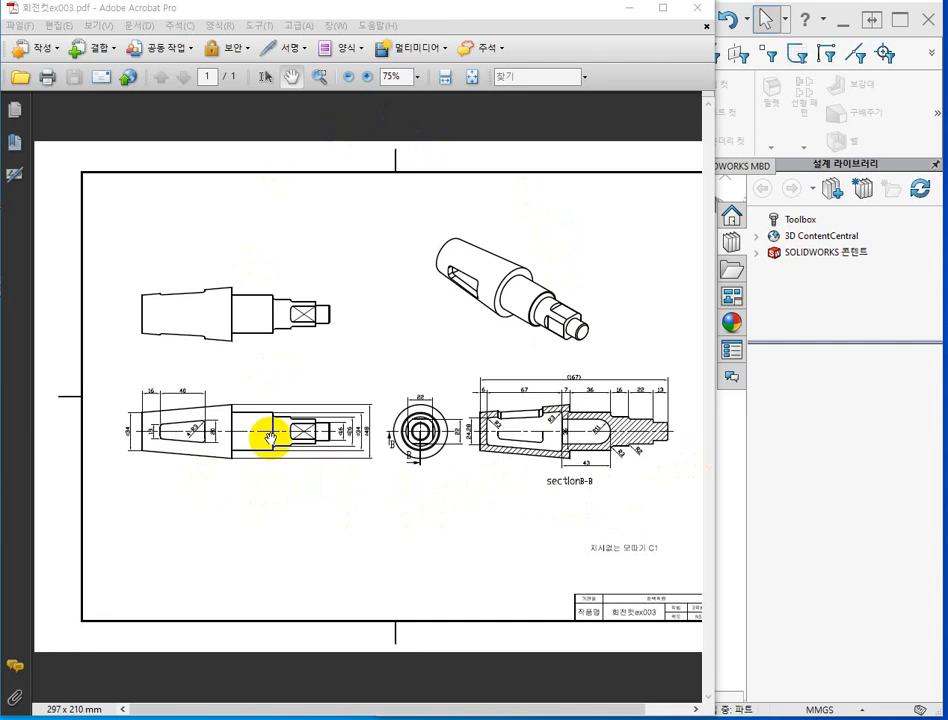
- Enlarge the shaft drawing to full screen and handwrite a blue label beside its isometric view with the screen pen
click(661, 9)
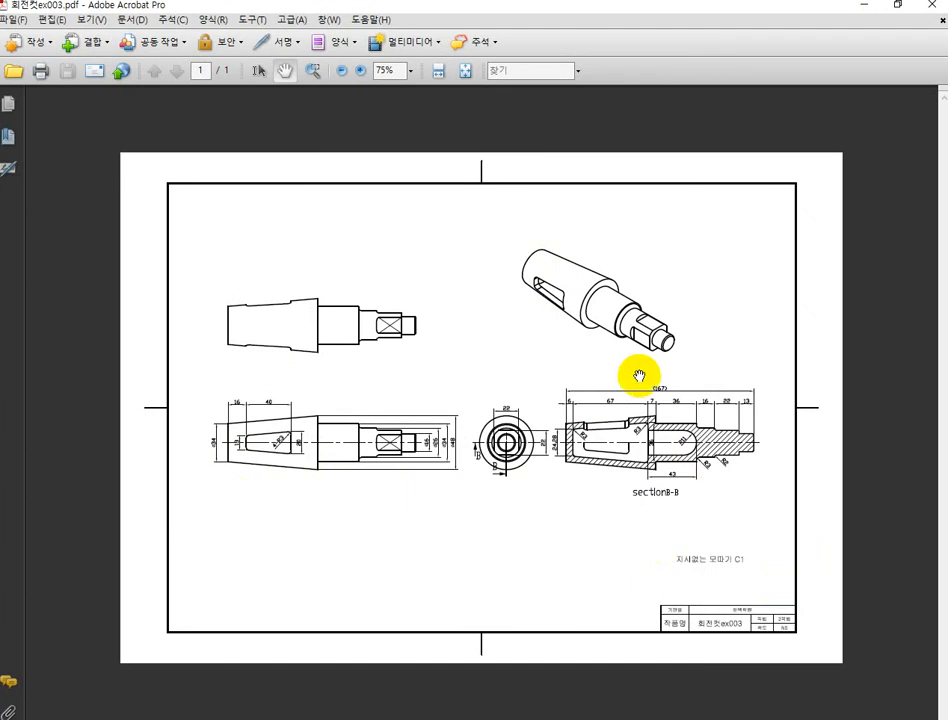
key(ctrl+2)
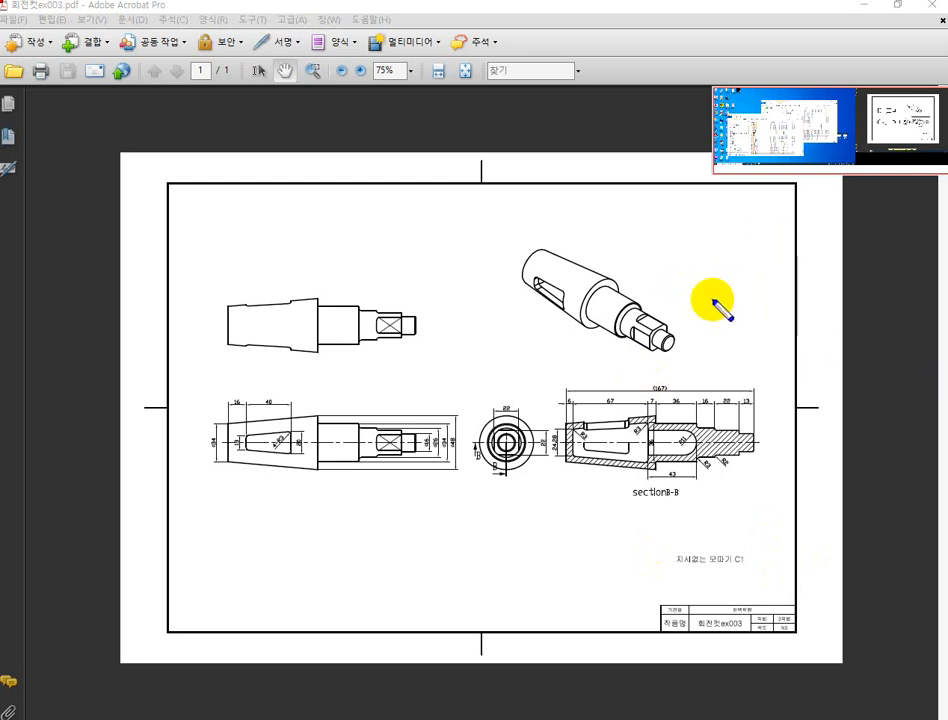
mouse_move(705, 296)
mouse_down()
mouse_move(681, 303)
mouse_move(692, 311)
mouse_move(732, 292)
mouse_move(715, 309)
mouse_move(766, 303)
mouse_move(746, 311)
mouse_move(777, 314)
mouse_up()
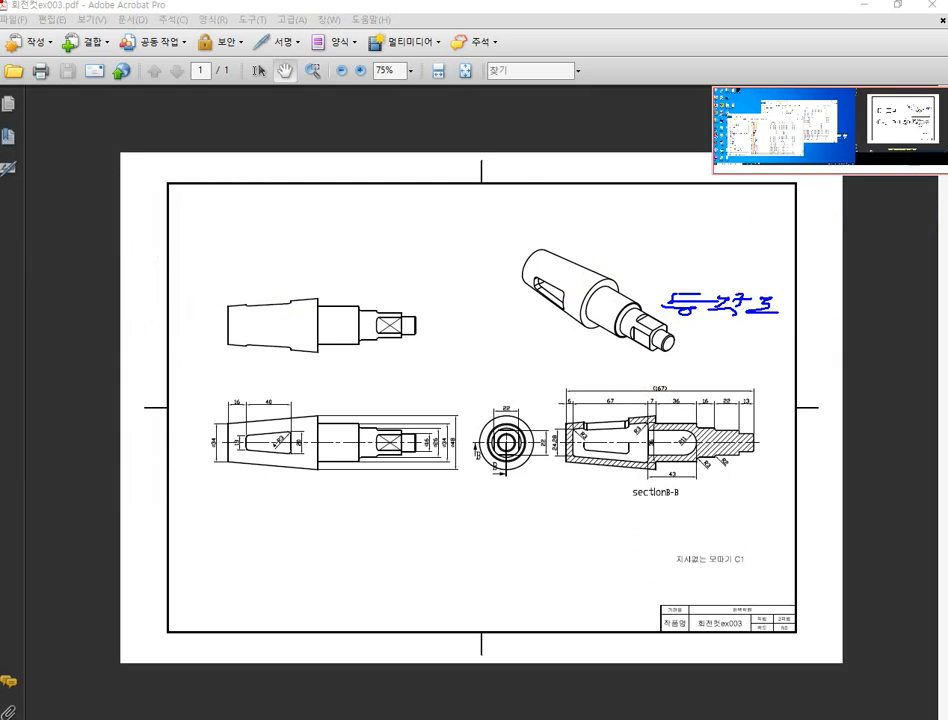
- Draw a blue arrow toward the slotted side of the isometric view and handwrite a front-view label under the dimensioned front view
drag(2, 270, 38, 221)
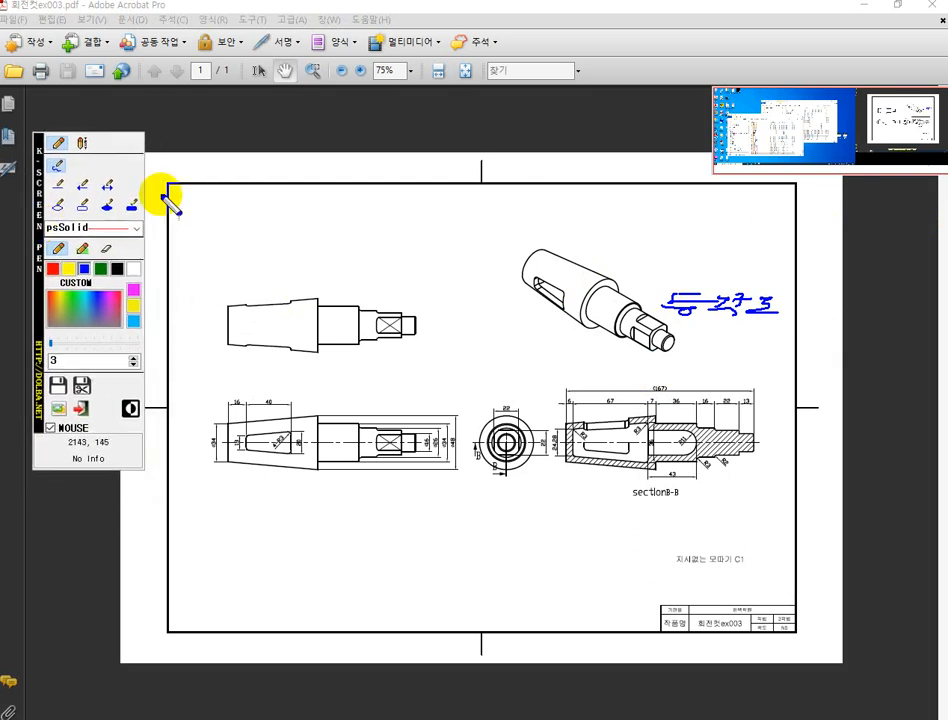
click(83, 185)
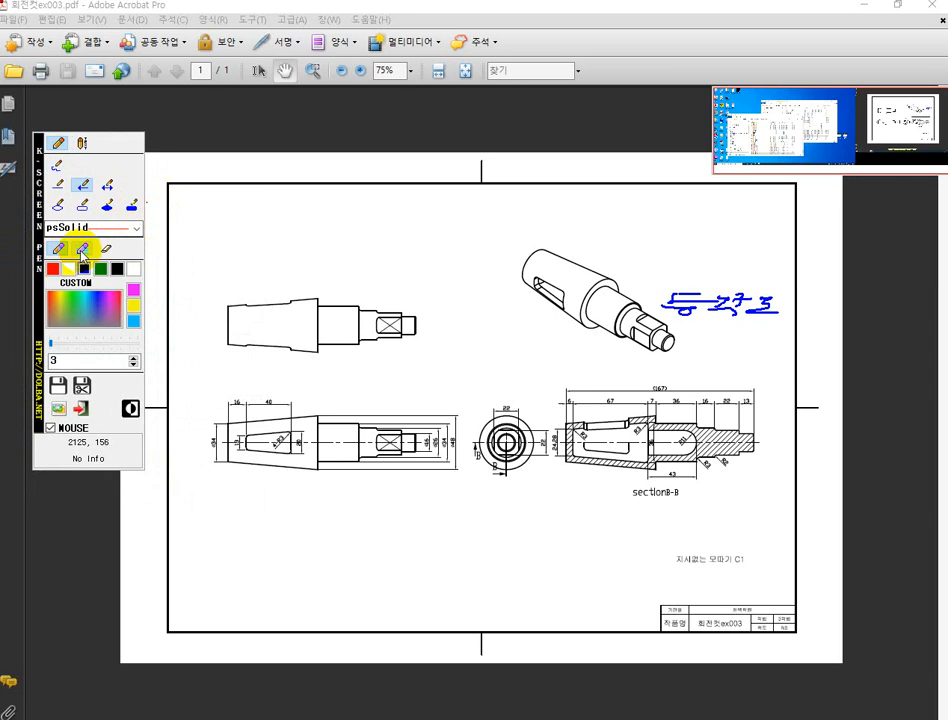
mouse_move(490, 340)
mouse_down()
mouse_move(582, 313)
mouse_move(547, 311)
mouse_up()
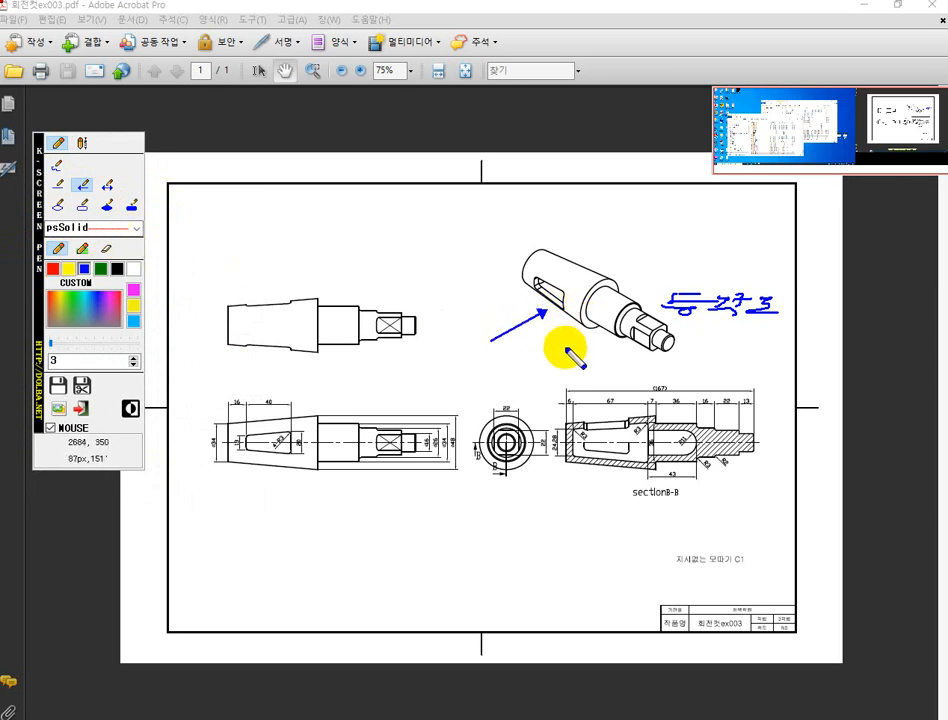
click(58, 167)
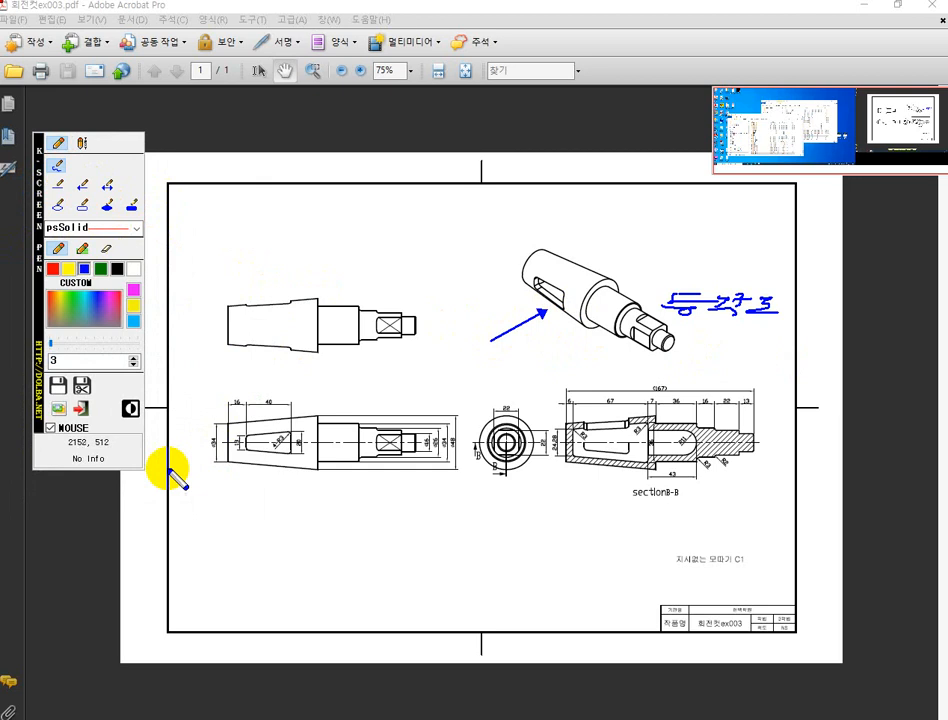
mouse_move(237, 482)
mouse_down()
mouse_move(230, 489)
mouse_move(340, 496)
mouse_up()
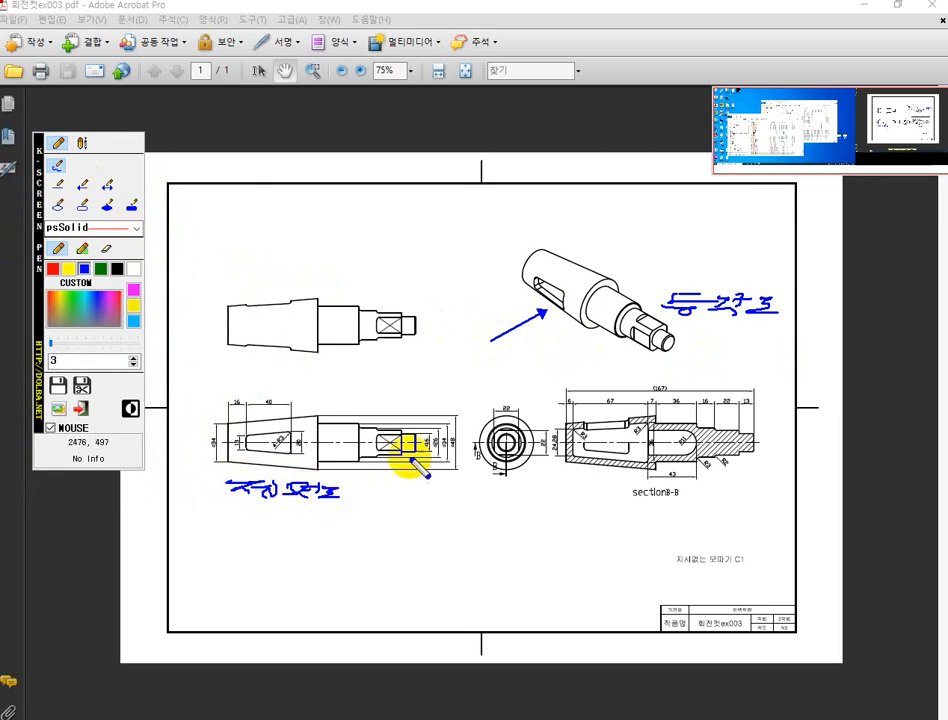
- Draw a blue arrow toward the shaft's small end in the isometric view and handwrite a right-side-view label under the circular view
click(83, 186)
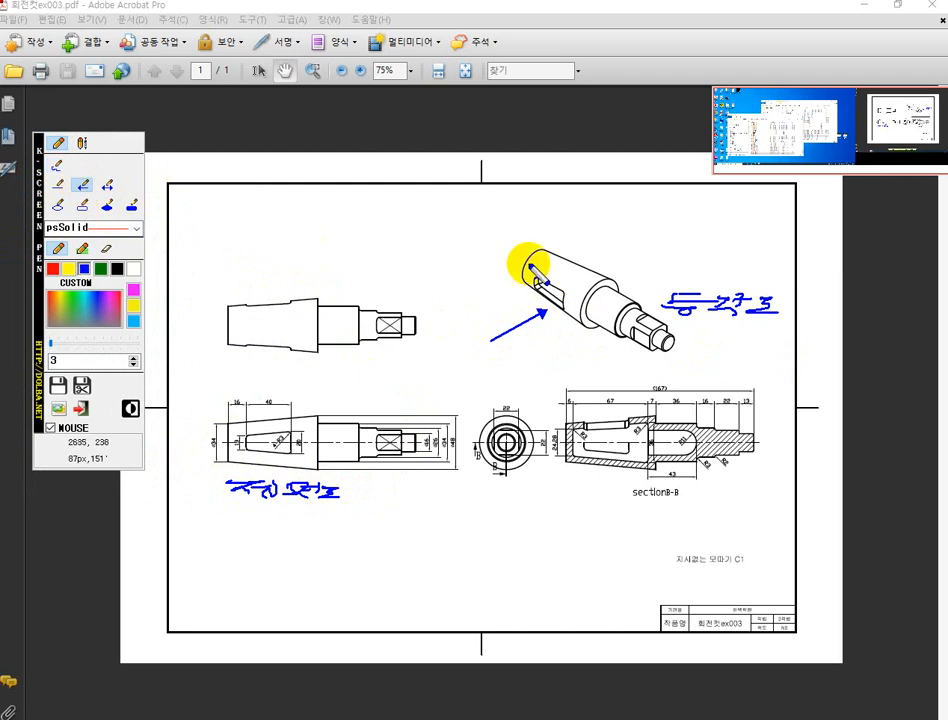
drag(693, 362, 680, 348)
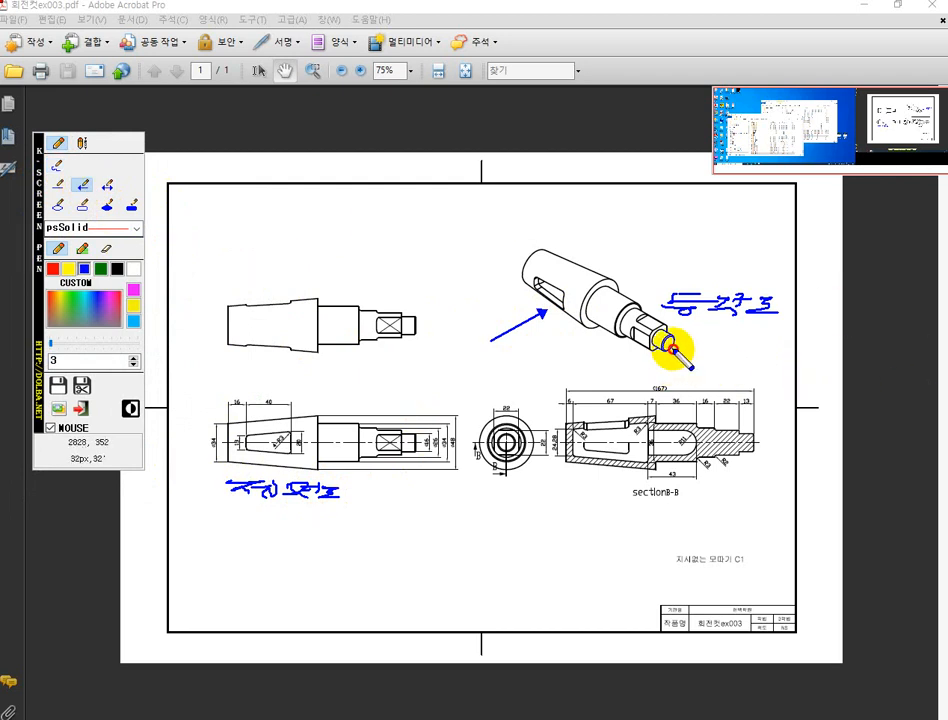
click(53, 167)
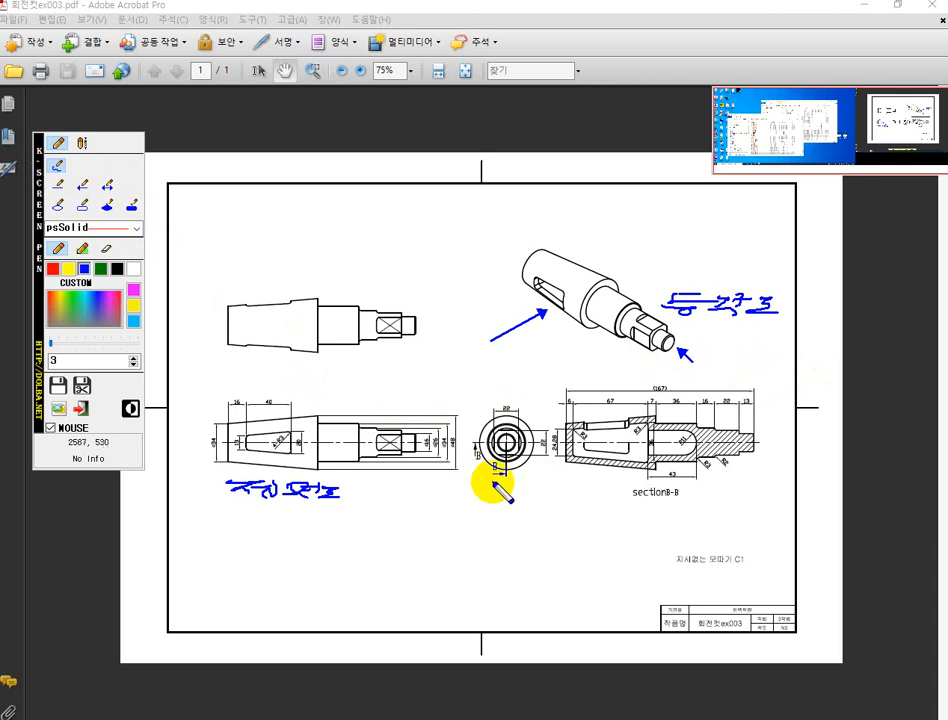
drag(484, 483, 566, 487)
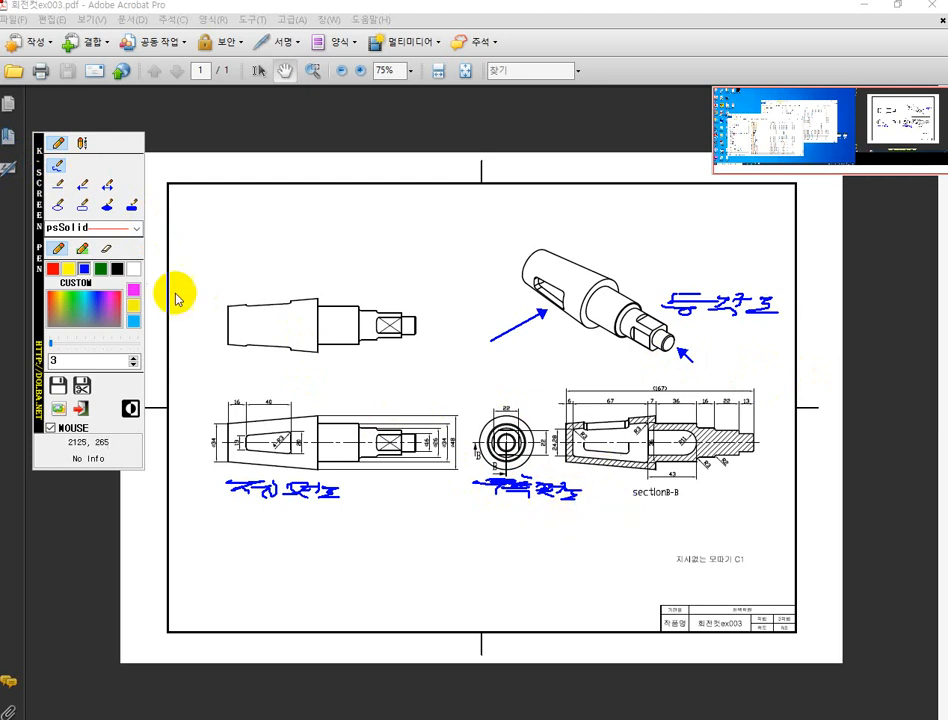
- Trace the B-B cutting path on the circular view and the centerline of the section view with straight red lines
click(56, 271)
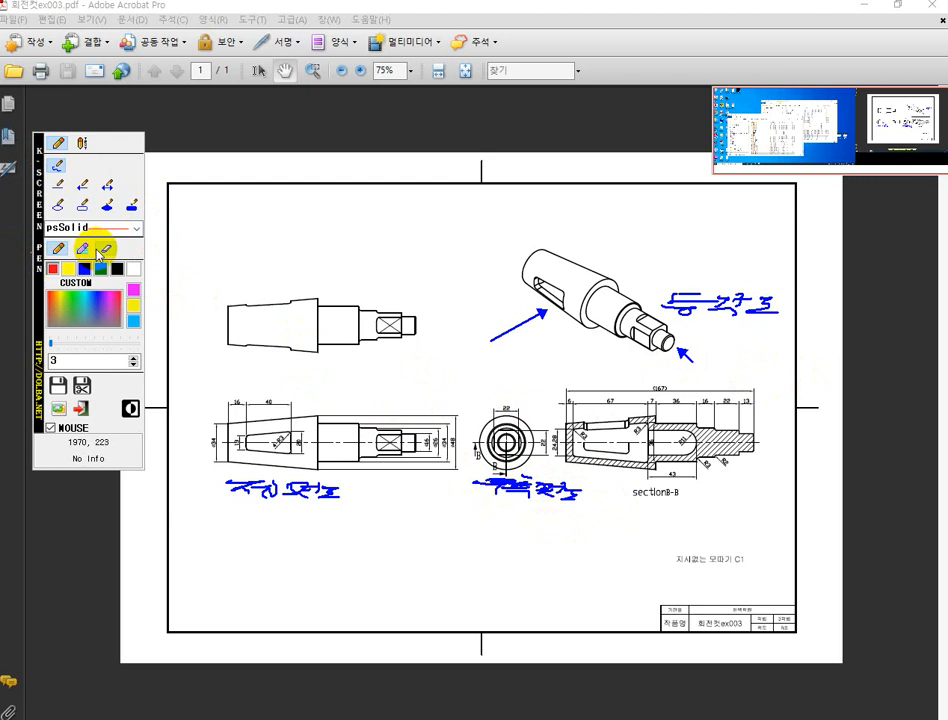
click(61, 188)
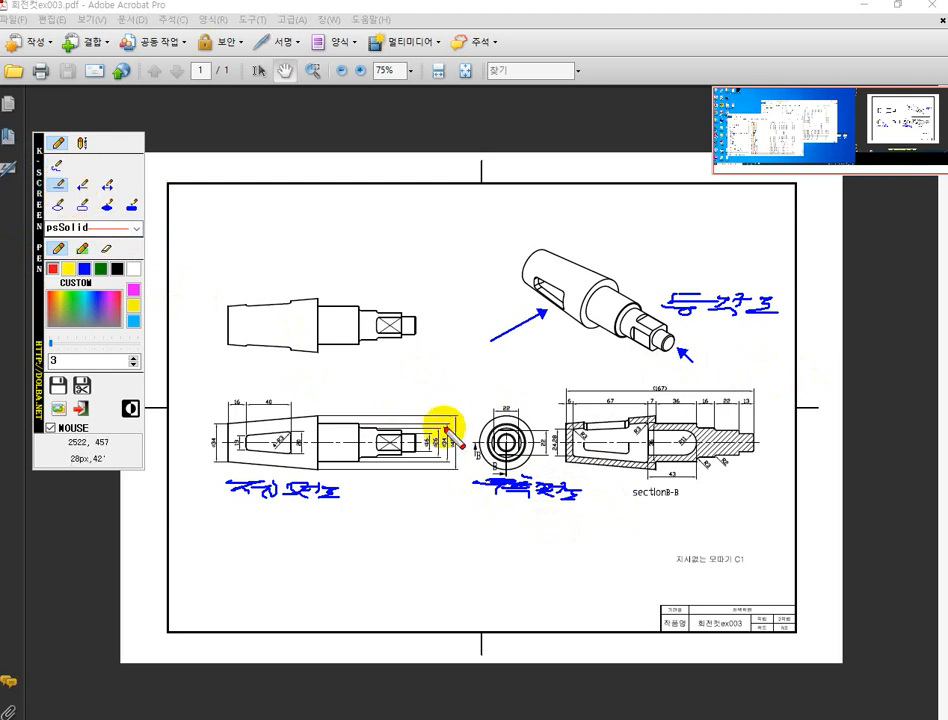
drag(481, 441, 506, 477)
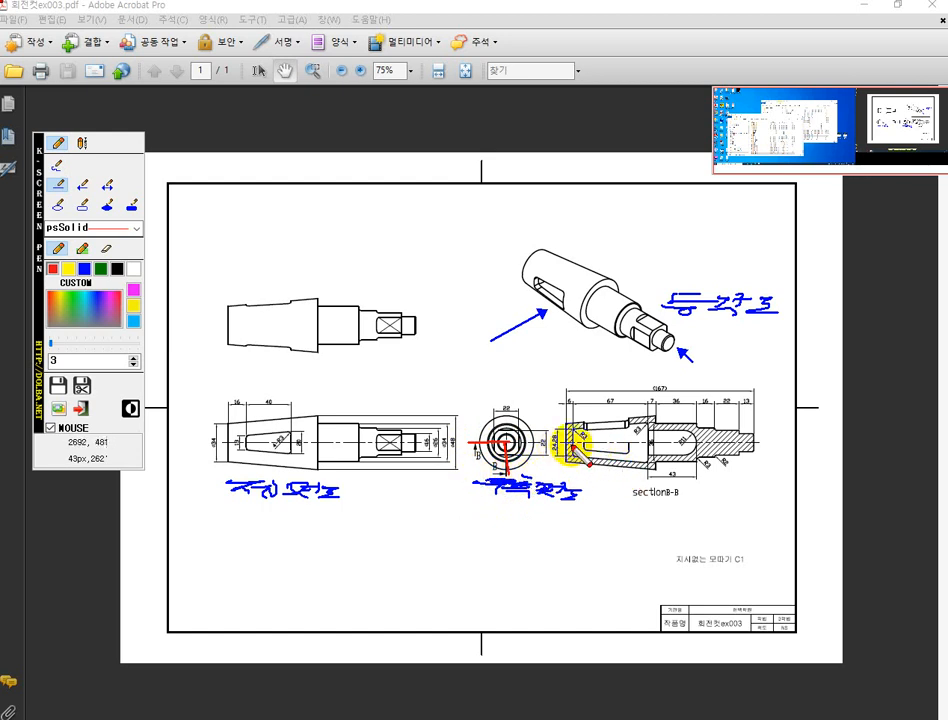
drag(548, 440, 763, 442)
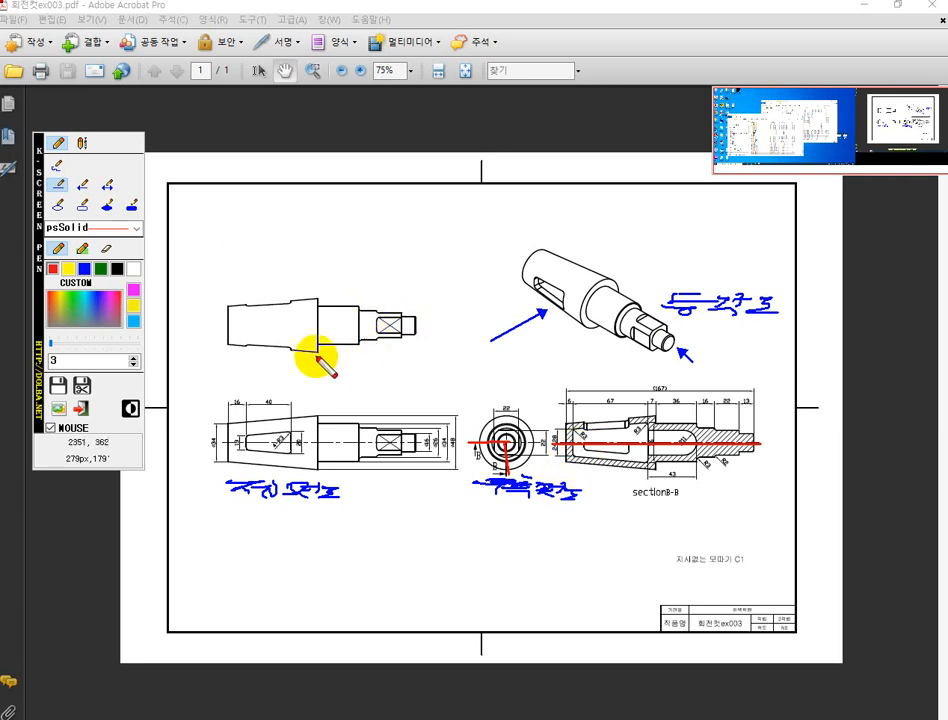
- Draw a blue arrow onto the isometric view from above, handwrite a top-view label, and circle the section B-B title
click(83, 187)
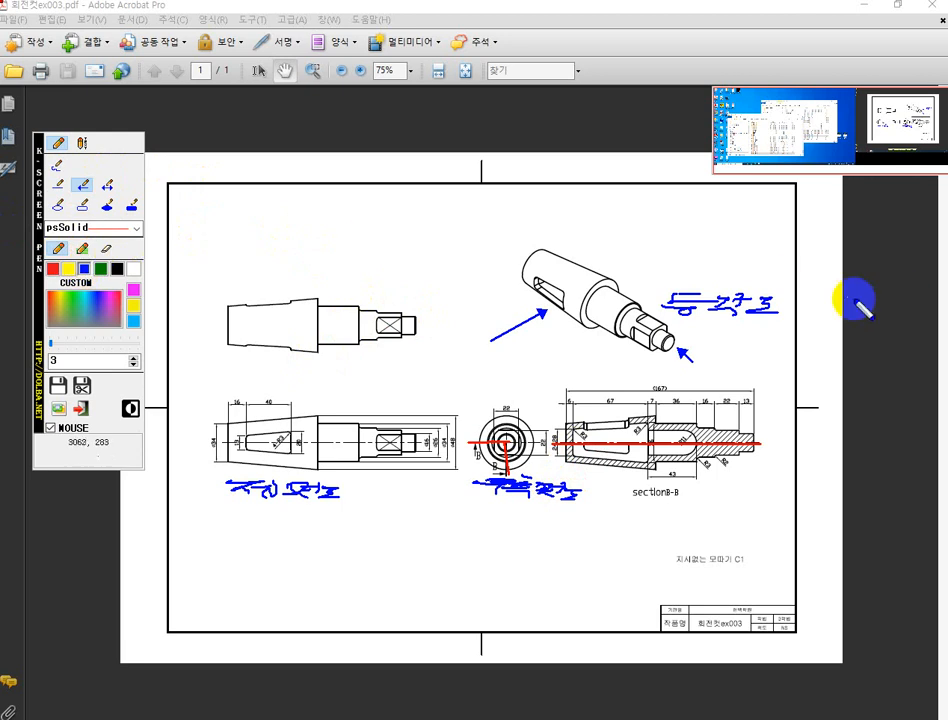
drag(585, 210, 578, 252)
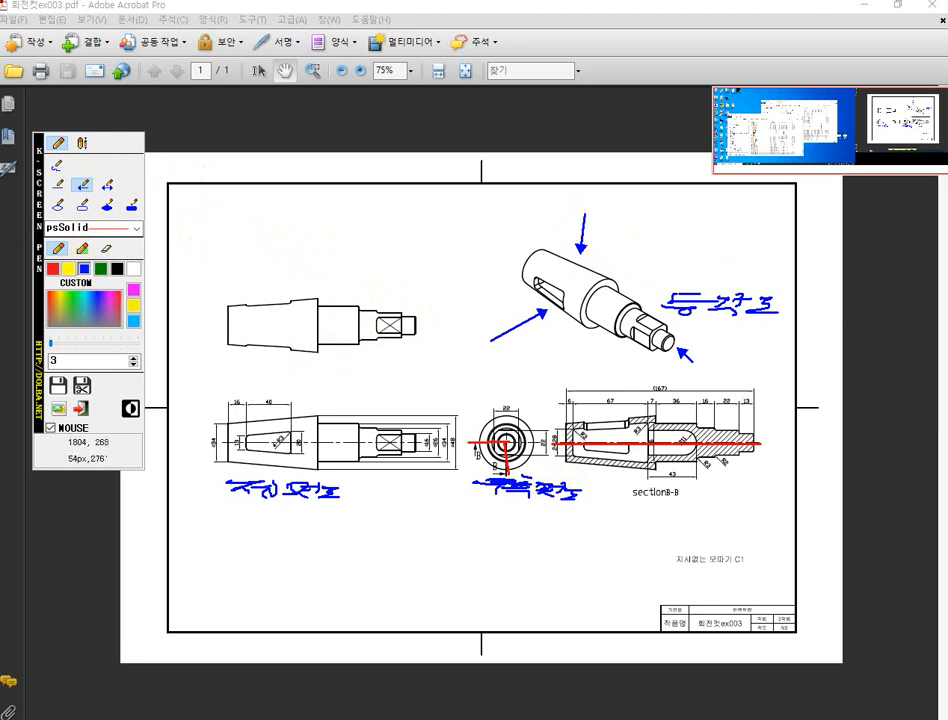
click(58, 168)
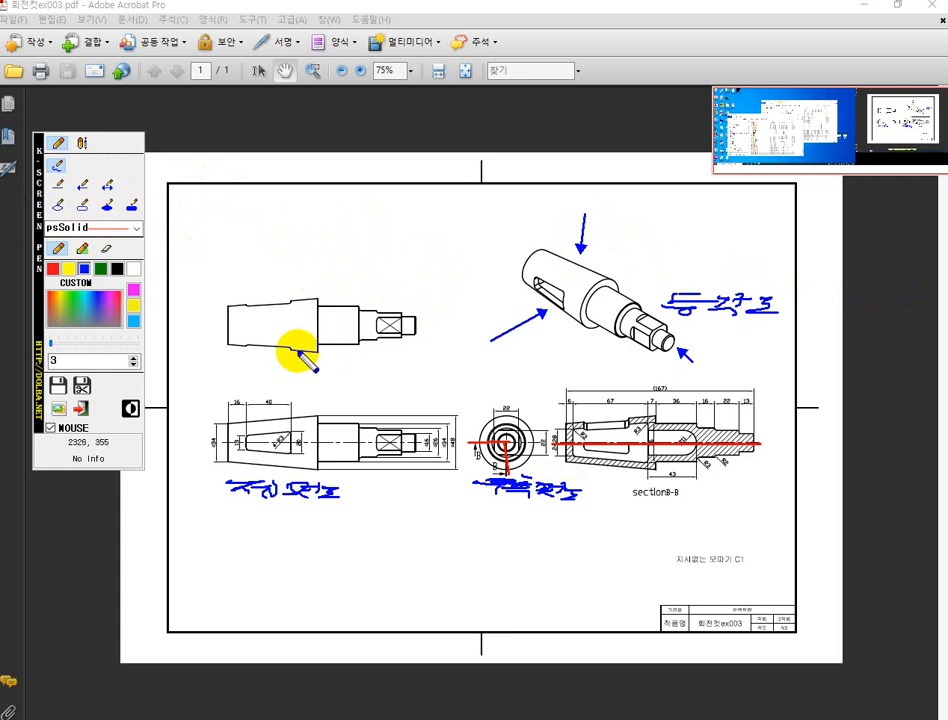
drag(319, 346, 417, 355)
mouse_move(628, 491)
mouse_down()
mouse_move(684, 494)
mouse_move(664, 499)
mouse_move(734, 491)
mouse_move(698, 478)
mouse_move(714, 472)
mouse_up()
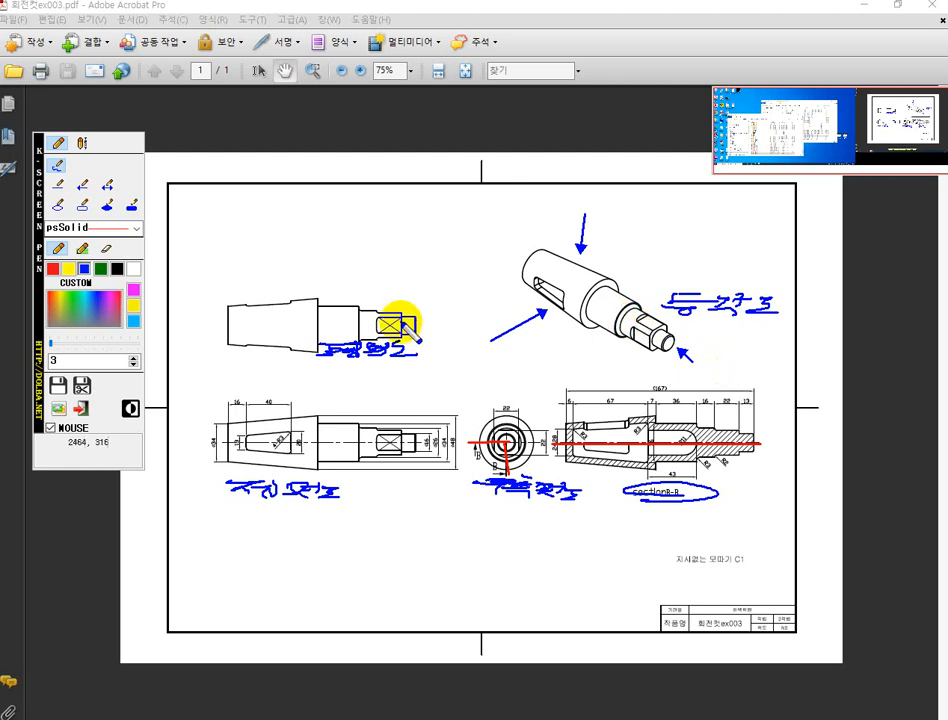
- Handwrite modelling note 1 in red above the top view, naming the revolved base
click(54, 269)
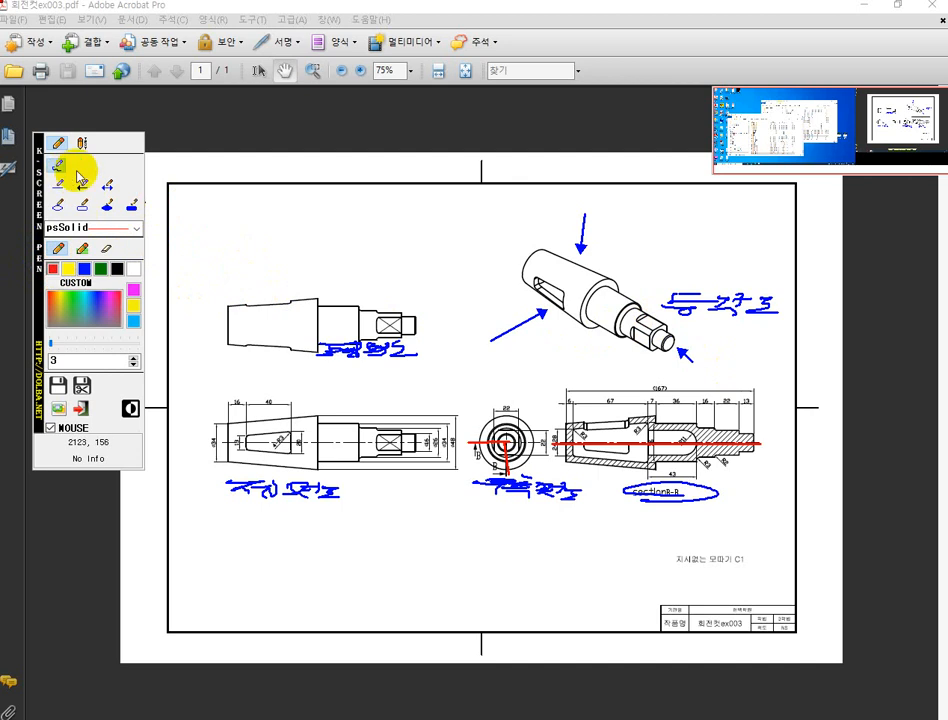
click(215, 210)
drag(201, 211, 318, 202)
drag(298, 205, 331, 205)
drag(336, 191, 353, 191)
mouse_move(344, 194)
mouse_down()
mouse_move(385, 210)
mouse_move(437, 197)
mouse_up()
mouse_move(450, 192)
mouse_down()
mouse_move(451, 204)
mouse_move(471, 201)
mouse_up()
drag(452, 207, 476, 206)
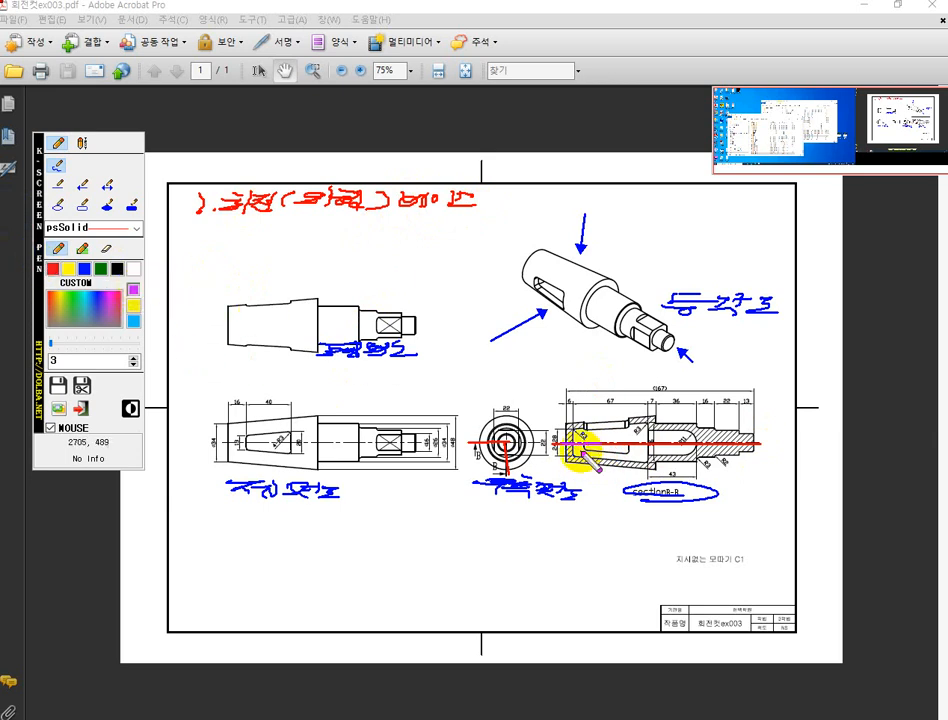
- Hatch the hollow interior of the section view in magenta and handwrite modelling note 2, naming the revolved cut
mouse_move(582, 446)
mouse_down()
mouse_move(644, 442)
mouse_move(656, 461)
mouse_move(658, 440)
mouse_move(650, 447)
mouse_move(660, 450)
mouse_up()
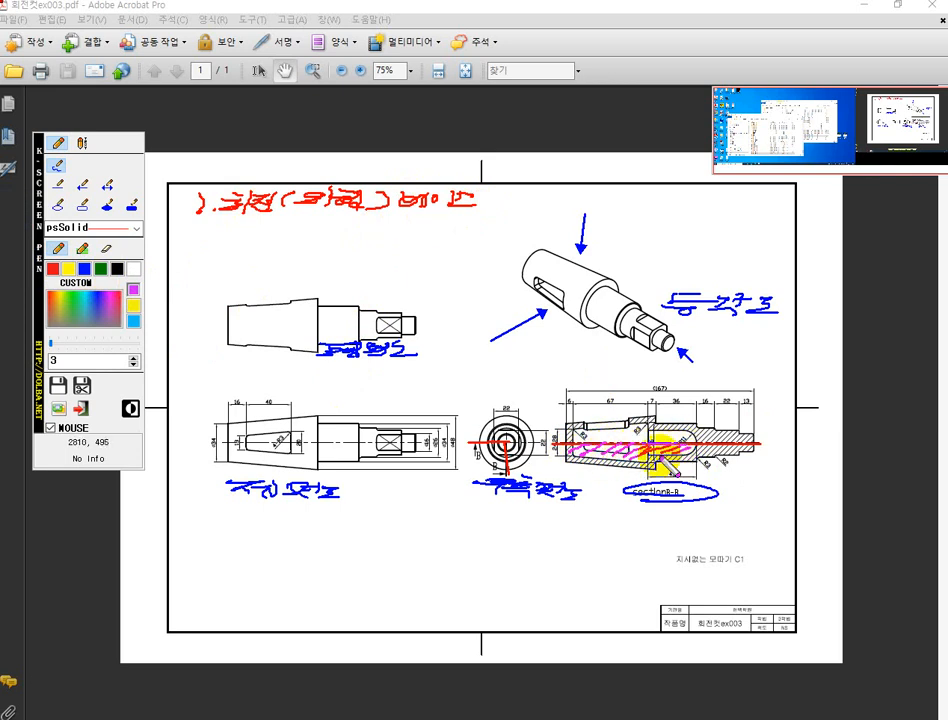
mouse_move(201, 237)
mouse_down()
mouse_move(210, 248)
mouse_move(245, 220)
mouse_move(270, 232)
mouse_move(265, 254)
mouse_move(317, 229)
mouse_move(279, 254)
mouse_up()
click(220, 247)
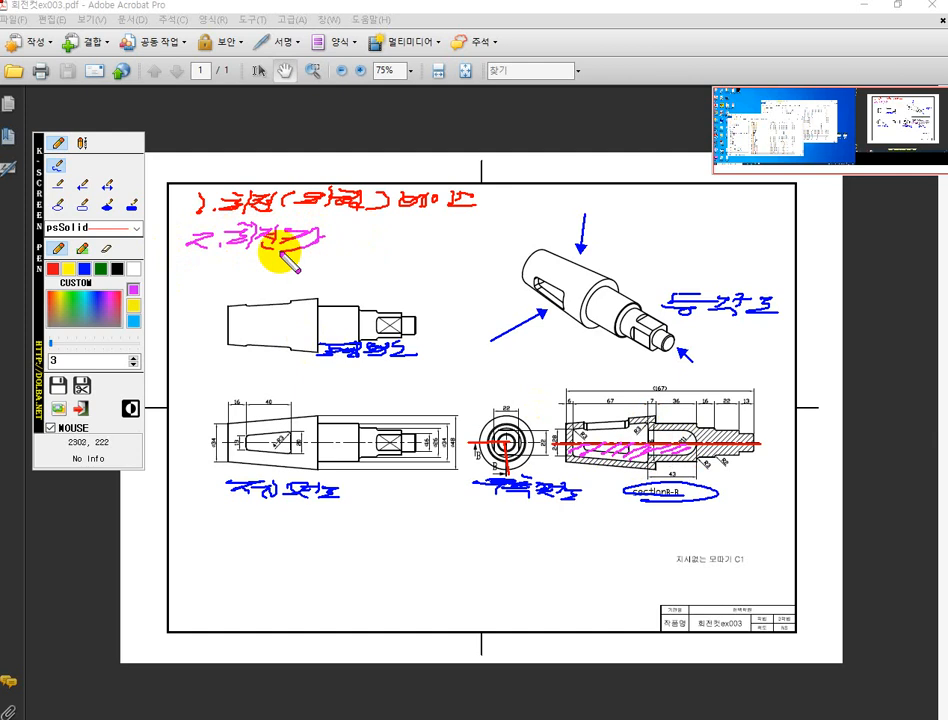
mouse_move(352, 231)
mouse_down()
mouse_move(394, 242)
mouse_move(399, 267)
mouse_up()
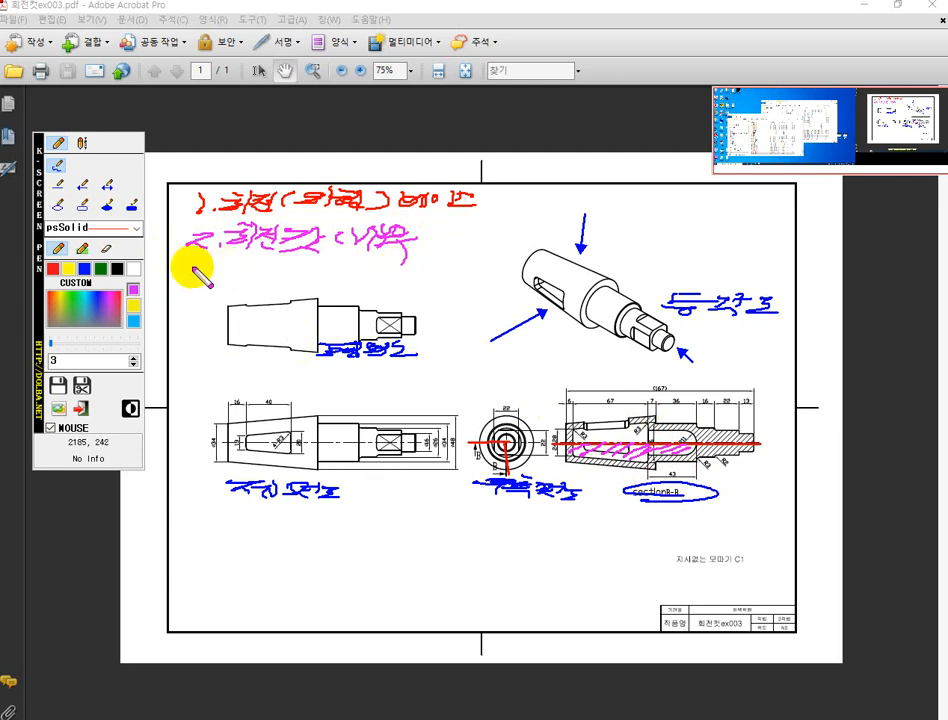
- Hatch the tapered slot in the front view in blue and handwrite modelling note 3, naming the extruded cut
drag(190, 266, 194, 285)
click(232, 281)
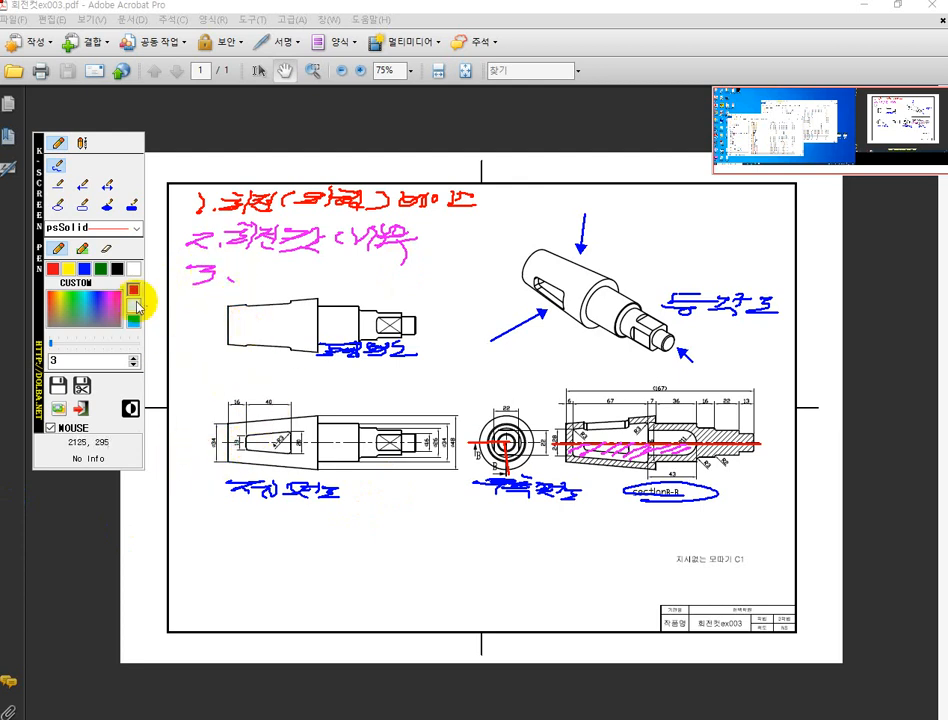
click(82, 268)
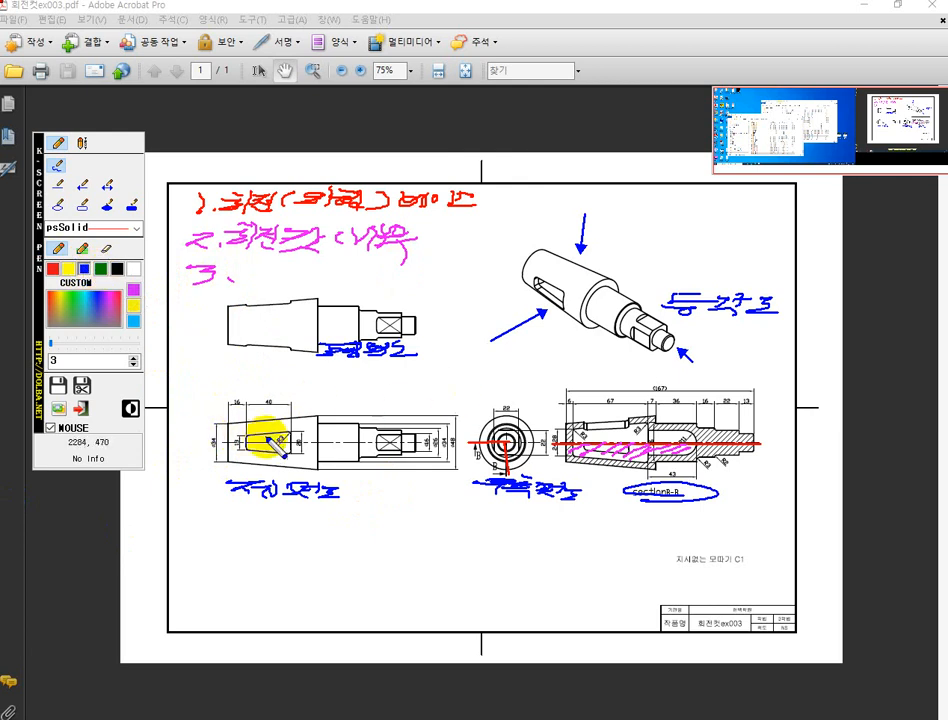
drag(258, 440, 280, 434)
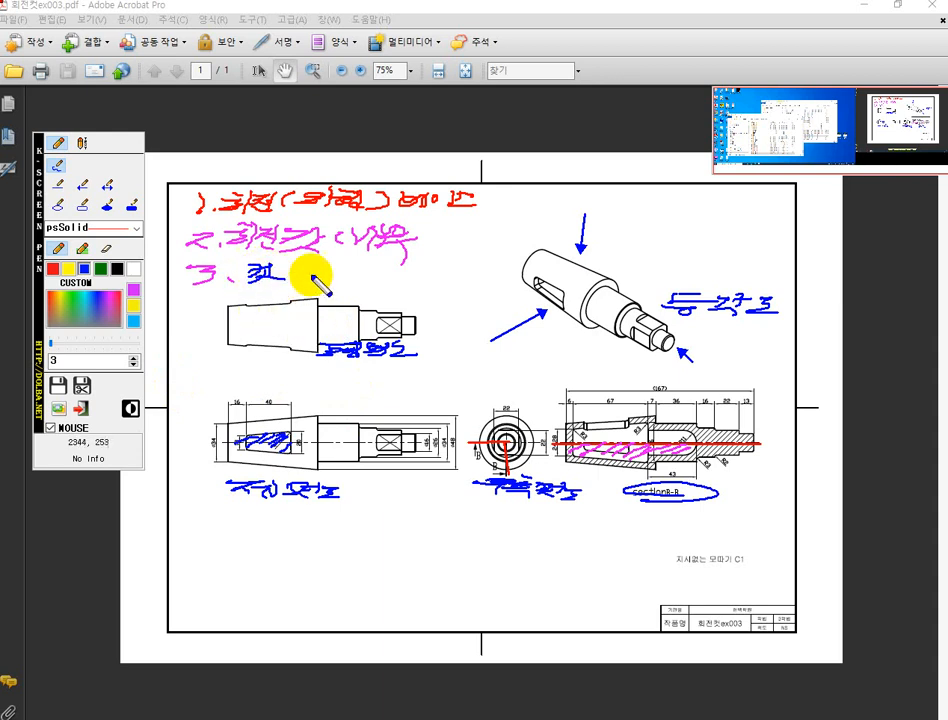
mouse_move(298, 272)
mouse_down()
mouse_move(318, 258)
mouse_move(302, 266)
mouse_move(332, 265)
mouse_move(363, 285)
mouse_up()
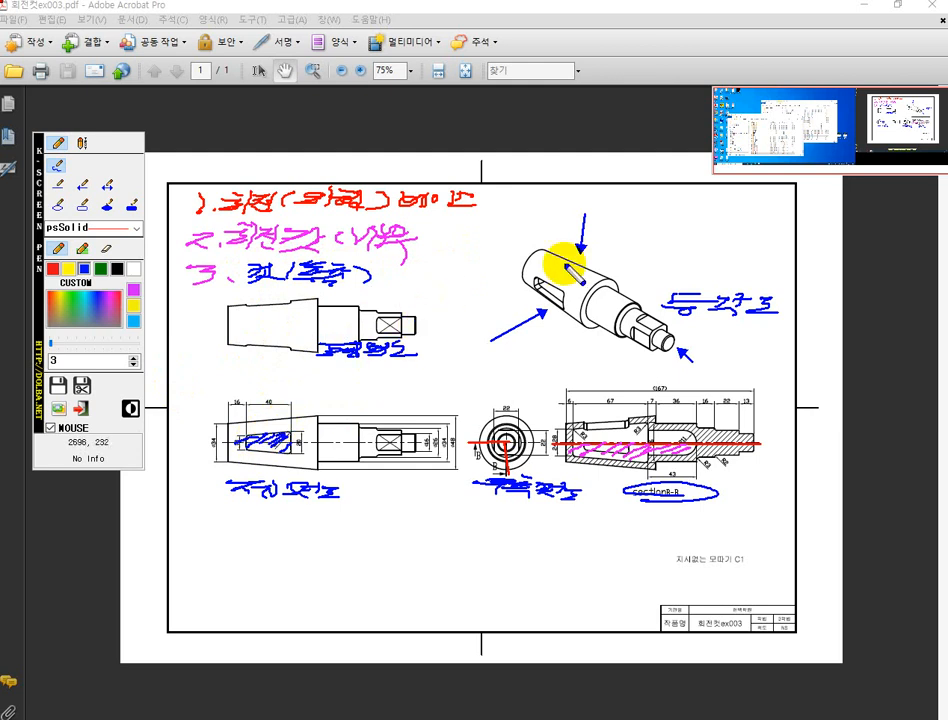
mouse_move(383, 279)
mouse_down()
mouse_move(406, 268)
mouse_move(438, 282)
mouse_up()
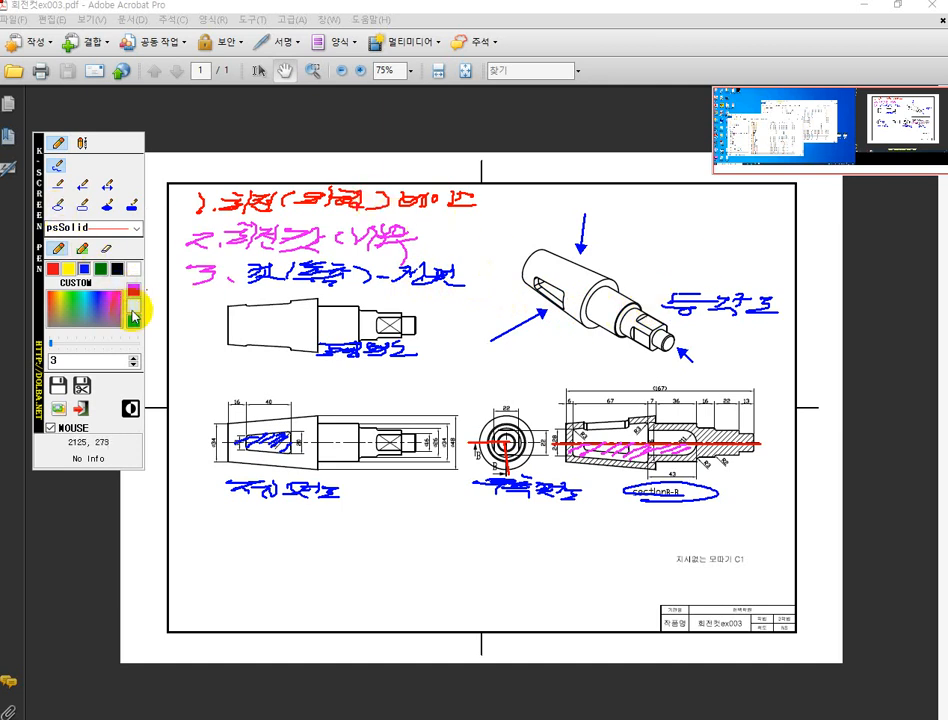
- Mark the flats near the shaft's small end in green and handwrite modelling note 4, naming the extruded cut
click(98, 270)
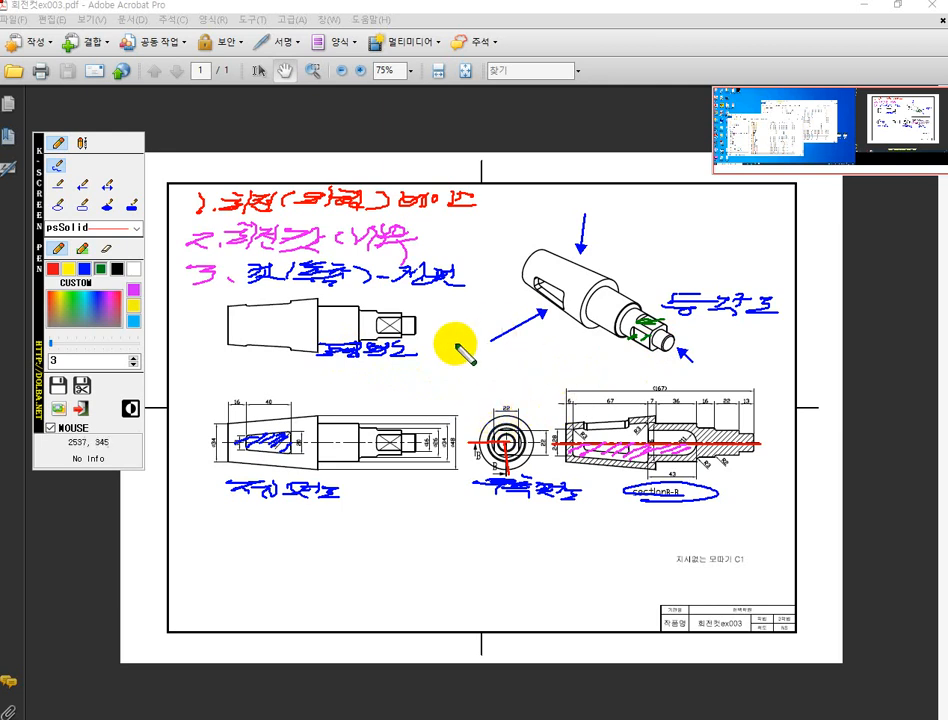
mouse_move(185, 308)
mouse_down()
mouse_move(195, 317)
mouse_move(218, 298)
mouse_move(234, 318)
mouse_move(280, 299)
mouse_up()
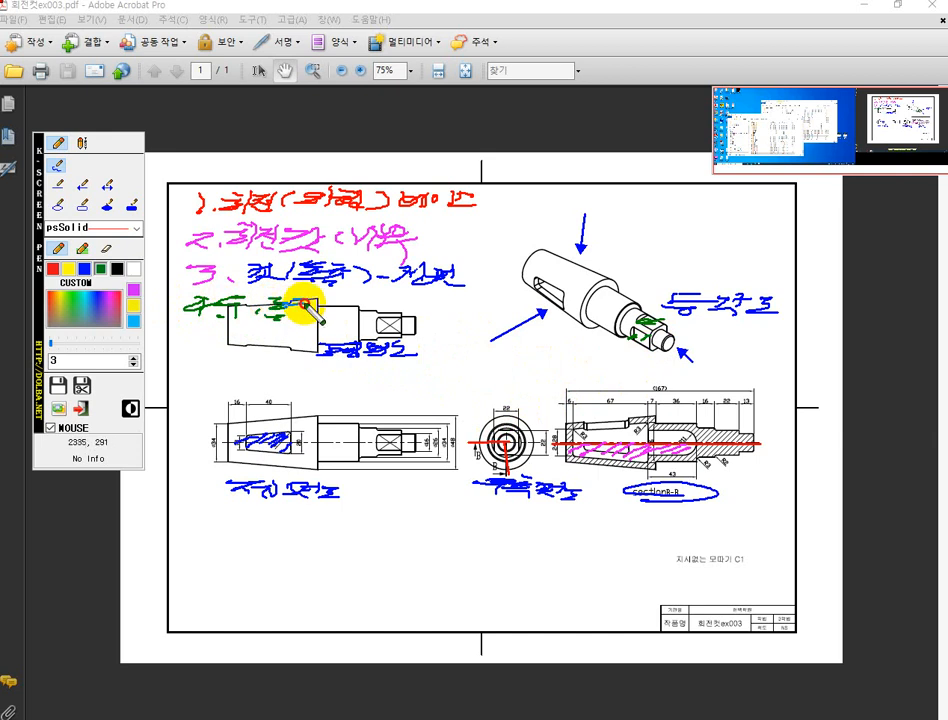
drag(308, 319, 352, 316)
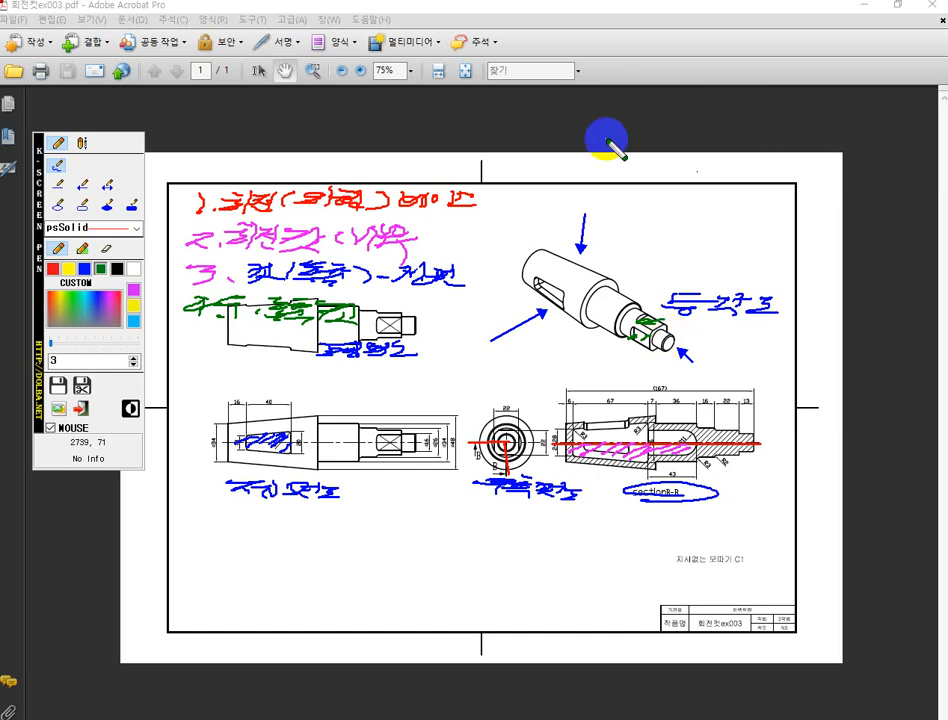
- Clear all the pen annotations from the drawing and return its window to the previous smaller size
key(Escape)
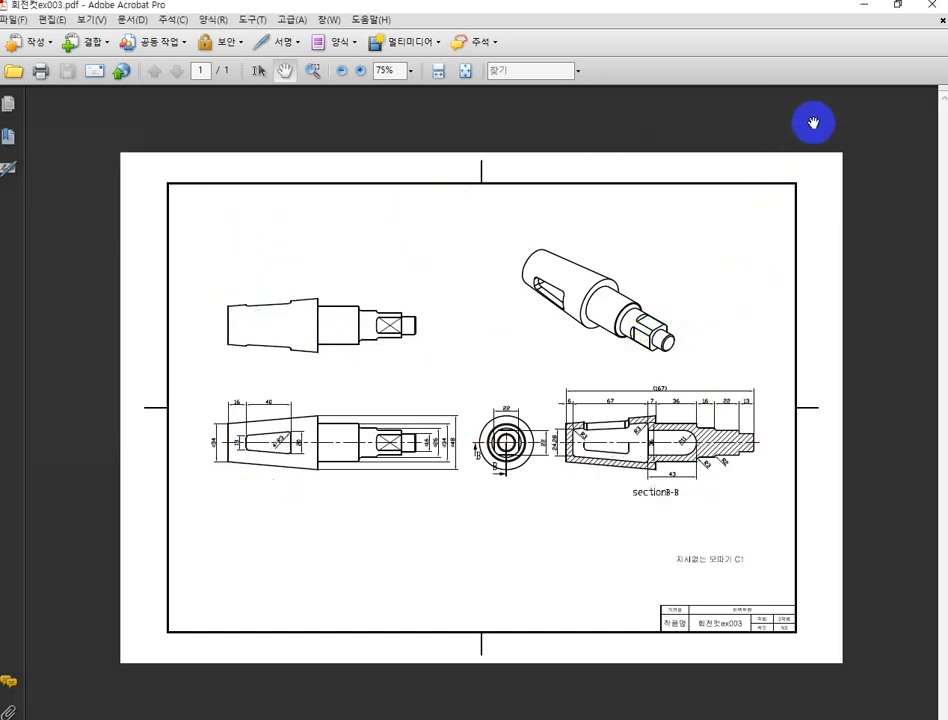
click(897, 5)
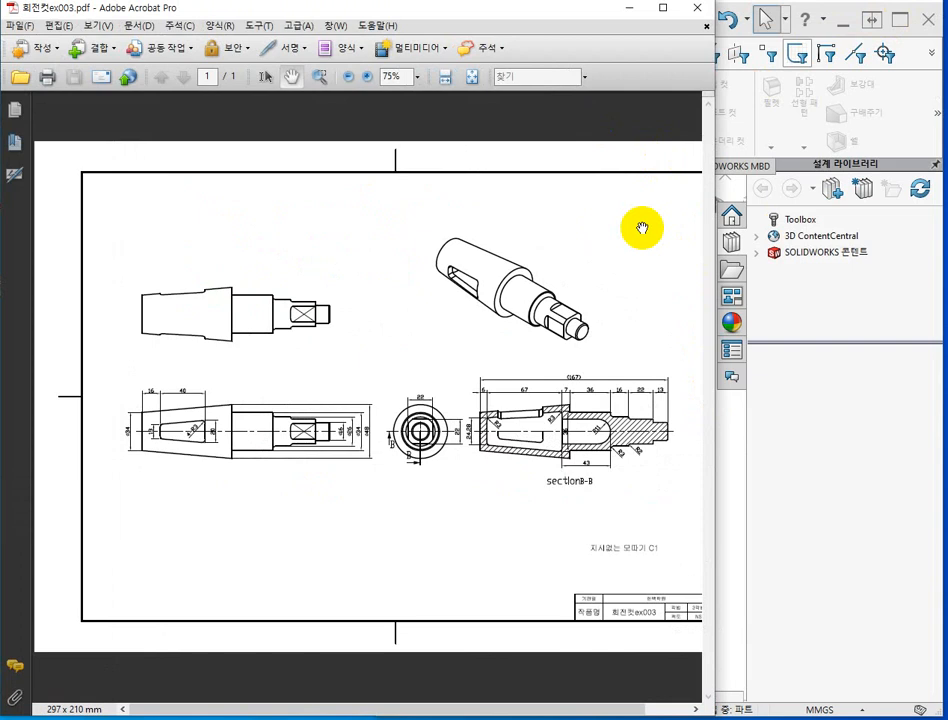
- Enlarge the shaft drawing to 150% and narrow its window so the SOLIDWORKS graphics area shows beside it
click(390, 437)
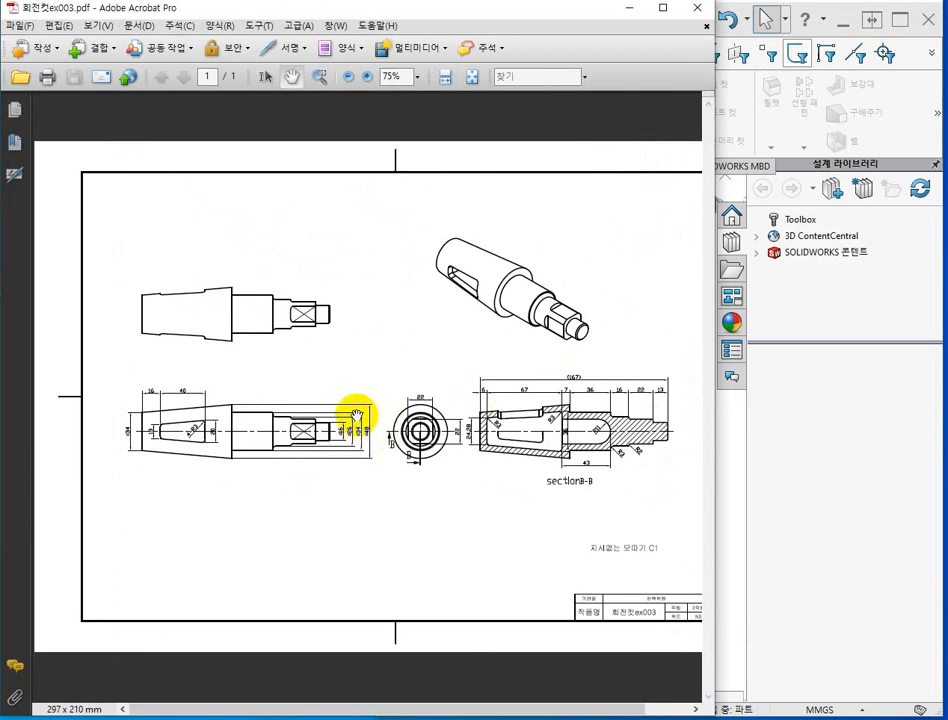
ctrl+scroll(300, 437, up, 4)
ctrl+scroll(271, 413, down, 3)
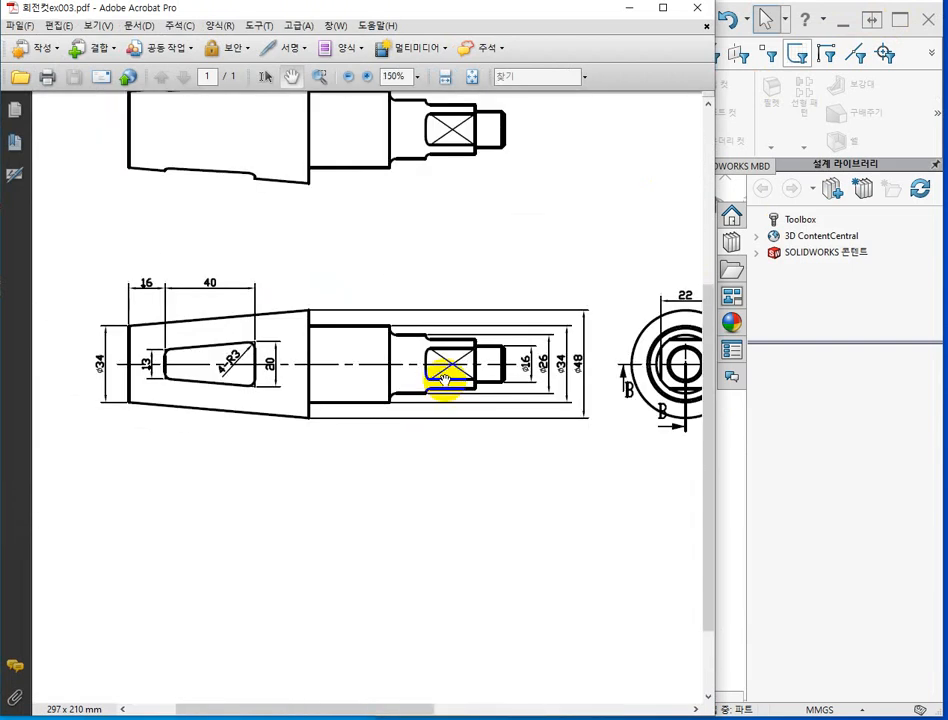
ctrl+scroll(441, 380, up, 1)
ctrl+scroll(439, 381, down, 1)
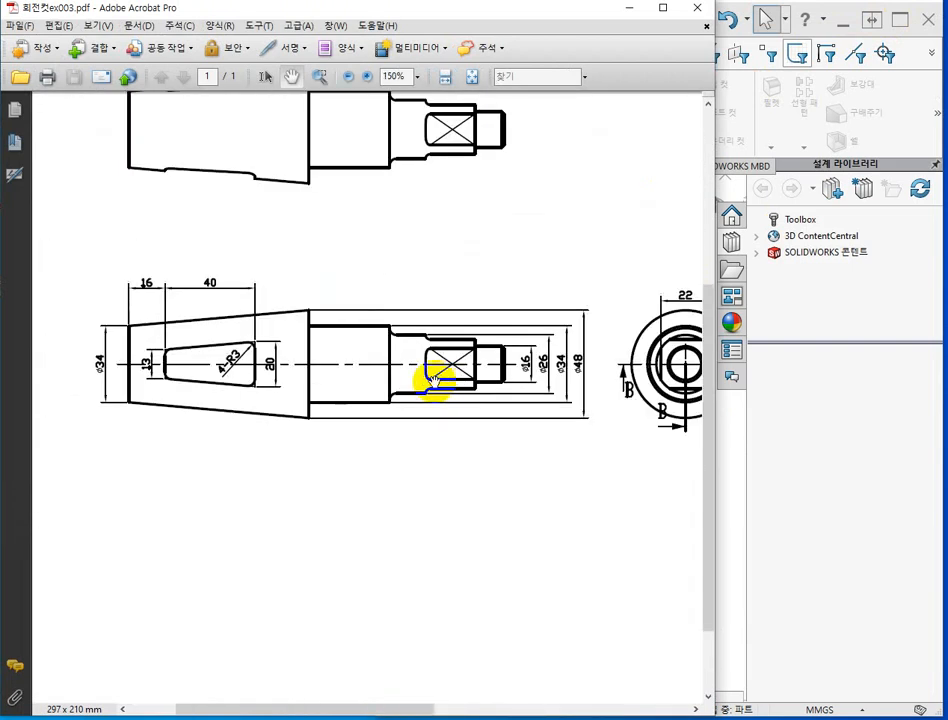
drag(433, 380, 376, 422)
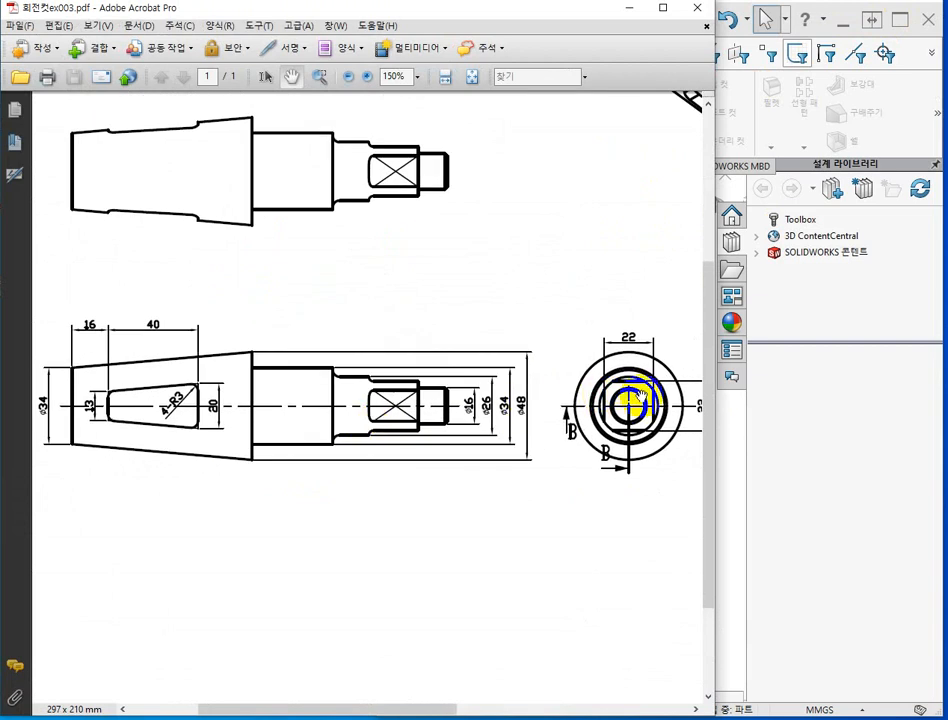
drag(714, 385, 549, 413)
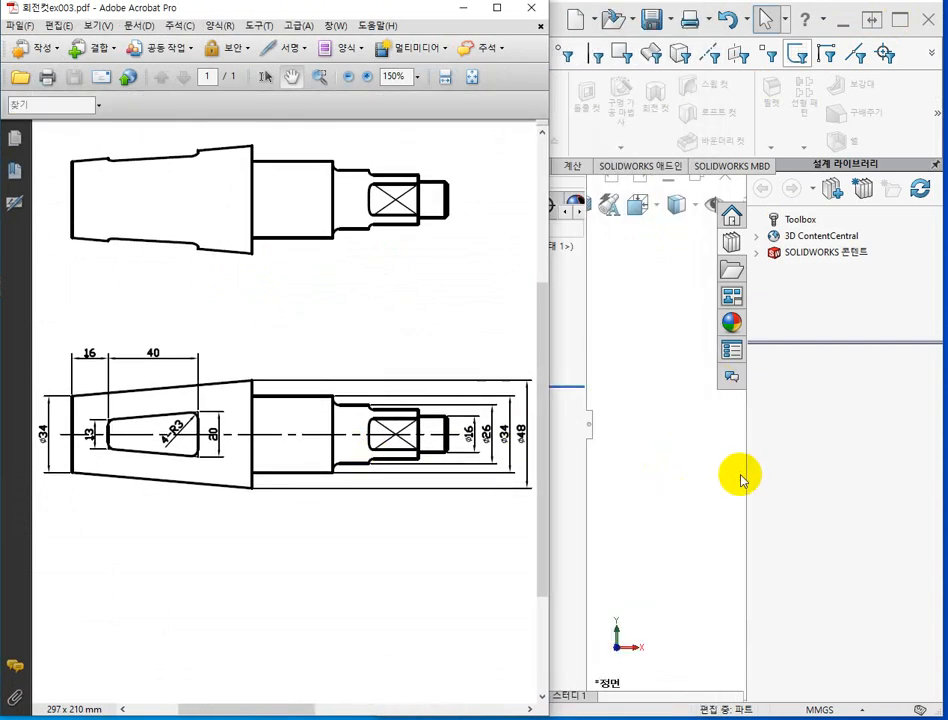
- Switch to SOLIDWORKS, collapse the design library pane and start a sketch on the front plane (정면)
click(800, 468)
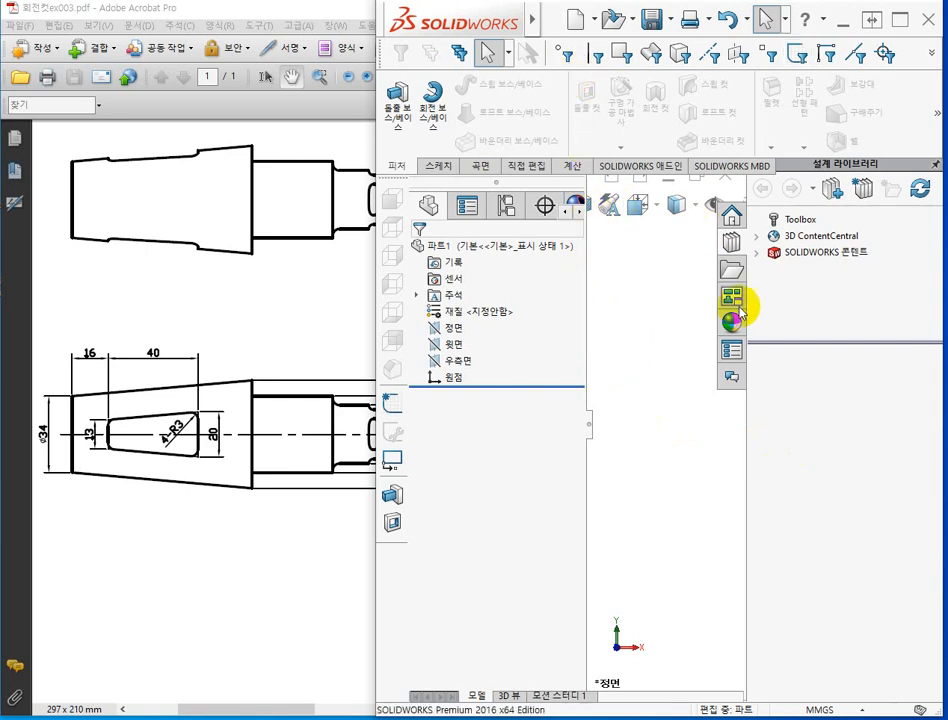
click(799, 219)
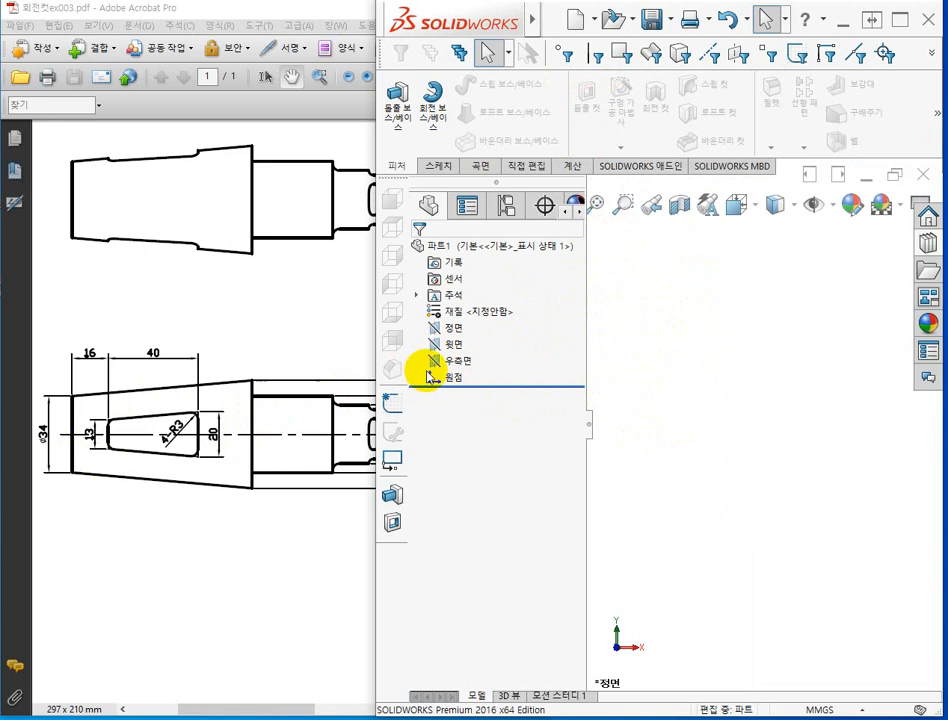
click(432, 327)
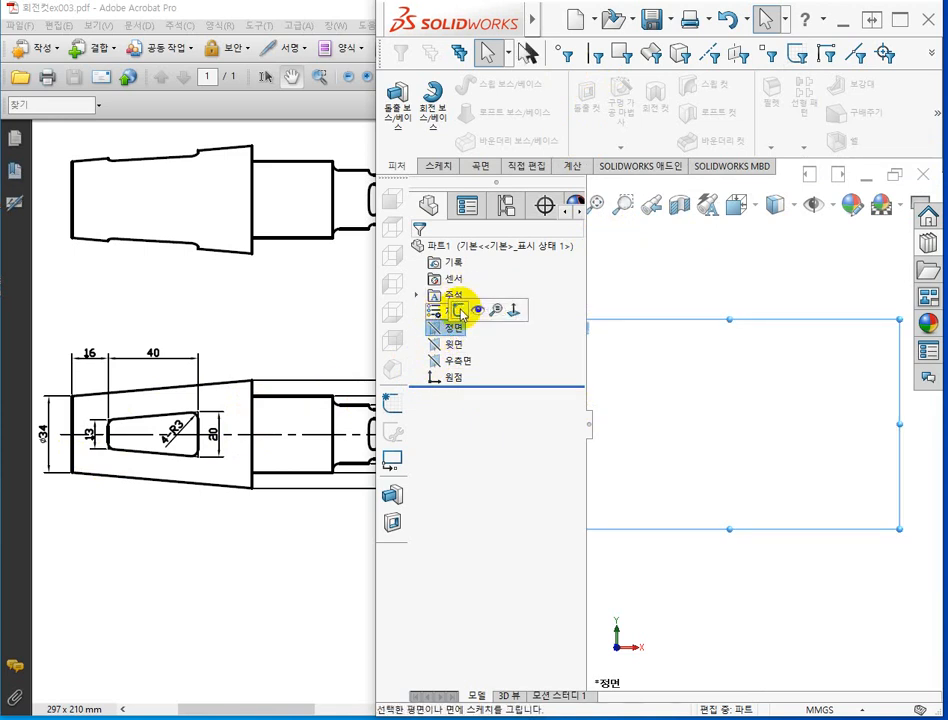
click(459, 310)
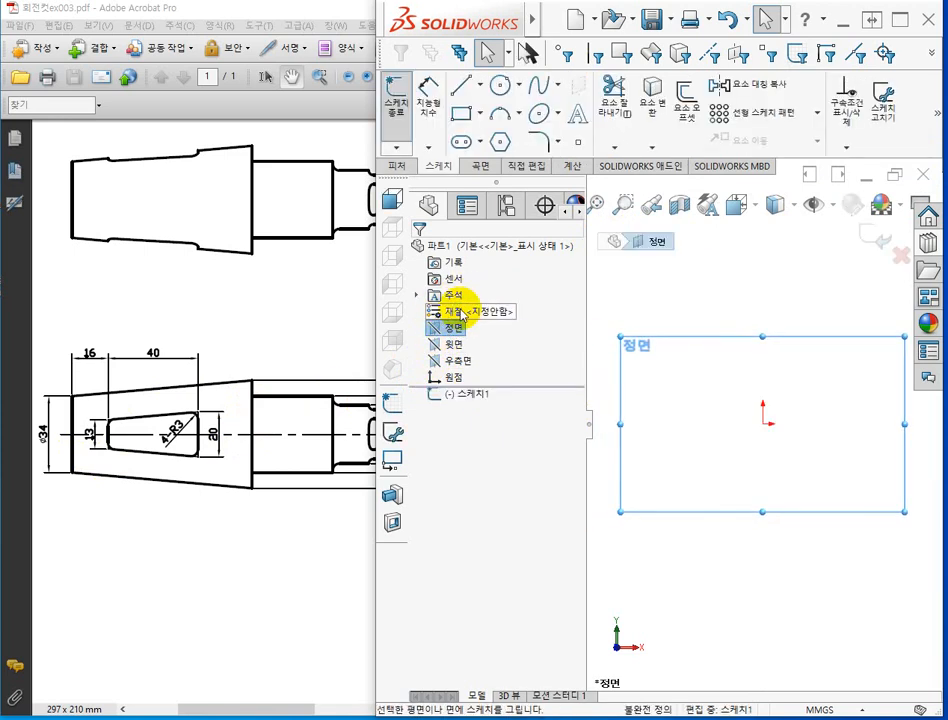
- Examine the drawing's front view, end view and section B-B for the step lengths and diameters of the shaft's revolved profile
click(287, 333)
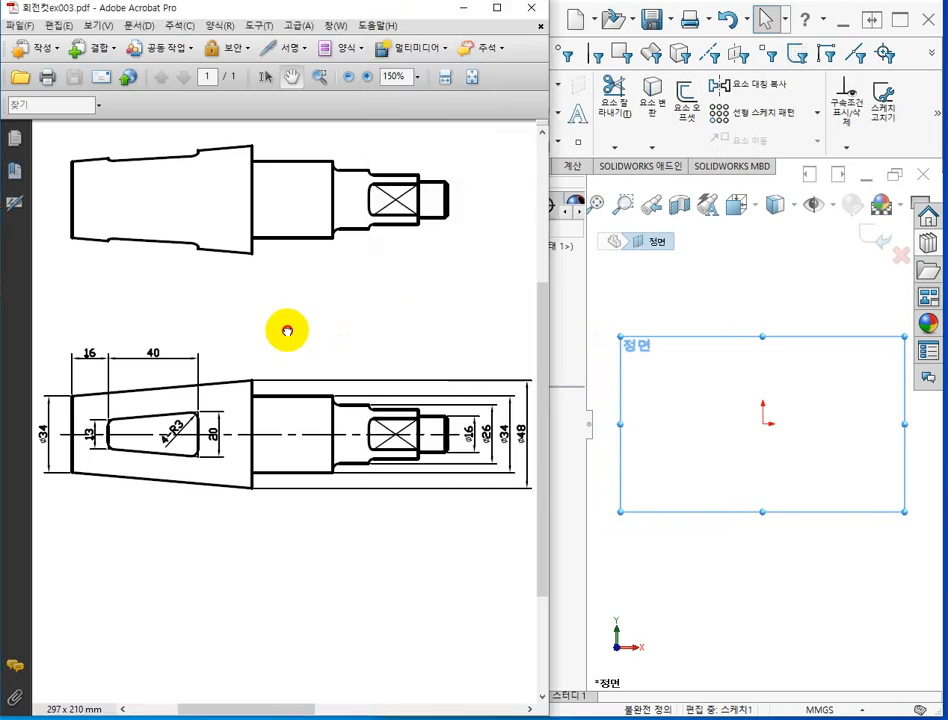
mouse_move(287, 330)
mouse_down()
mouse_move(258, 364)
mouse_move(78, 459)
mouse_up()
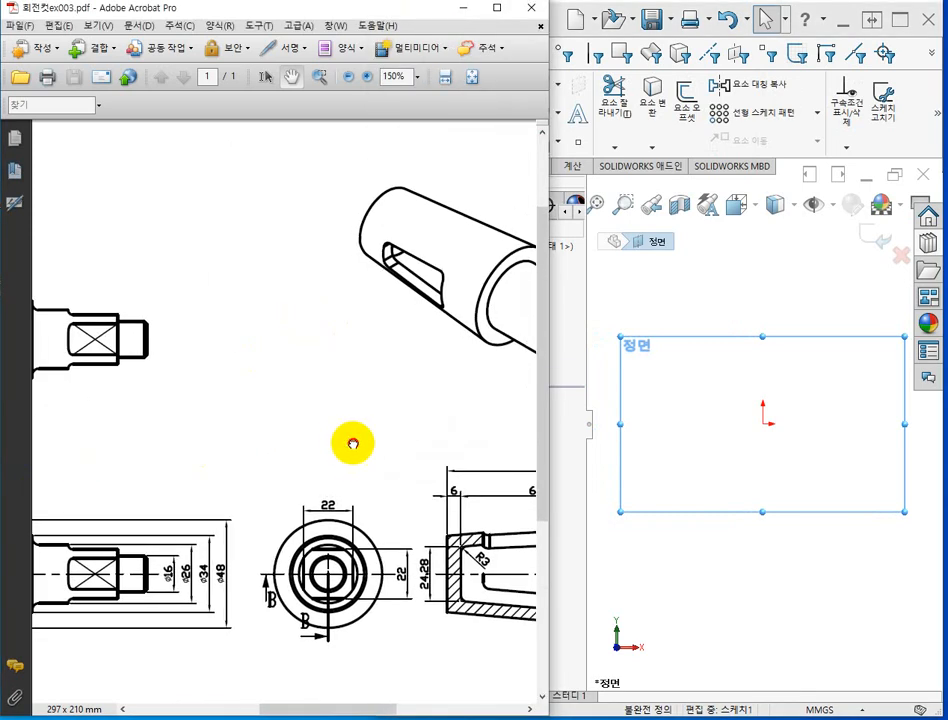
drag(353, 442, 31, 387)
drag(242, 416, 482, 332)
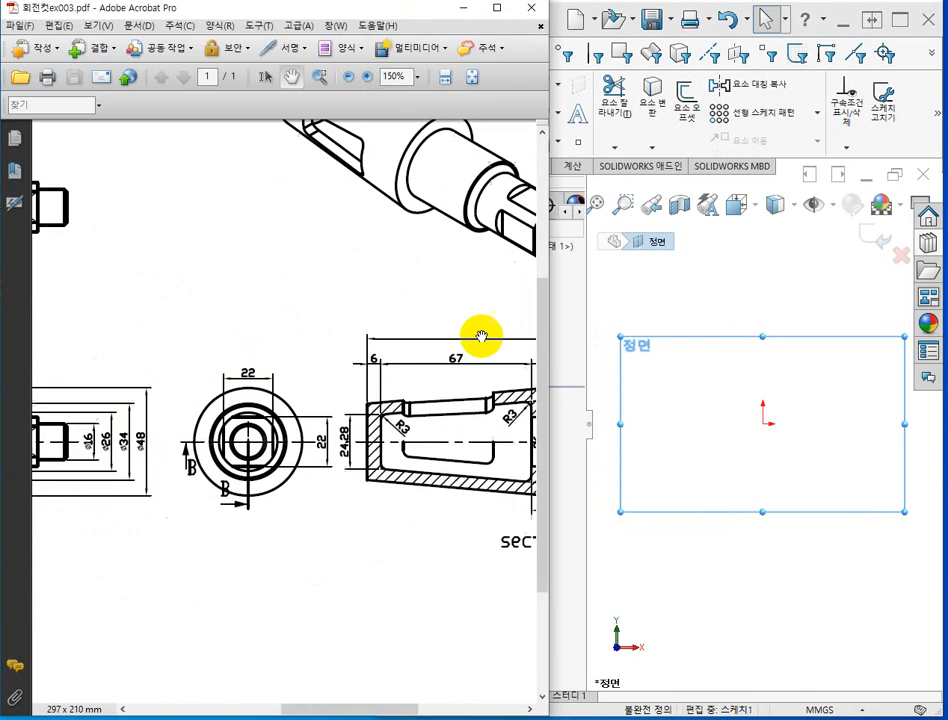
drag(124, 413, 440, 375)
drag(201, 387, 116, 348)
drag(362, 381, 20, 385)
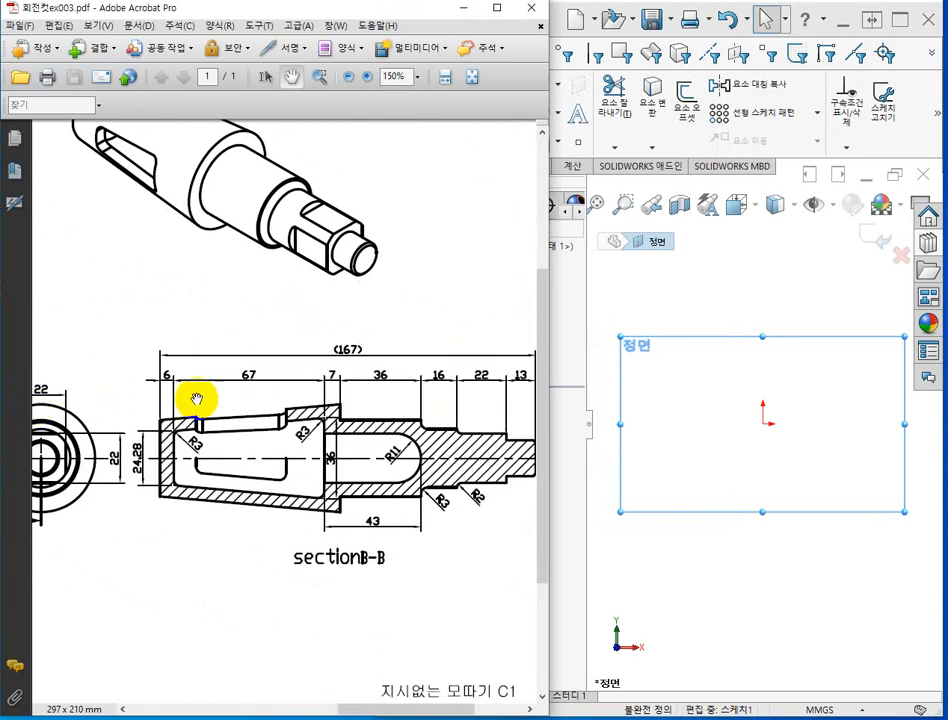
drag(193, 394, 334, 385)
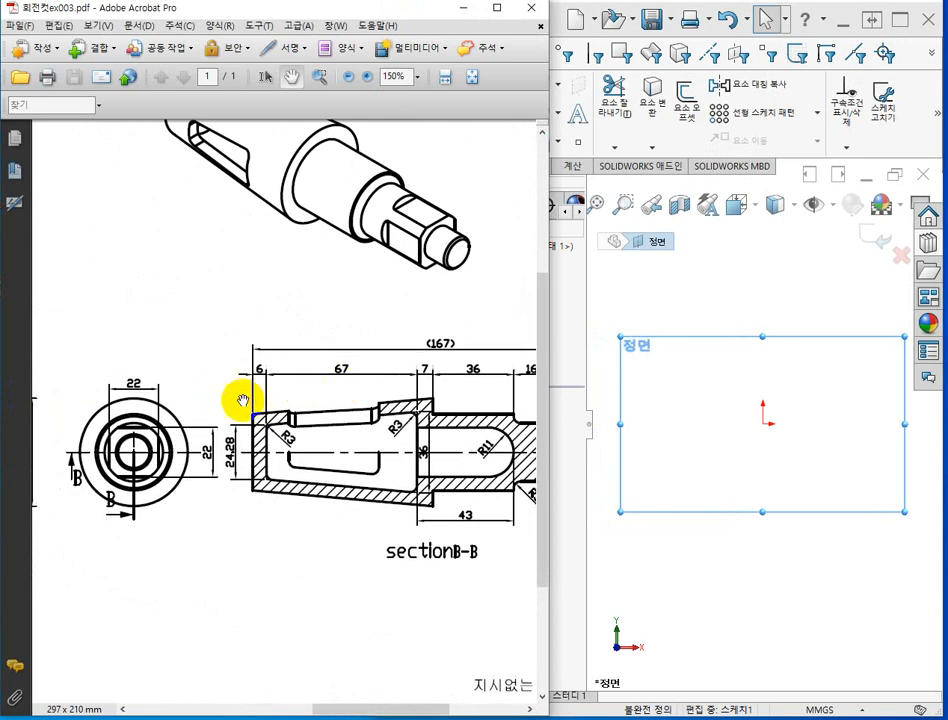
drag(233, 394, 402, 364)
drag(208, 367, 408, 381)
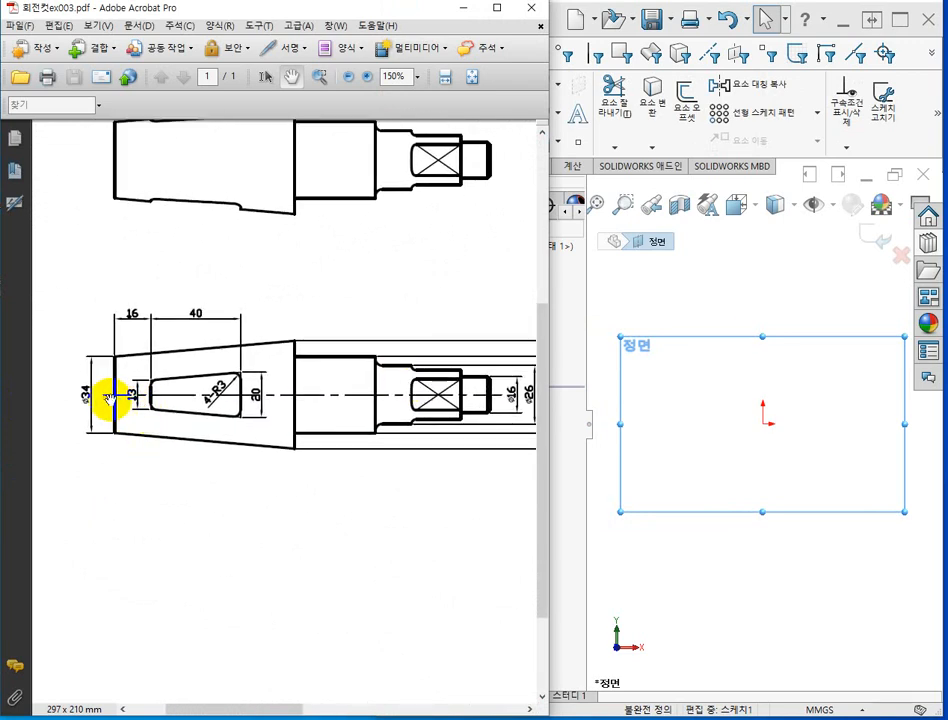
drag(303, 434, 152, 391)
drag(360, 398, 33, 425)
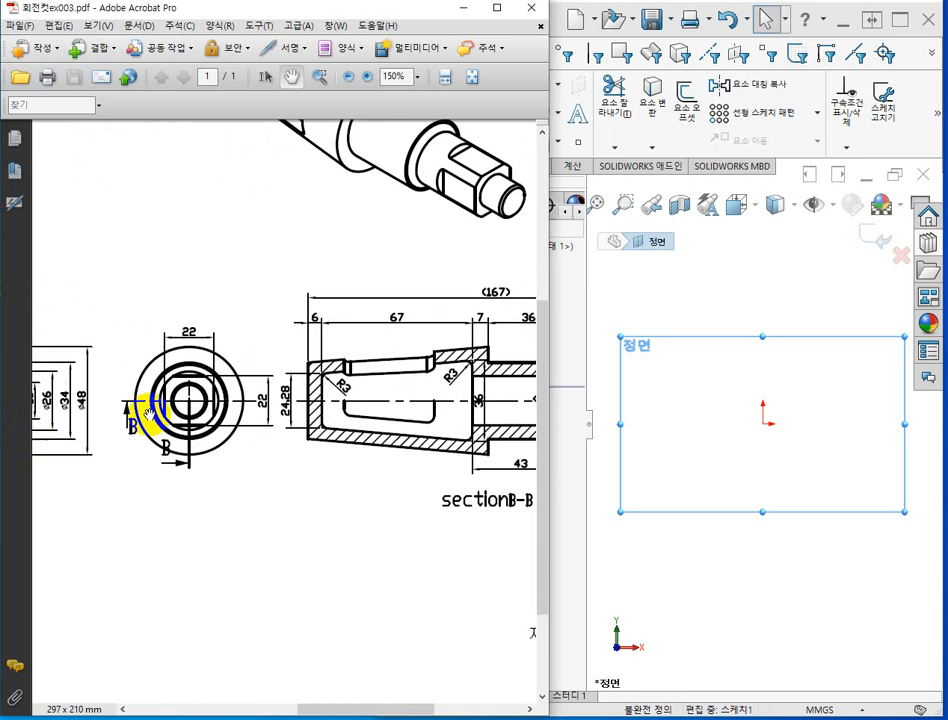
drag(313, 381, 201, 446)
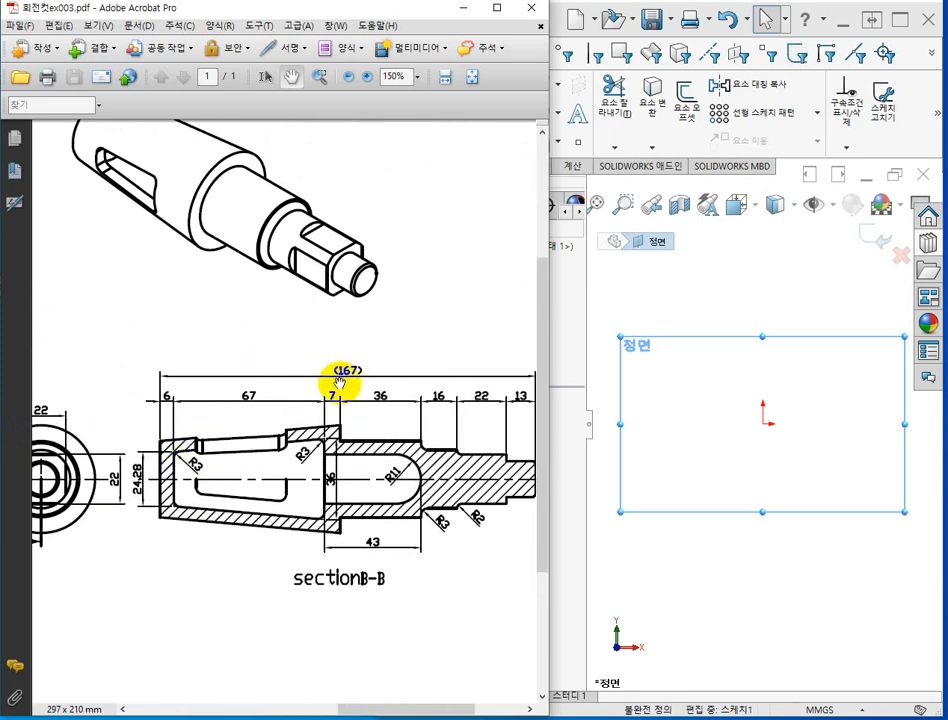
drag(144, 421, 371, 400)
drag(144, 508, 447, 428)
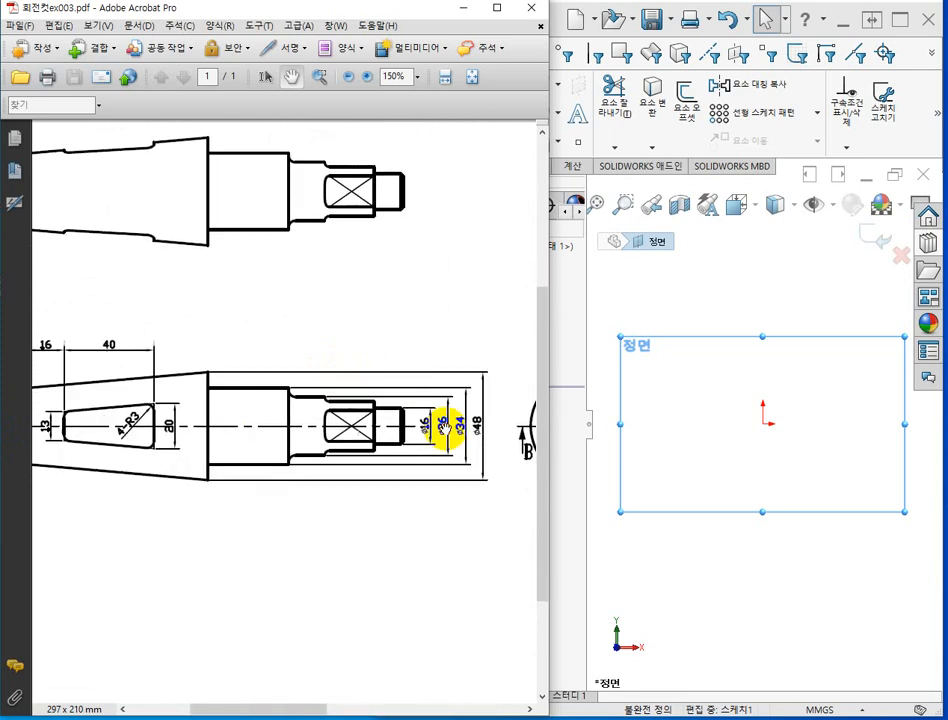
drag(260, 444, 293, 450)
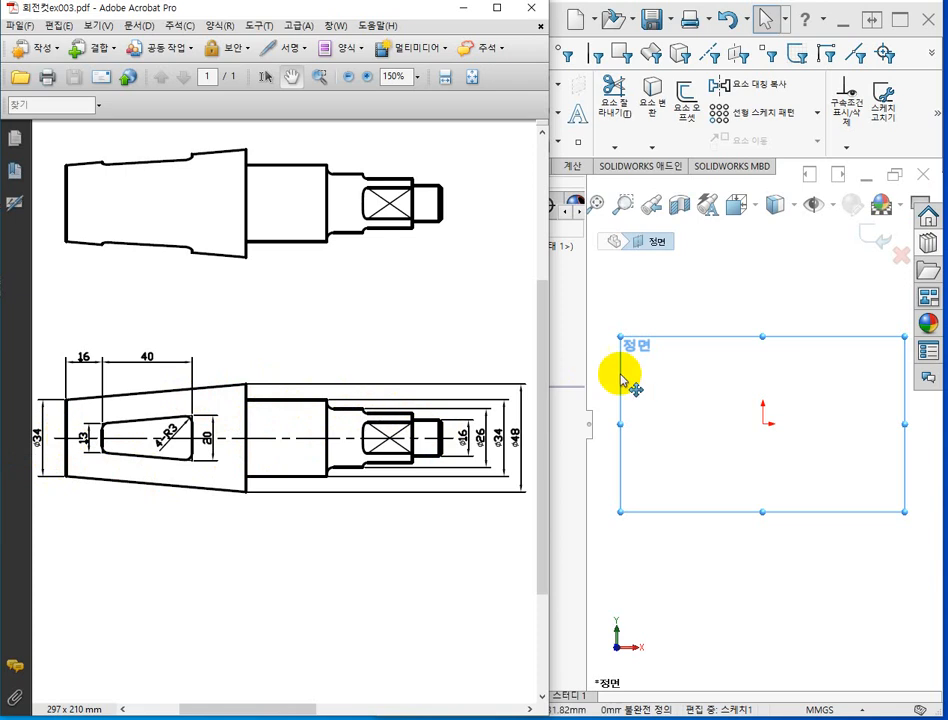
- Sketch the shaft's horizontal base line from the origin and add the small end's step, about 17 mm long, rising about 12.5 mm
click(812, 405)
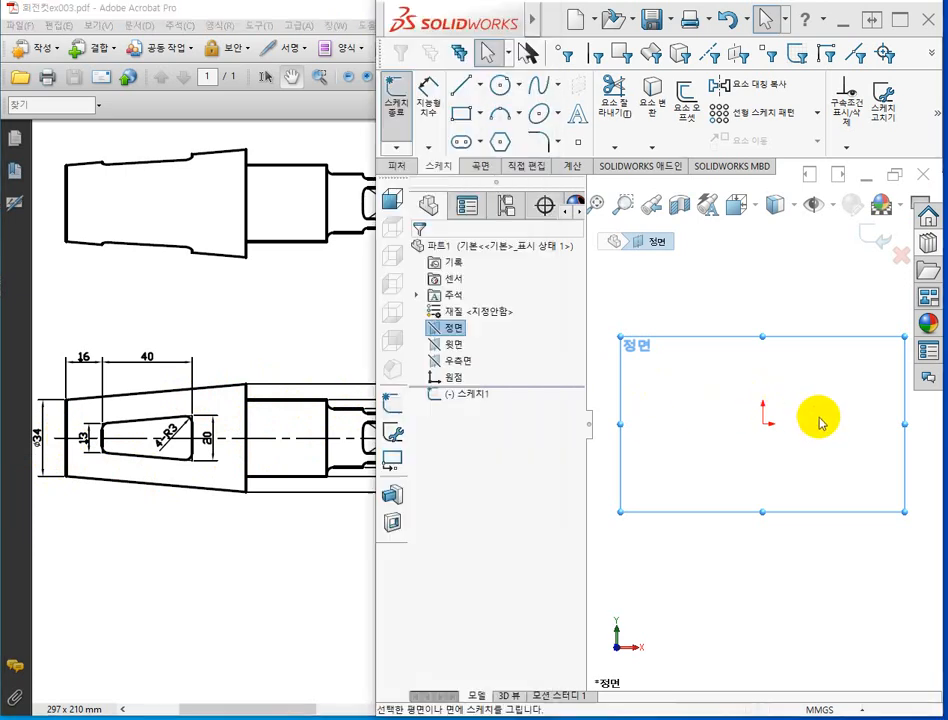
mouse_move(825, 420)
ctrl+middle_down()
mouse_move(745, 436)
mouse_move(700, 487)
ctrl+middle_up()
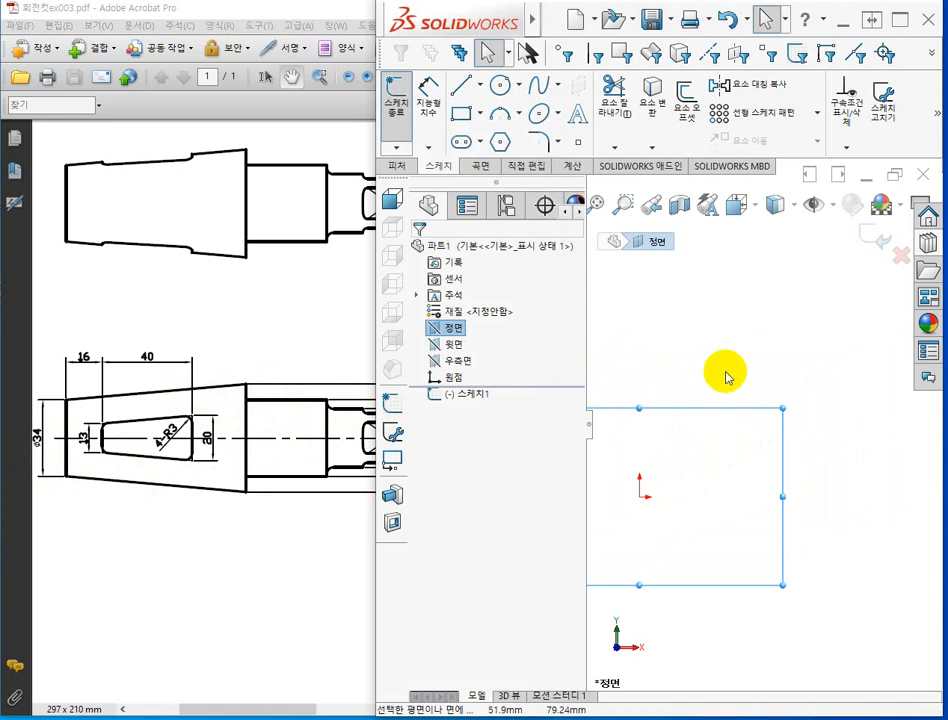
click(462, 85)
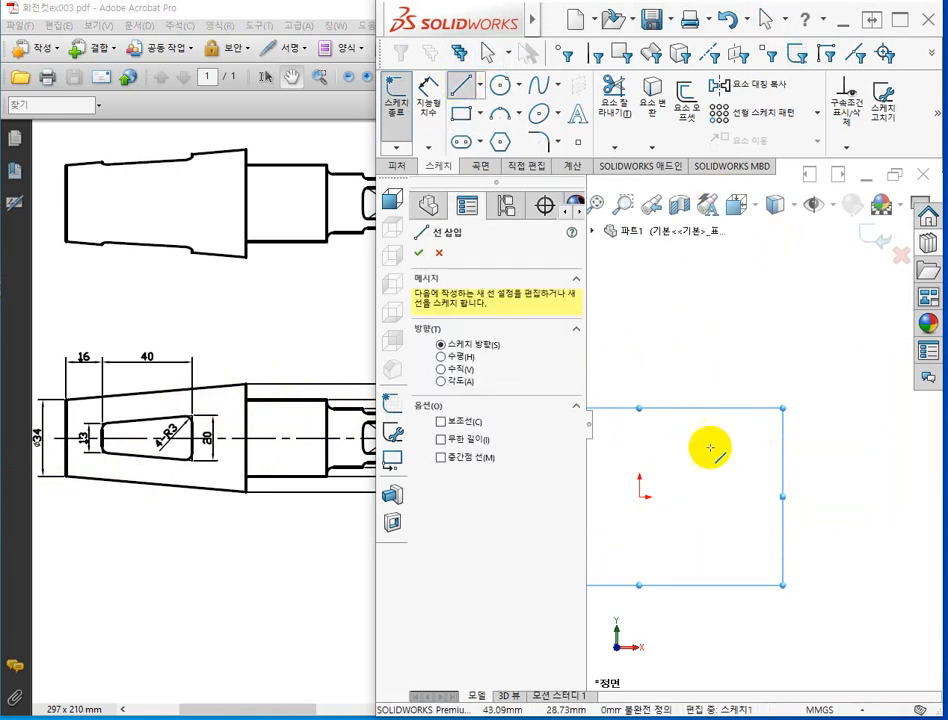
click(640, 496)
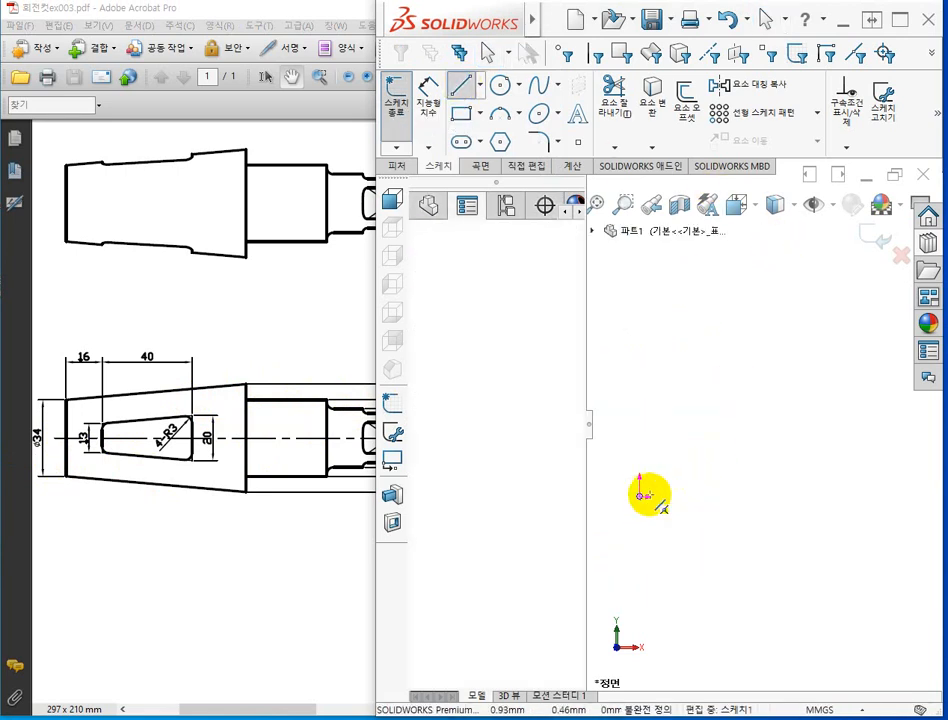
click(848, 496)
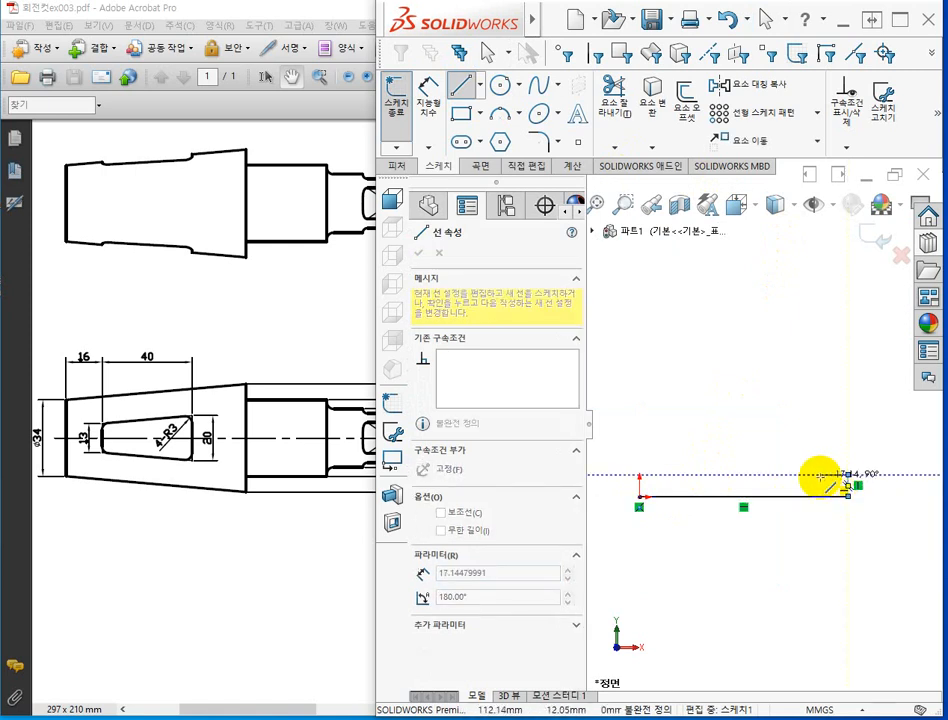
click(820, 473)
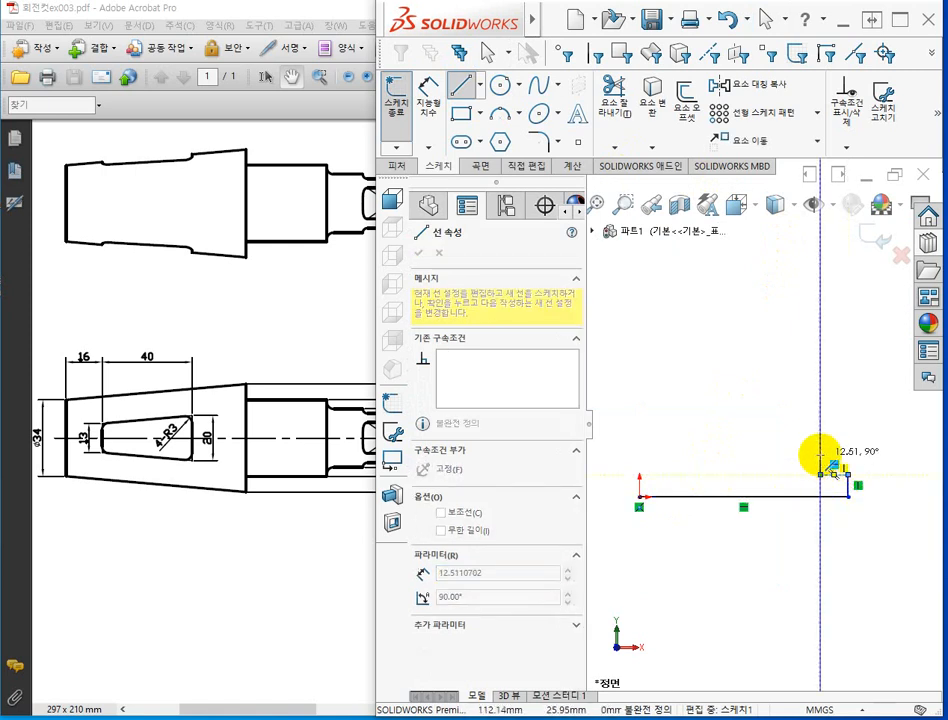
click(820, 455)
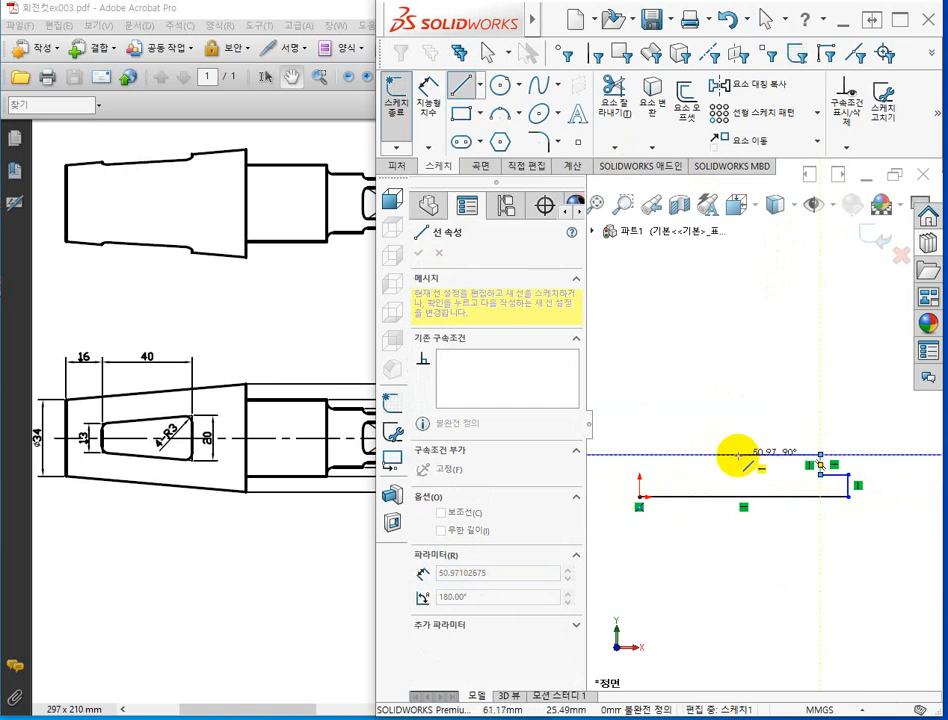
- Continue the outline with steps about 51 mm and 25 mm long, add the sloped taper line, and close it at the origin with a vertical line about 31 mm long
click(737, 455)
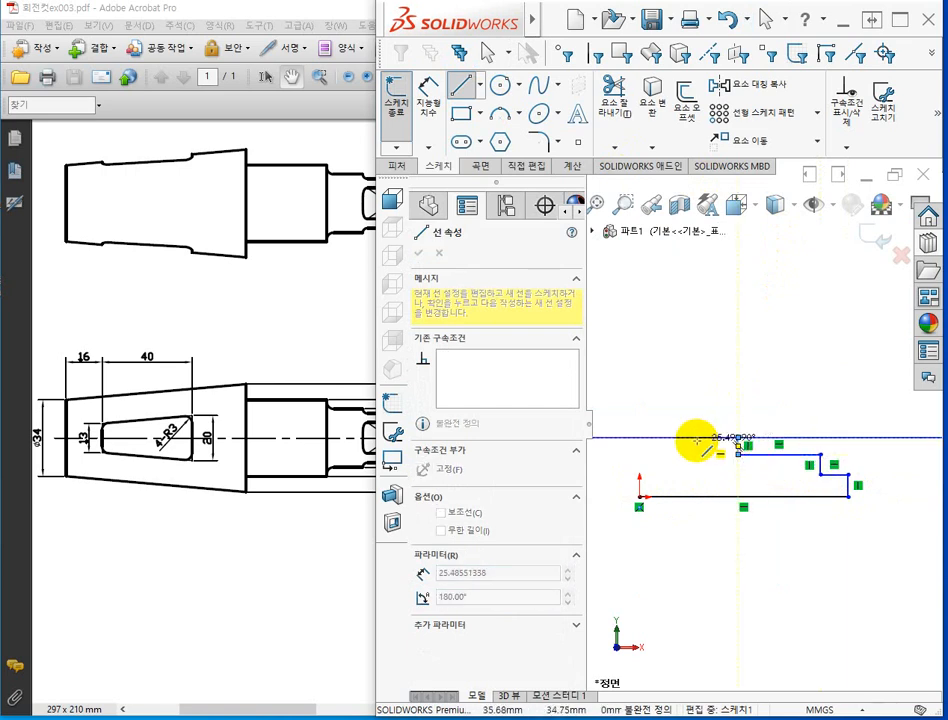
click(697, 437)
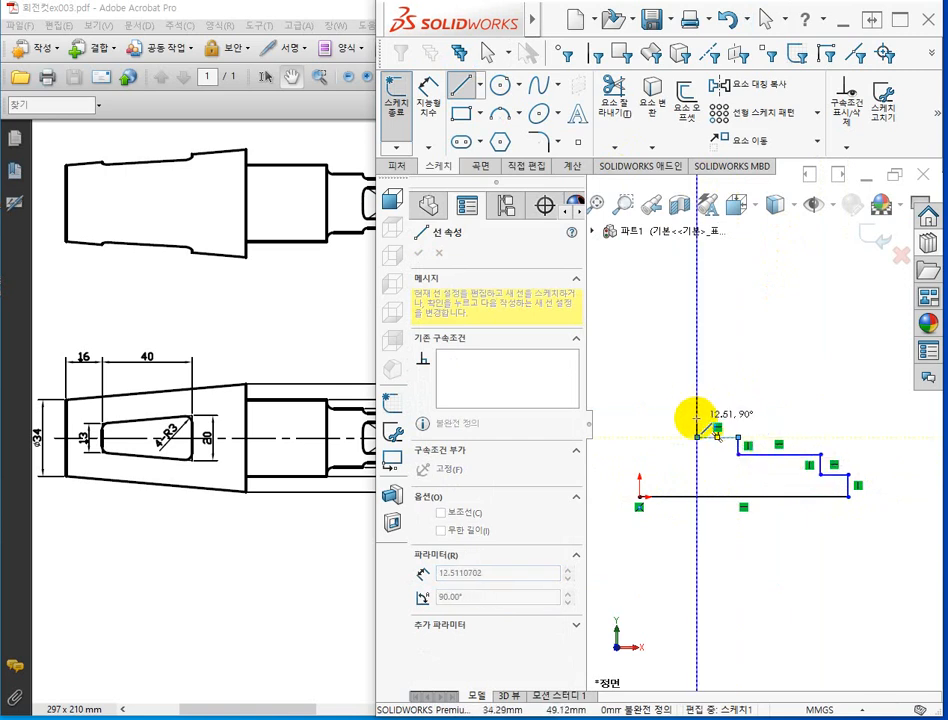
click(697, 419)
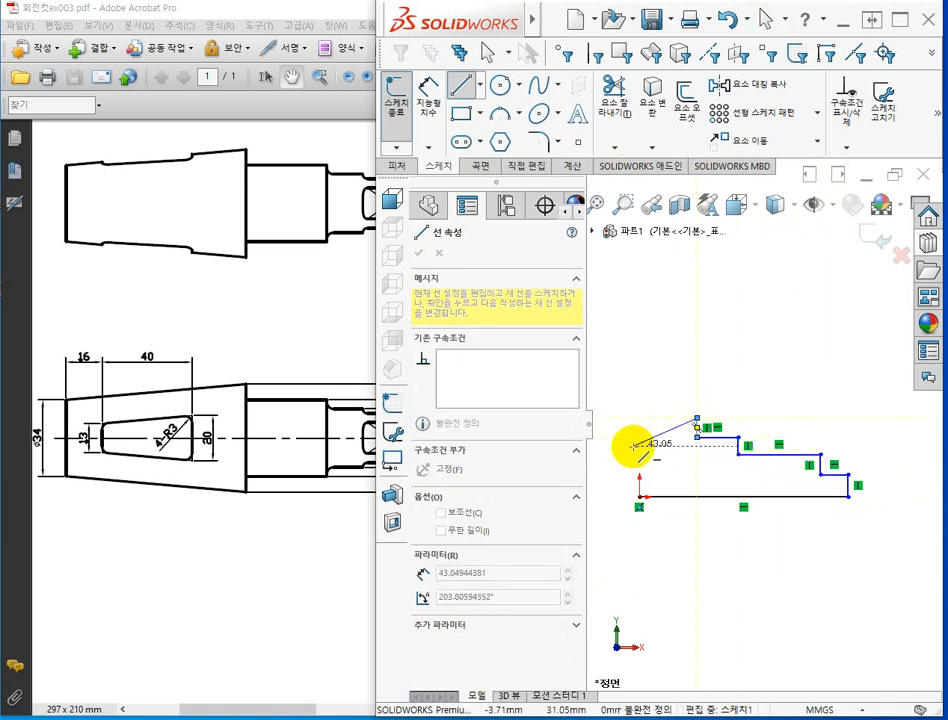
click(638, 445)
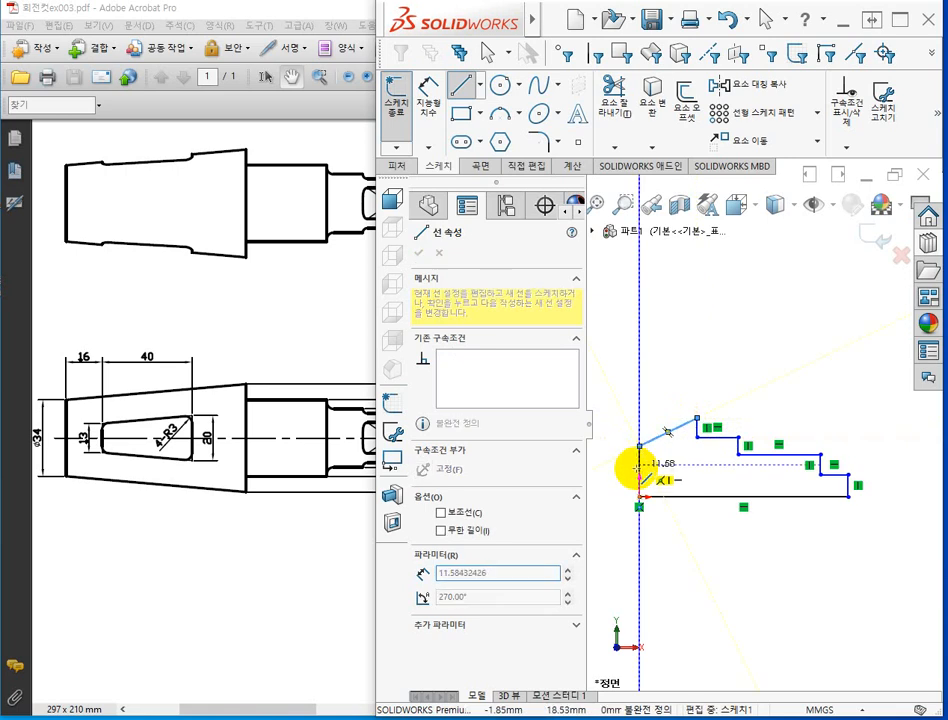
click(639, 495)
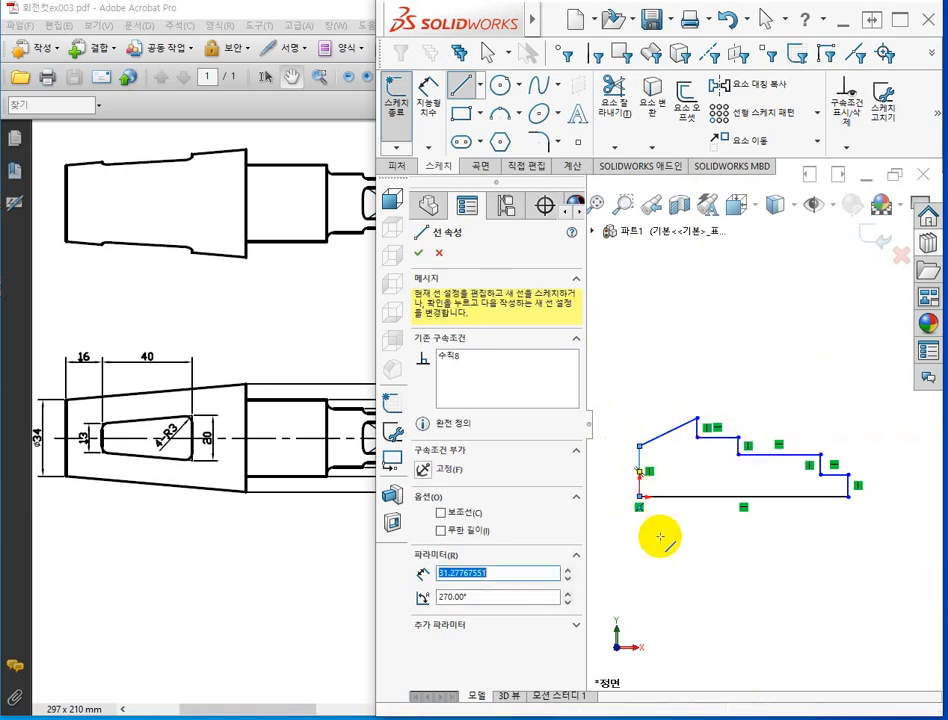
key(Escape)
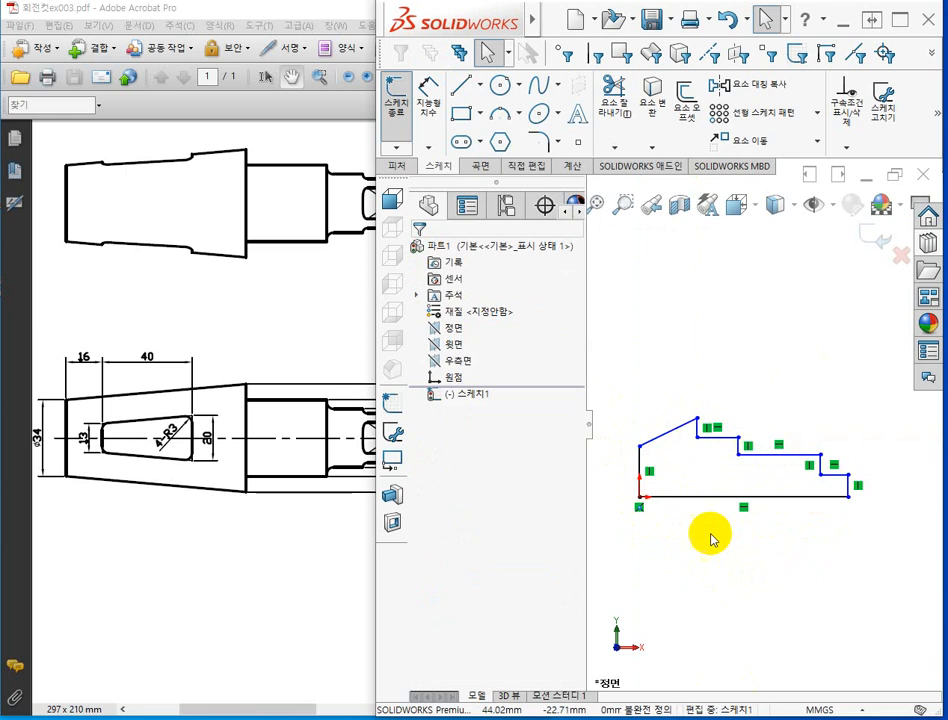
- Collapse the feature tree to widen the graphics area around the shaft's half-profile
click(590, 428)
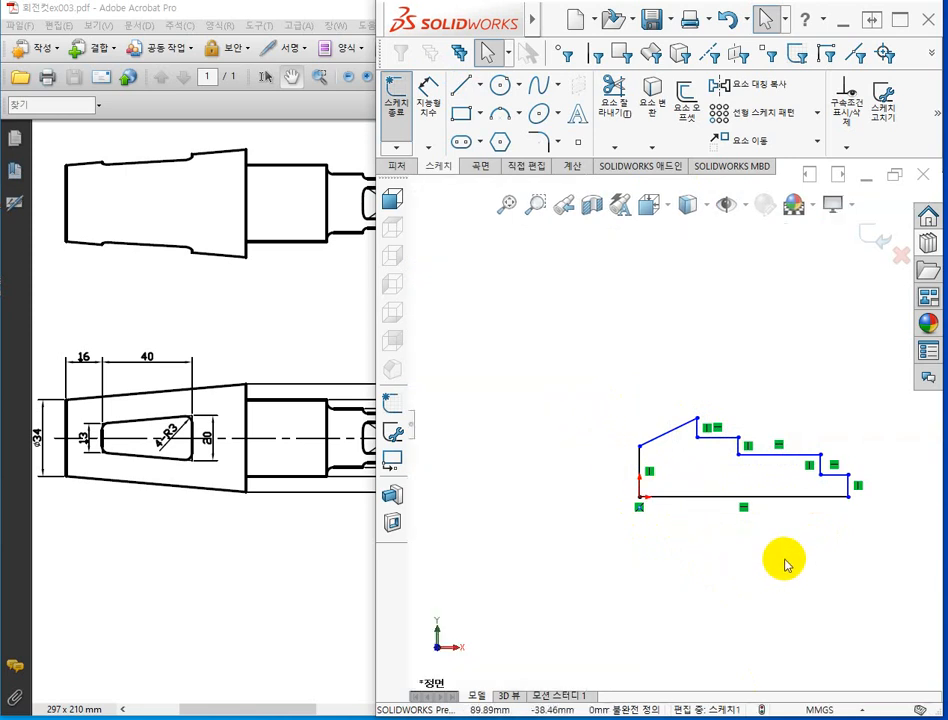
scroll(728, 545, down, 2)
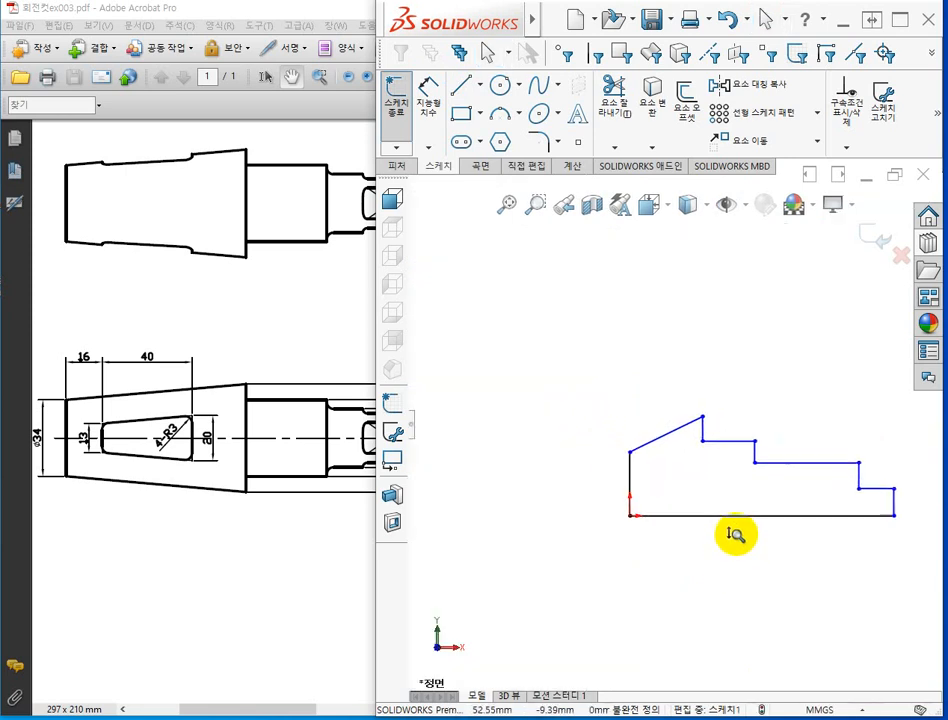
ctrl+middle_drag(760, 555, 628, 542)
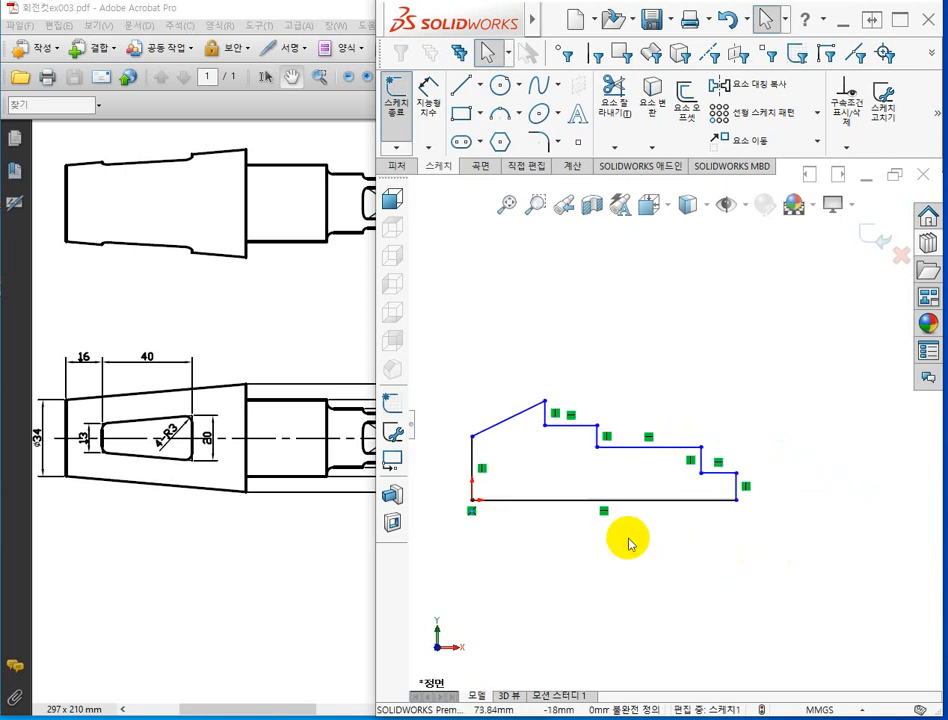
scroll(629, 544, up, 2)
scroll(629, 544, down, 4)
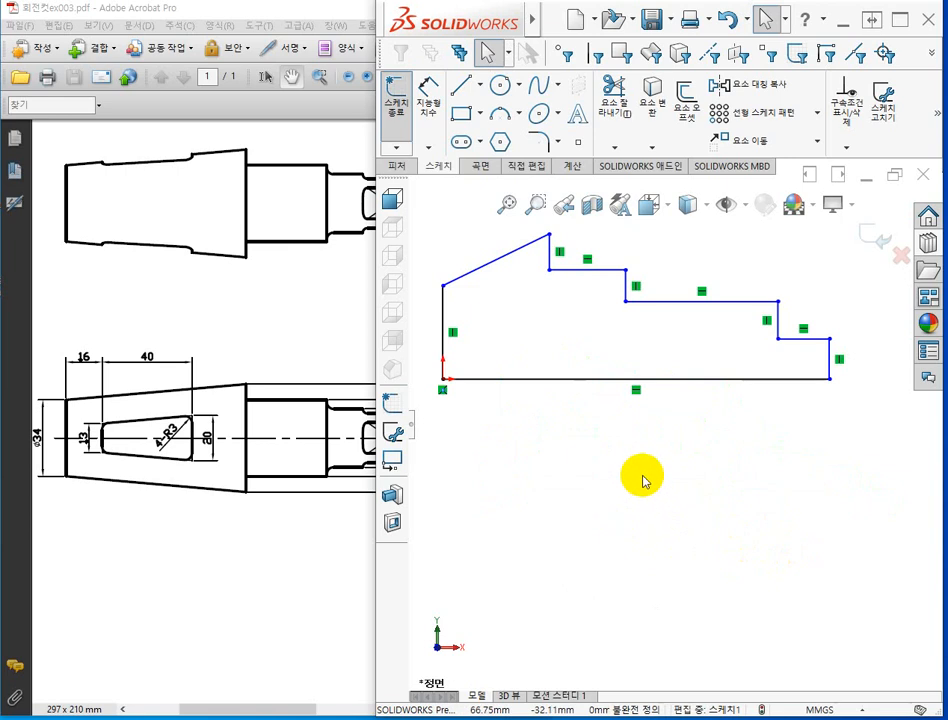
scroll(643, 480, up, 3)
ctrl+middle_drag(643, 478, 612, 574)
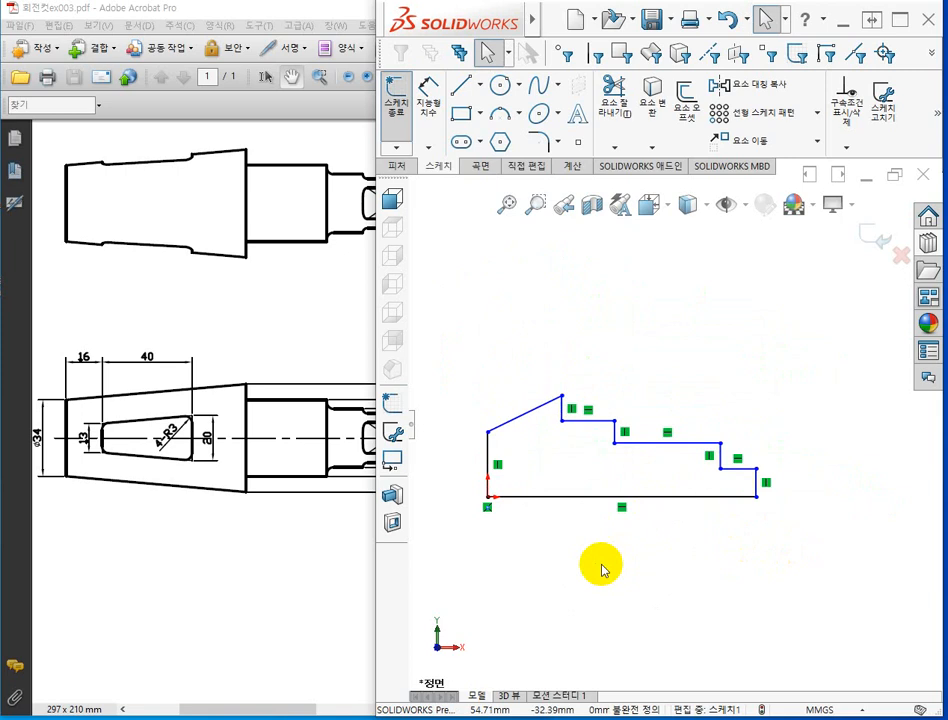
- Examine the diameter dimensions of the tapered end and the stepped sections in the drawing's dimensioned front view
click(275, 561)
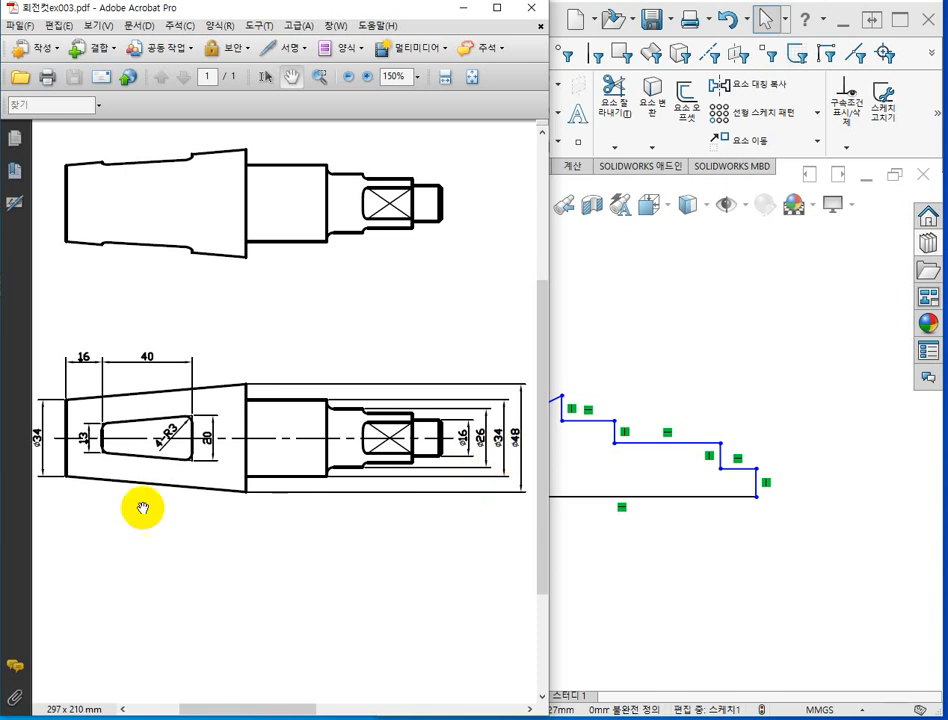
click(36, 440)
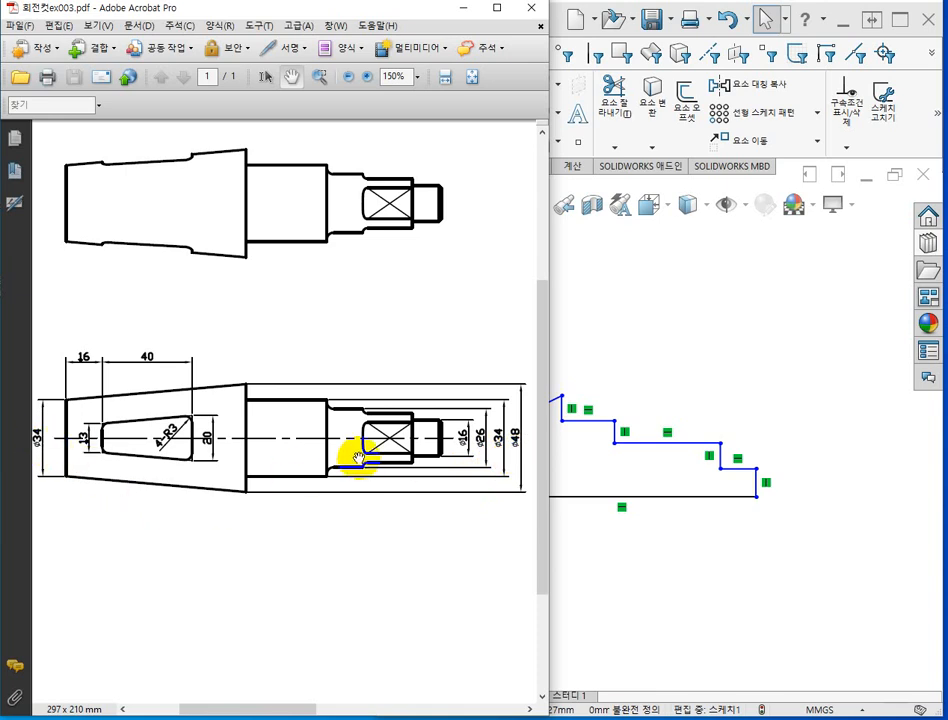
click(384, 414)
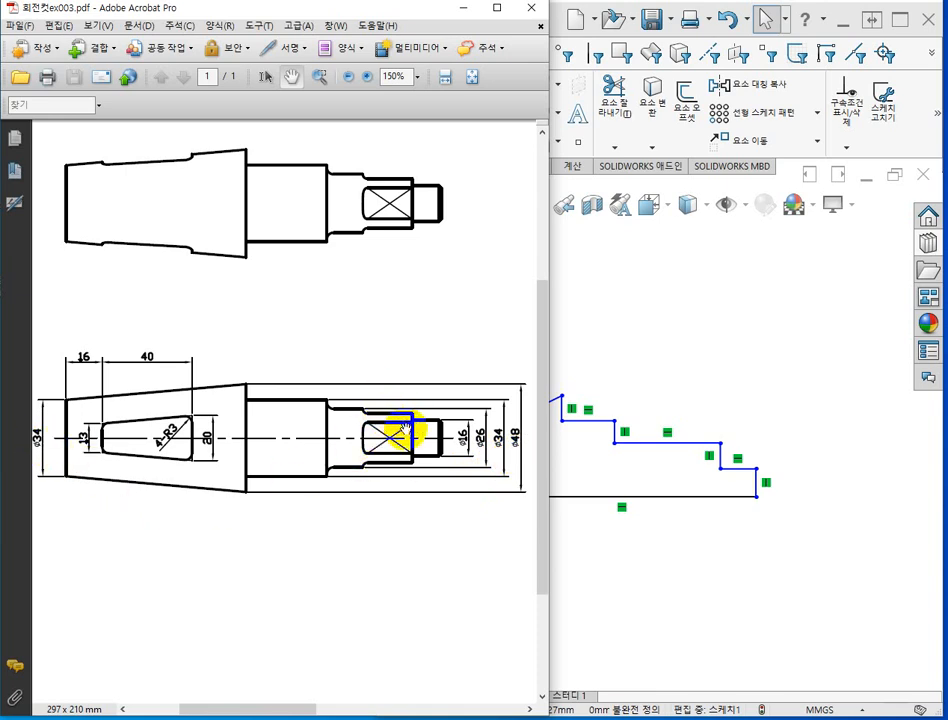
drag(470, 423, 154, 449)
ctrl+scroll(136, 491, up, 4)
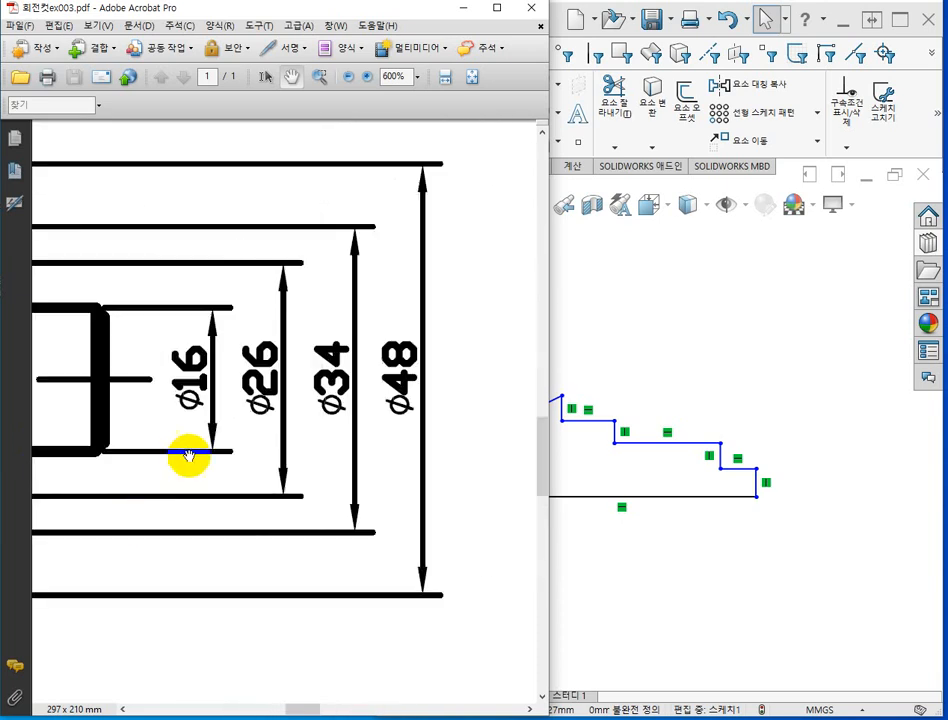
click(696, 311)
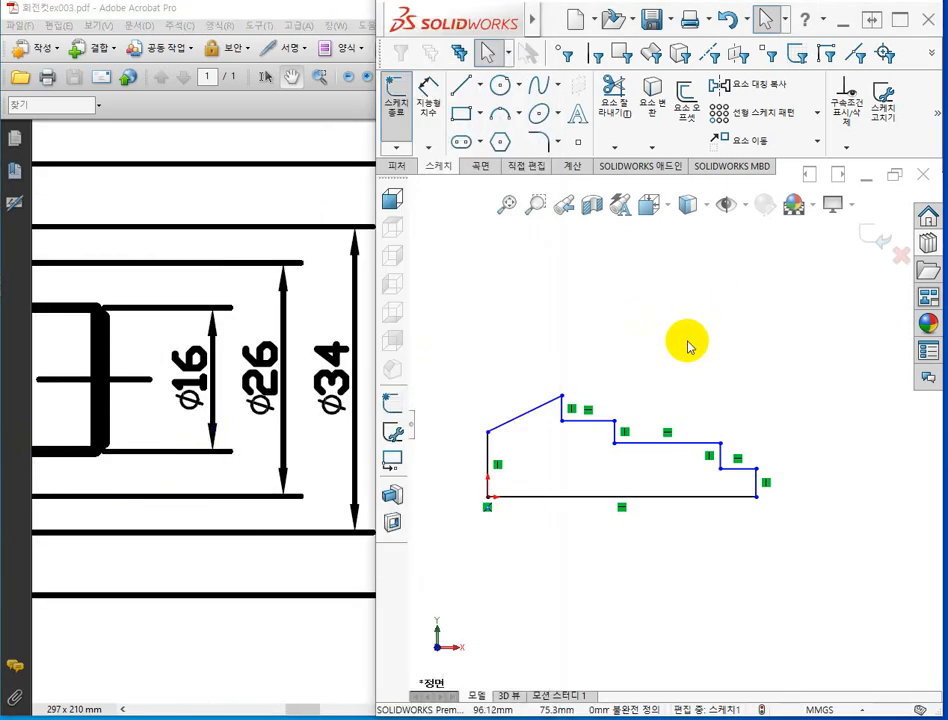
drag(368, 398, 195, 440)
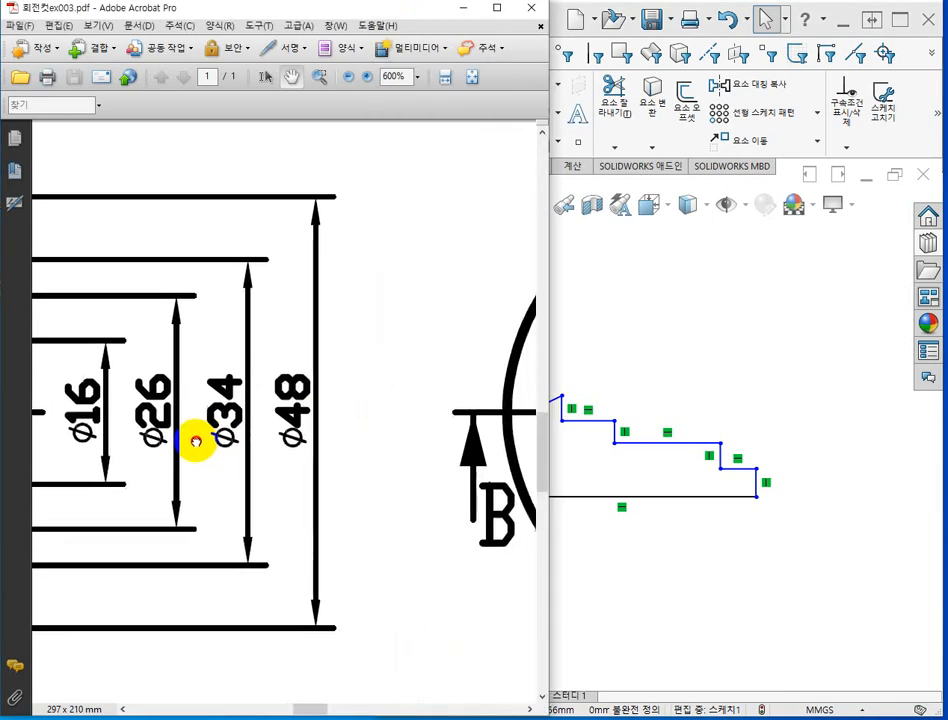
click(724, 275)
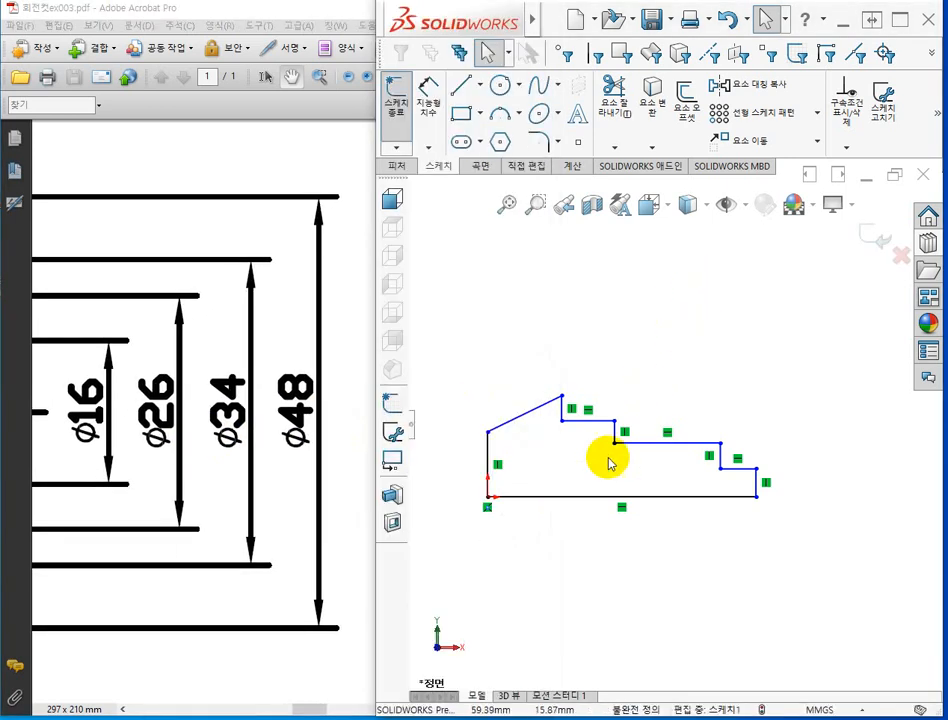
- Convert the profile's horizontal base line to construction geometry and dimension the small end's diameter about it as 16 mm
click(676, 497)
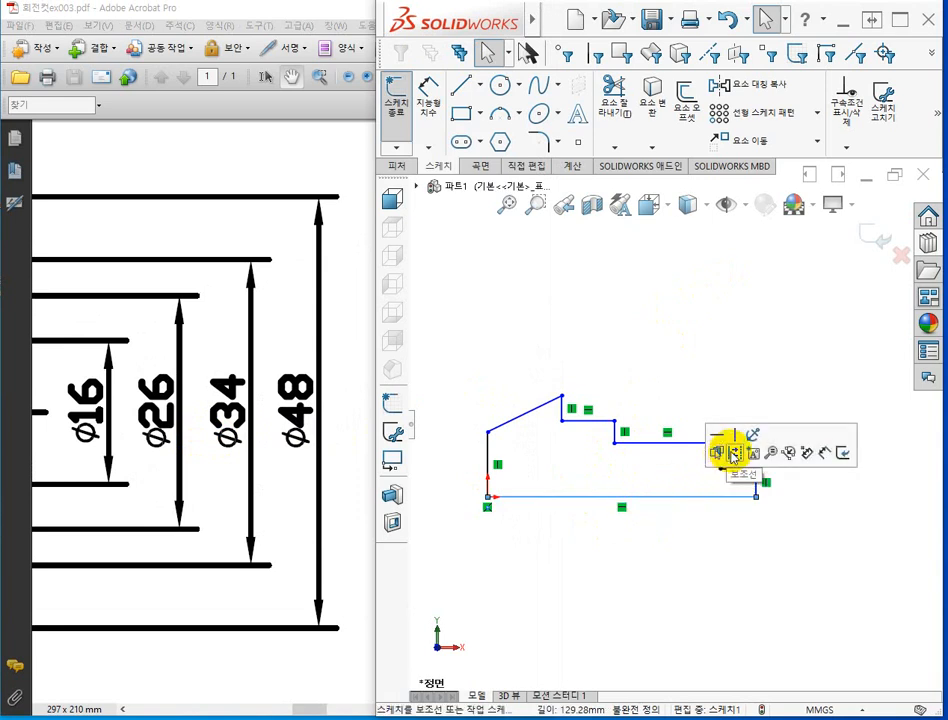
click(734, 453)
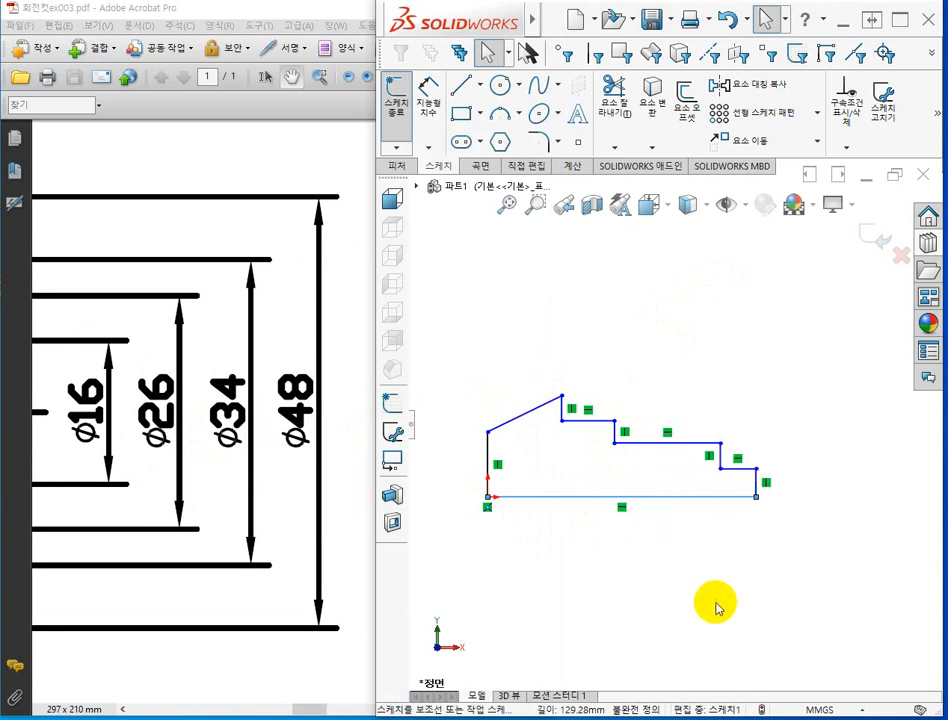
click(428, 95)
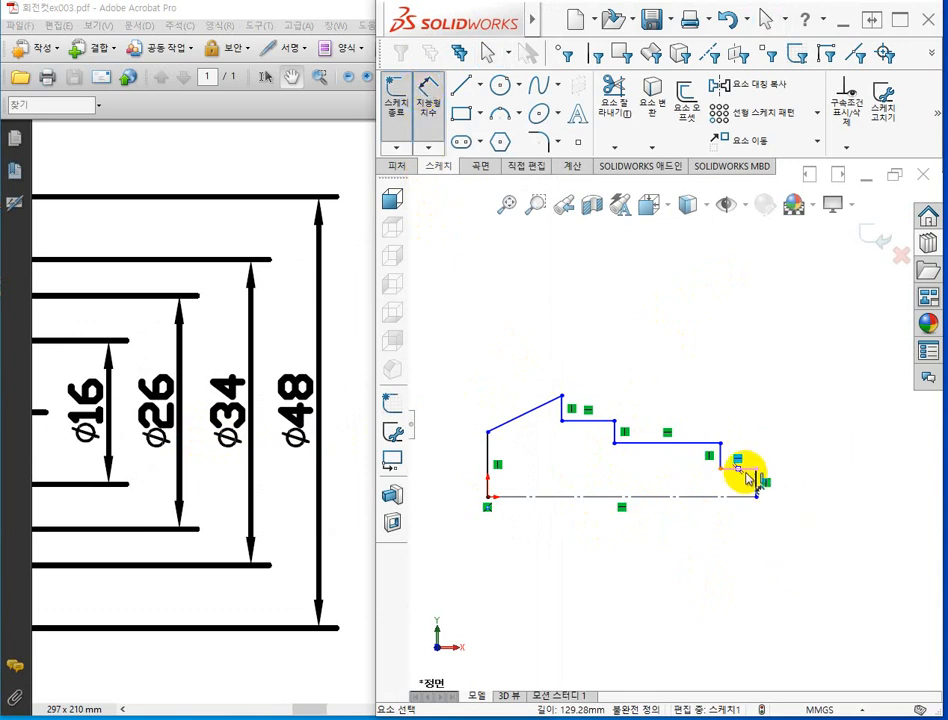
click(745, 468)
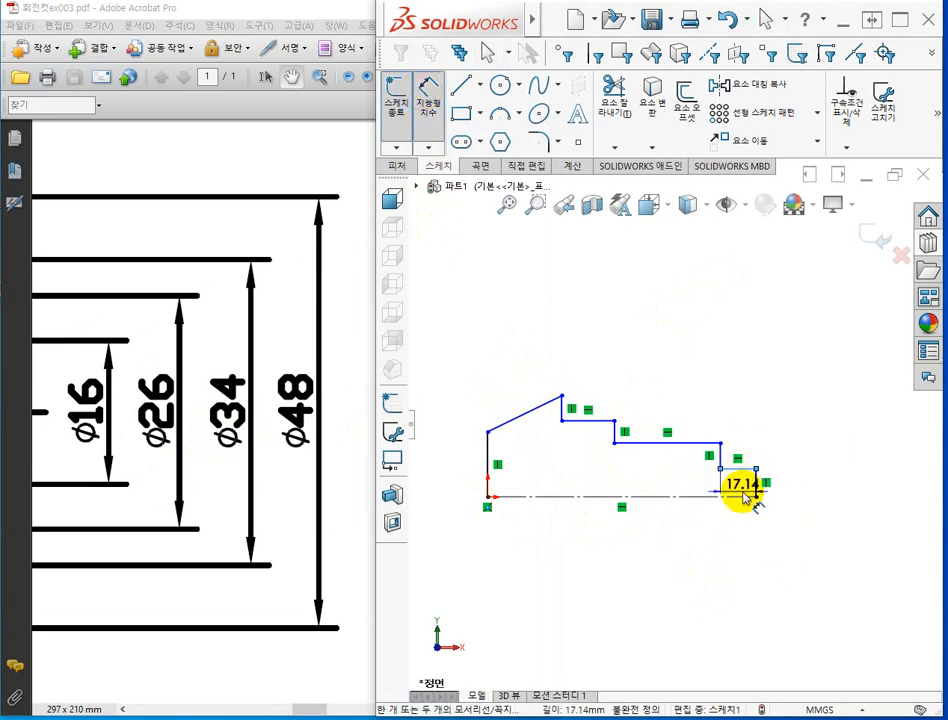
click(750, 497)
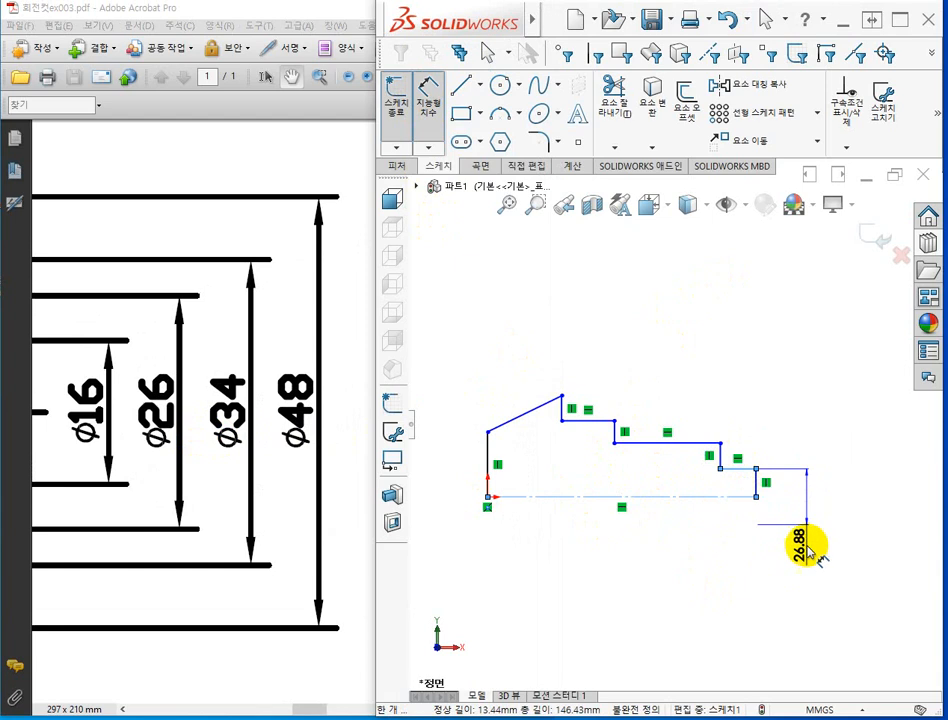
click(806, 515)
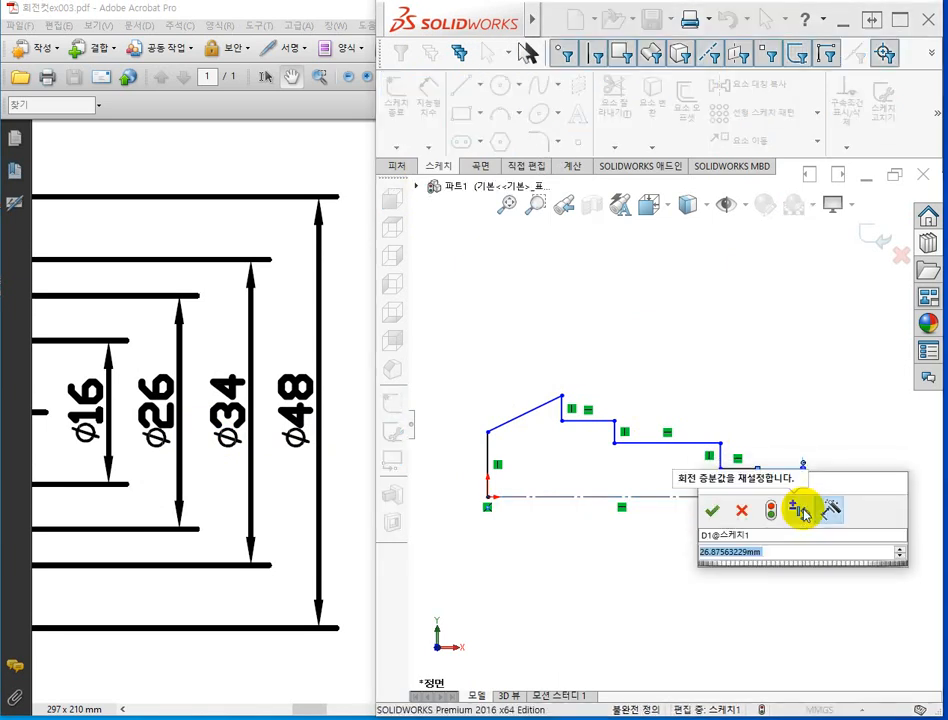
text(16)
key(Return)
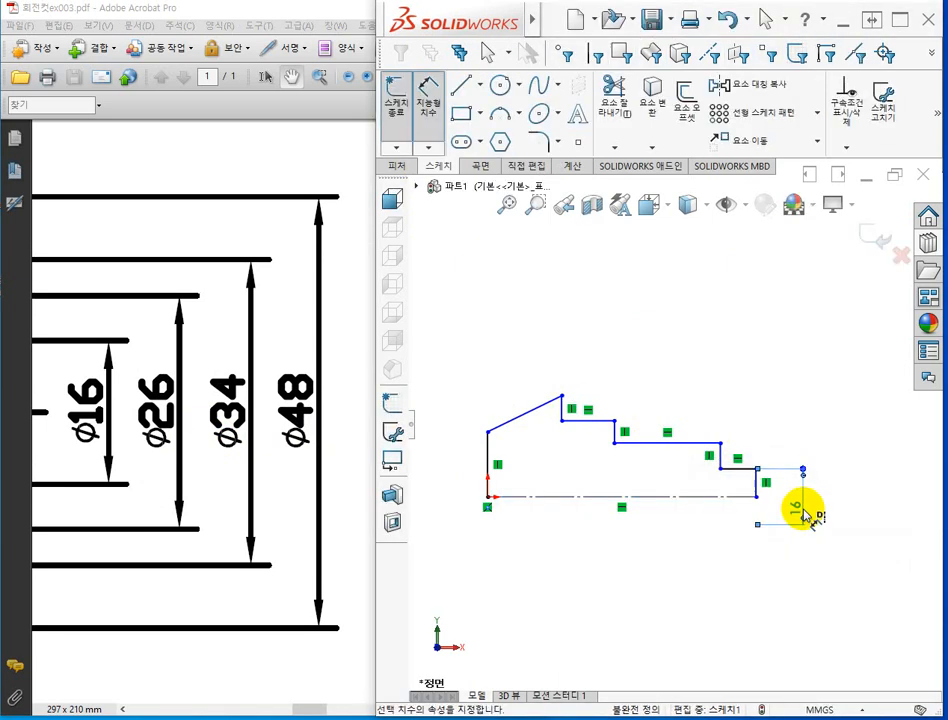
- Dimension the diameter of the long middle step about the centerline as 26 mm
click(699, 444)
click(713, 497)
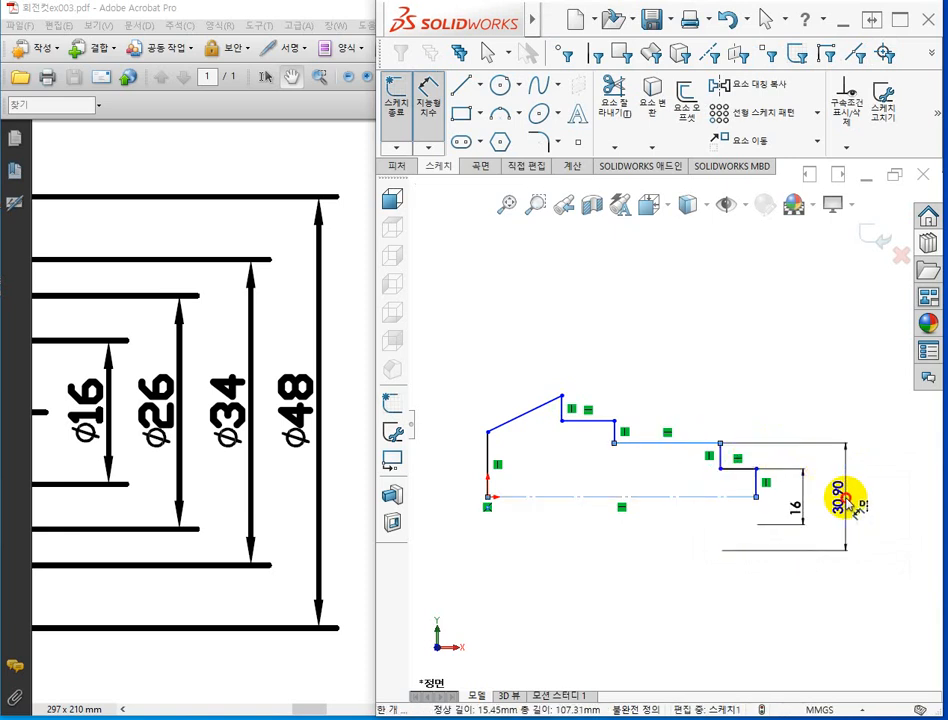
click(779, 570)
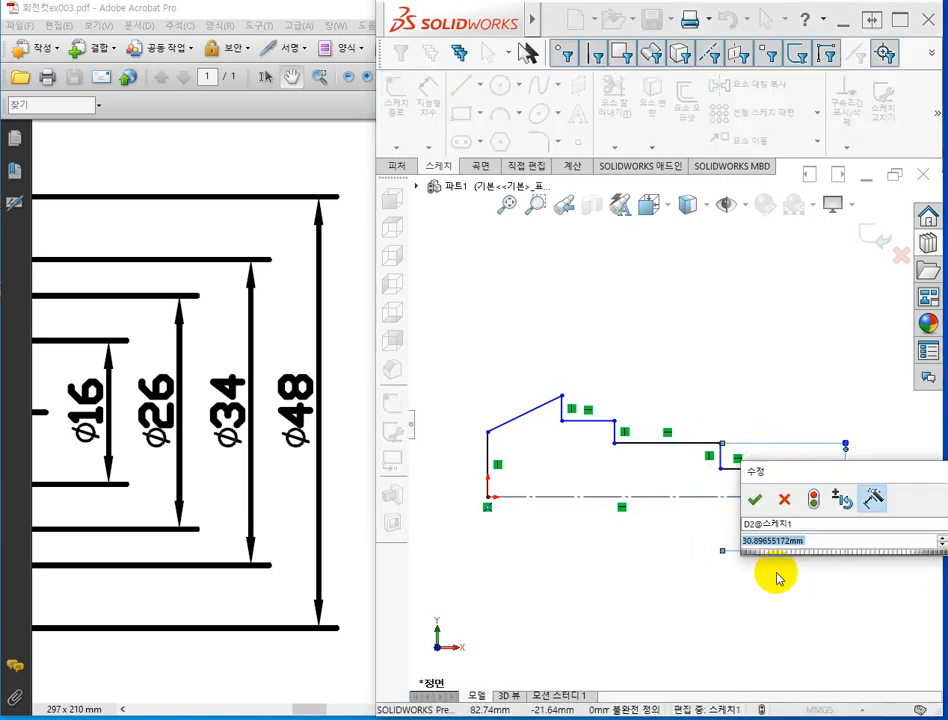
text(26)
key(Return)
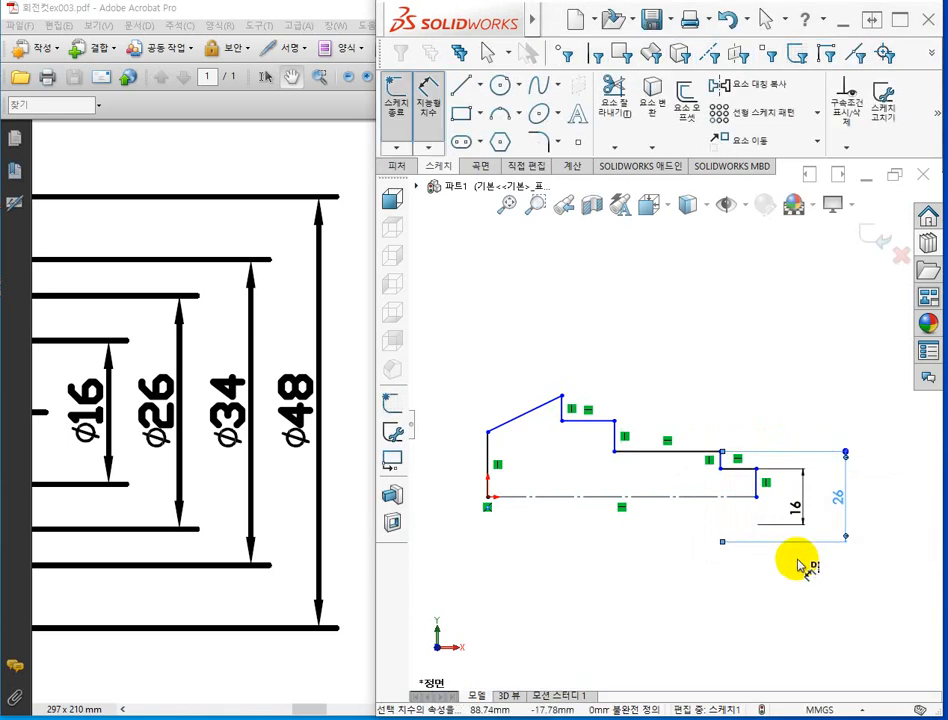
- Dimension the diameter of the step next to the taper about the centerline as 34 mm
click(609, 423)
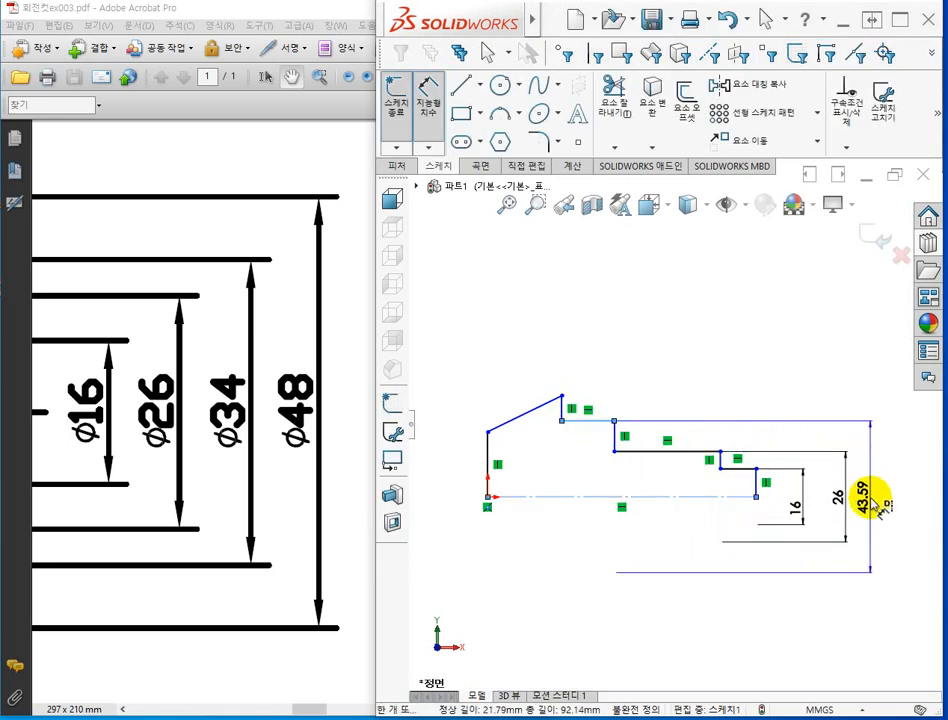
click(874, 505)
text(3)
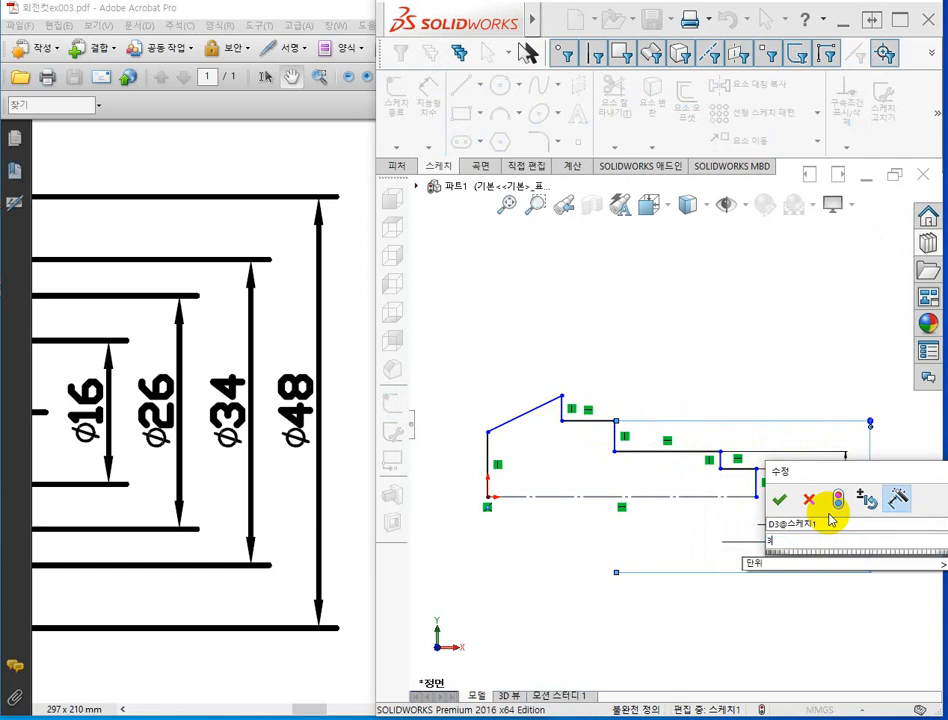
text(4)
key(Return)
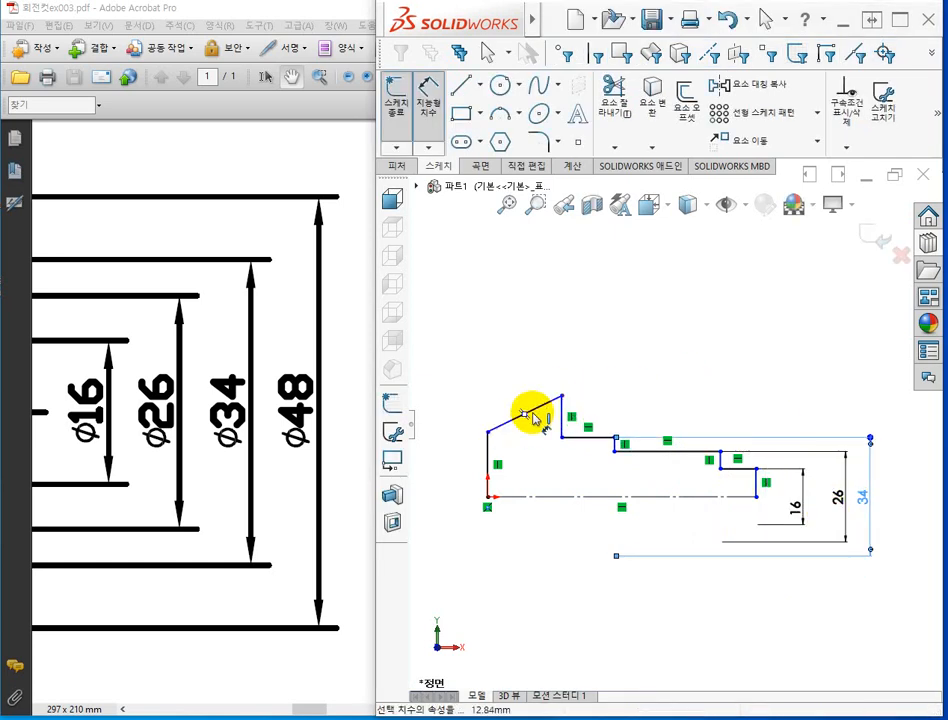
- Dimension the taper's large end from its peak point about the centerline as a 48 mm diameter
click(563, 400)
click(690, 497)
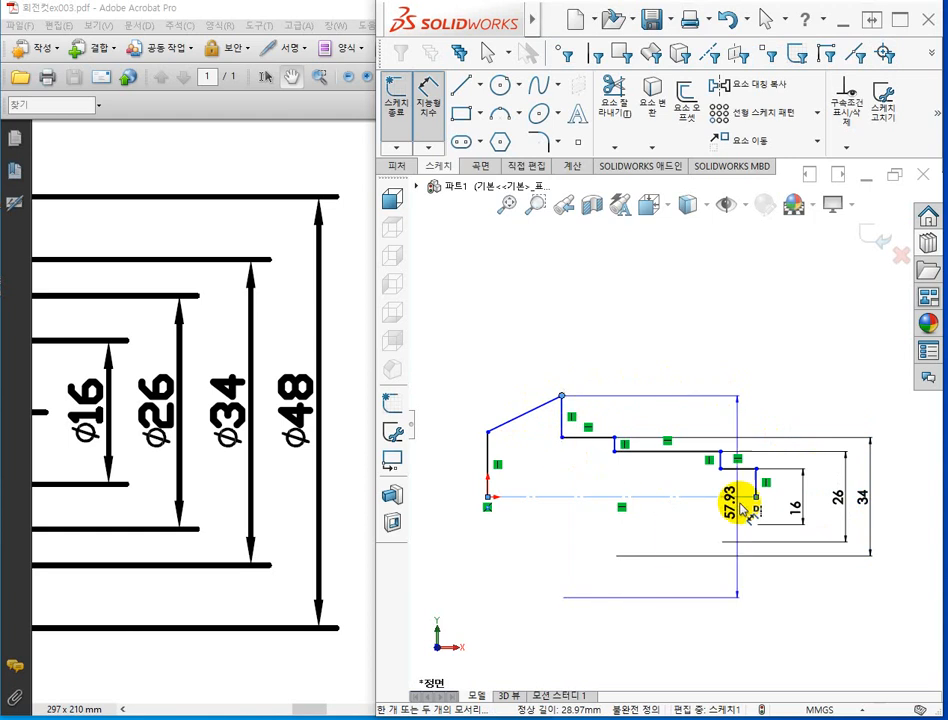
click(903, 510)
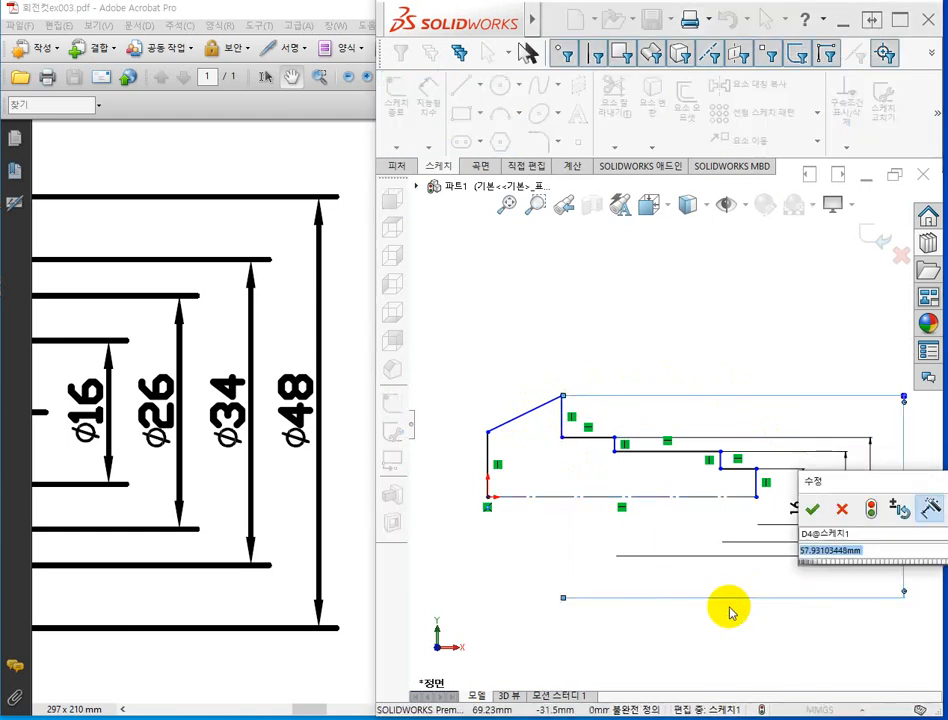
text(48)
key(Return)
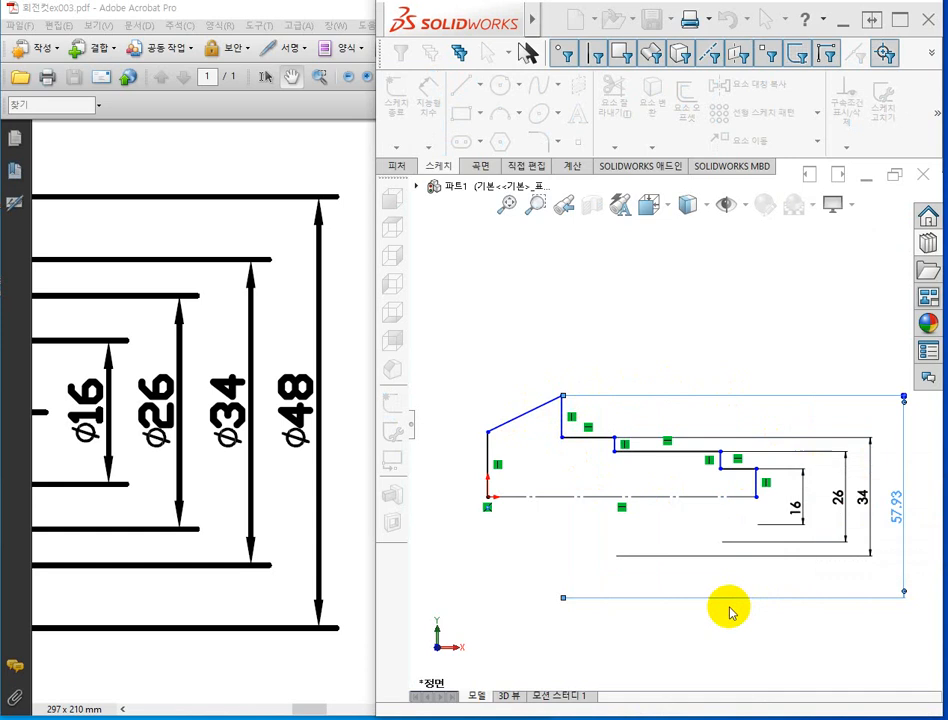
- Dimension the taper's small end at the origin side about the centerline as a 34 mm diameter
click(487, 433)
click(497, 496)
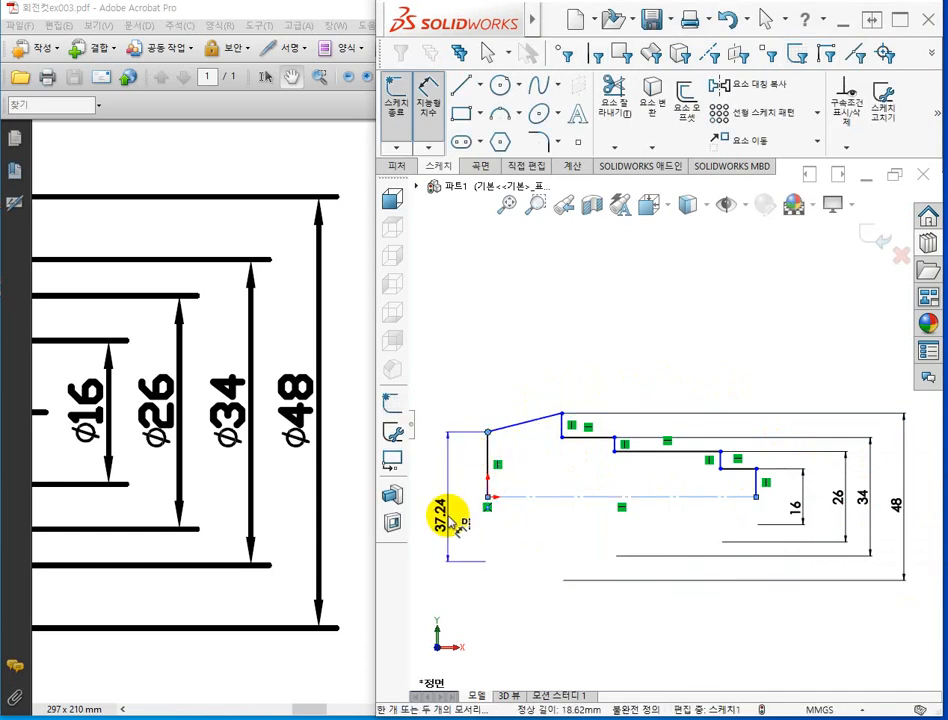
click(447, 510)
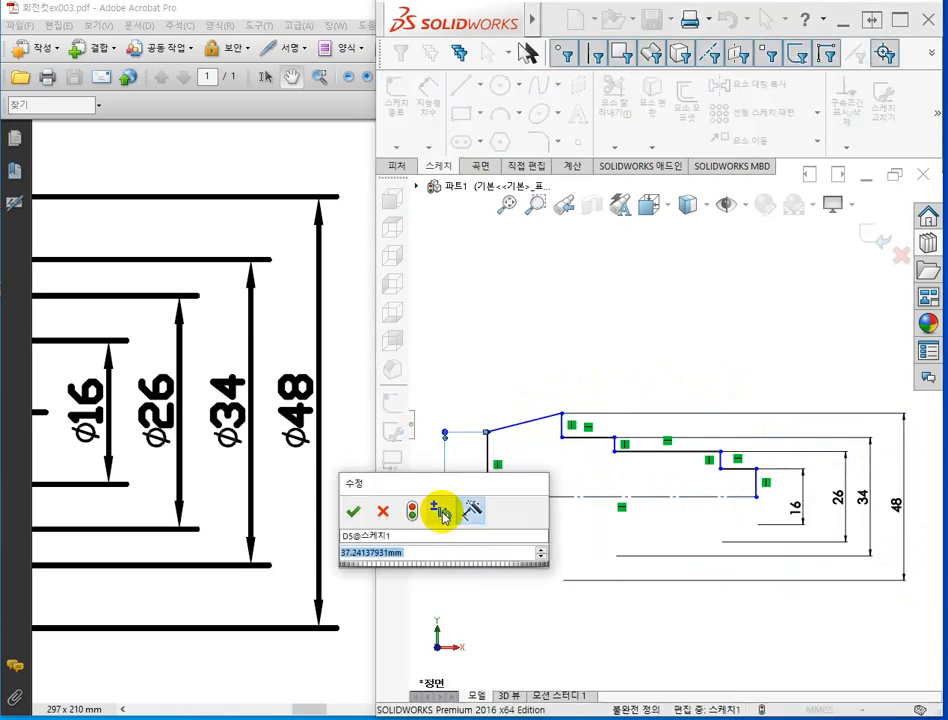
text(34)
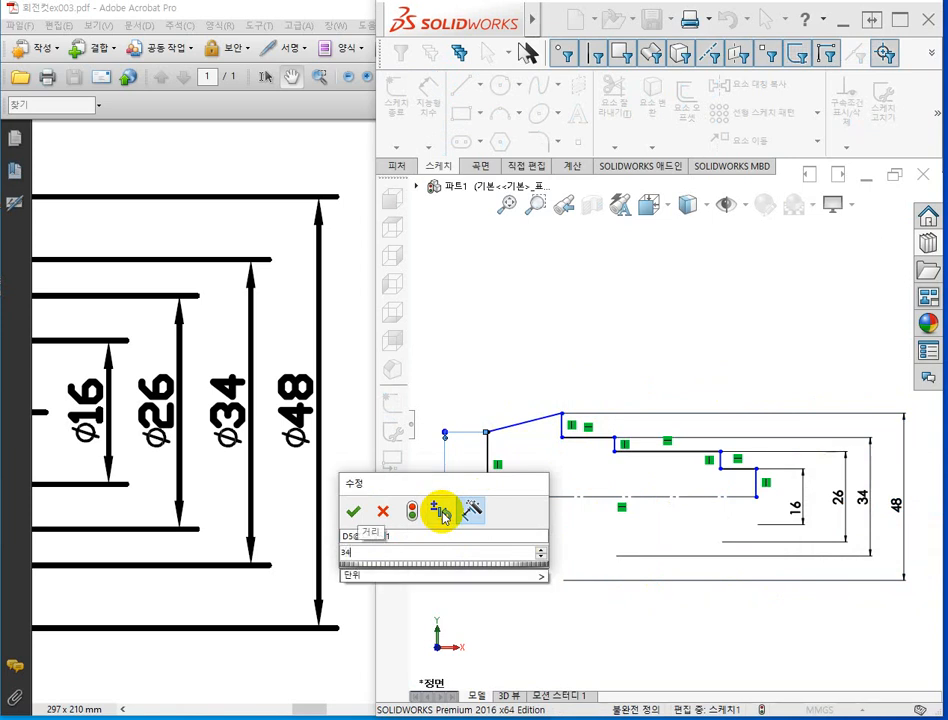
key(Return)
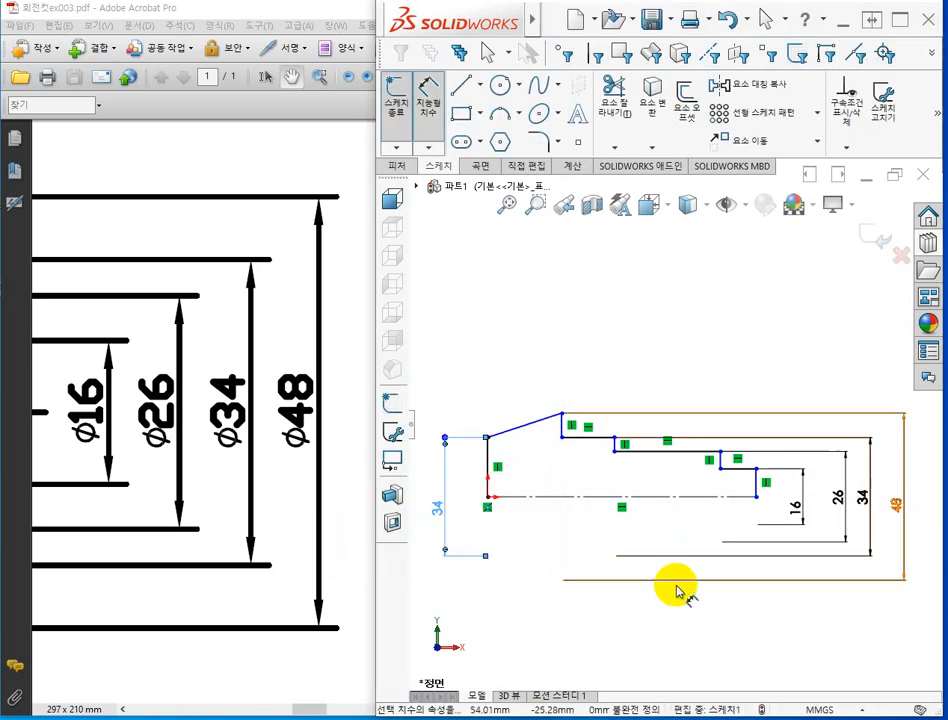
- Dimension the overall length of the shaft's centerline as 167 mm, placed below the profile
click(681, 499)
click(640, 644)
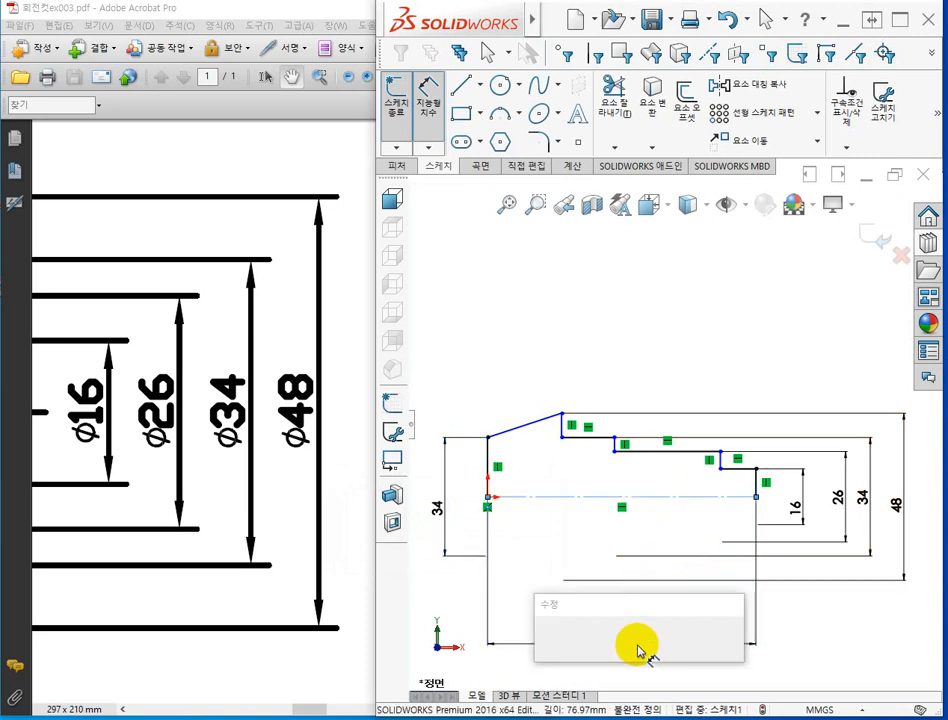
text(167)
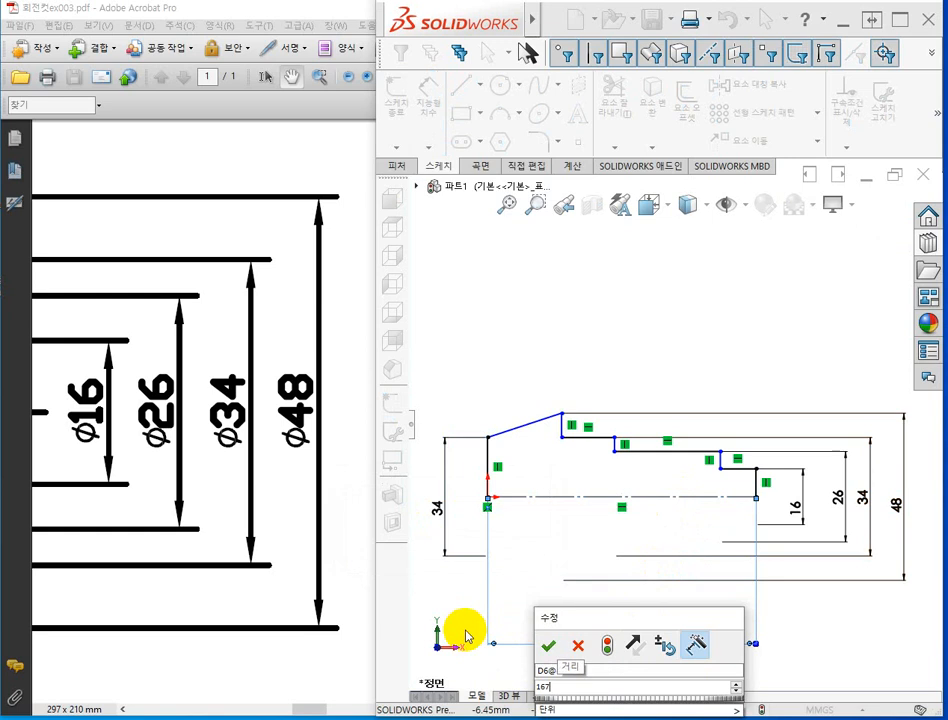
key(Return)
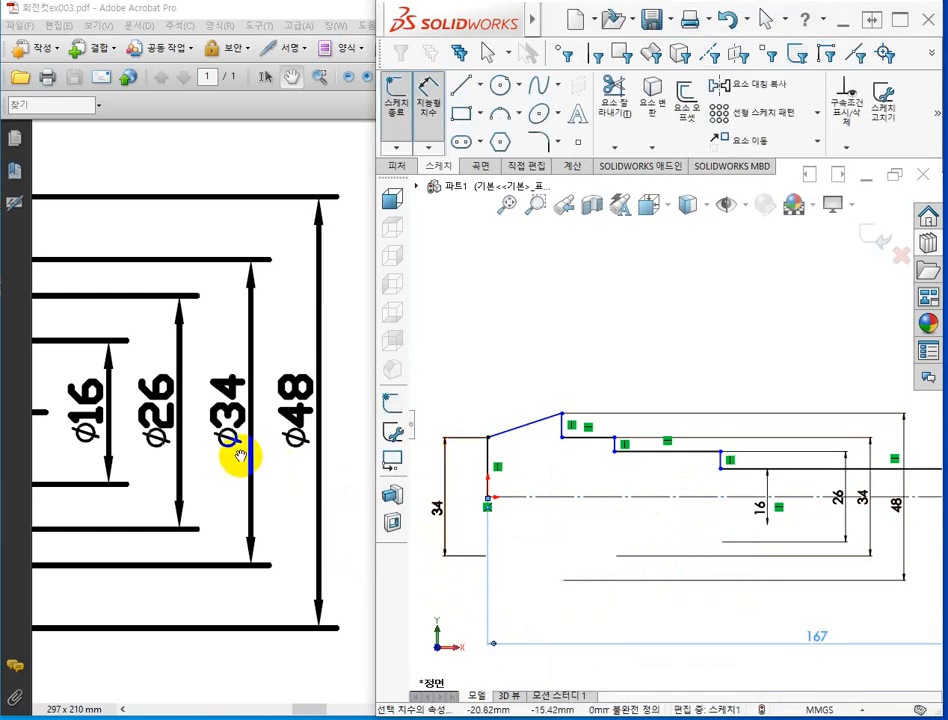
- Examine the drawing's section view for the lengths of the shaft's individual steps
drag(160, 436, 360, 402)
drag(143, 401, 362, 505)
mouse_move(228, 494)
mouse_down()
mouse_move(296, 504)
mouse_move(61, 462)
mouse_up()
drag(490, 441, 44, 426)
drag(290, 422, 21, 438)
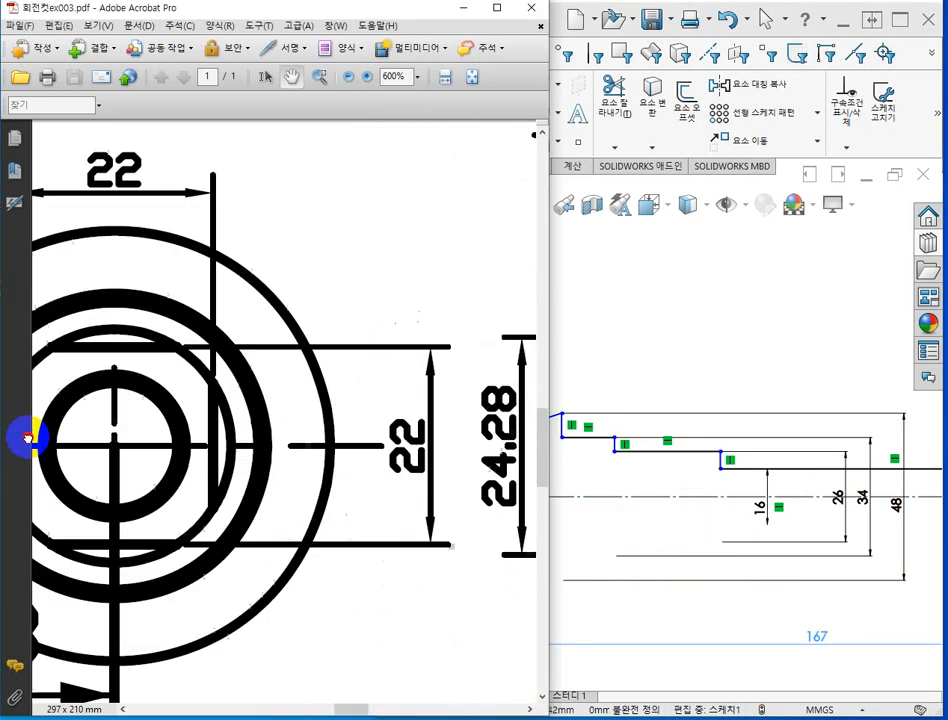
drag(328, 444, 143, 447)
ctrl+scroll(150, 450, down, 2)
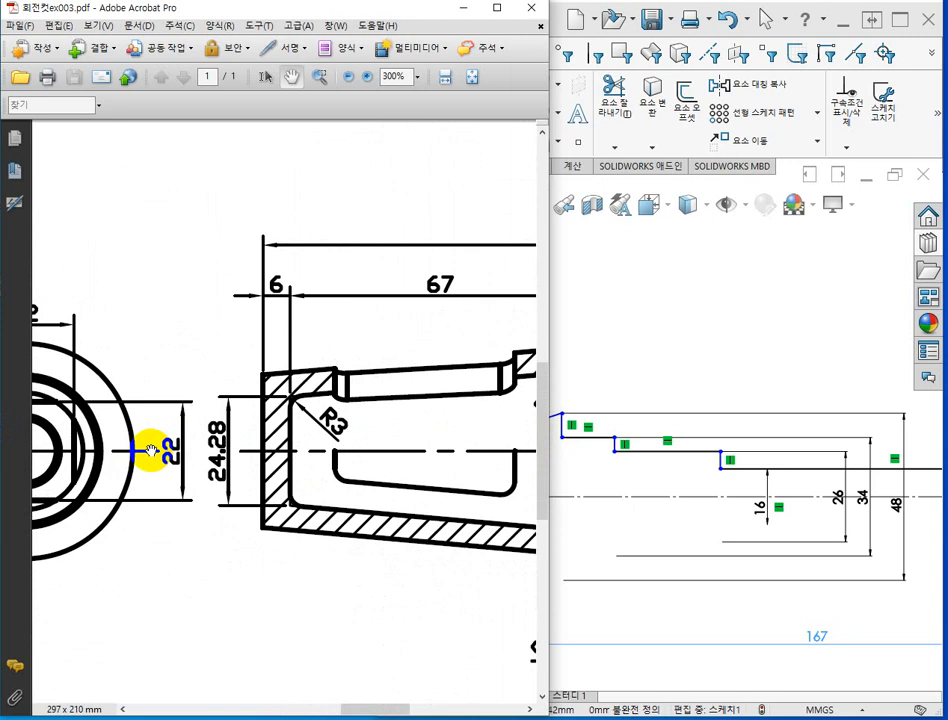
drag(343, 421, 130, 491)
drag(413, 462, 205, 455)
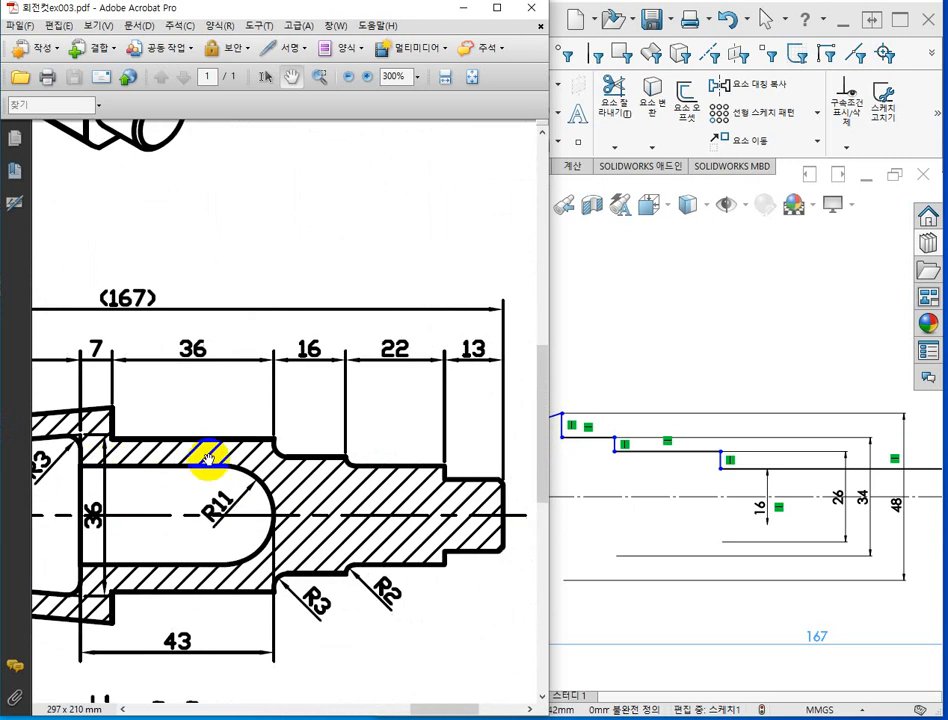
- Dimension the length of the 16 mm diameter end step as 13 mm, placed above the profile
mouse_move(402, 478)
mouse_down()
mouse_move(328, 504)
mouse_move(353, 493)
mouse_up()
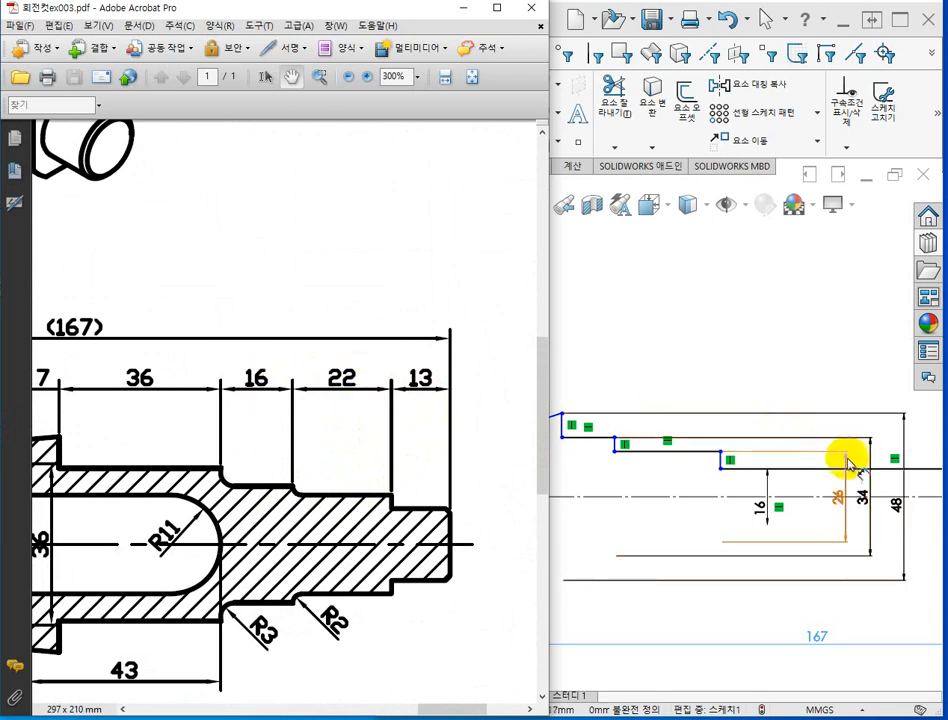
click(878, 476)
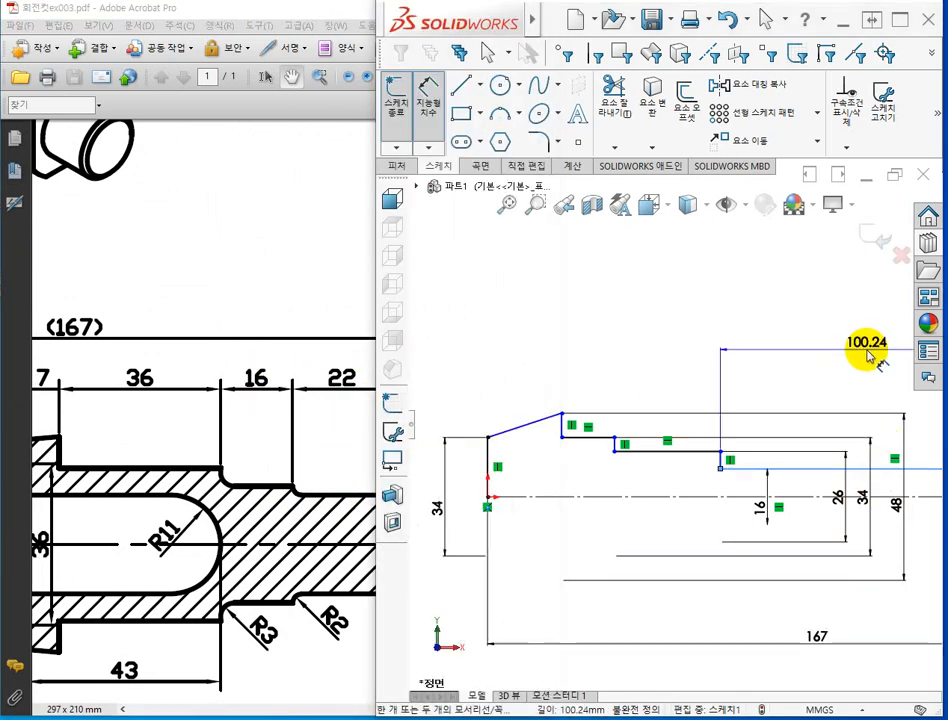
click(862, 352)
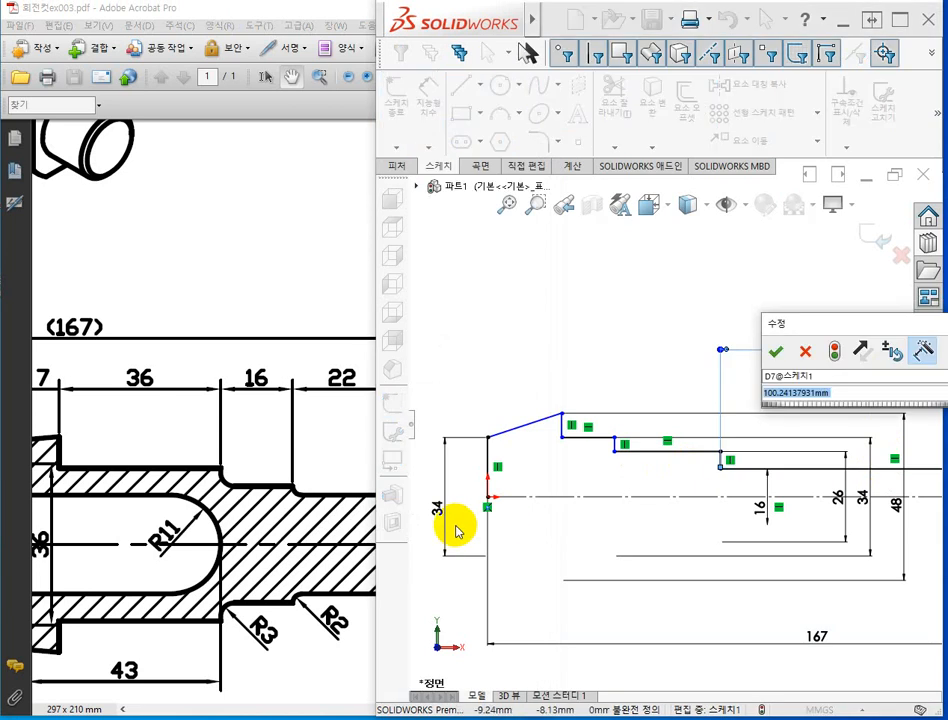
text(13)
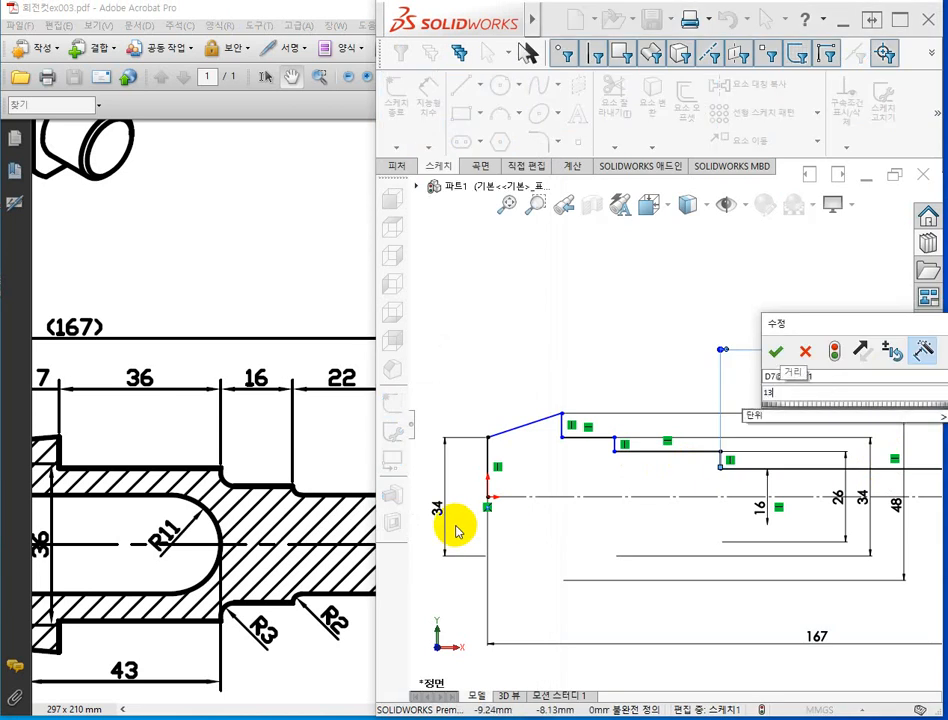
key(Return)
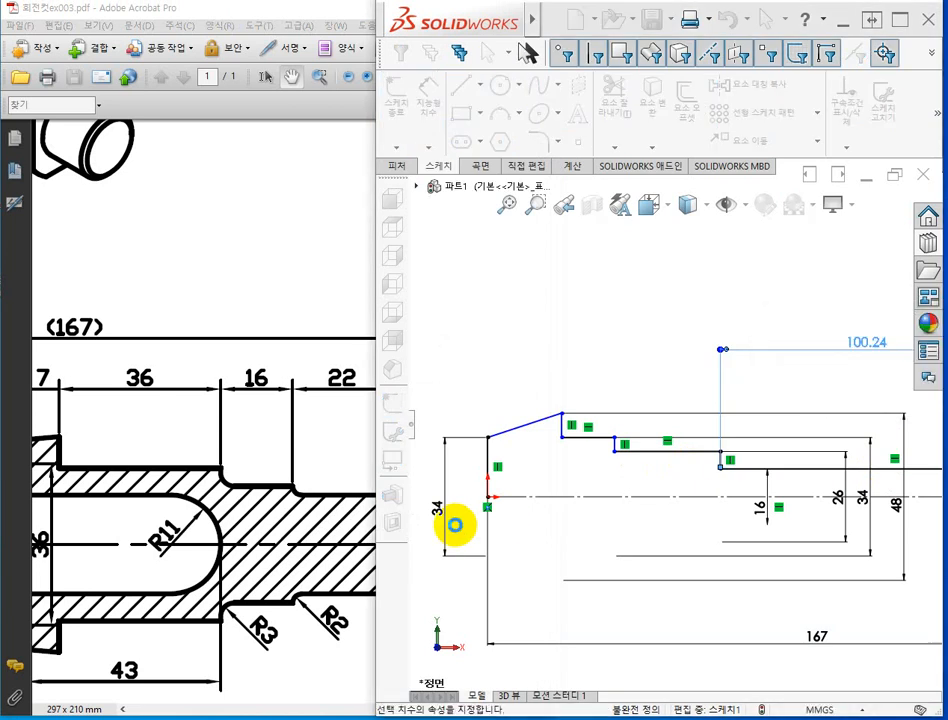
- Dimension the length of the adjoining 26 mm diameter step as 38 mm, placed above the profile
scroll(783, 514, up, 3)
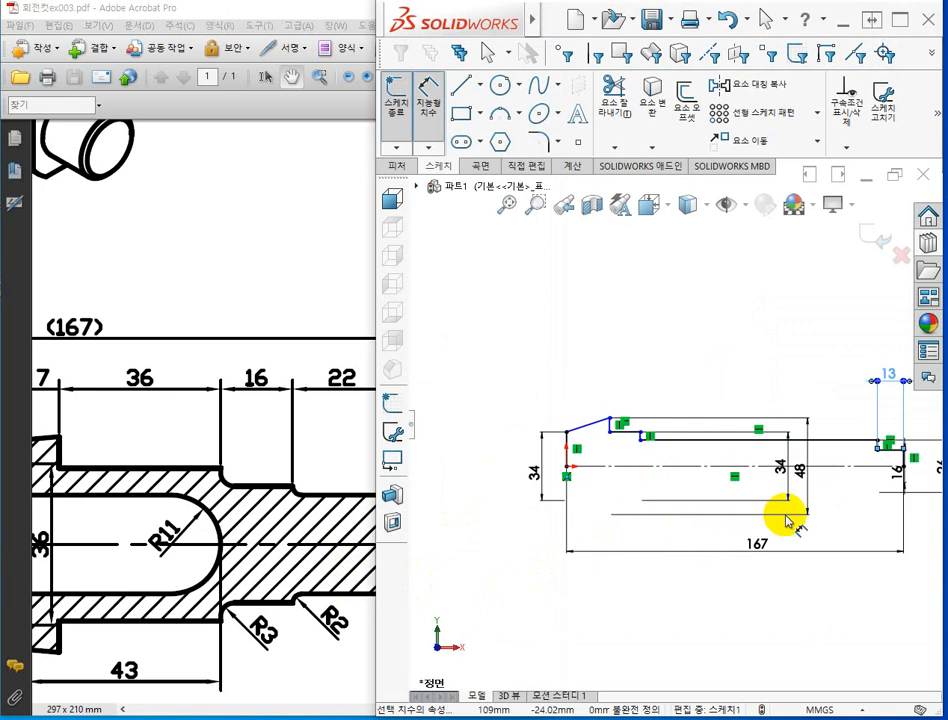
scroll(768, 434, down, 4)
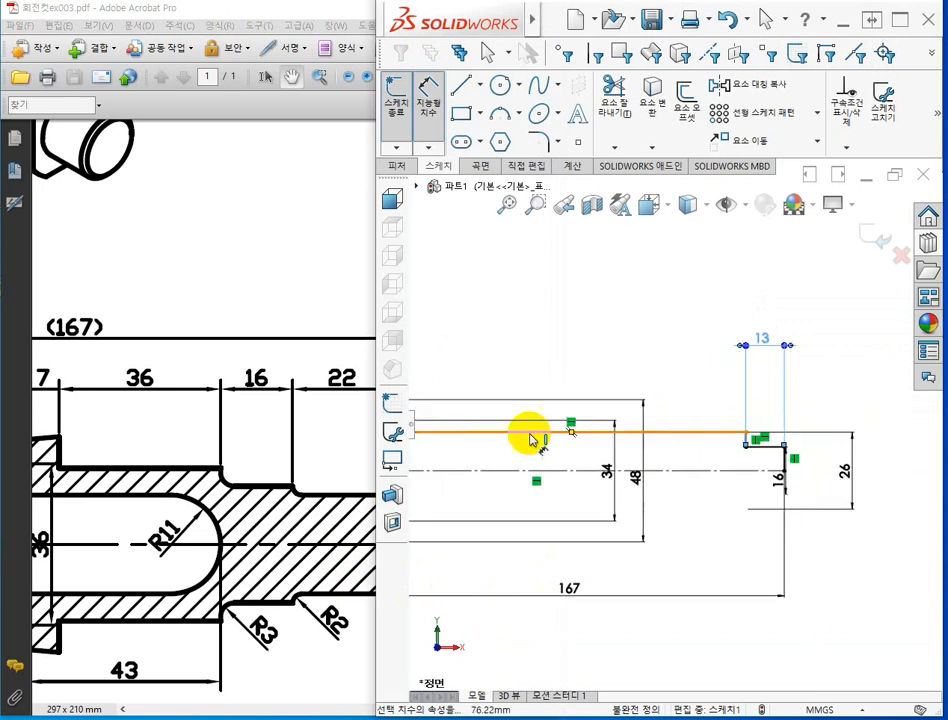
click(677, 433)
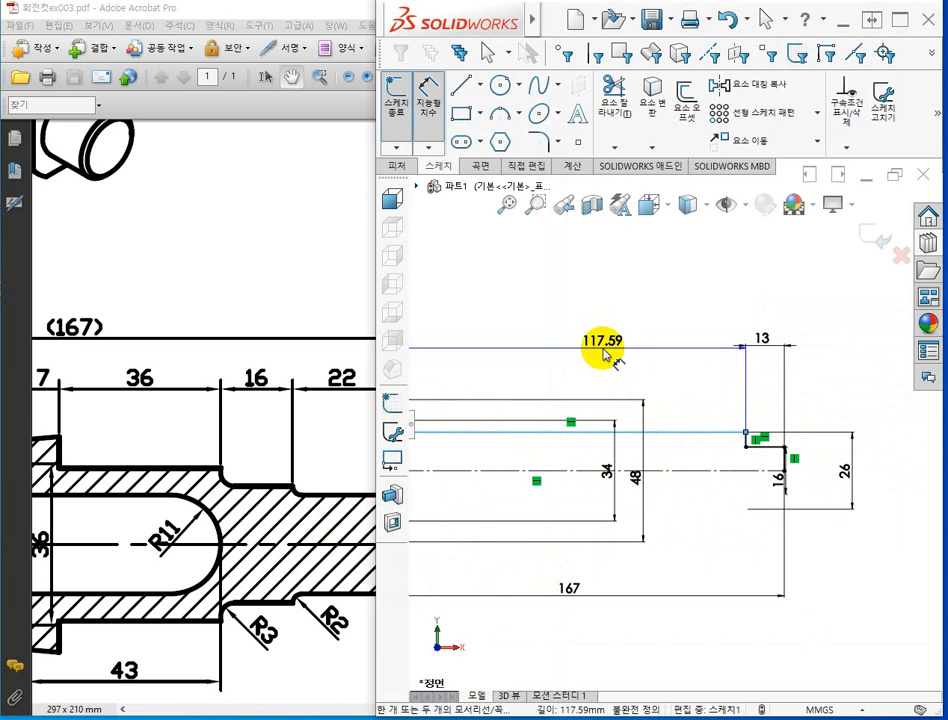
click(603, 350)
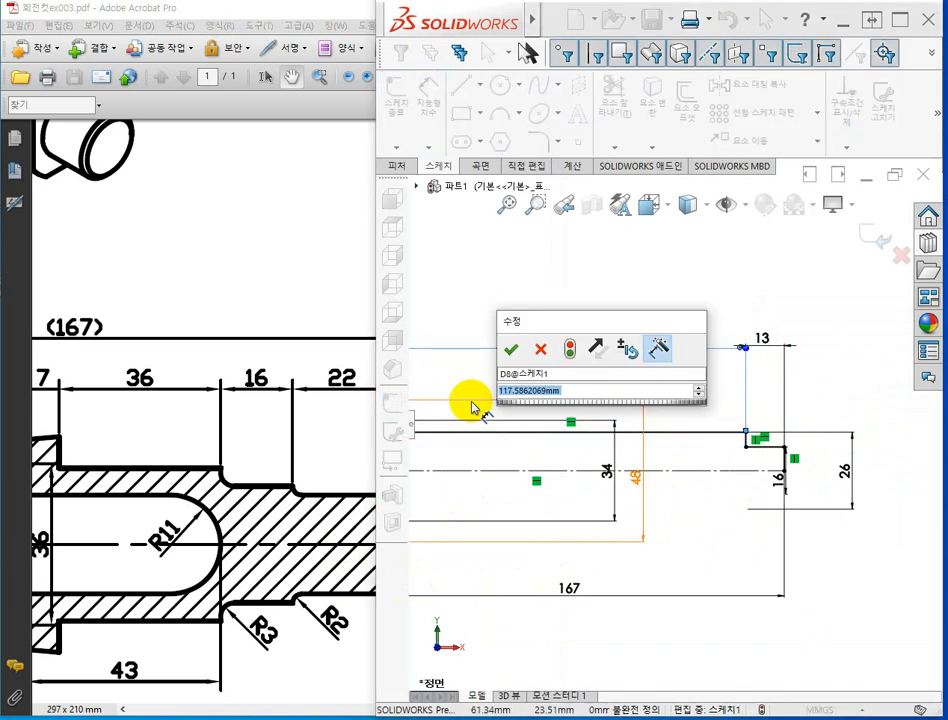
text(3)
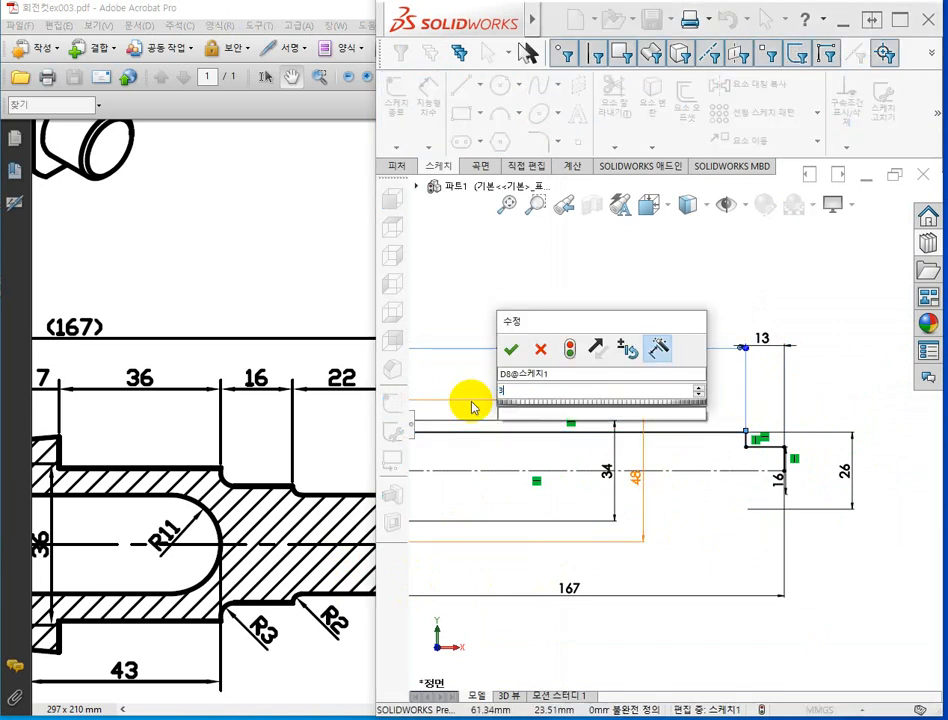
text(8)
key(Return)
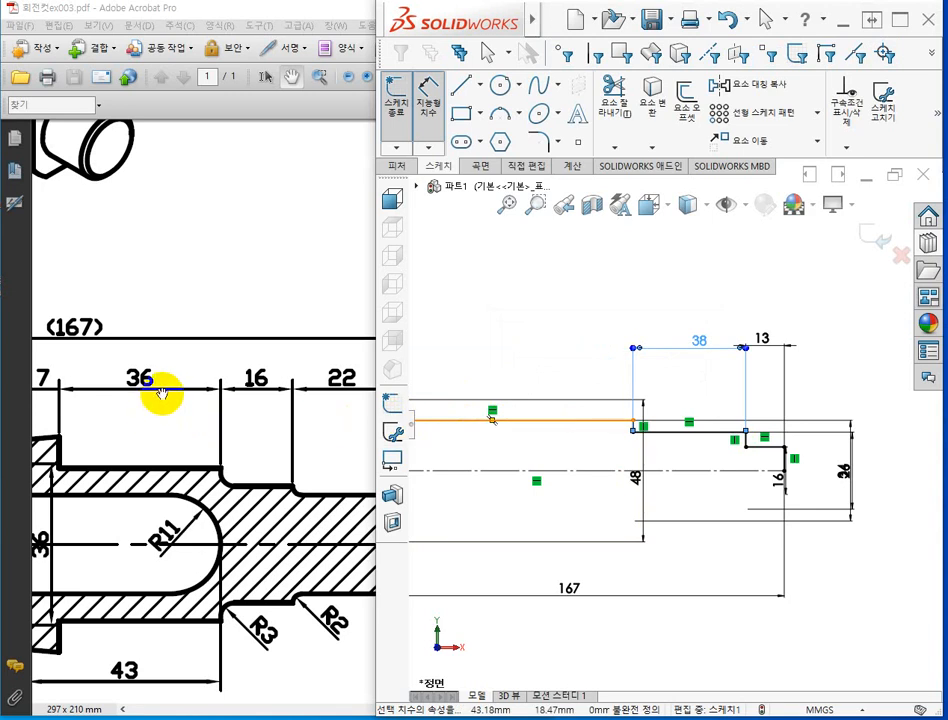
- Dimension the length of the 34 mm diameter step beside the taper as 36 mm and finish dimensioning
click(562, 420)
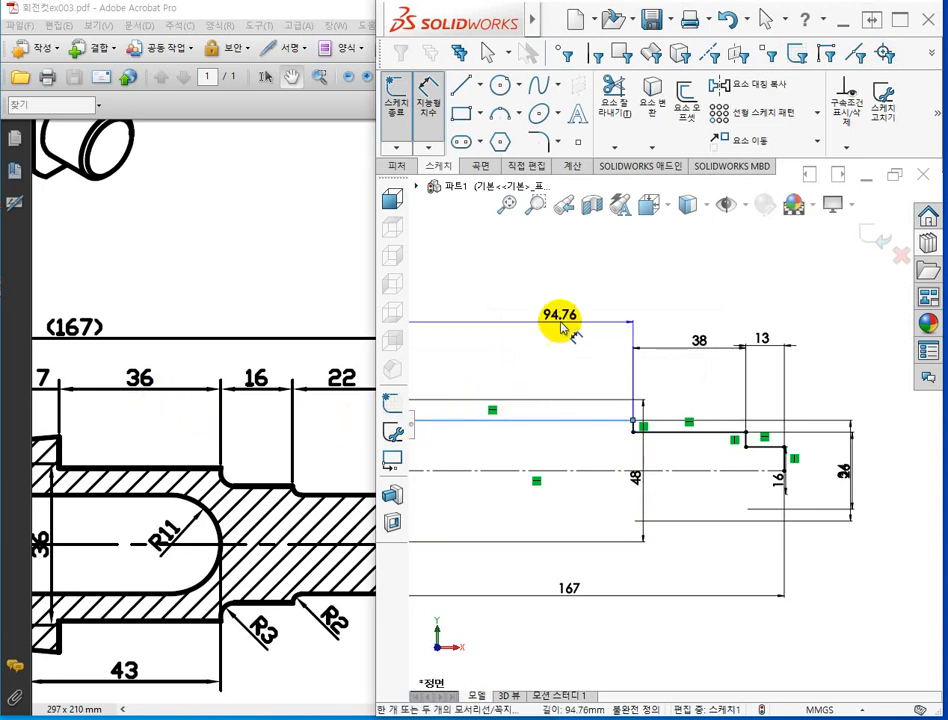
click(543, 358)
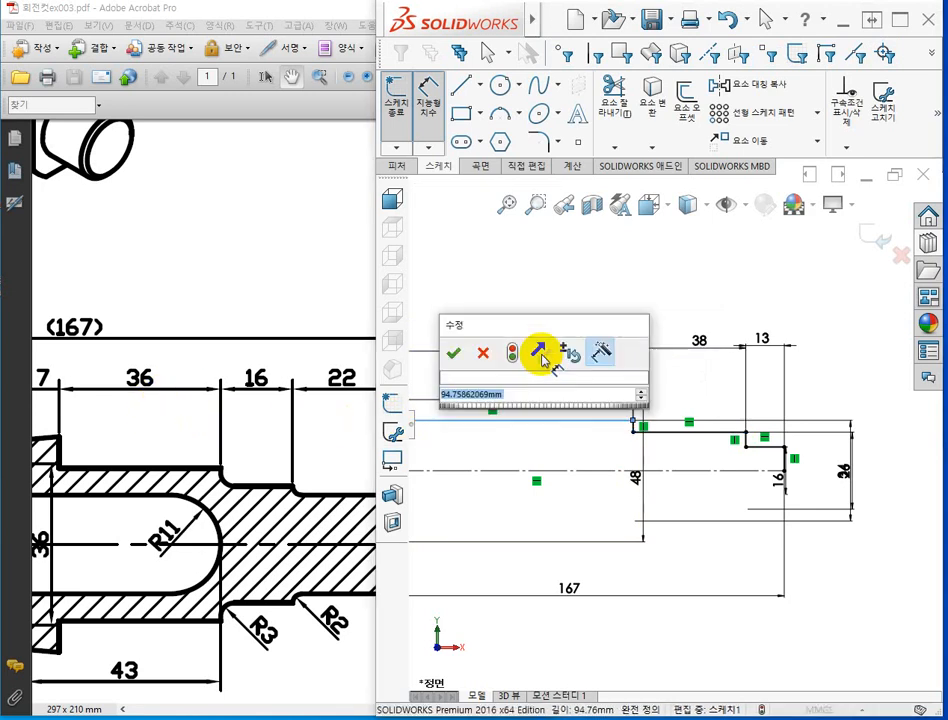
text(36)
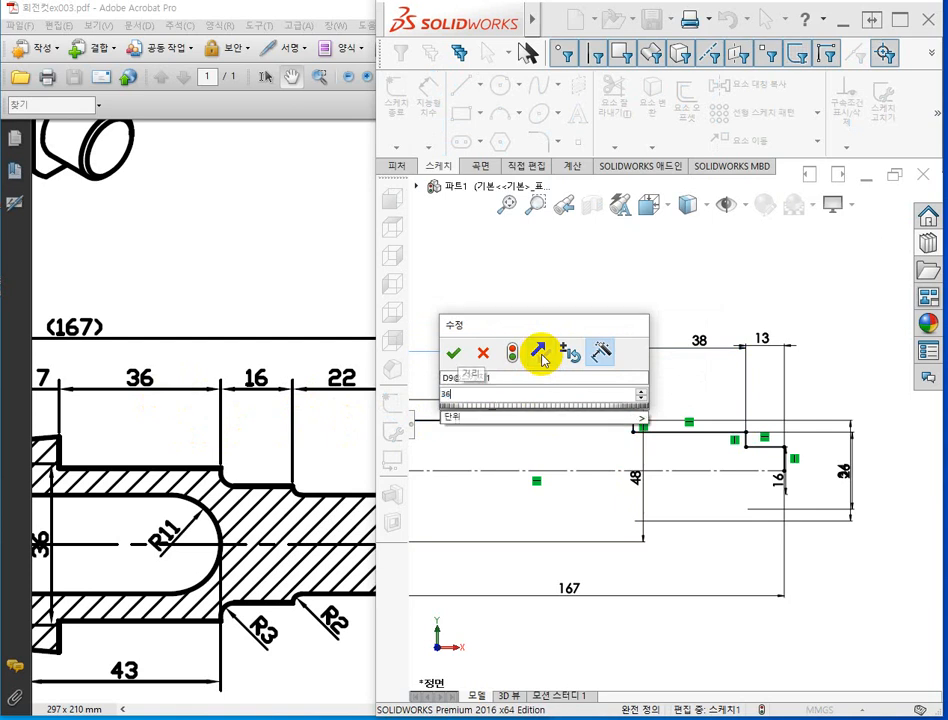
key(Return)
scroll(530, 440, up, 5)
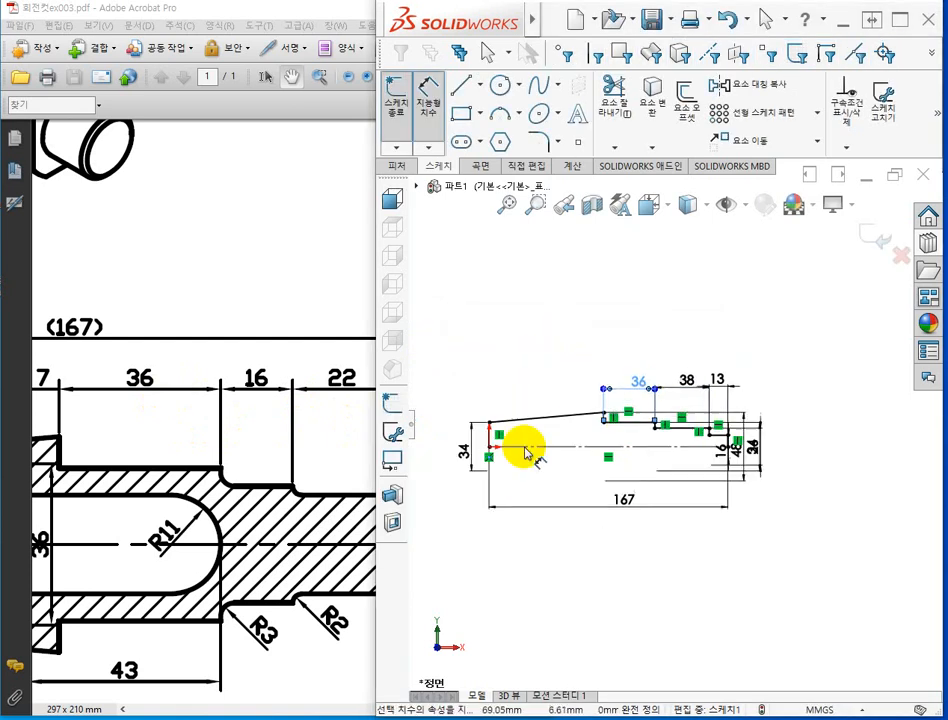
scroll(570, 420, down, 5)
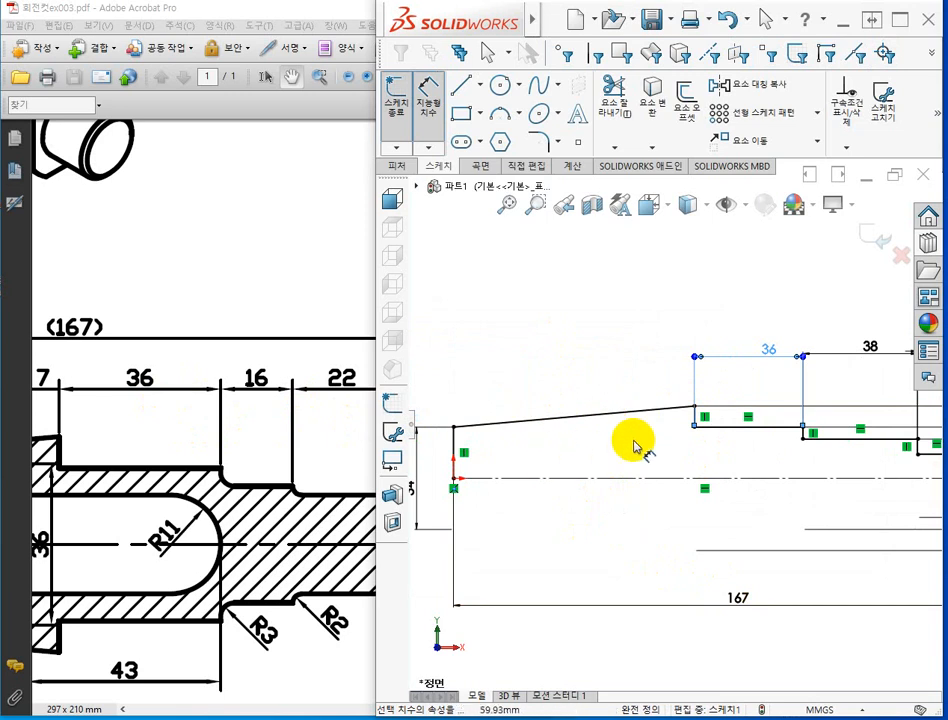
scroll(650, 447, up, 2)
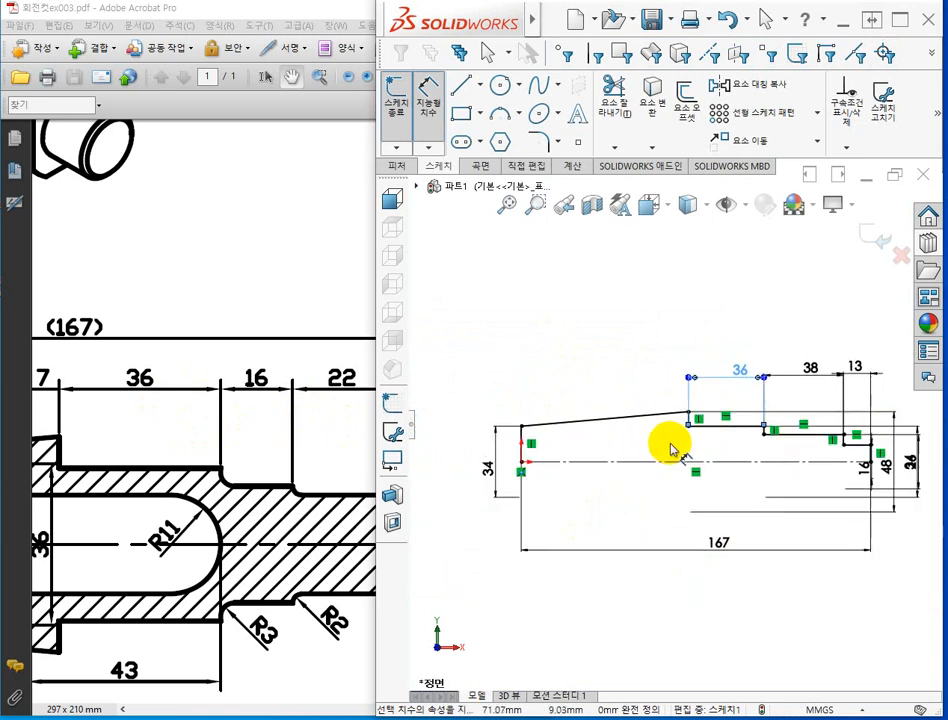
scroll(672, 450, down, 1)
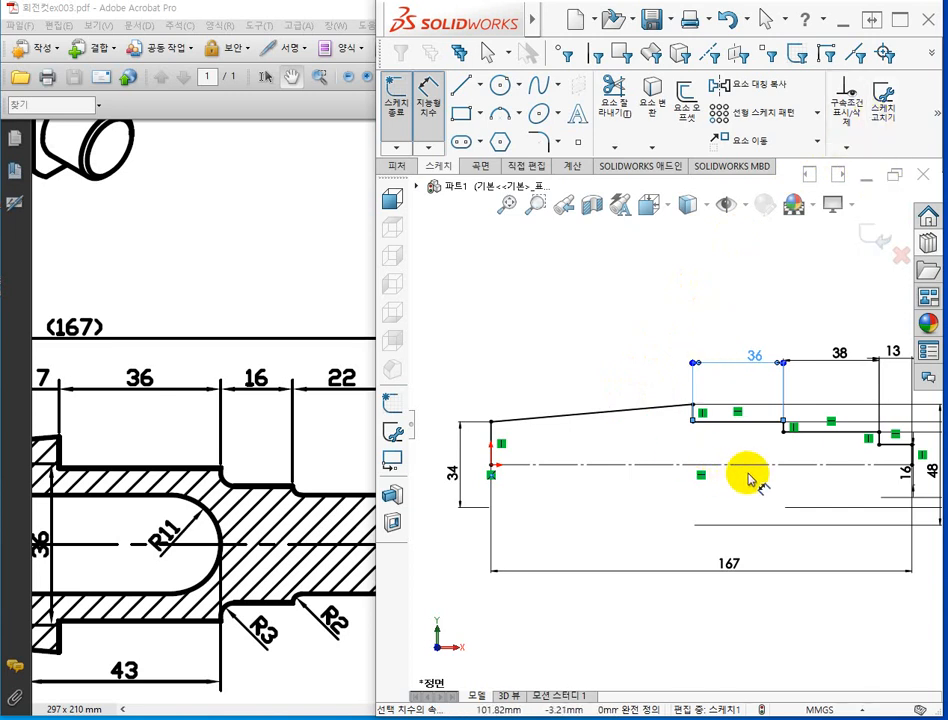
scroll(745, 474, up, 2)
scroll(800, 468, down, 1)
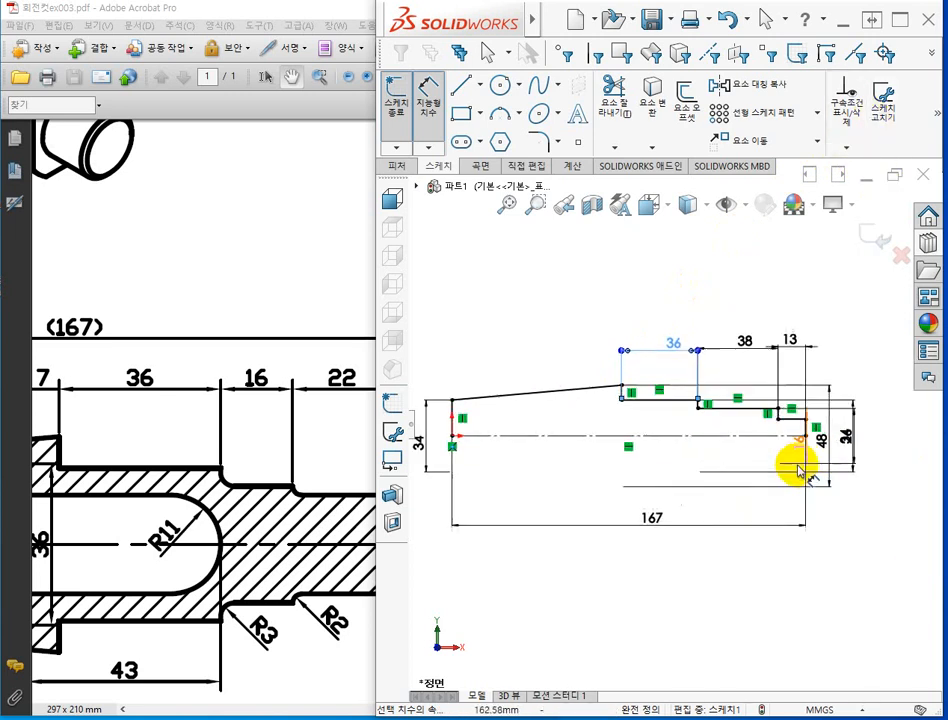
key(Escape)
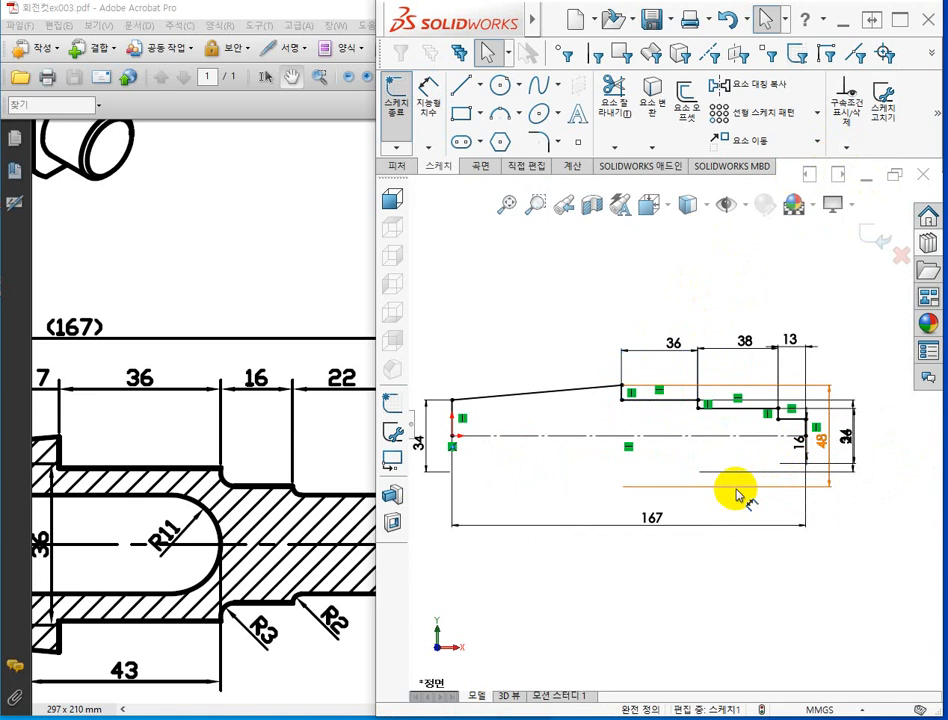
- Space out the 16, 26, 34 and 48 mm diameter dimensions side by side beyond the shaft's small end
drag(806, 472, 898, 432)
drag(820, 436, 925, 432)
drag(840, 434, 840, 529)
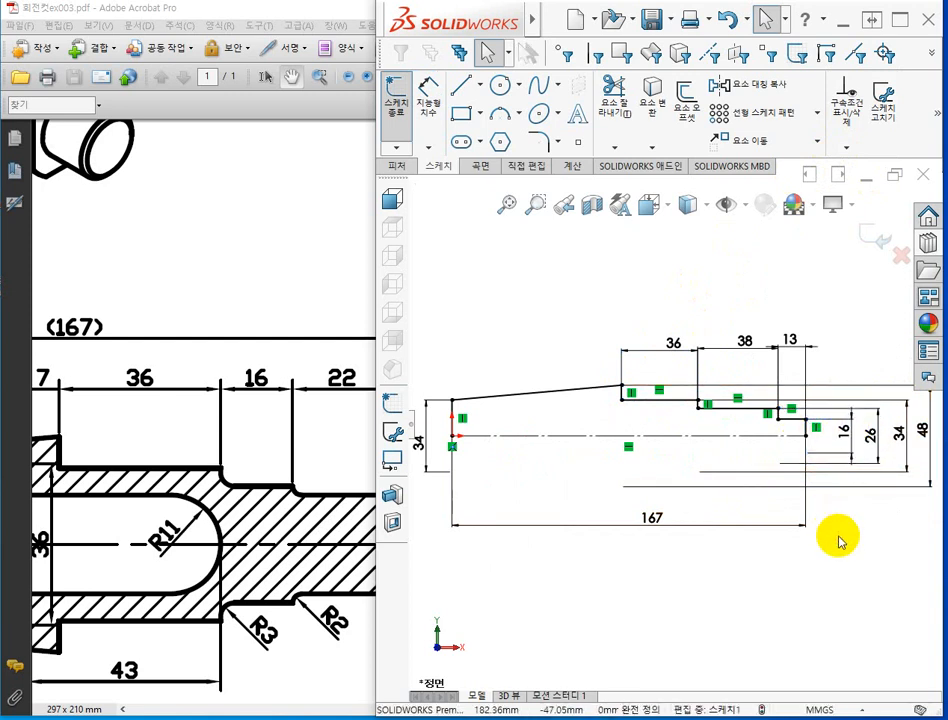
- Maximize the modeling window and revolve the half-profile sketch 360 degrees about its centerline into a solid shaft
click(898, 21)
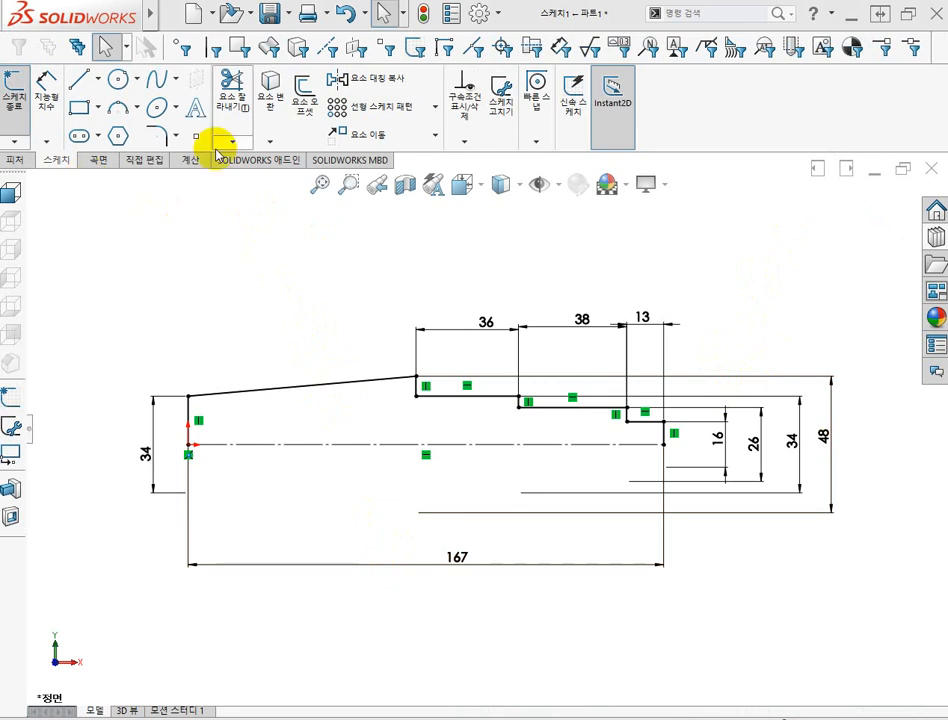
click(12, 95)
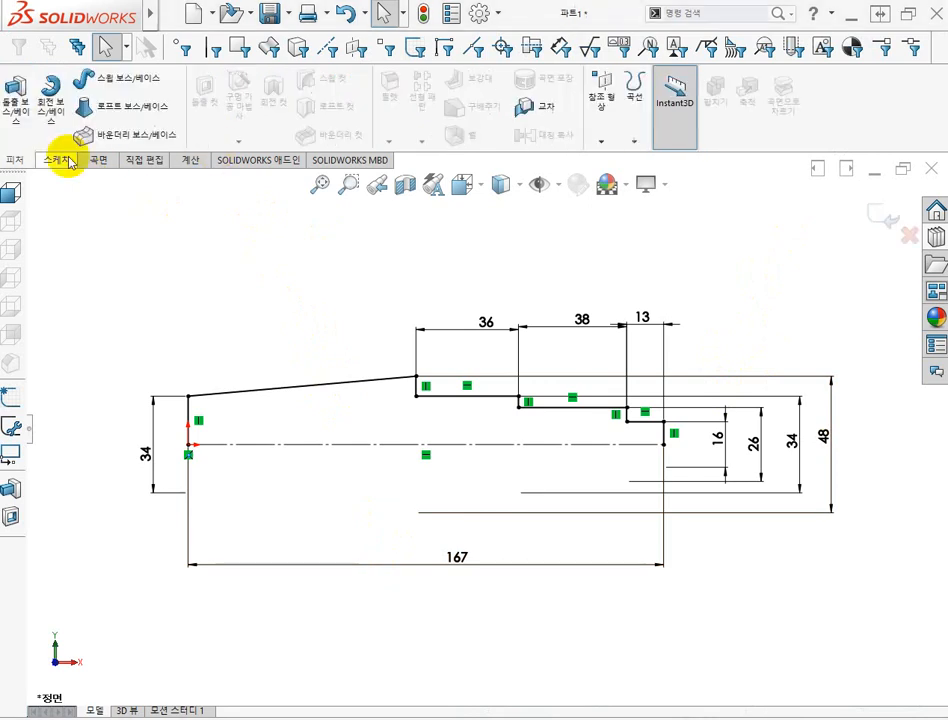
click(55, 97)
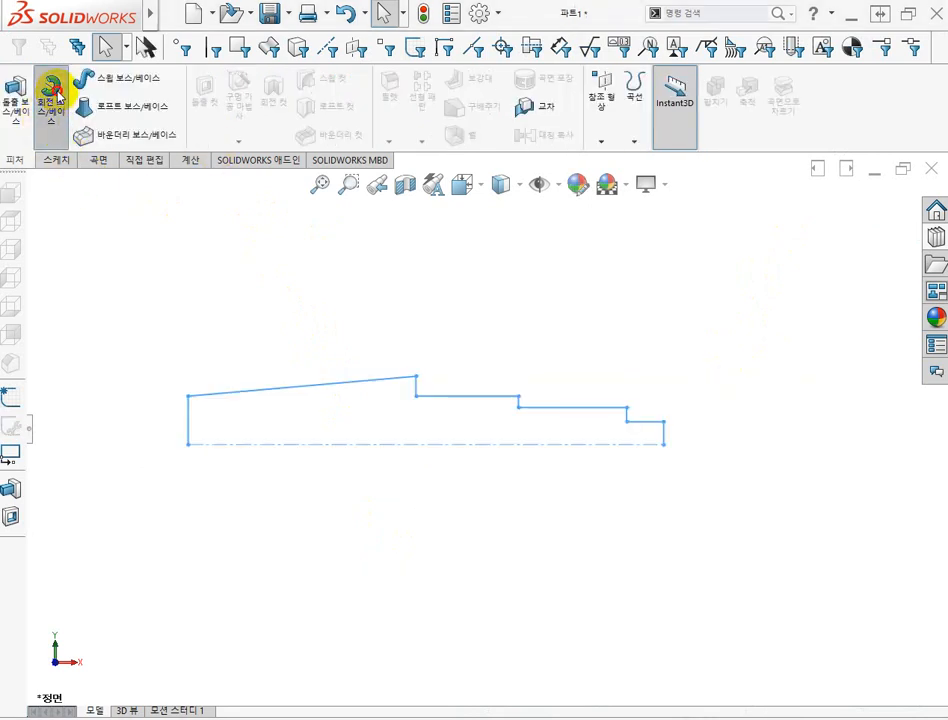
click(492, 377)
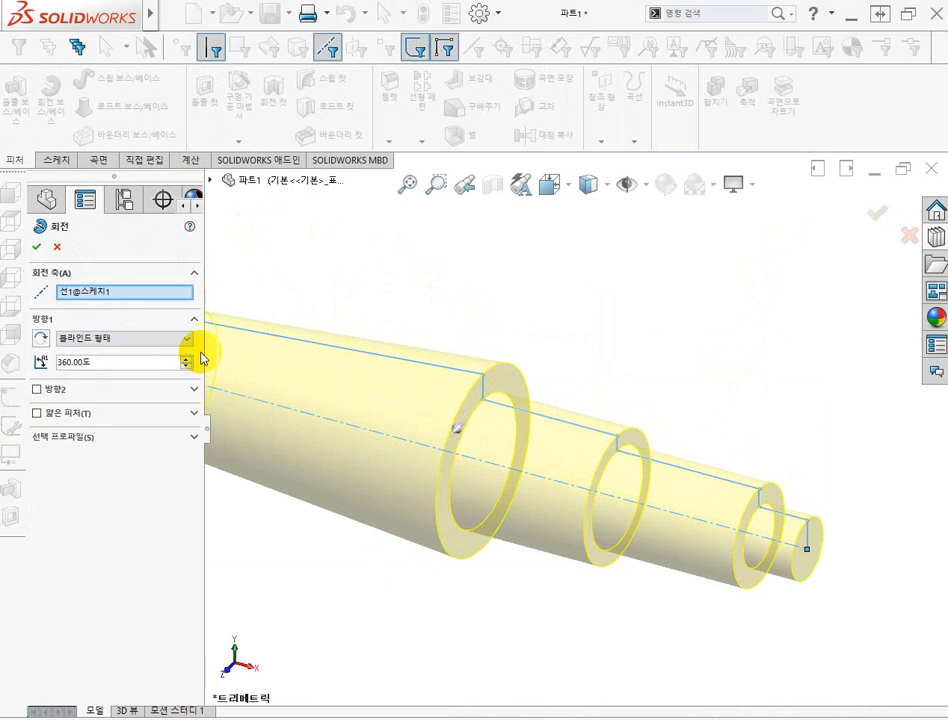
click(38, 247)
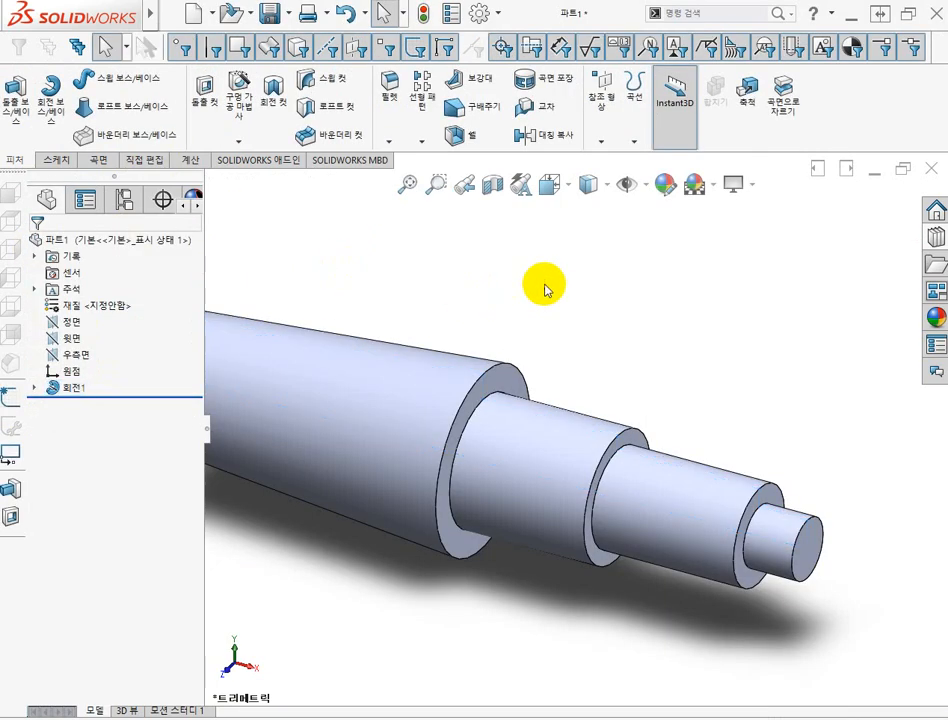
- Edit the part's appearance and choose a bright green color with red 52 and green 255
scroll(453, 328, up, 2)
scroll(453, 328, up, 2)
scroll(446, 334, down, 3)
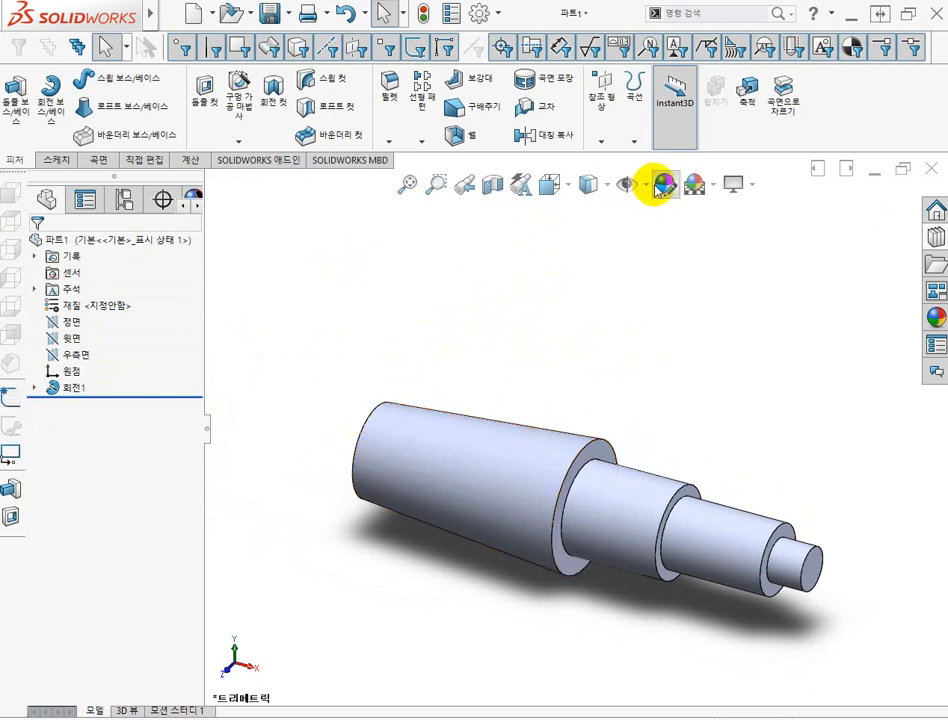
click(30, 484)
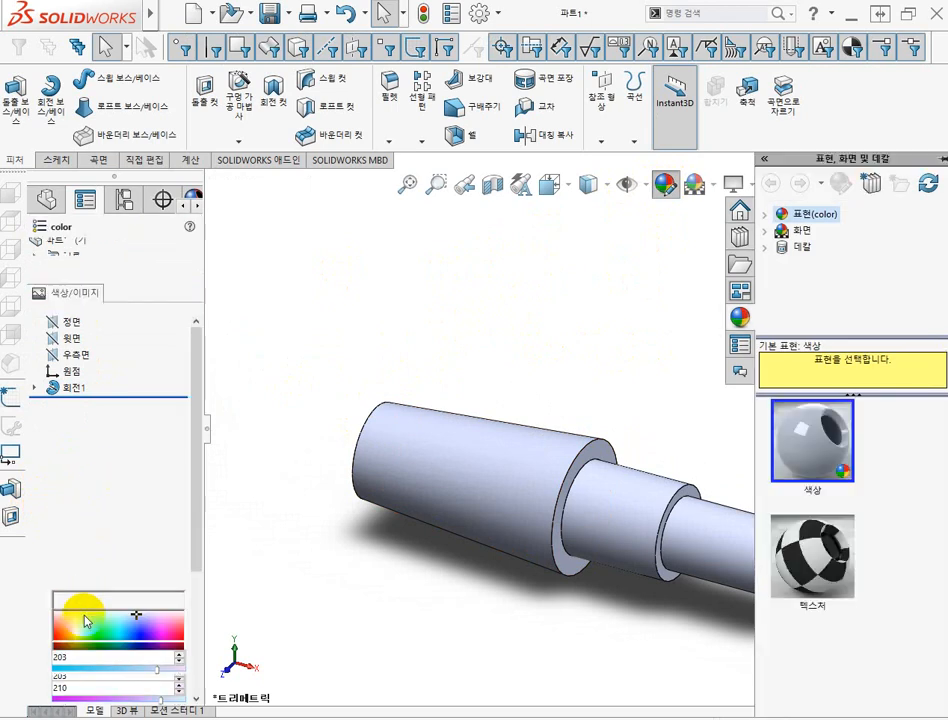
click(93, 617)
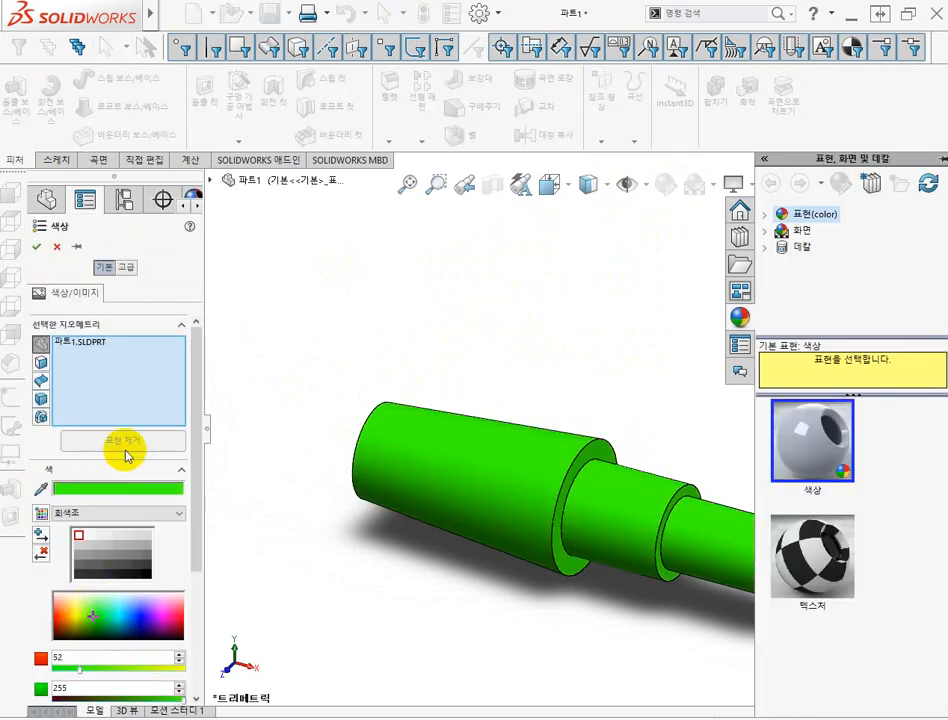
- Remove the whole part from the appearance selection and apply the green color to the revolved feature instead
click(90, 343)
right_click(90, 345)
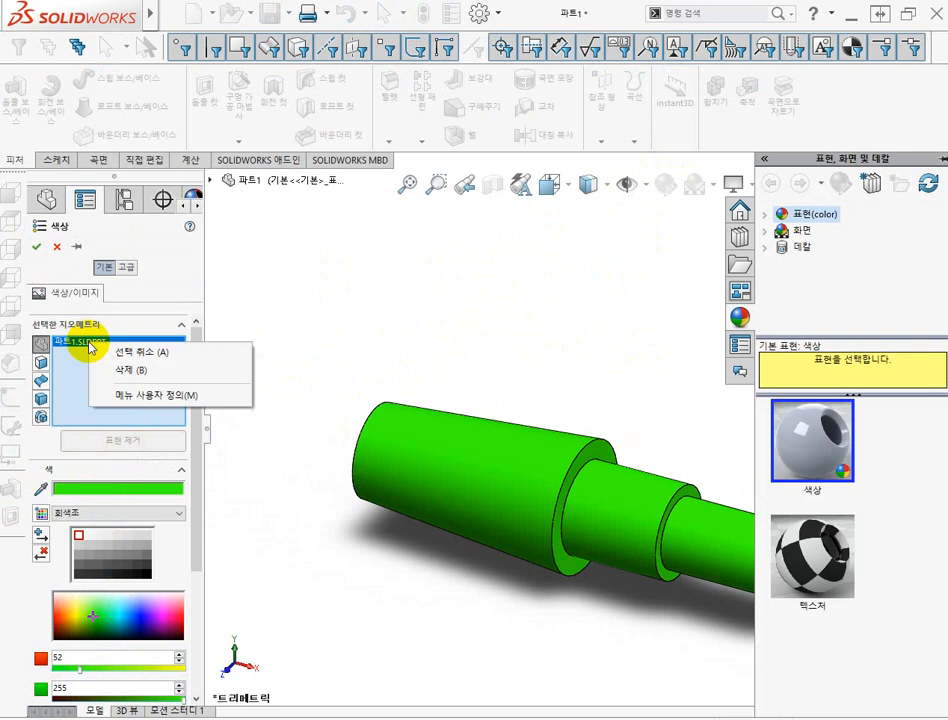
click(140, 372)
click(41, 420)
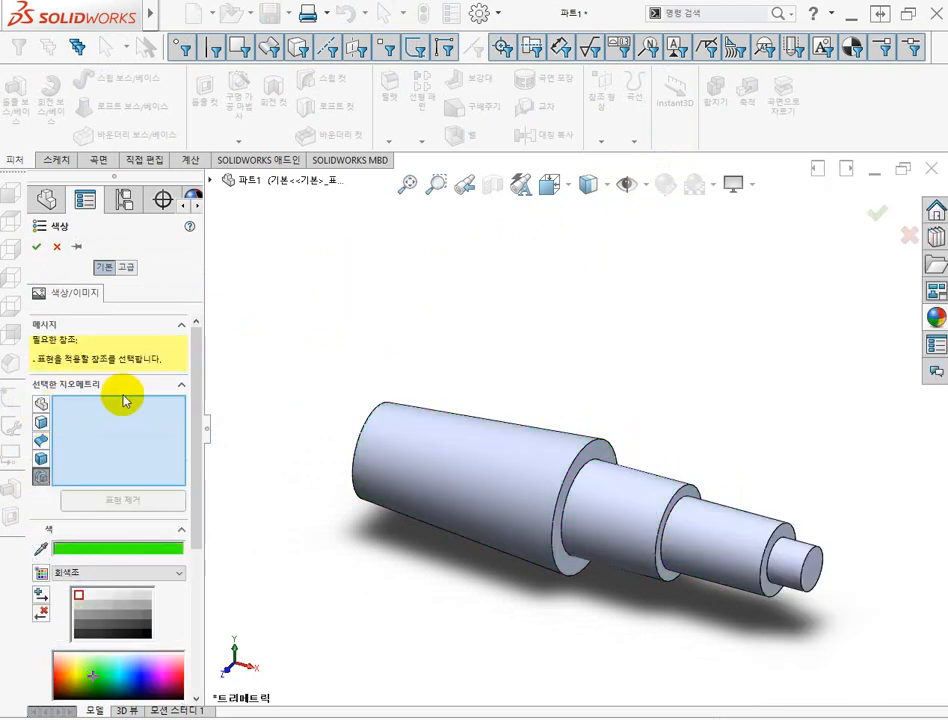
click(417, 453)
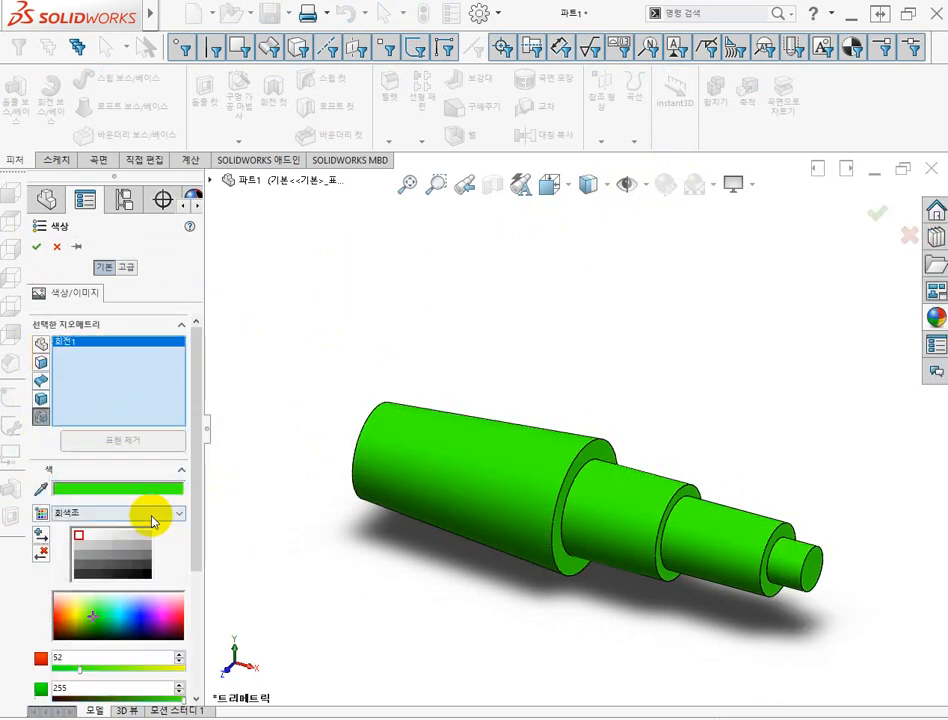
click(37, 250)
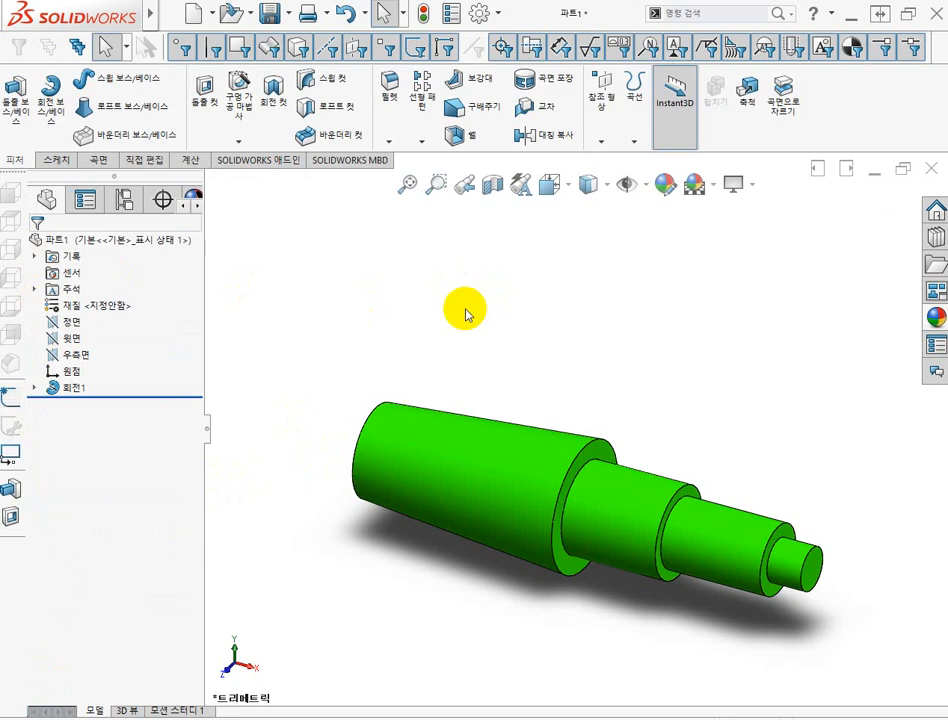
- Locate the section B-B cavity in the PDF drawing and start a sketch on the part's front plane (정면)
scroll(466, 313, up, 2)
key(alt+Tab)
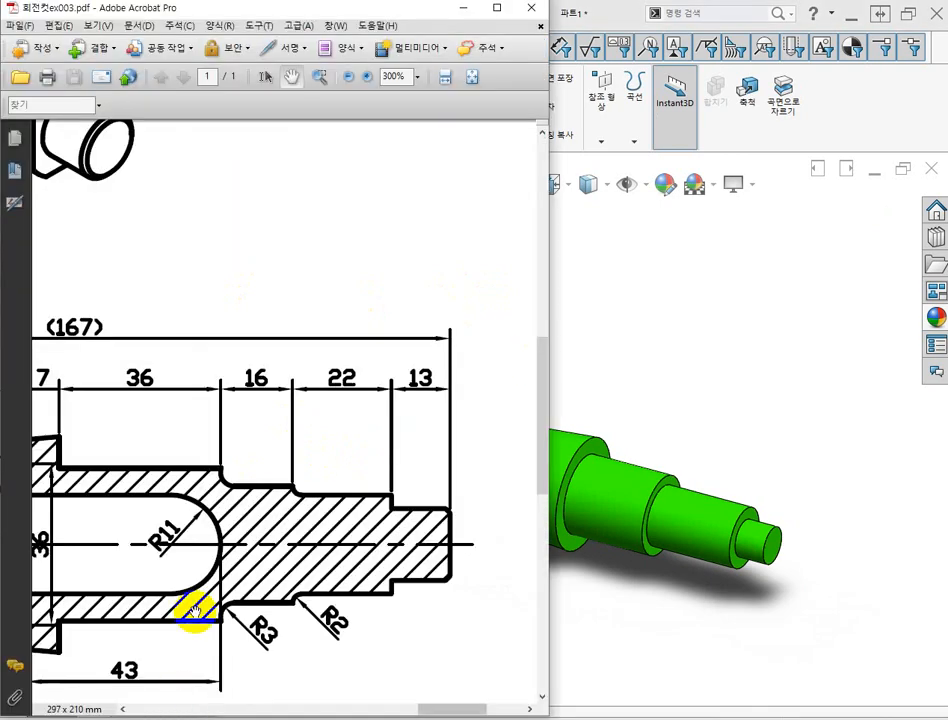
mouse_move(163, 517)
mouse_down()
mouse_move(400, 392)
mouse_move(491, 398)
mouse_move(495, 417)
mouse_up()
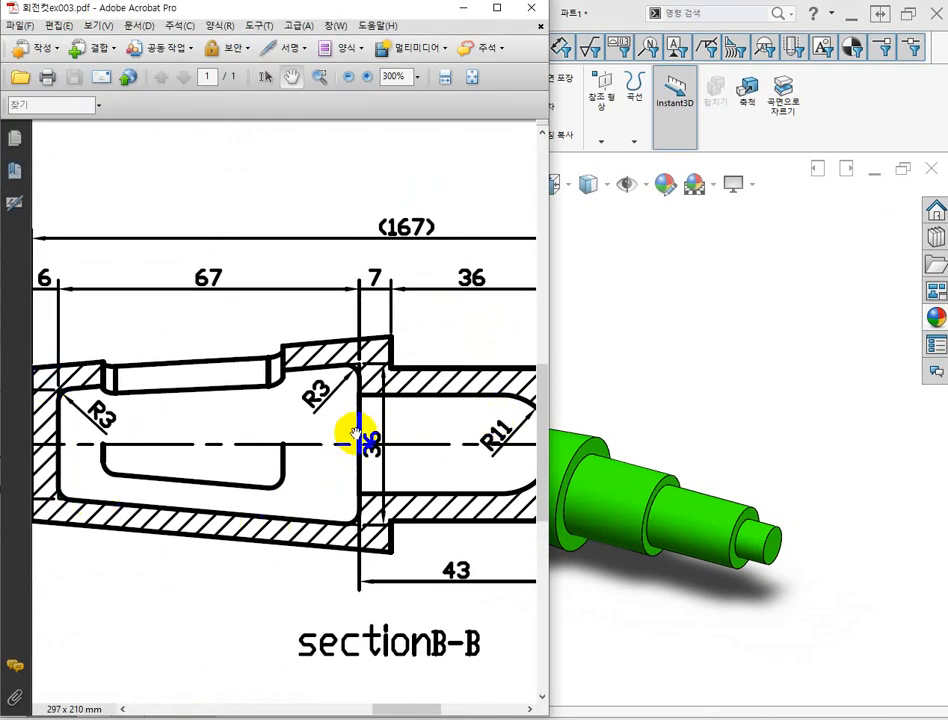
click(764, 317)
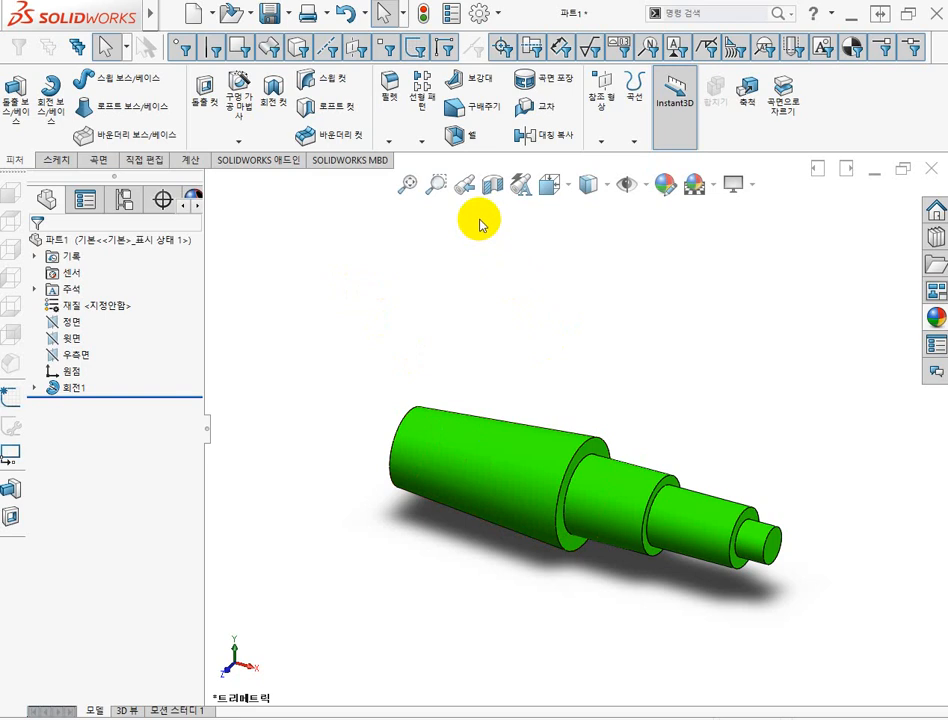
click(68, 323)
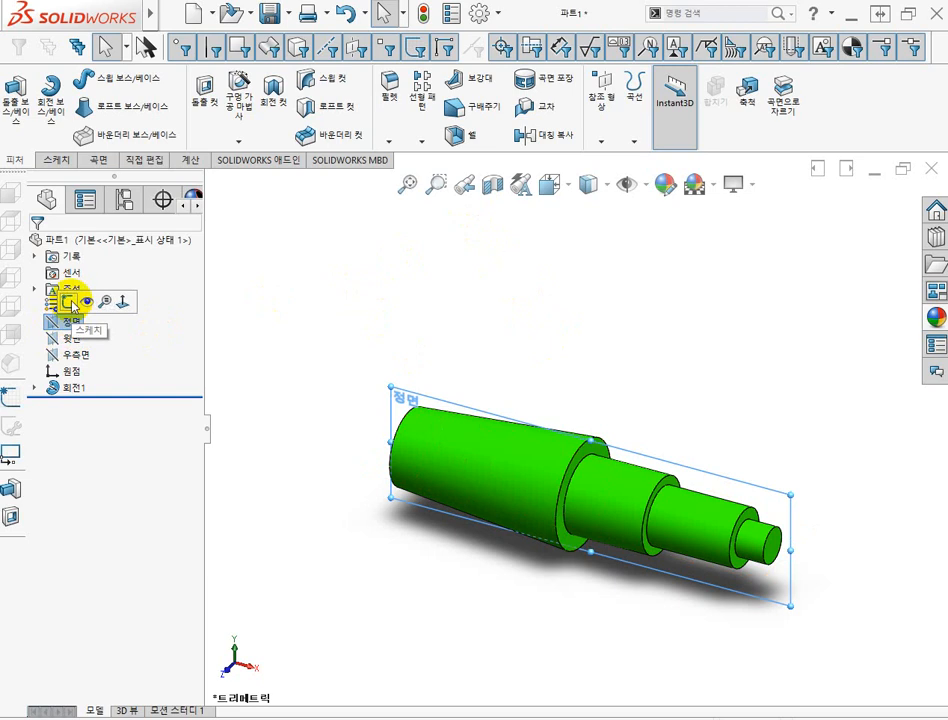
click(70, 302)
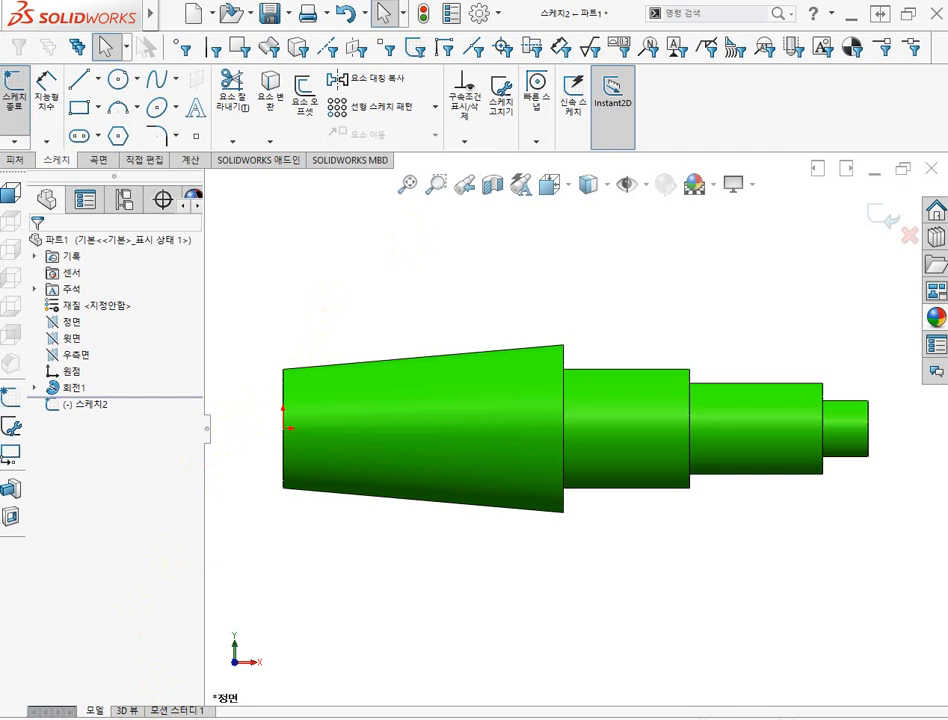
- Switch to the PDF drawing and examine the section B-B cavity's outline, lengths, diameters and end radius
click(172, 716)
mouse_move(218, 508)
mouse_down()
mouse_move(339, 461)
mouse_move(314, 454)
mouse_up()
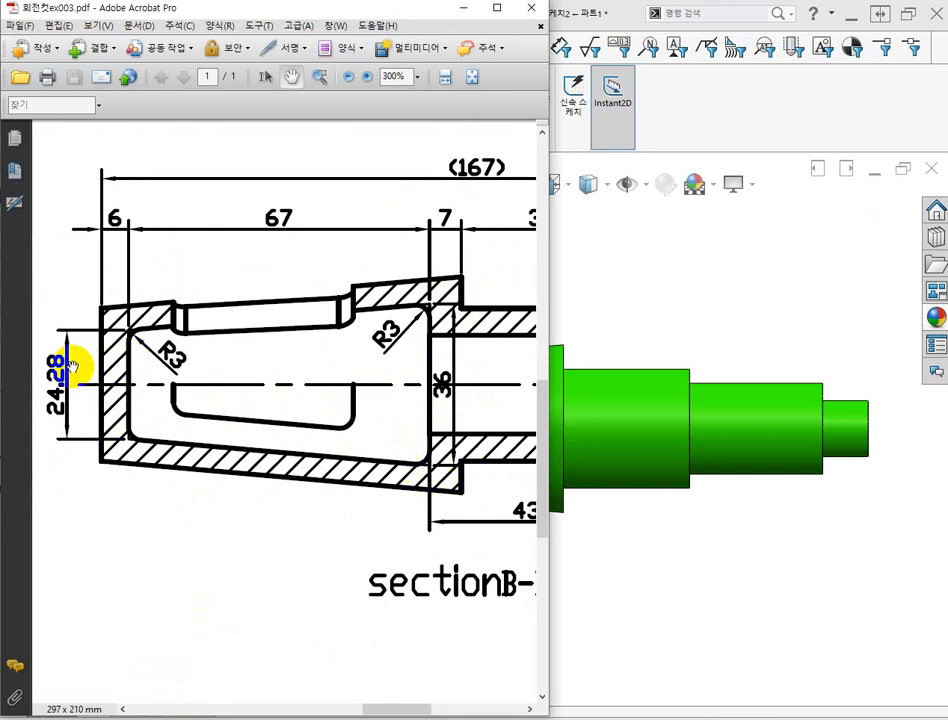
drag(470, 385, 279, 381)
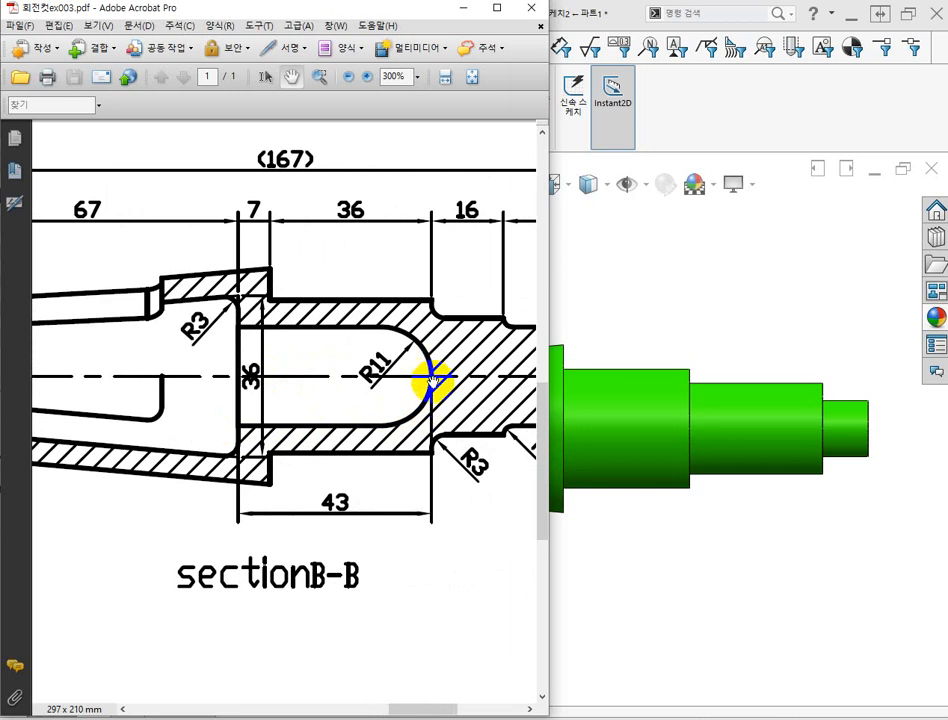
mouse_move(226, 444)
mouse_down()
mouse_move(313, 434)
mouse_move(299, 438)
mouse_up()
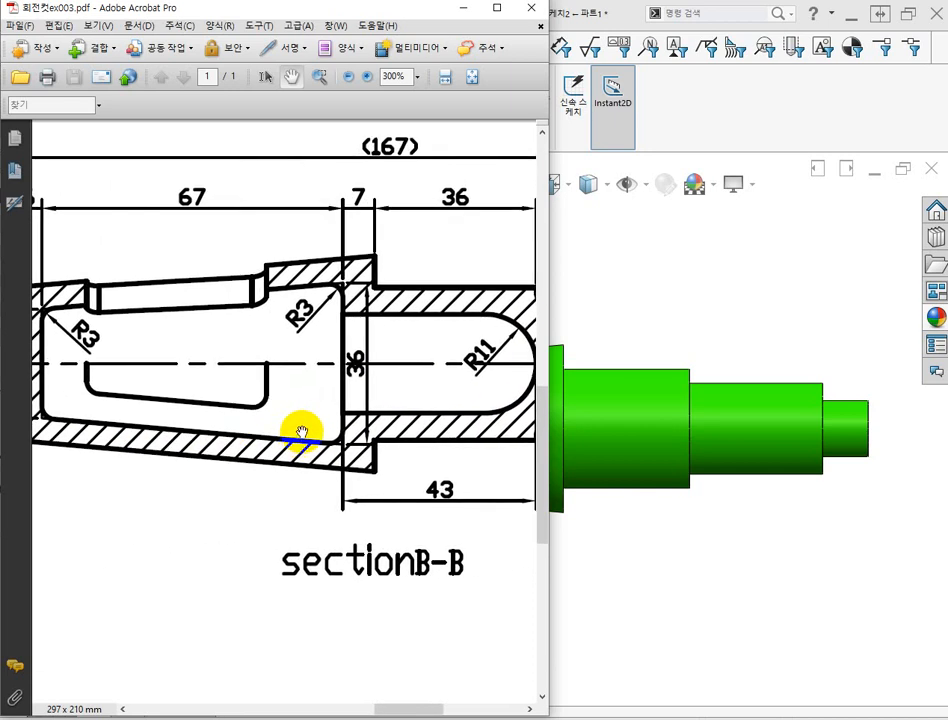
ctrl+scroll(298, 434, down, 1)
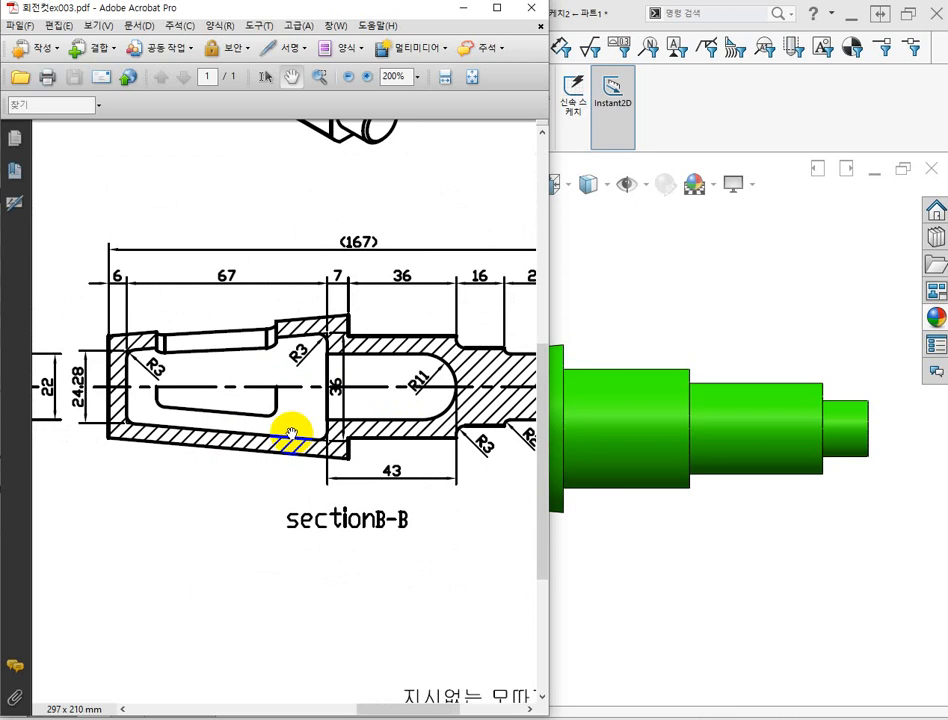
drag(290, 435, 260, 472)
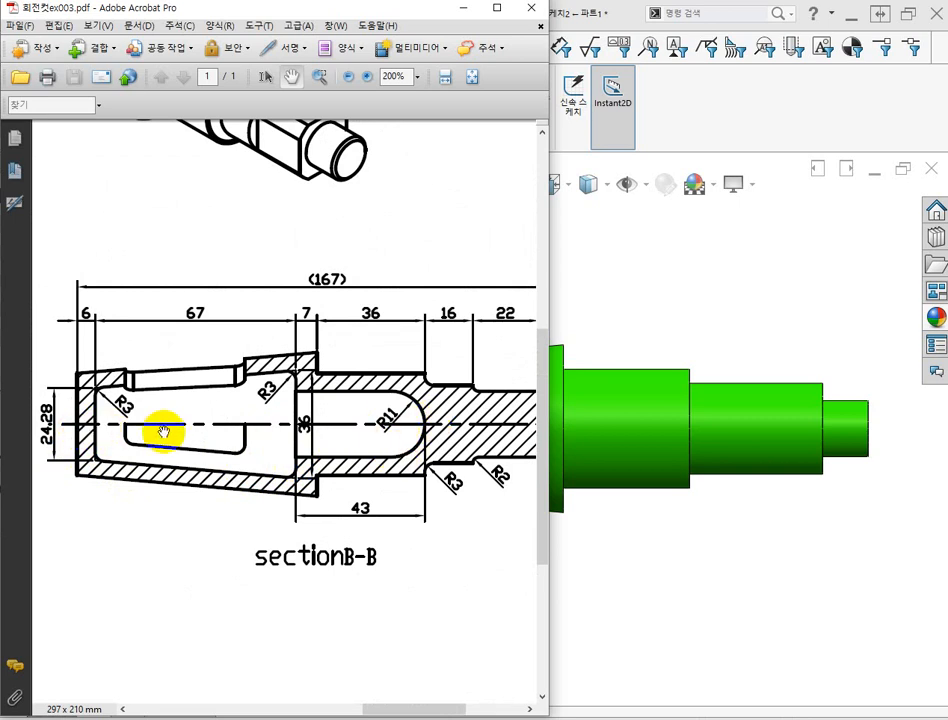
click(423, 424)
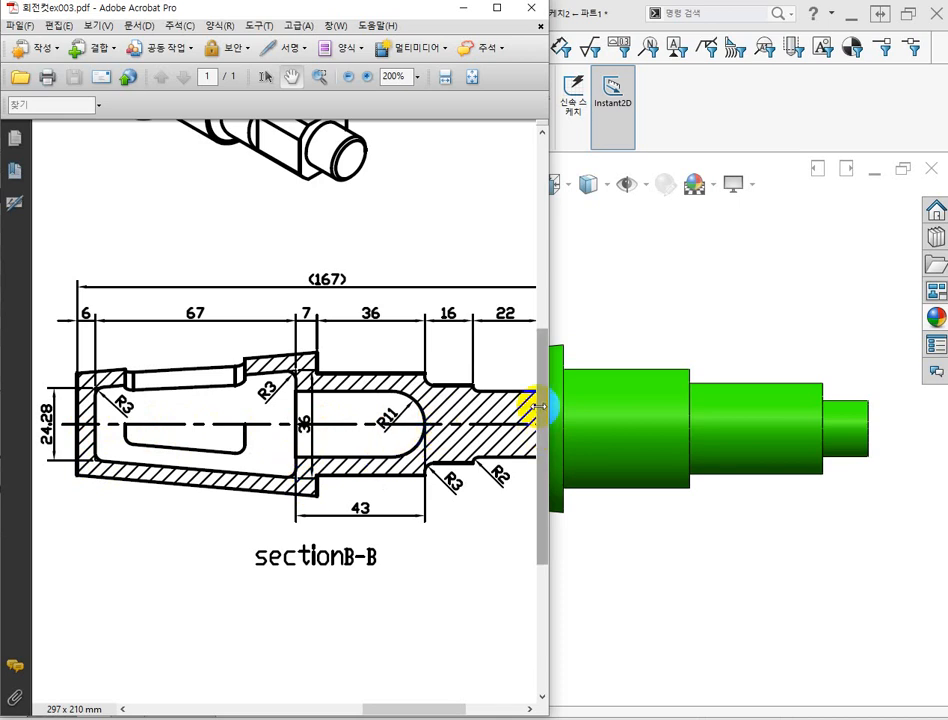
click(669, 258)
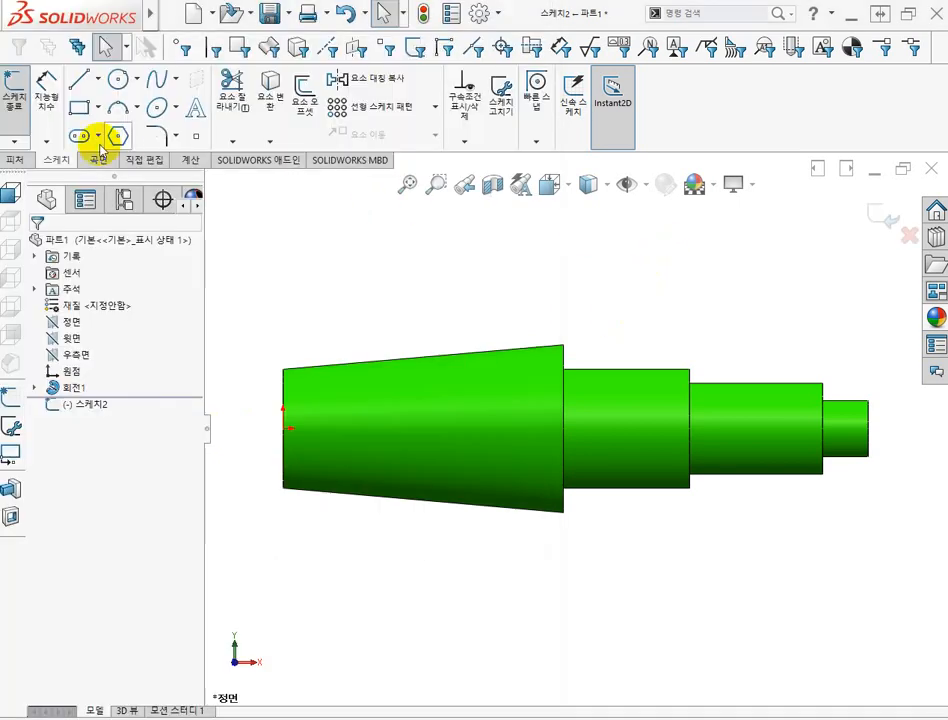
- Sketch a horizontal line about 91 mm long along the shaft's axis, from the middle section back toward the tapered end
click(79, 88)
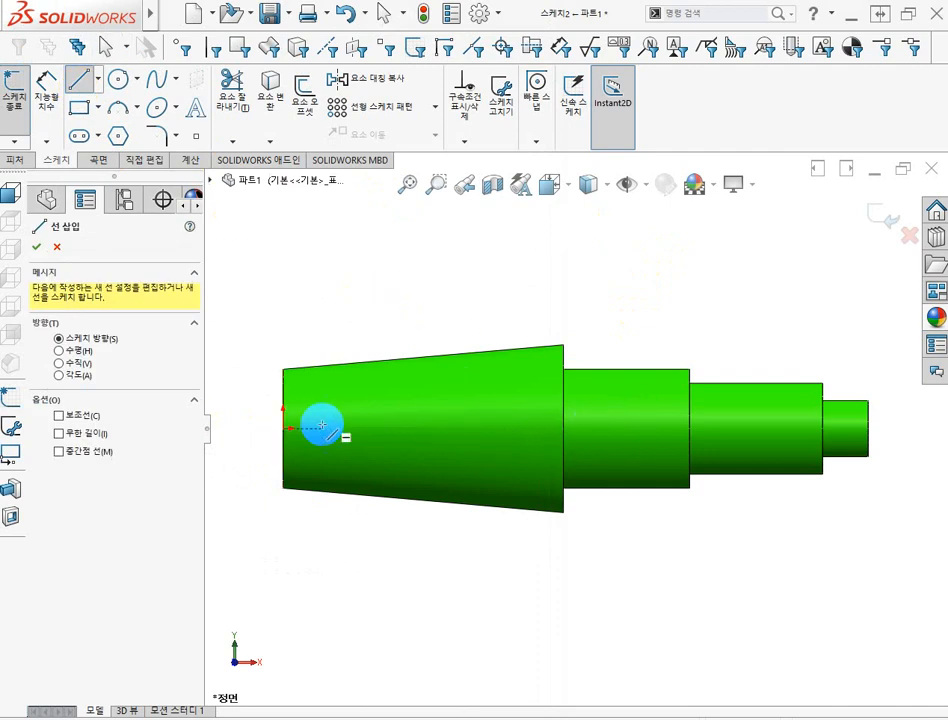
click(633, 427)
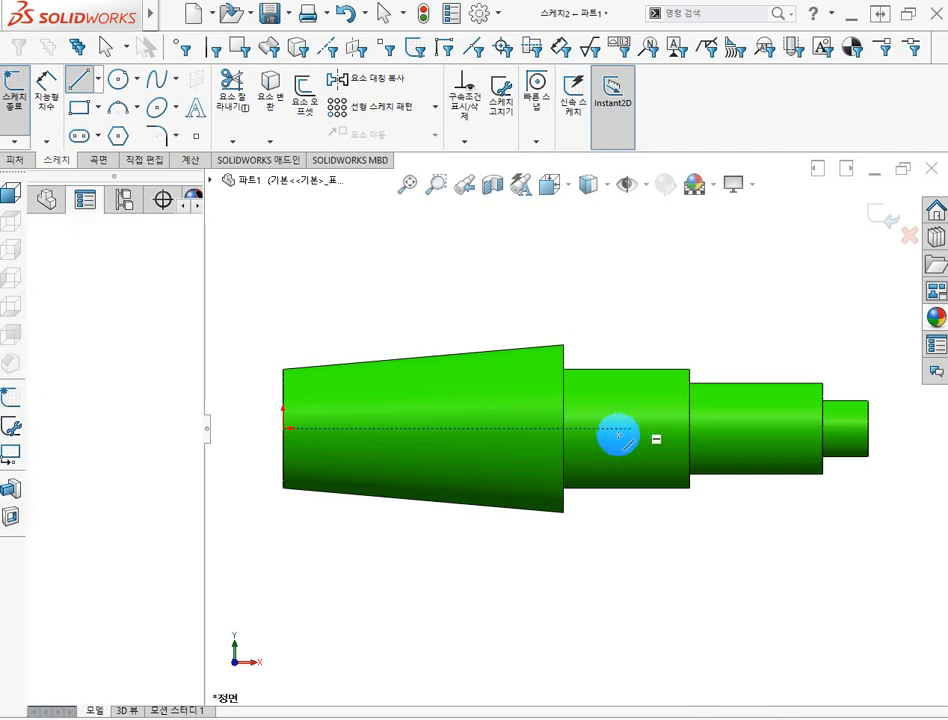
click(313, 428)
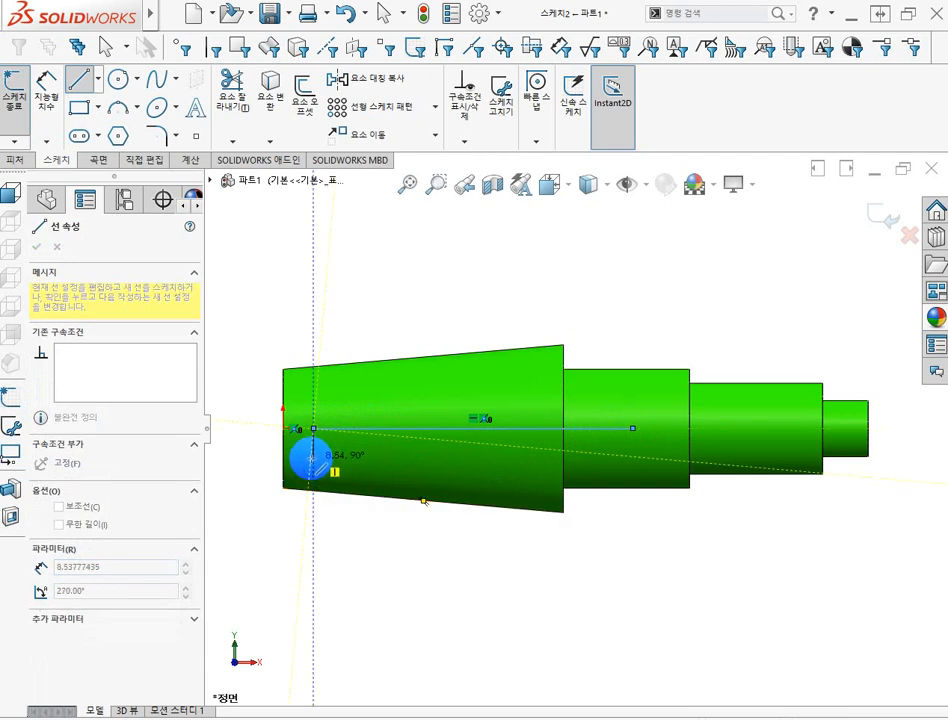
- Close the cavity half-profile below the axis with a vertical end, a tapered line about 65 mm long, a step and a tangent arc about R8.3
click(312, 458)
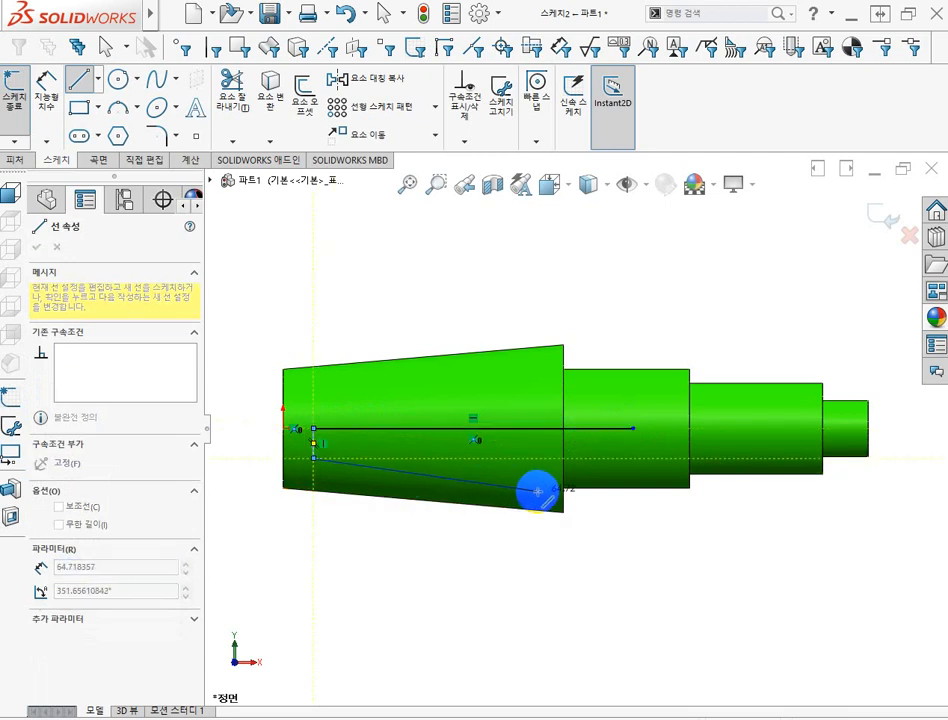
click(538, 490)
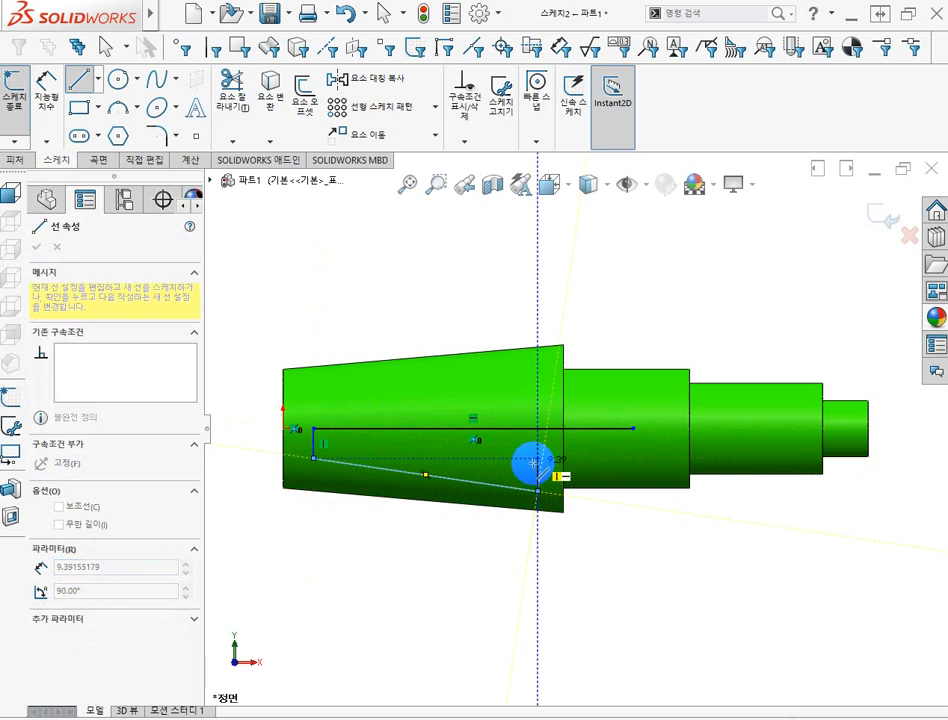
click(538, 458)
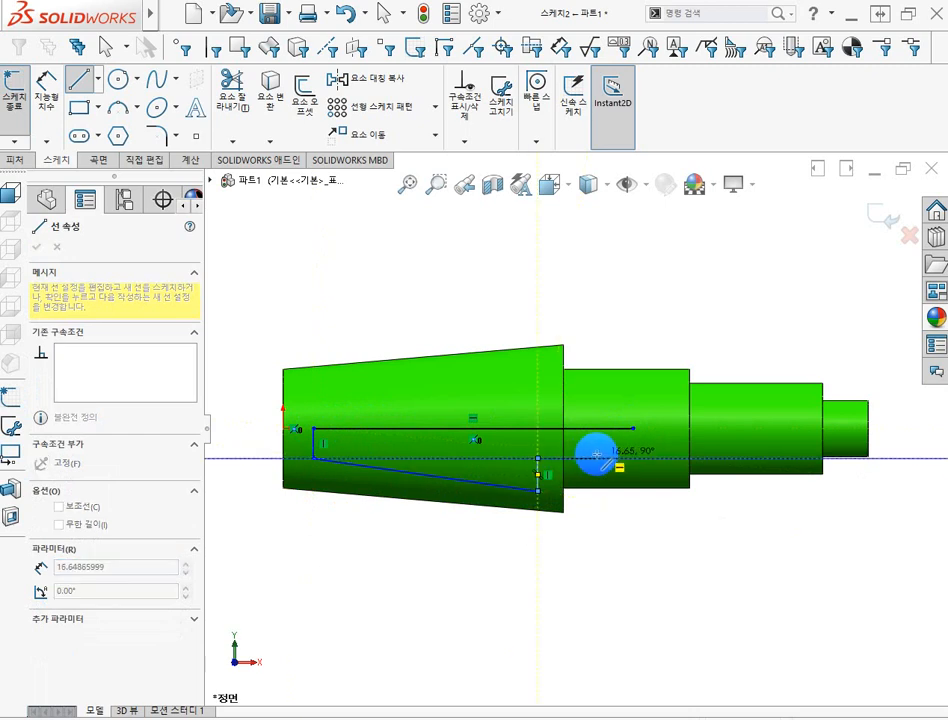
click(602, 458)
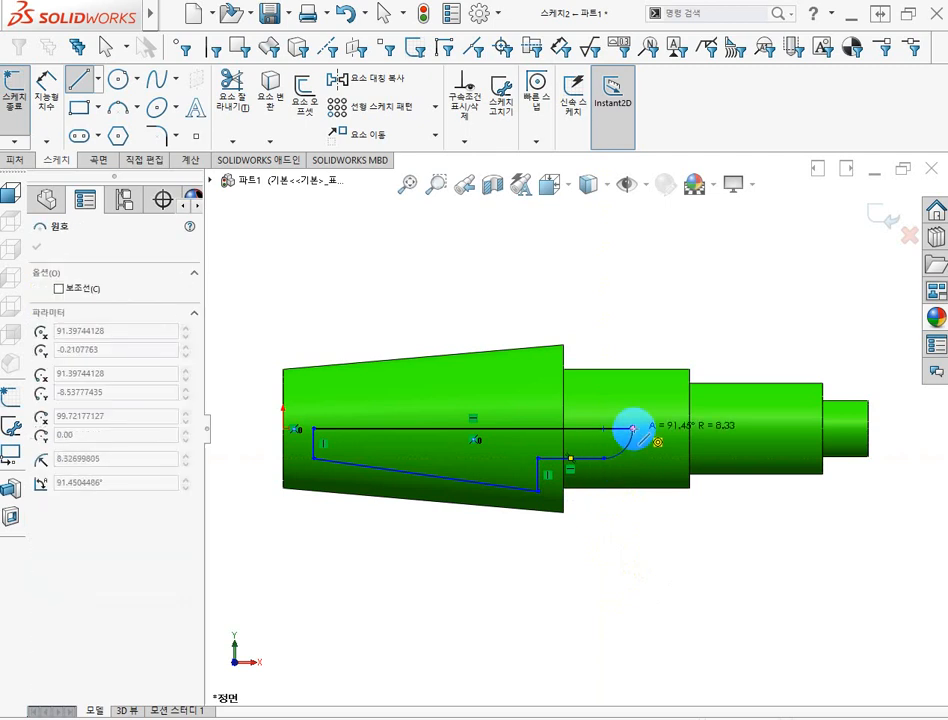
click(632, 428)
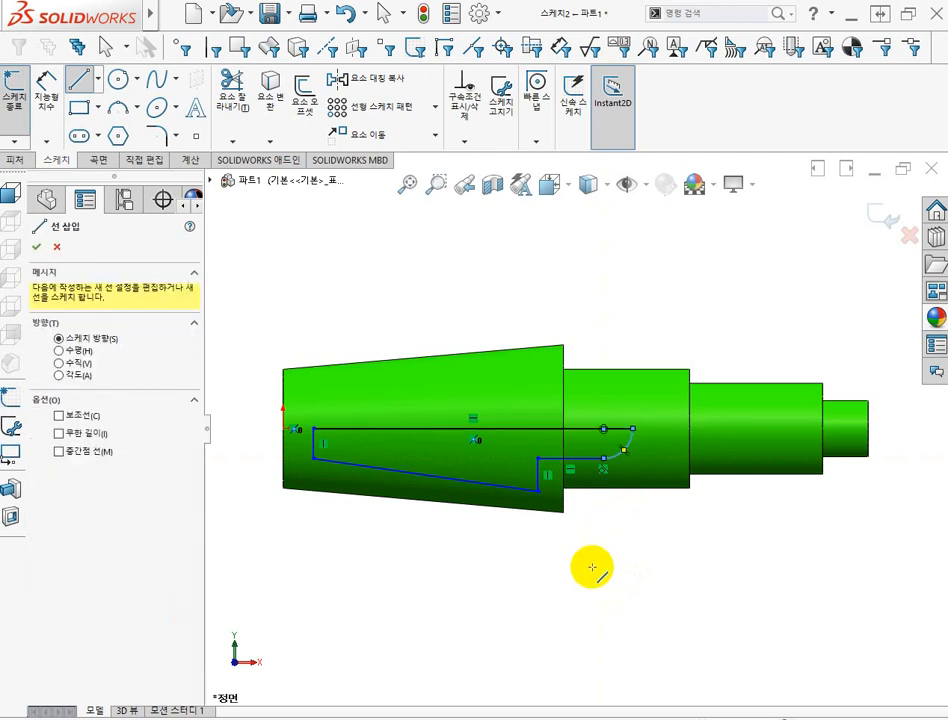
key(Escape)
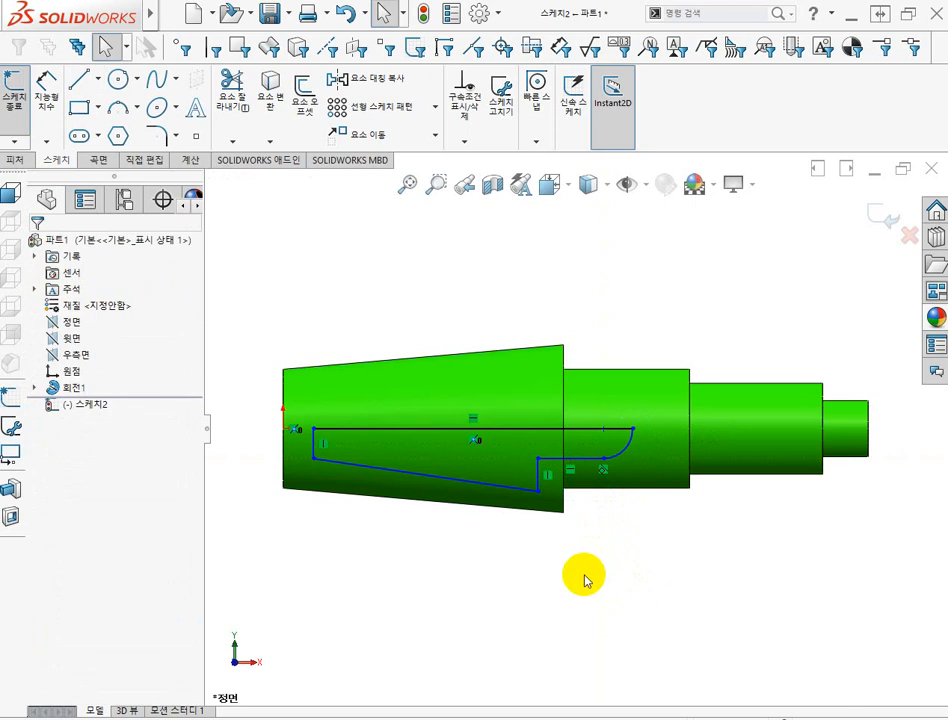
- Convert the horizontal line on the shaft's axis to construction geometry
click(391, 432)
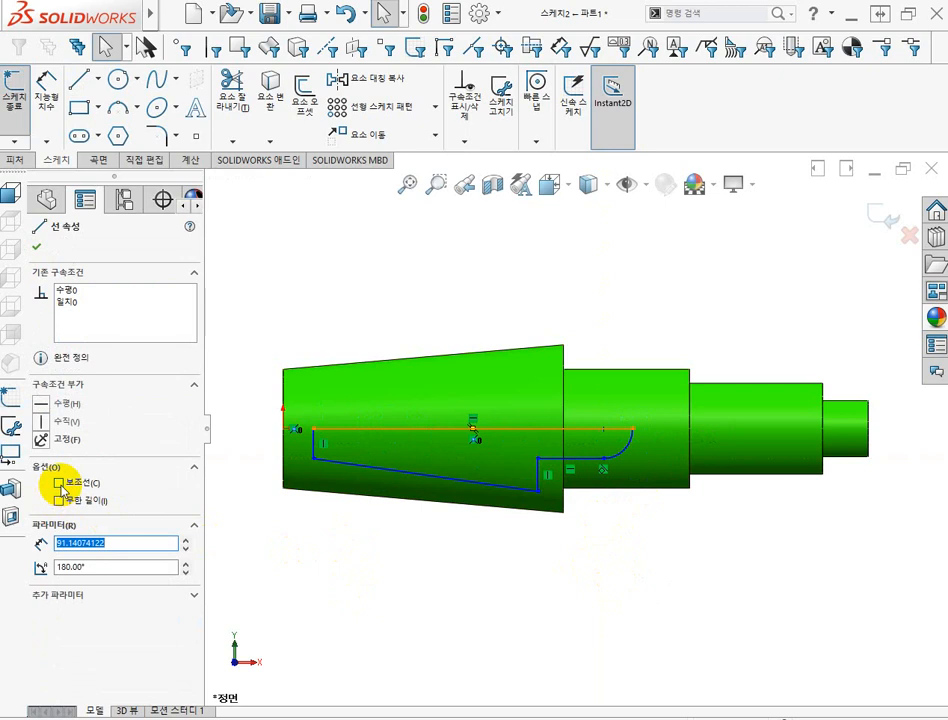
click(59, 483)
click(371, 564)
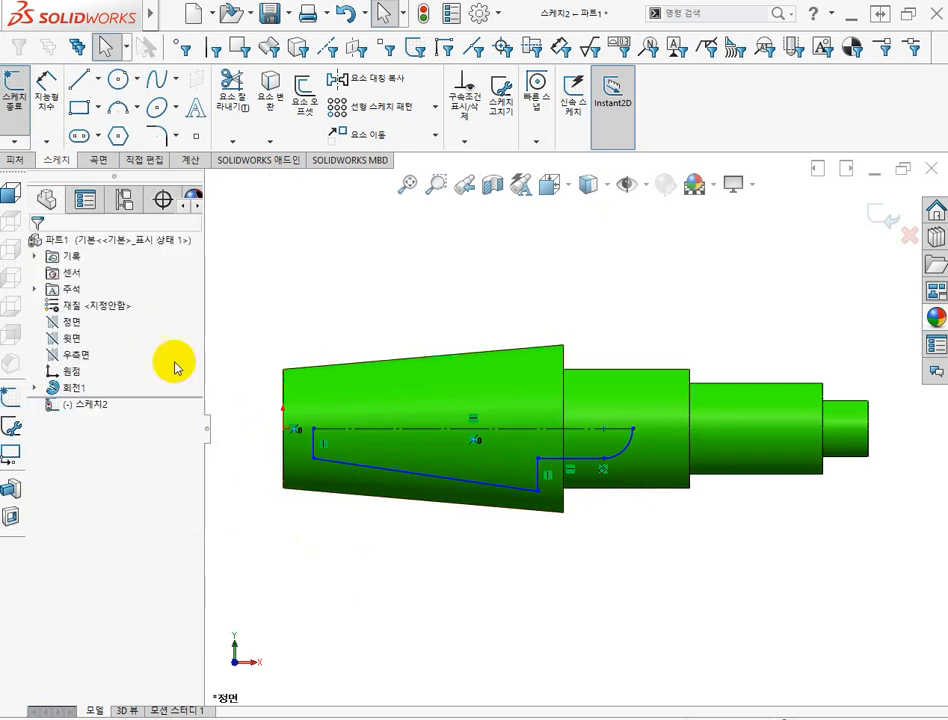
- Dimension the cavity's small-end wall at 6 mm from the shaft's tapered end face
click(46, 84)
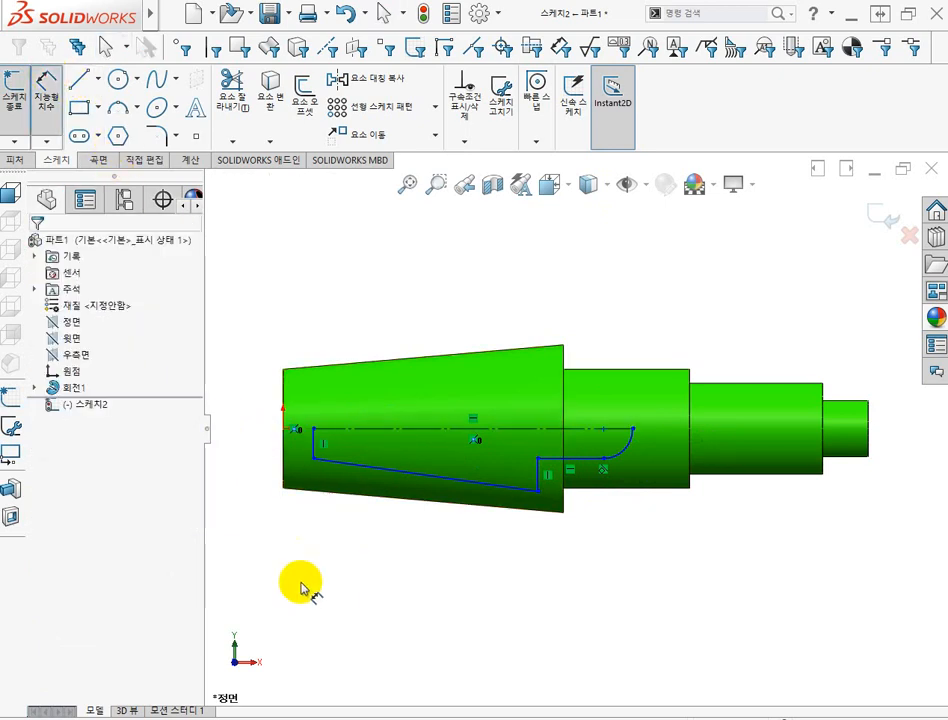
click(313, 464)
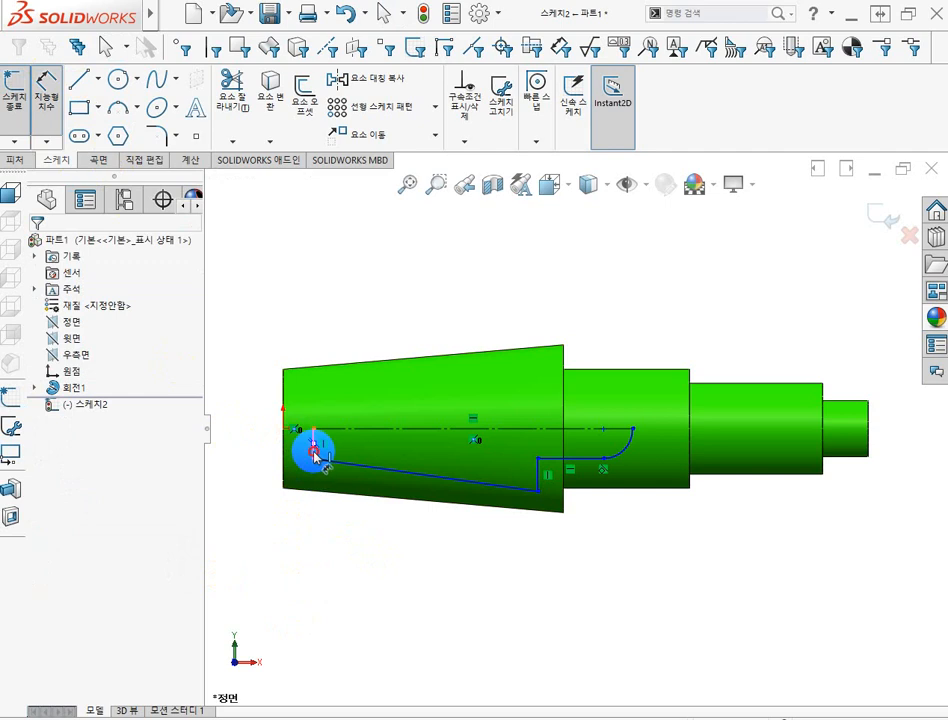
drag(314, 455, 287, 462)
click(284, 463)
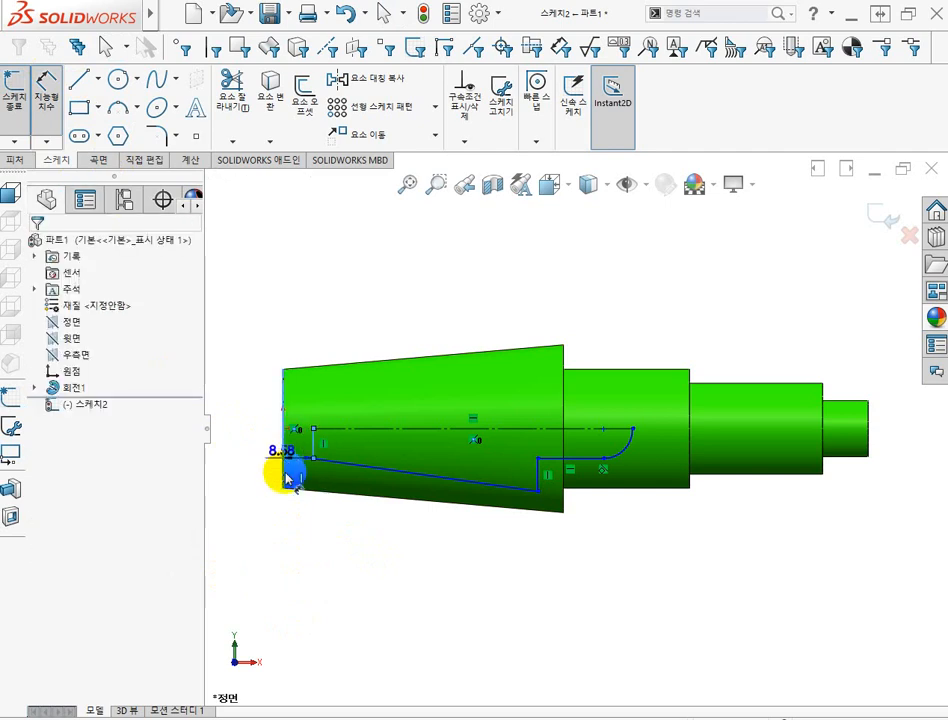
click(295, 581)
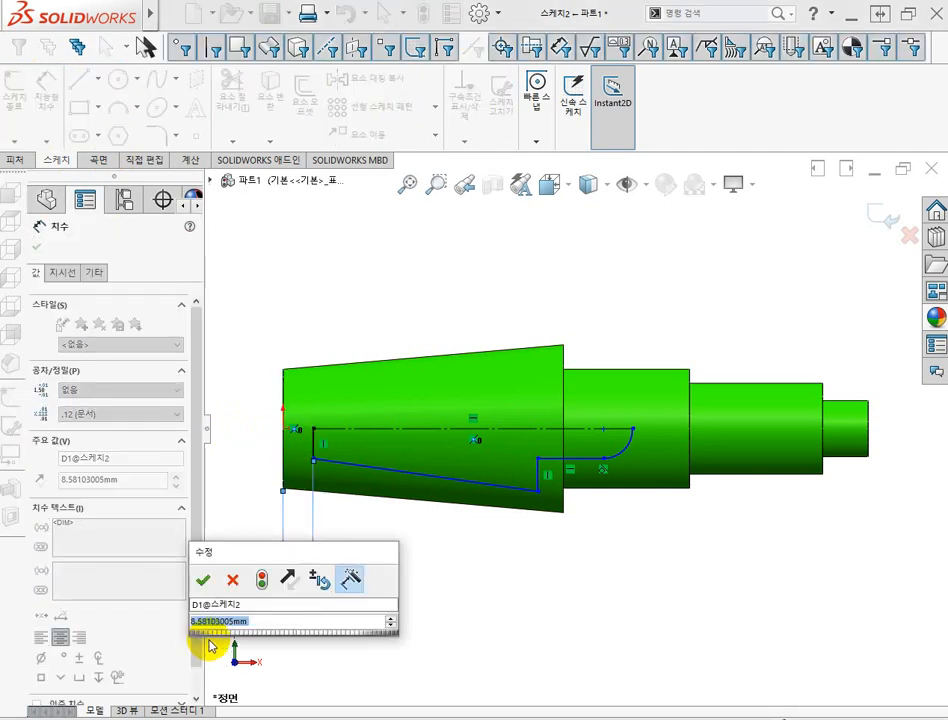
text(6)
key(Return)
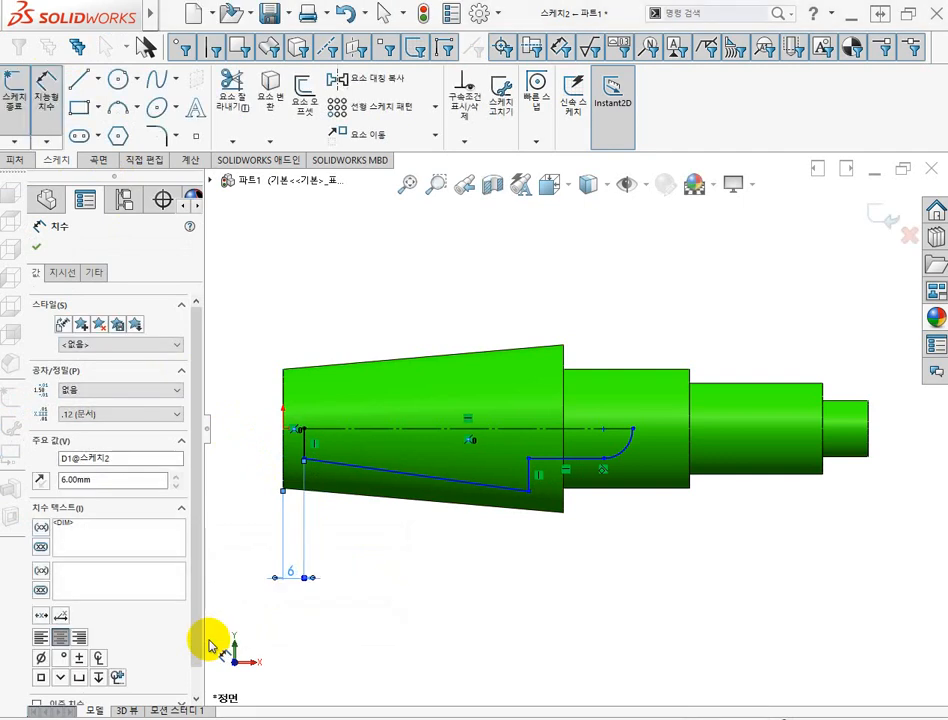
- Dimension the cavity's vertical step line at 7 mm from the tapered section's large-end shoulder
click(528, 480)
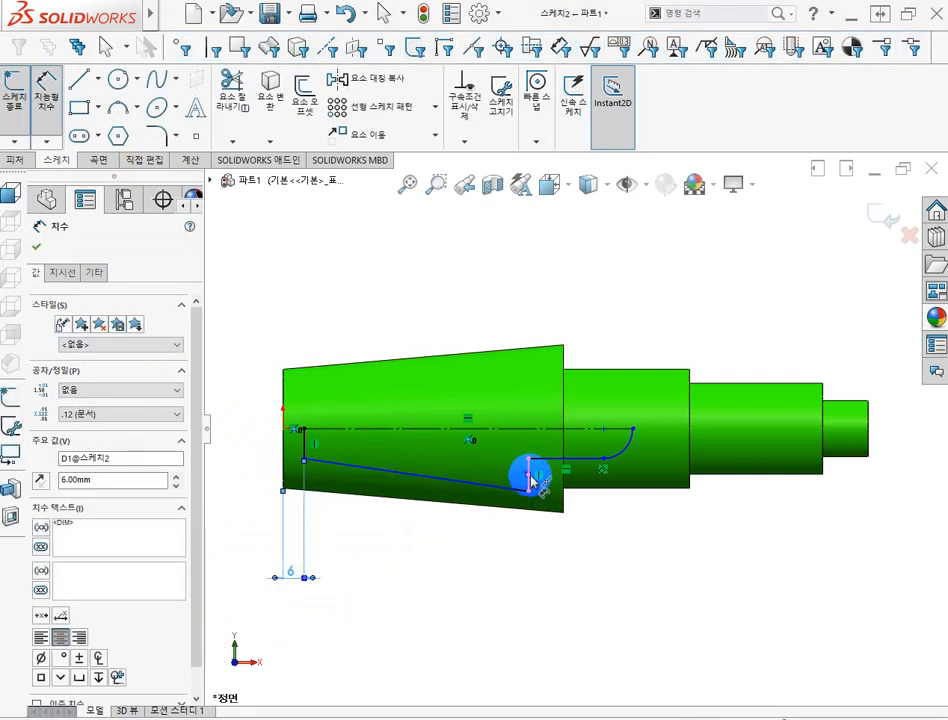
click(546, 494)
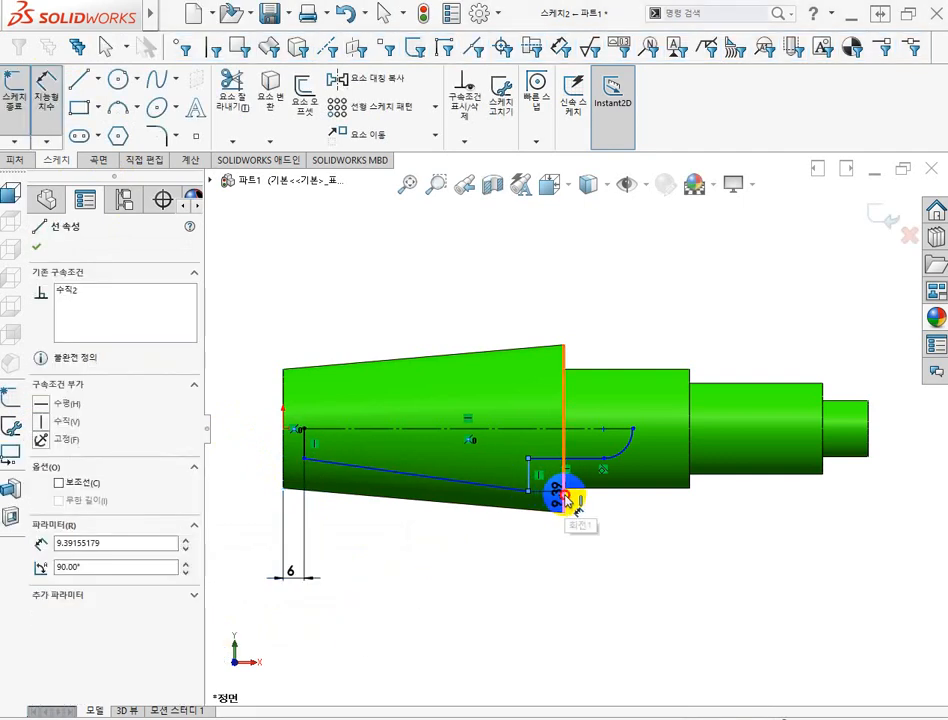
click(558, 630)
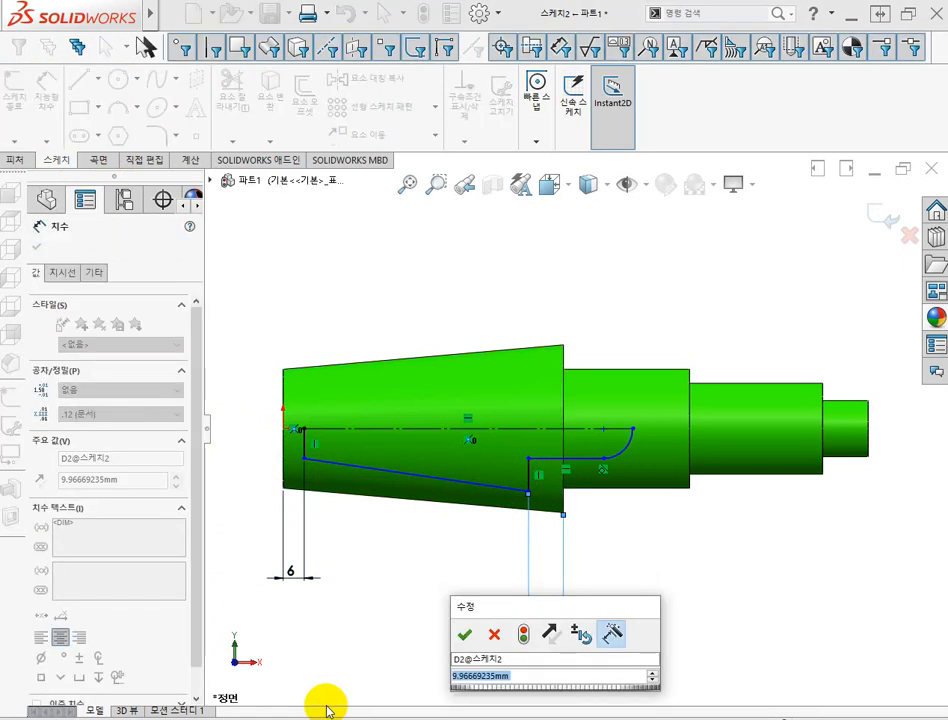
text(7)
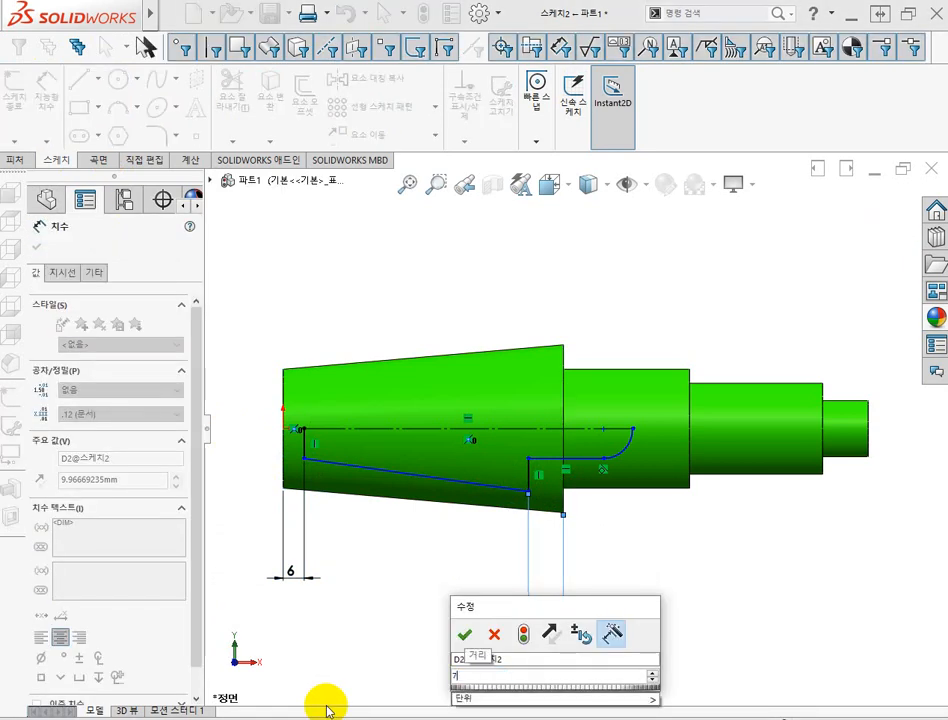
key(Return)
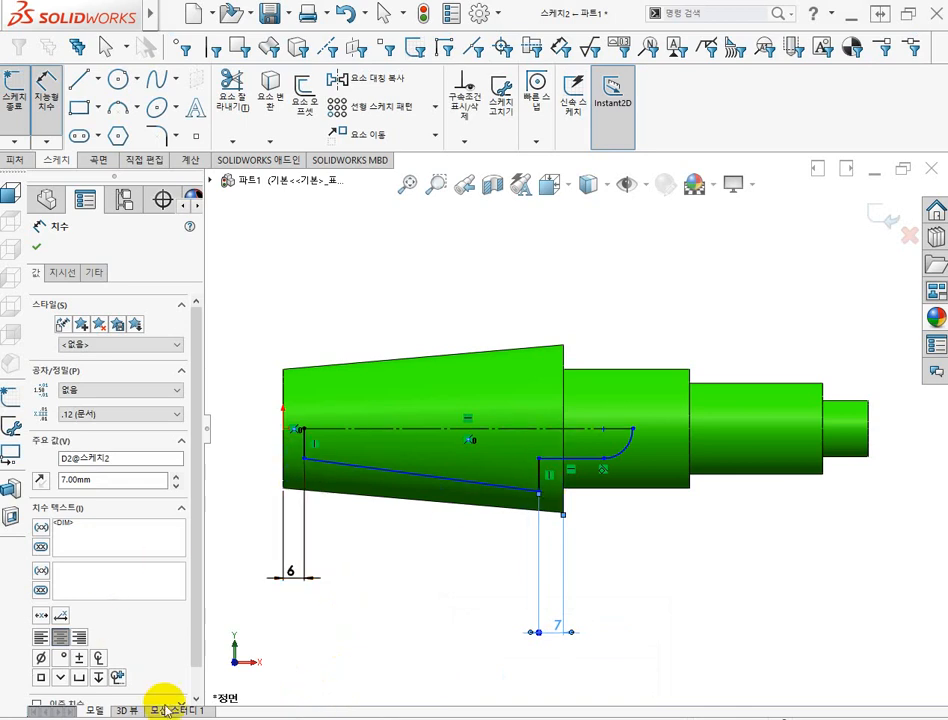
- Dimension the cavity's small-end diameter across the axis at 24.28 mm, as given in the section B-B drawing
key(alt+Tab)
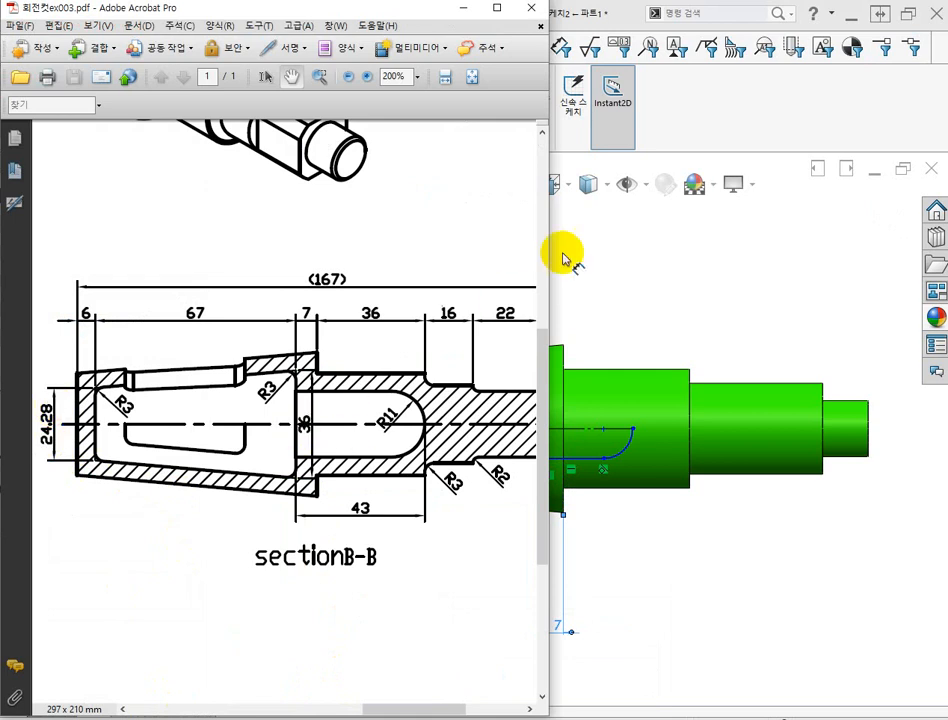
click(706, 123)
click(393, 395)
click(309, 463)
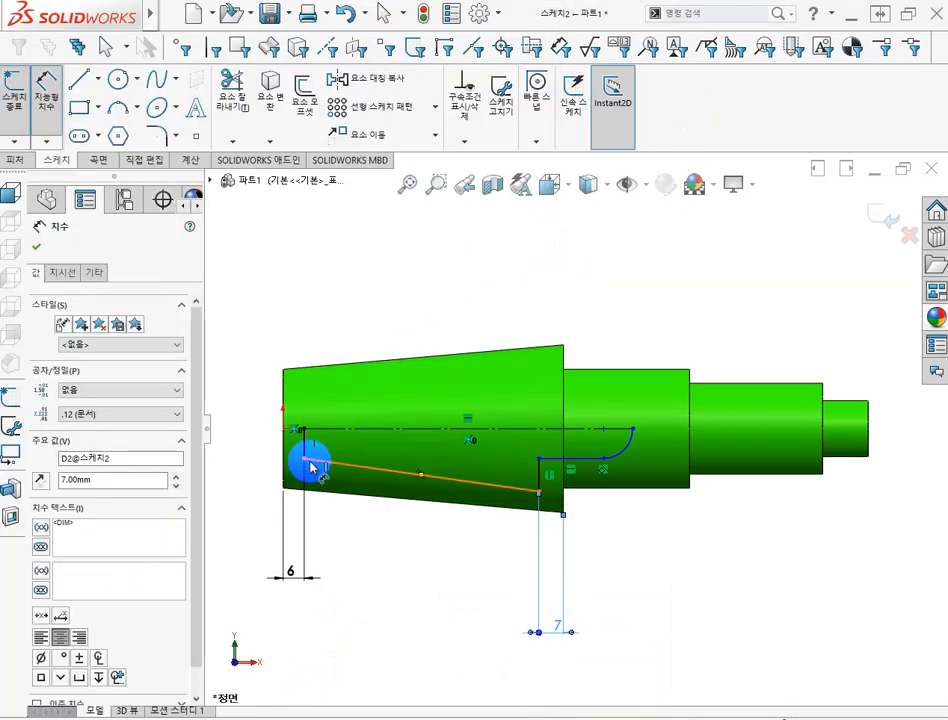
click(322, 430)
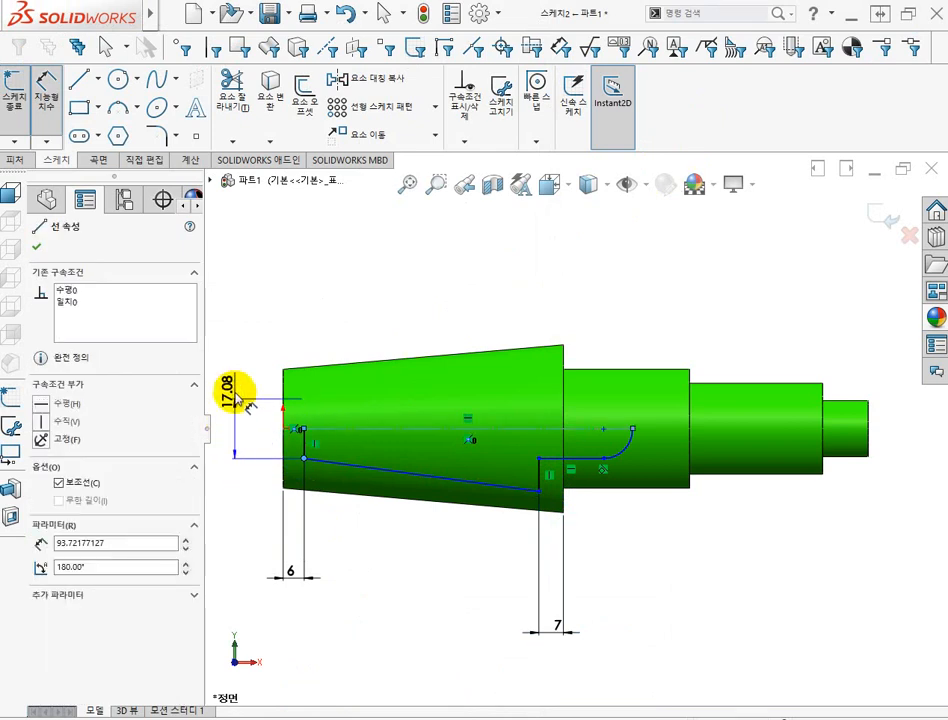
click(205, 468)
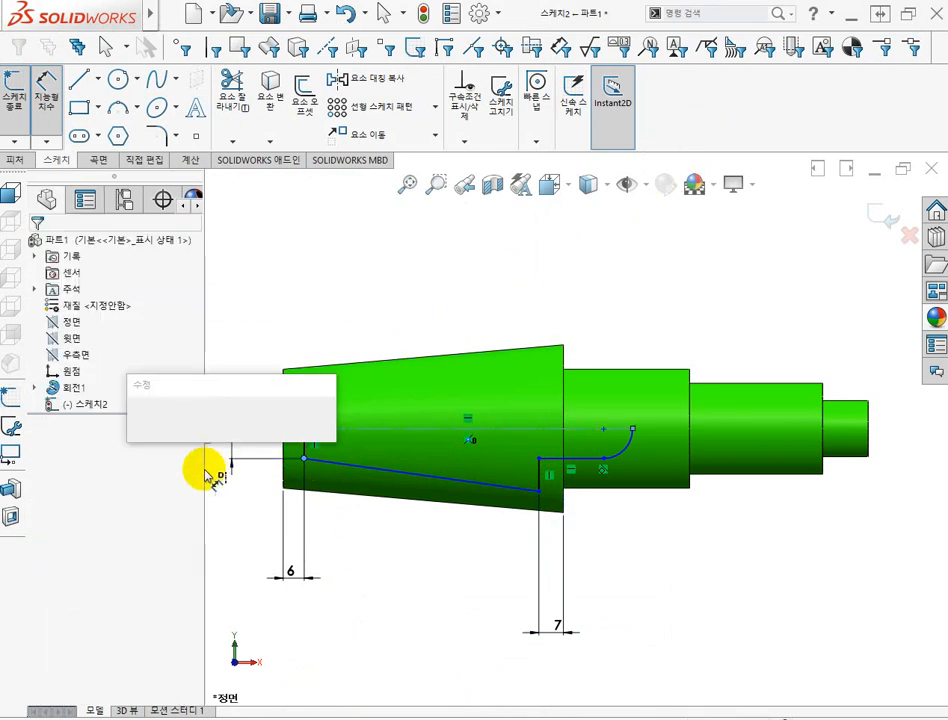
text(24)
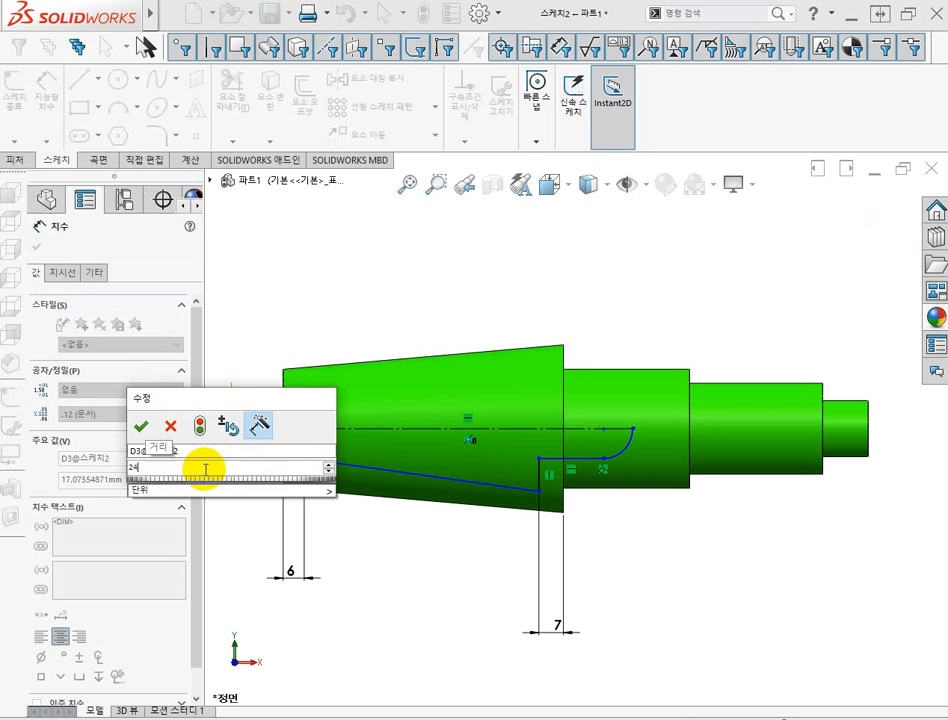
text(.28)
key(Return)
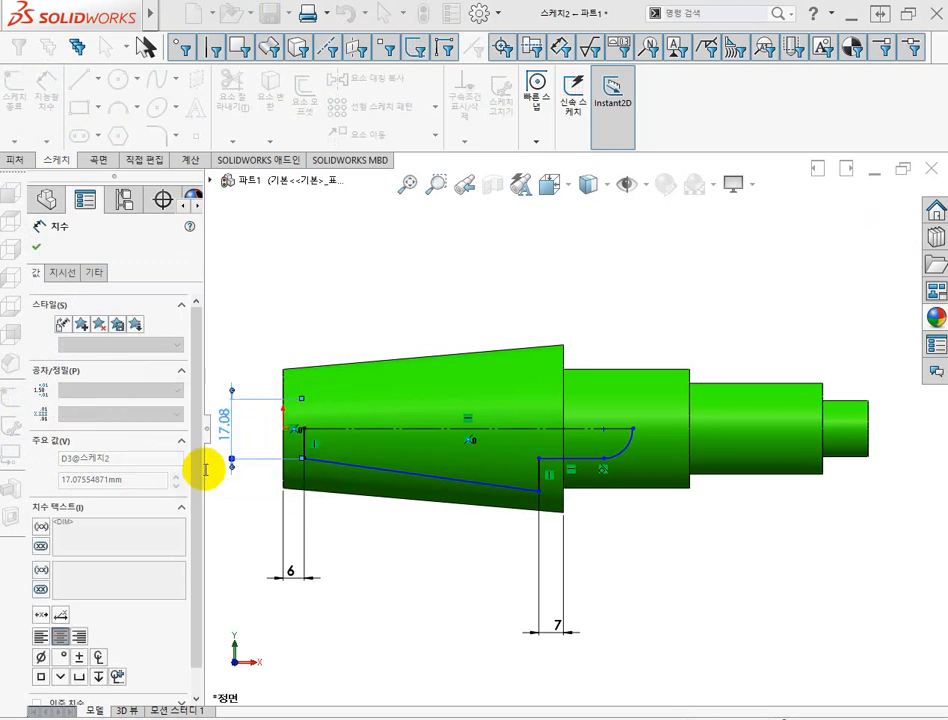
- Dimension the tapered cavity's large-end diameter across the axis at 36 mm
click(541, 493)
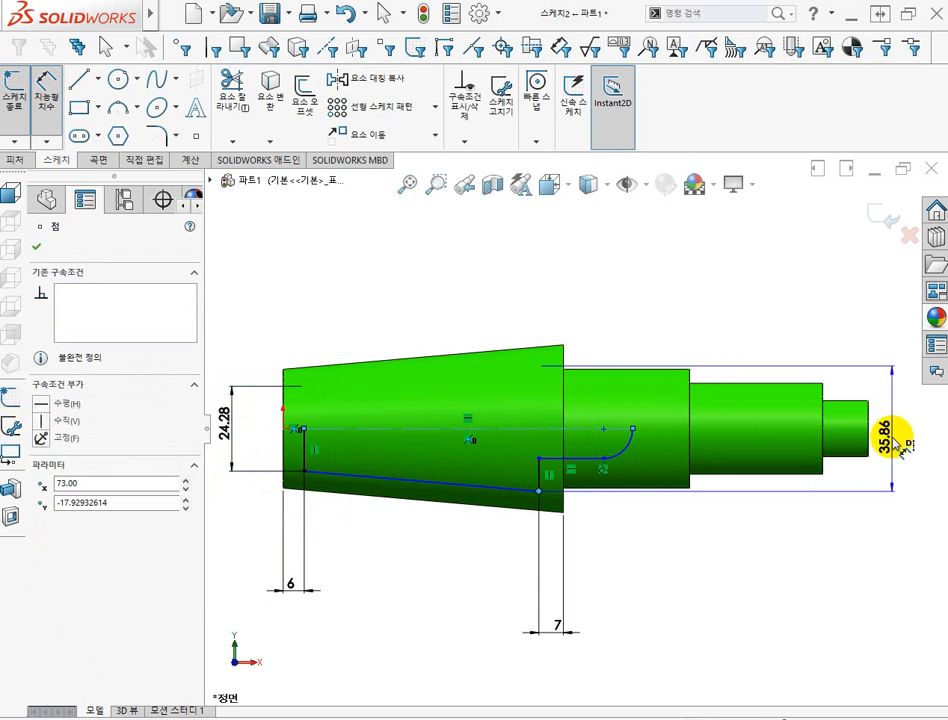
click(900, 437)
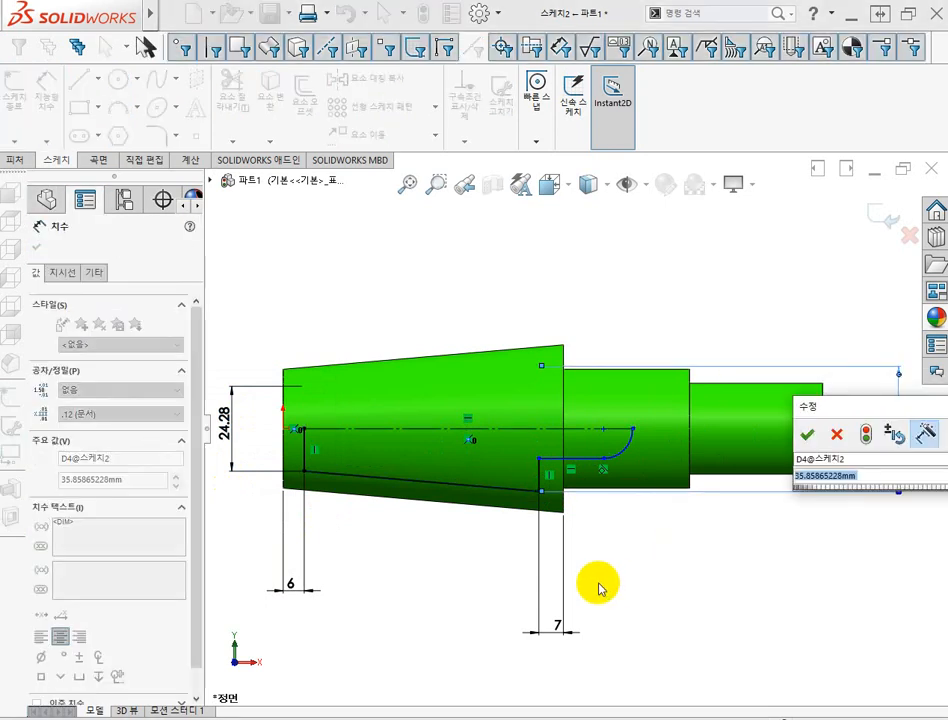
text(36)
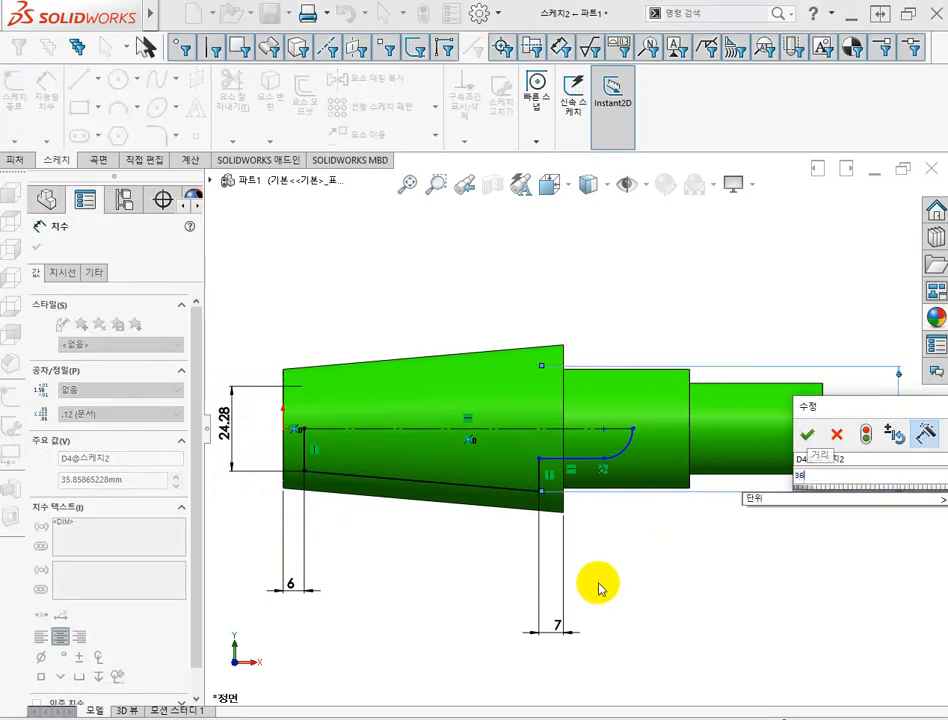
key(Return)
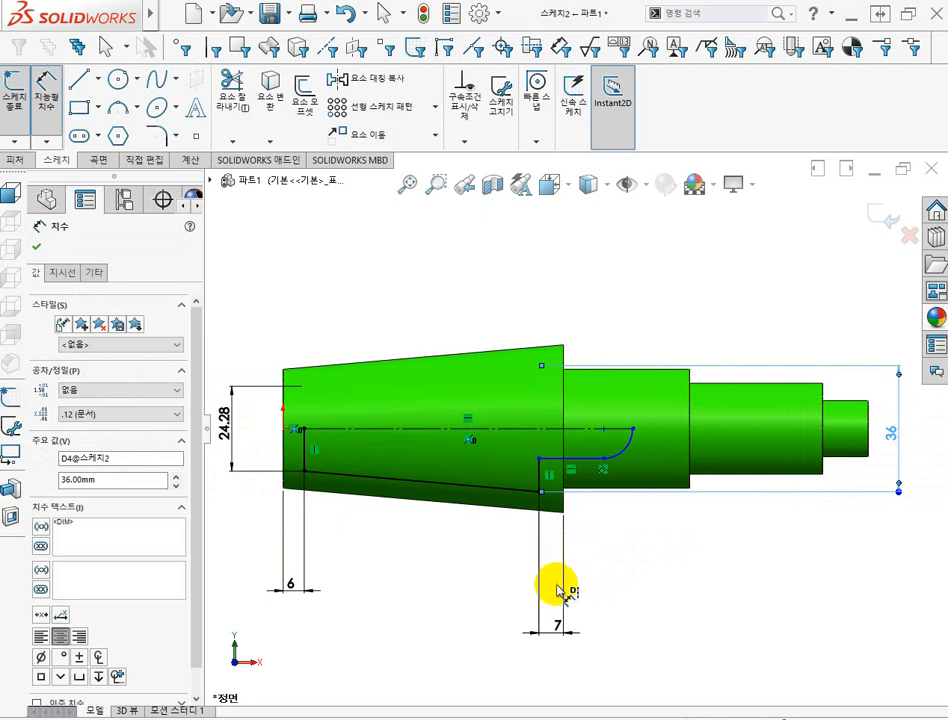
- Check section B-B in the PDF drawing and dimension the bore length from the vertical step line to the arc's end at 43 mm
click(172, 717)
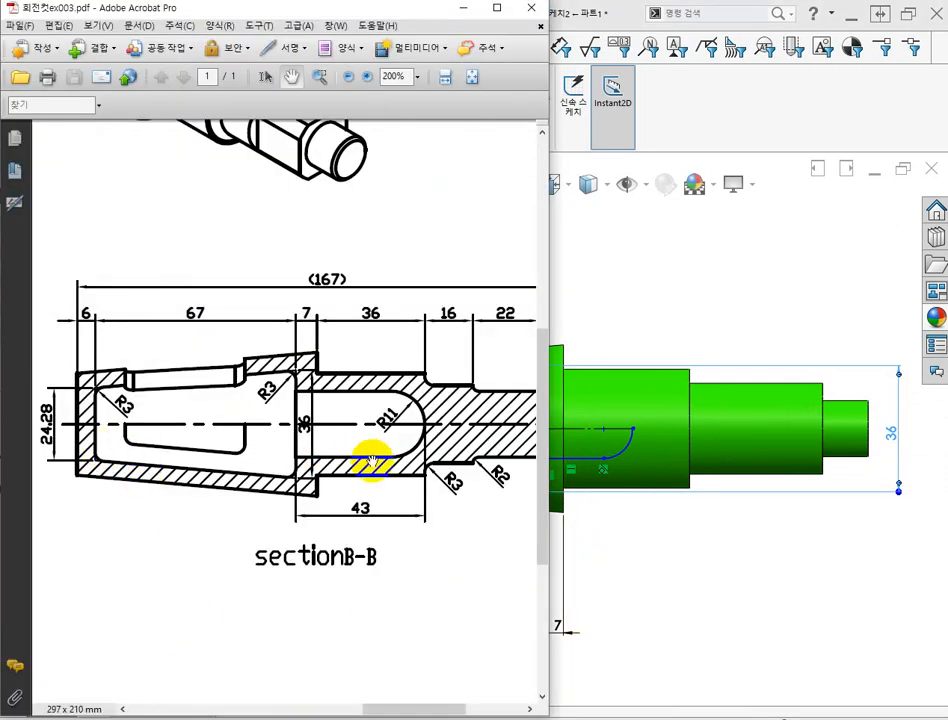
drag(370, 451, 280, 476)
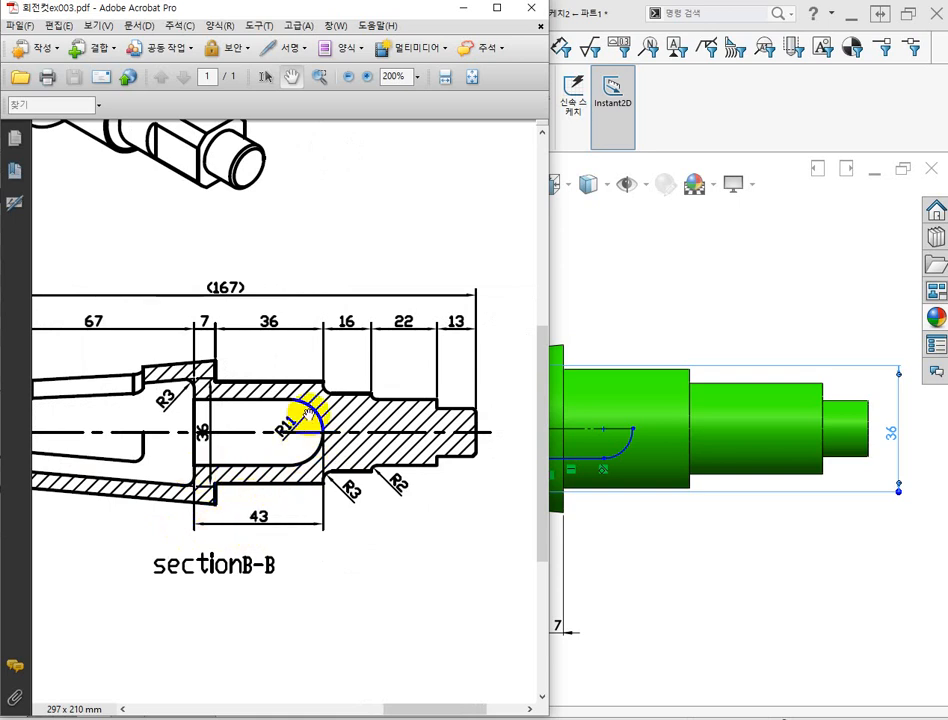
click(723, 285)
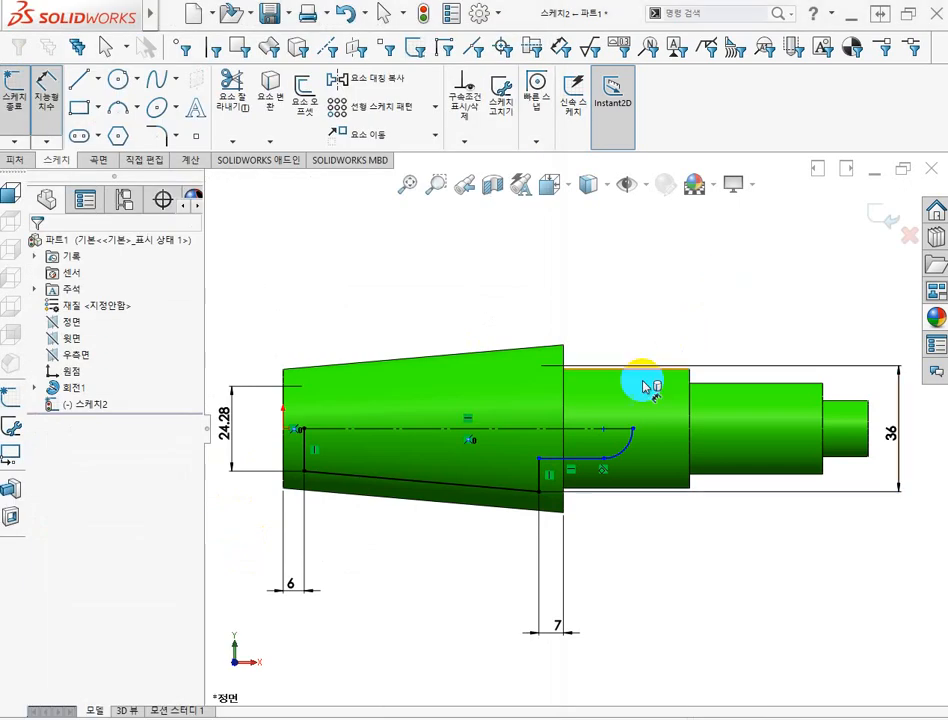
click(632, 440)
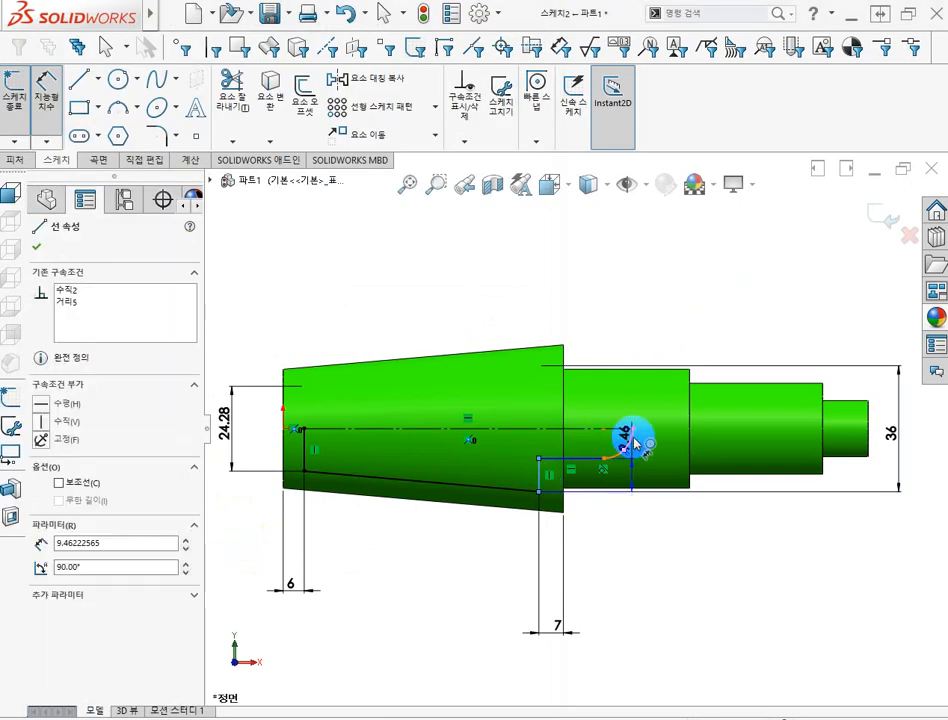
click(633, 429)
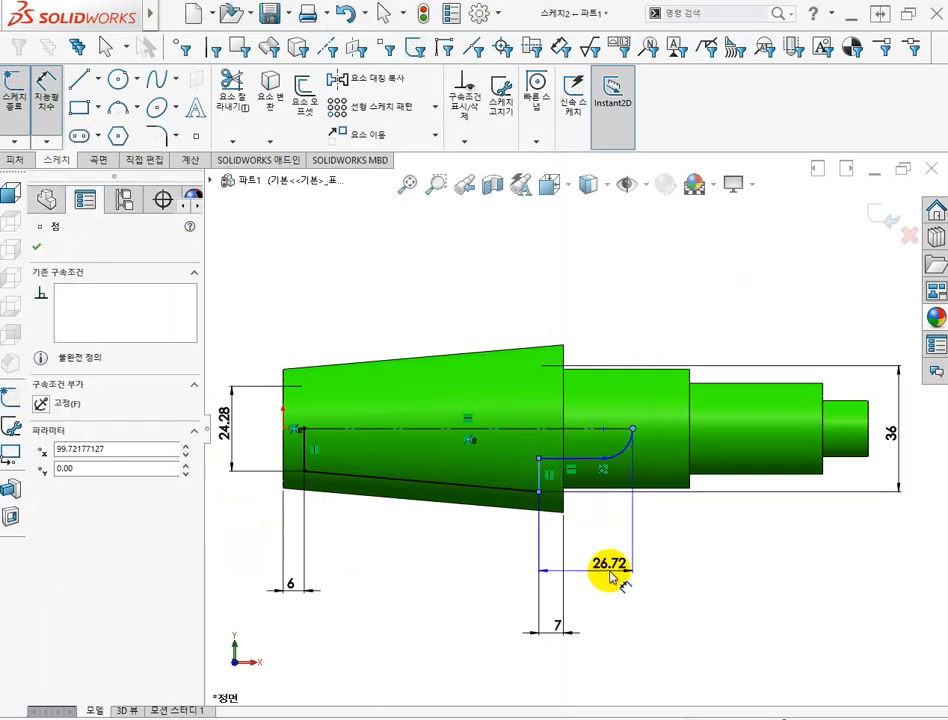
click(546, 575)
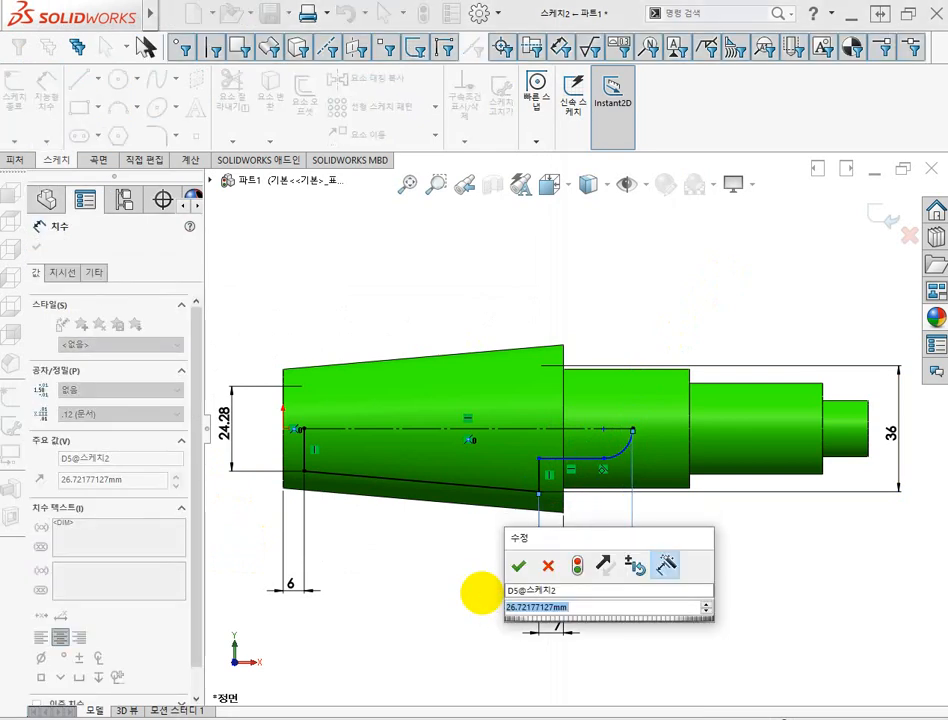
text(43)
key(Return)
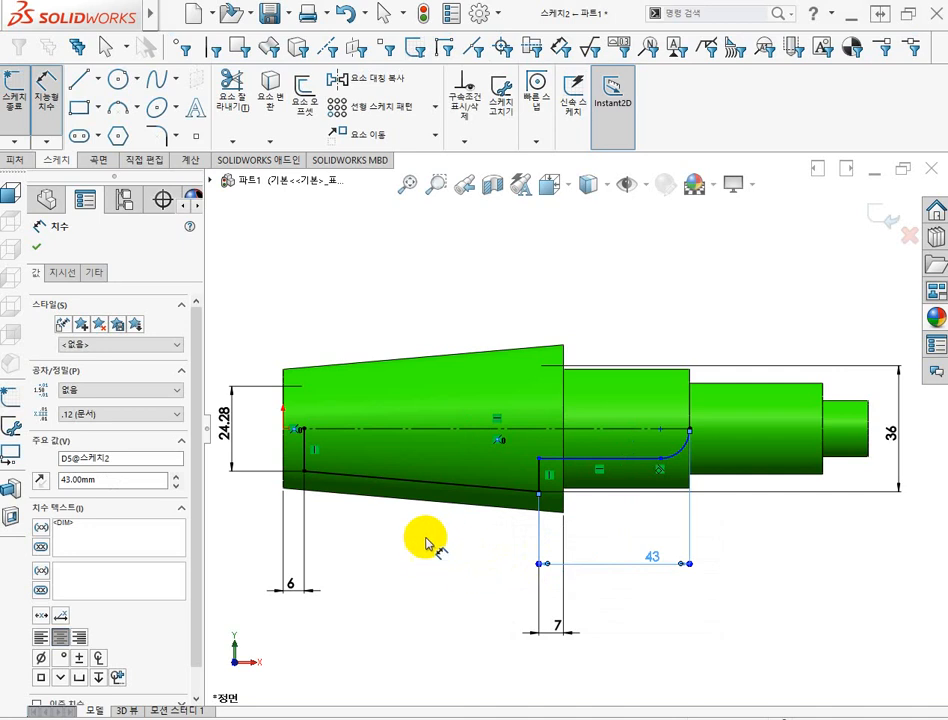
- Check the arc radius in the PDF drawing and dimension the cavity's end arc at R11
key(alt+Tab)
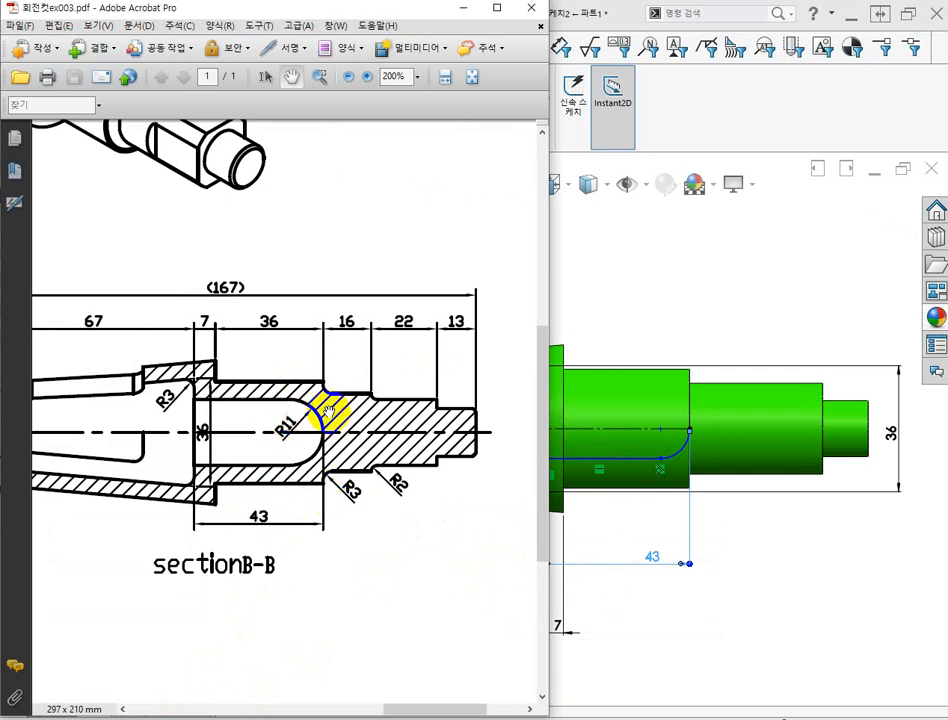
click(690, 290)
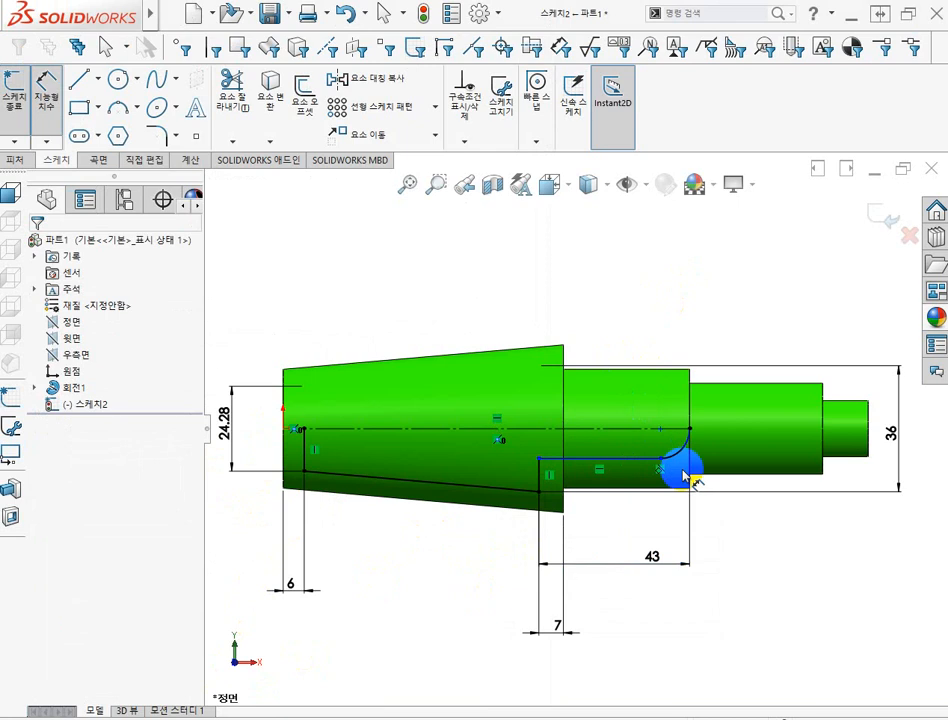
click(677, 454)
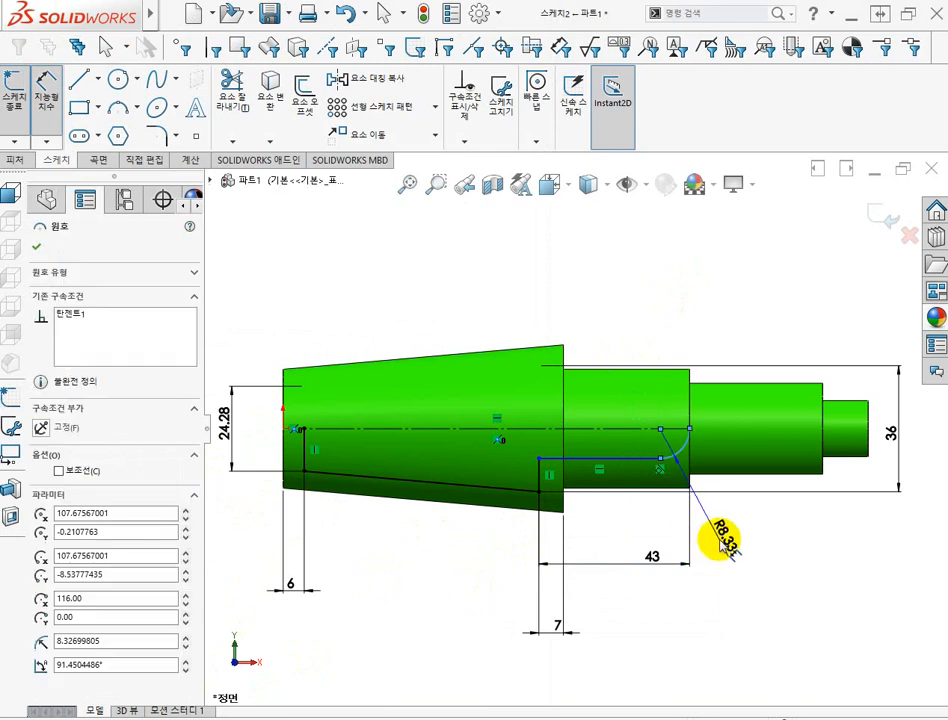
click(677, 530)
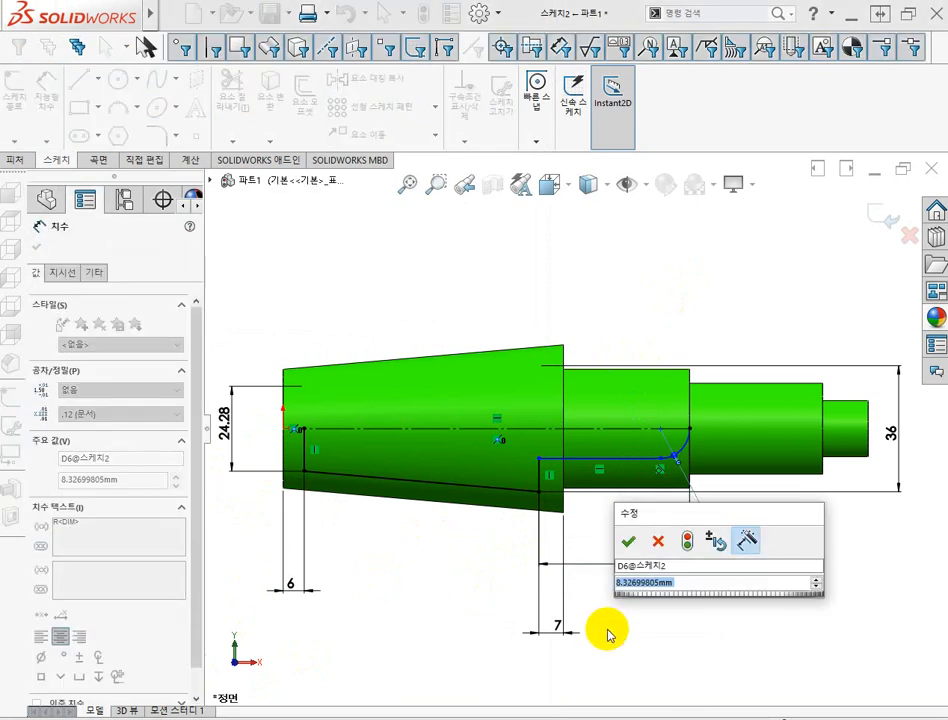
text(11)
key(Return)
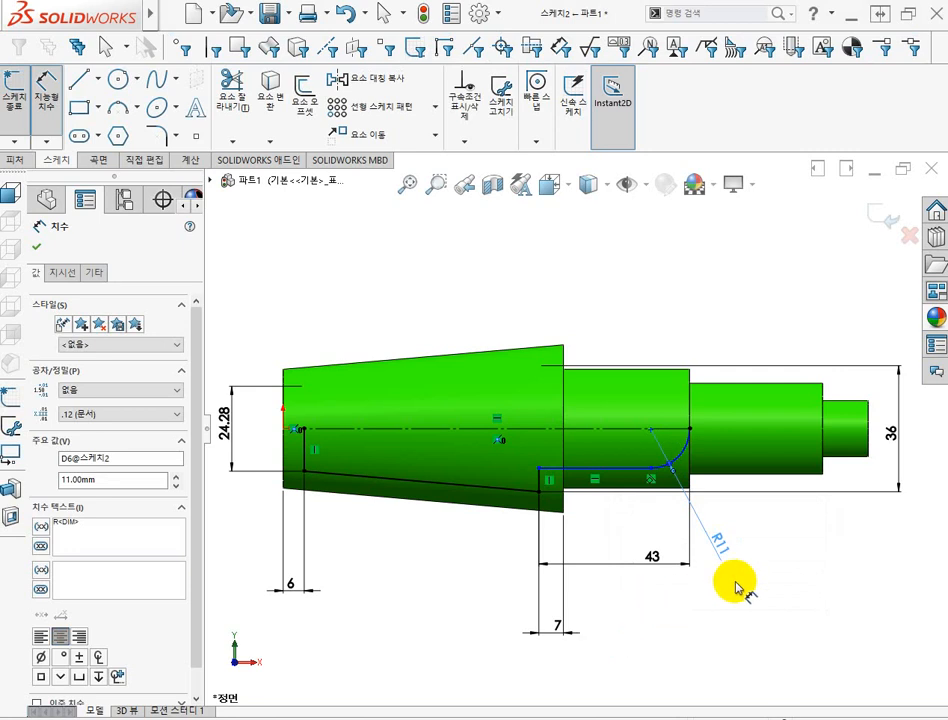
key(Escape)
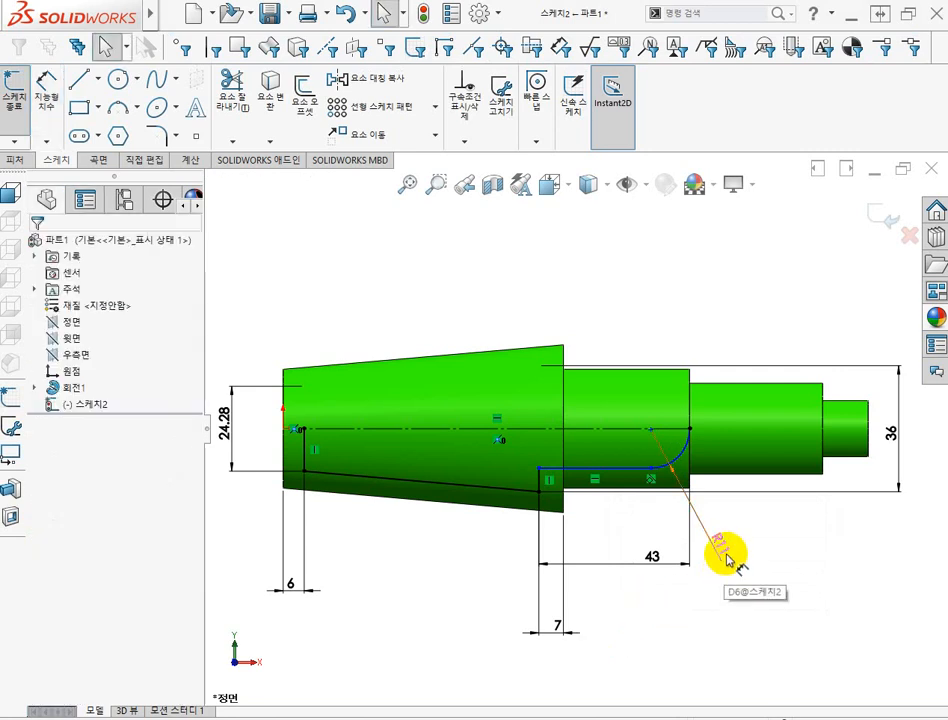
- Make the end arc's centre point coincident with the horizontal construction line on the shaft's axis
scroll(607, 497, down, 5)
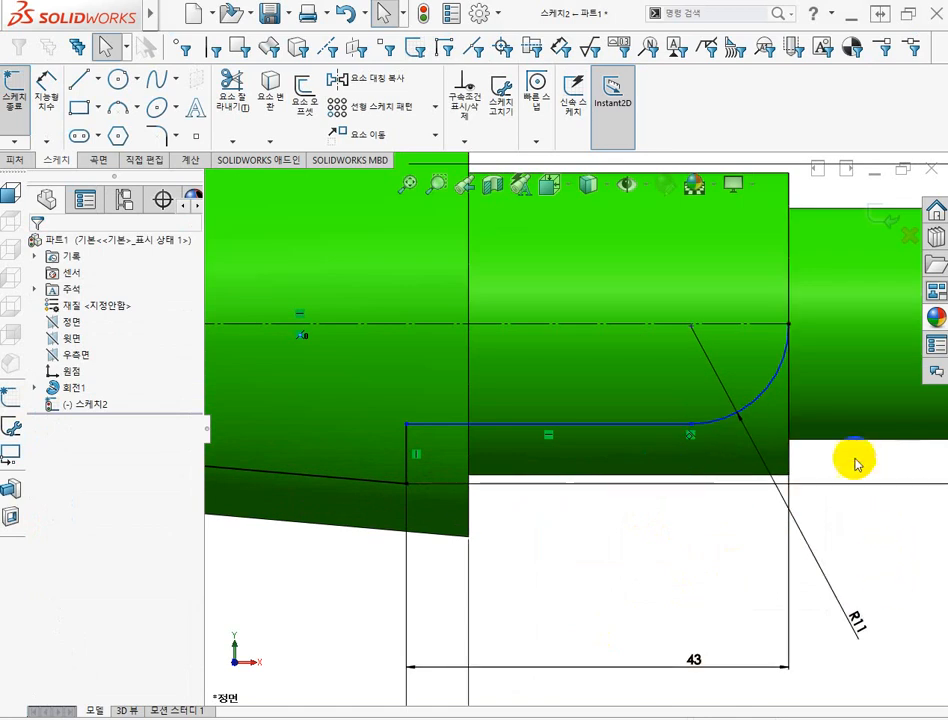
scroll(690, 335, down, 4)
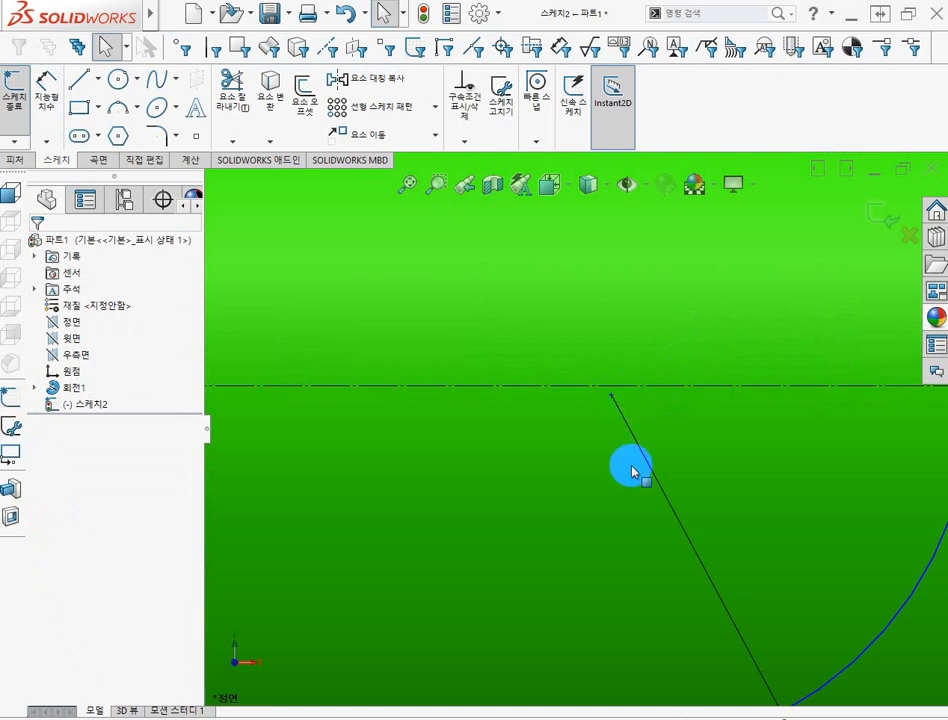
scroll(631, 466, up, 4)
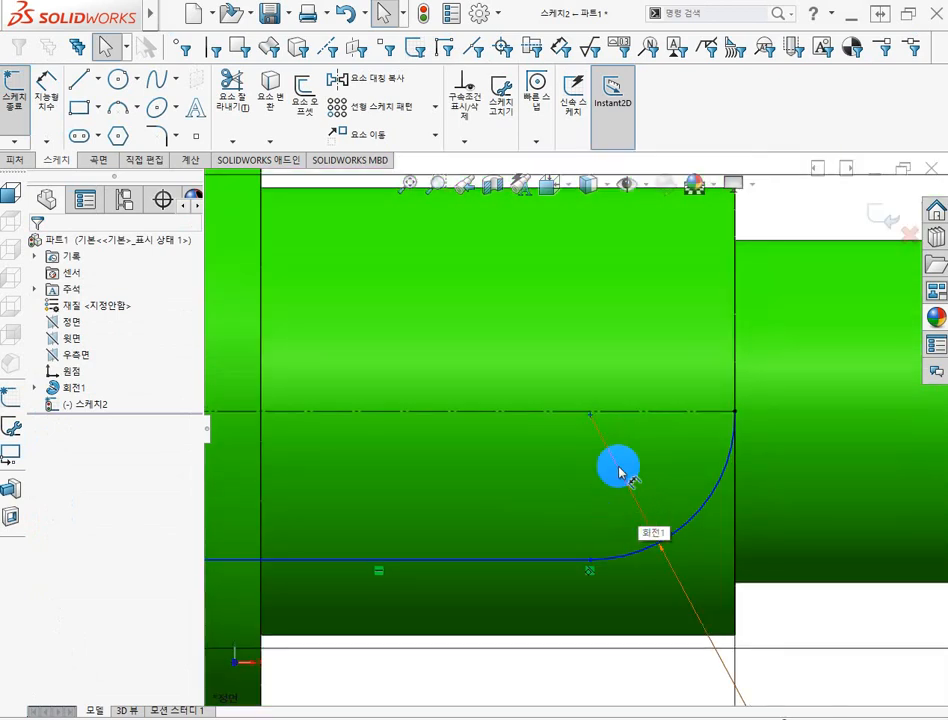
scroll(600, 425, down, 3)
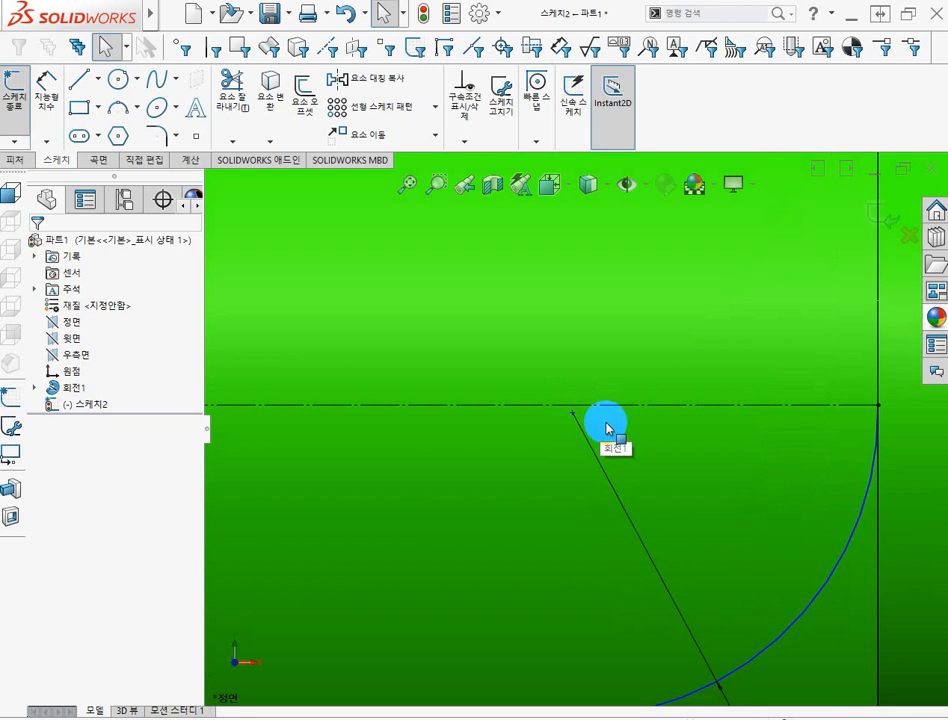
click(573, 413)
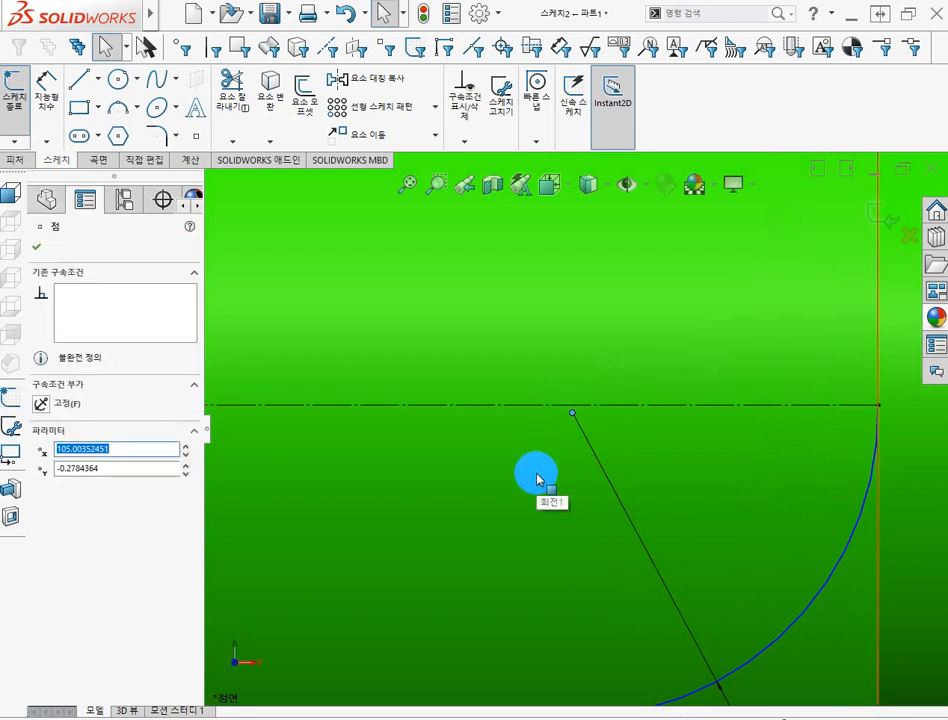
click(615, 404)
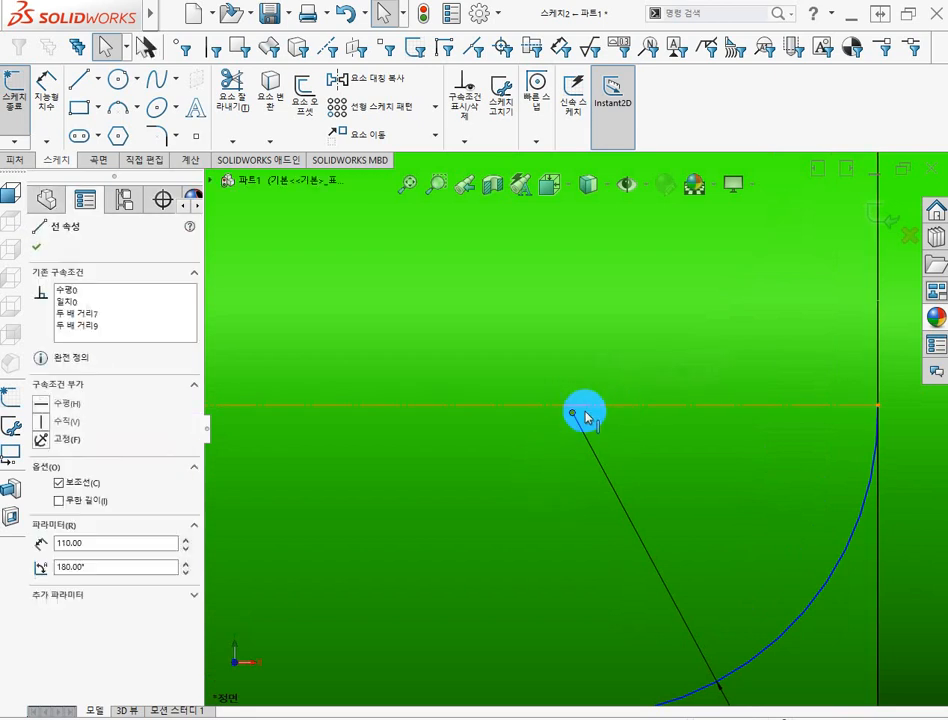
ctrl+click(575, 413)
click(40, 506)
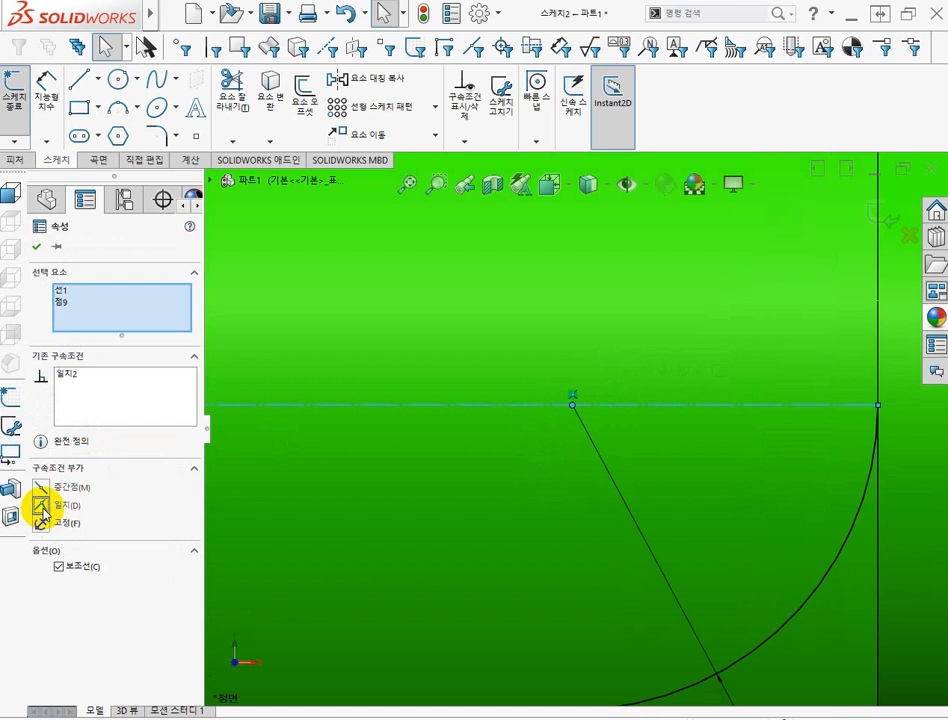
scroll(446, 491, up, 5)
scroll(470, 498, up, 8)
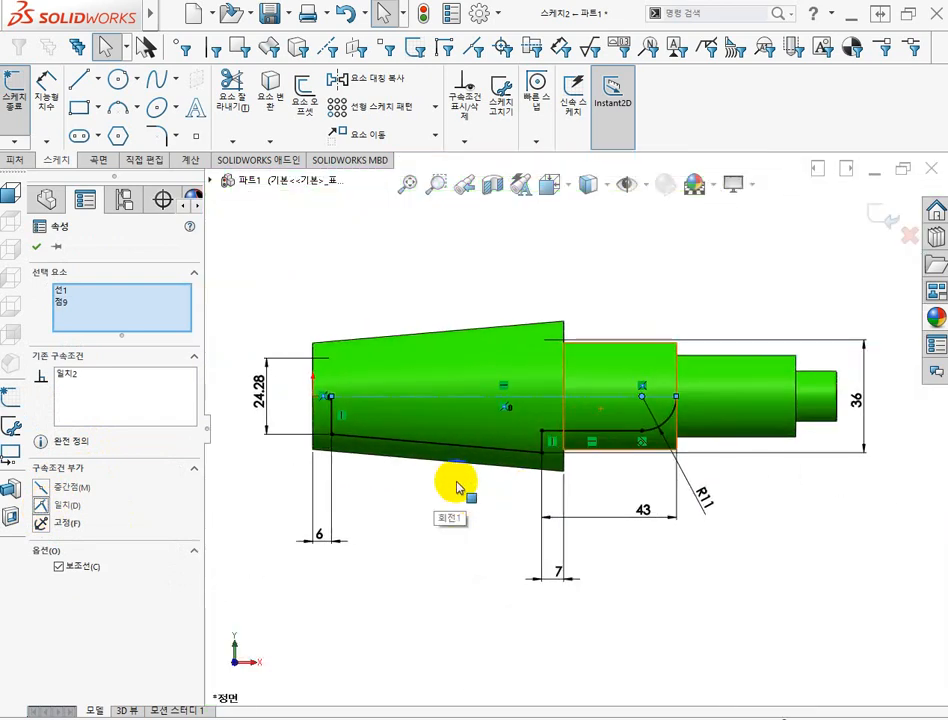
key(Escape)
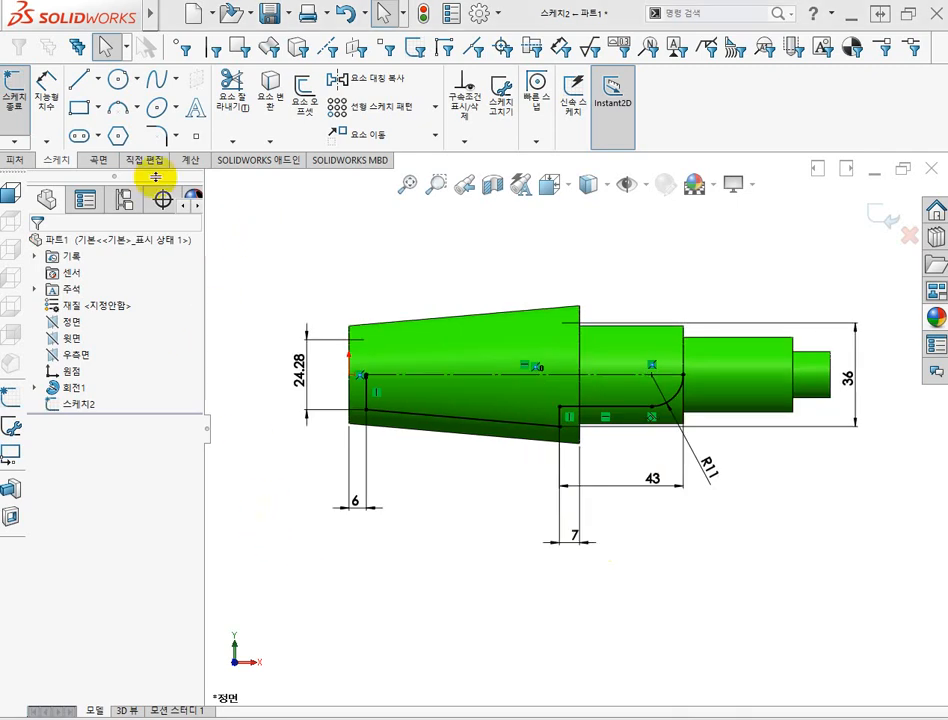
- Exit the sketch and revolve-cut the cavity half-profile 360° about the shaft's axis, letting the open profile close automatically
click(16, 90)
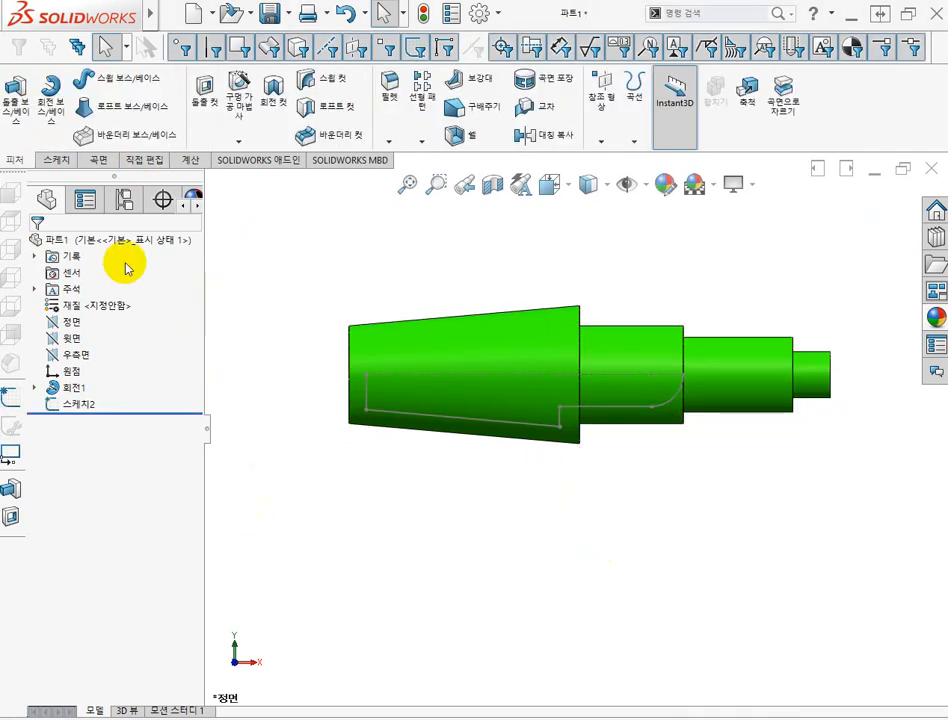
click(77, 405)
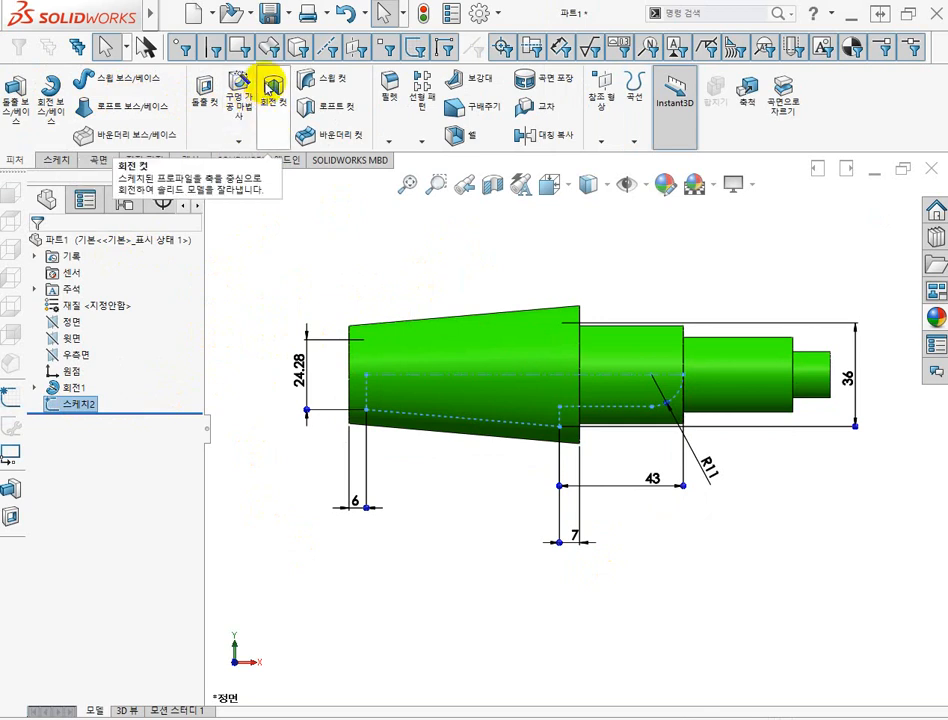
click(270, 88)
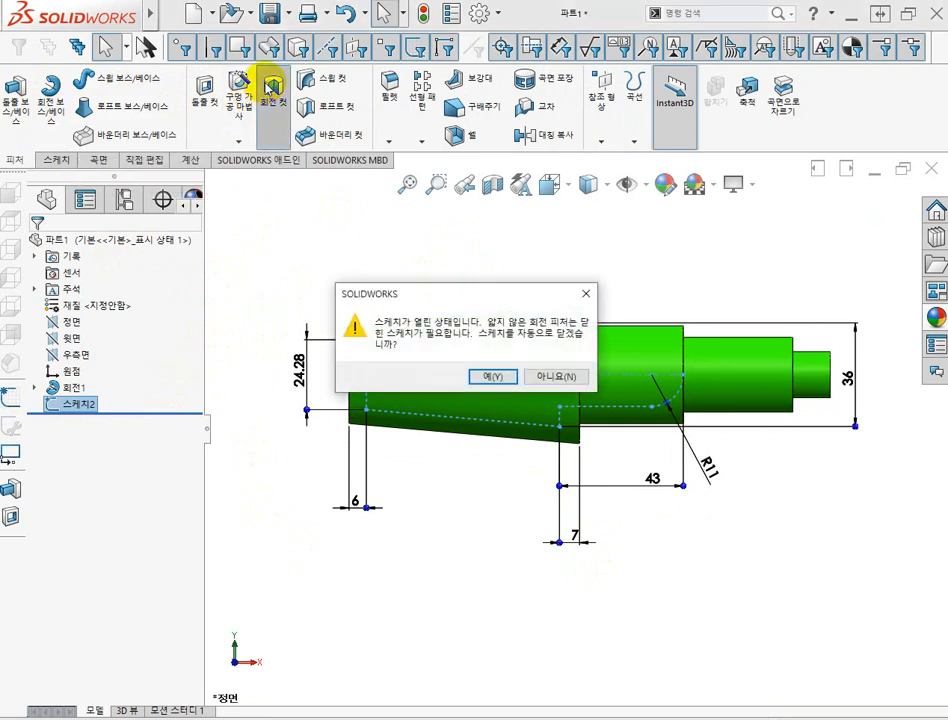
click(501, 377)
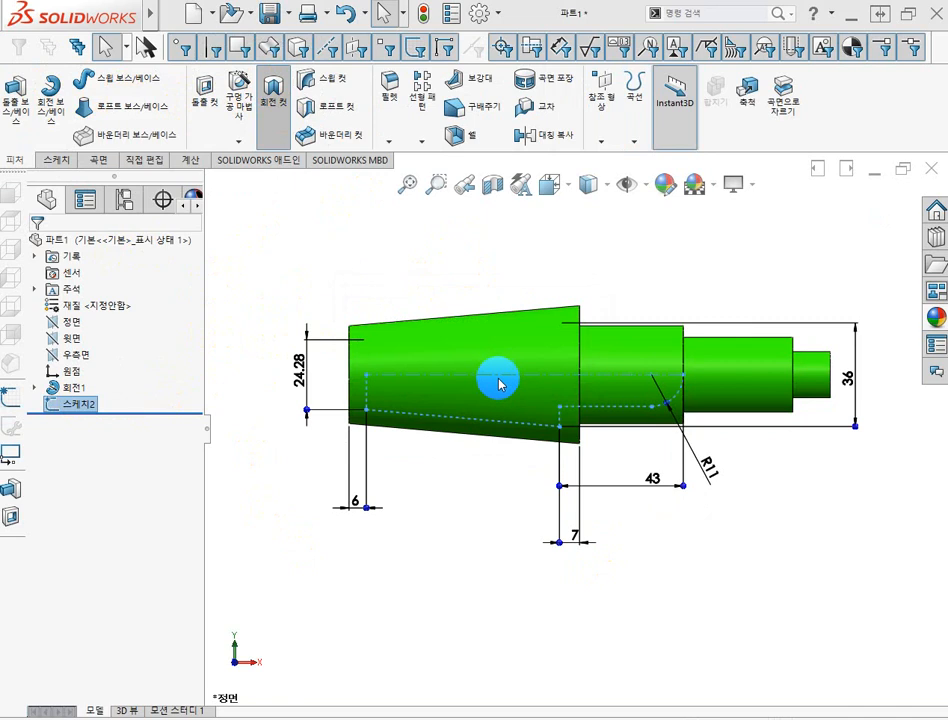
middle_drag(558, 506, 518, 548)
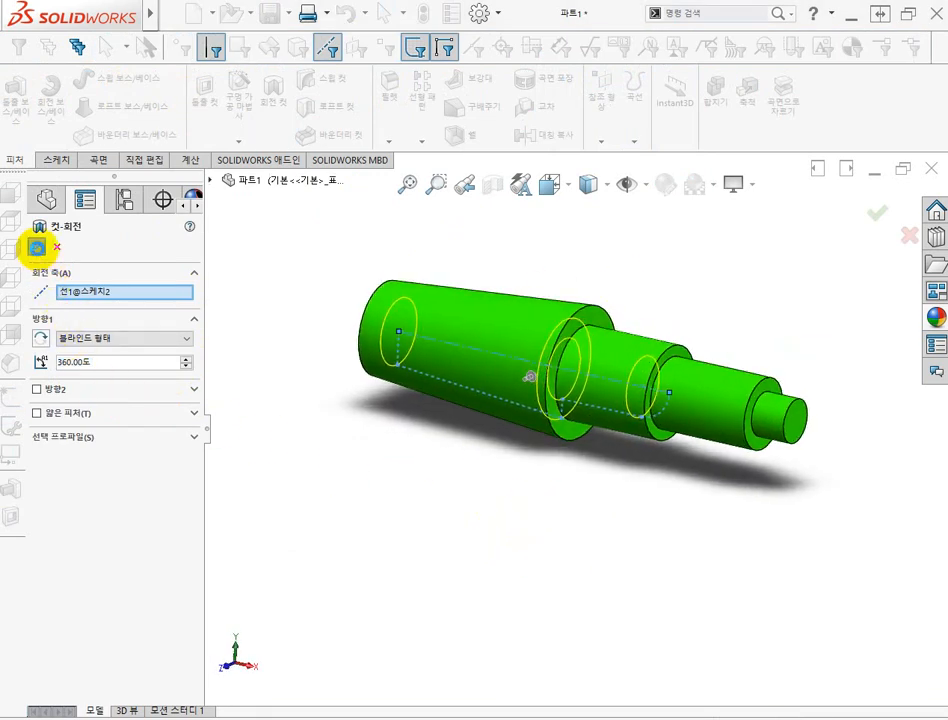
click(37, 247)
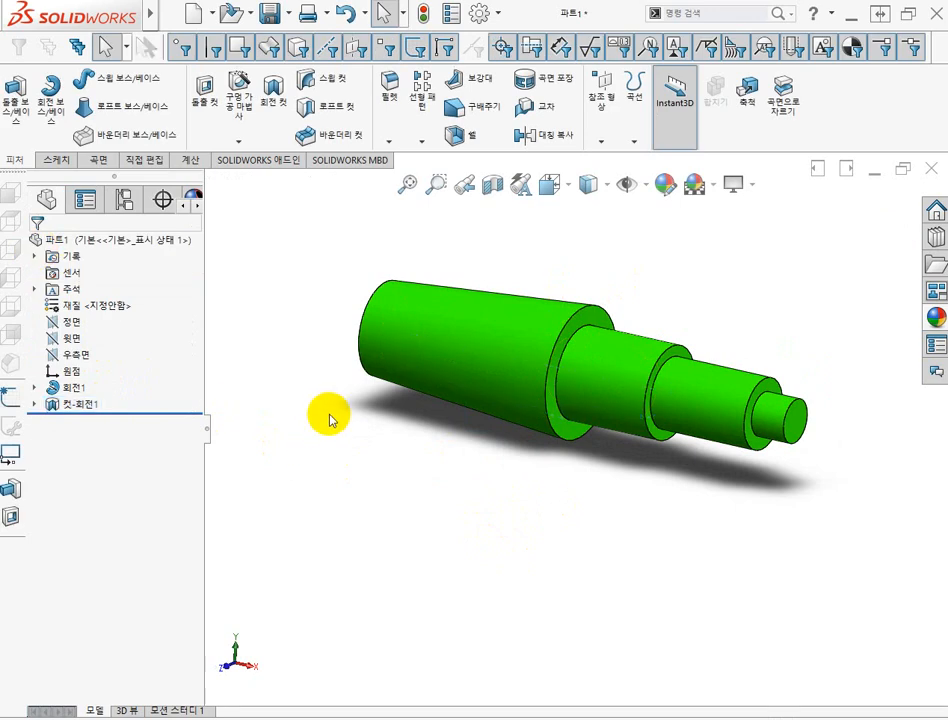
- Inspect the internal cavity with a section view on the Front plane, and turn the section view off
mouse_move(331, 420)
middle_down()
mouse_move(628, 394)
mouse_move(451, 408)
mouse_move(349, 404)
mouse_move(333, 436)
middle_up()
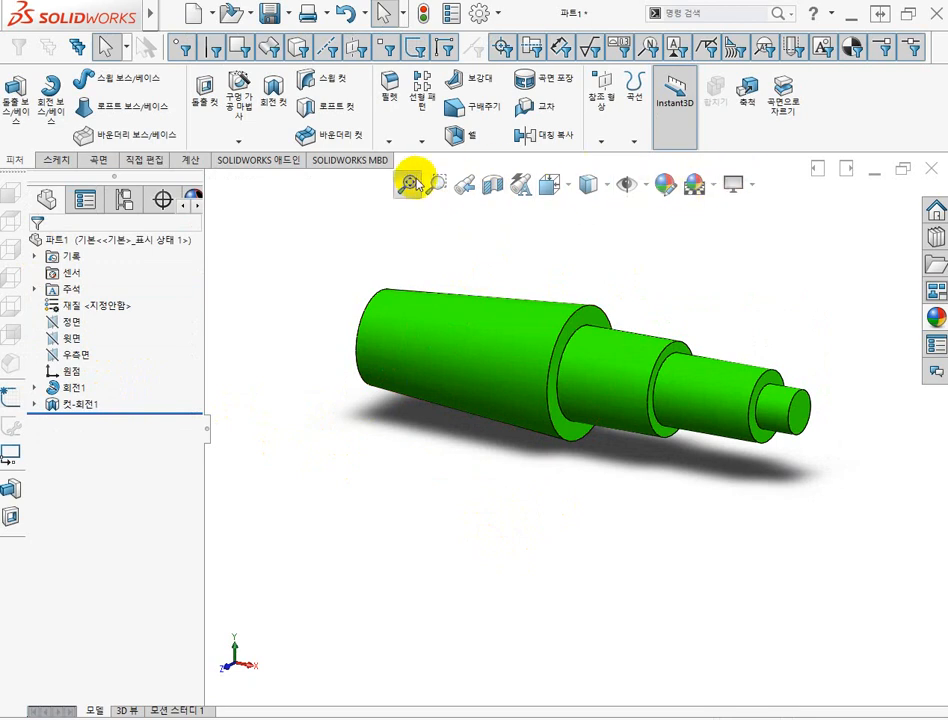
click(491, 195)
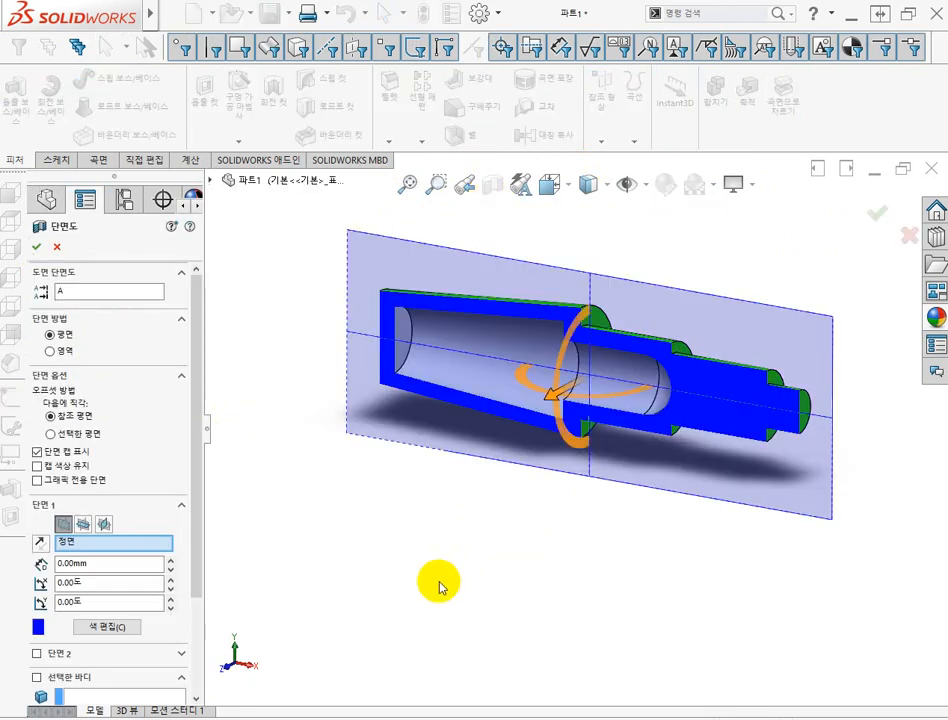
middle_drag(440, 587, 421, 542)
click(36, 246)
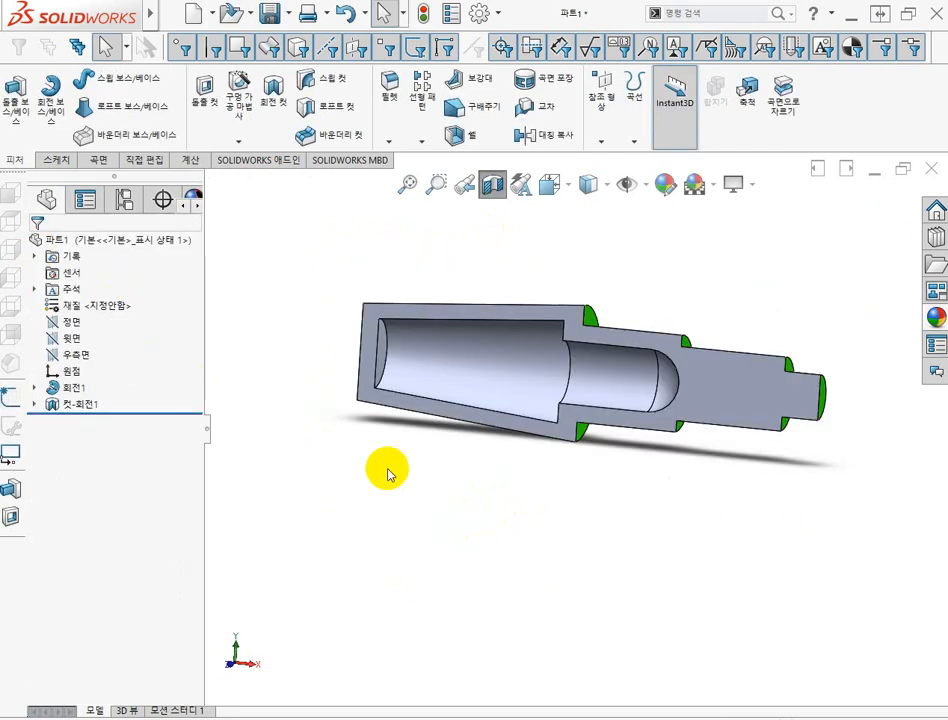
middle_drag(389, 474, 451, 466)
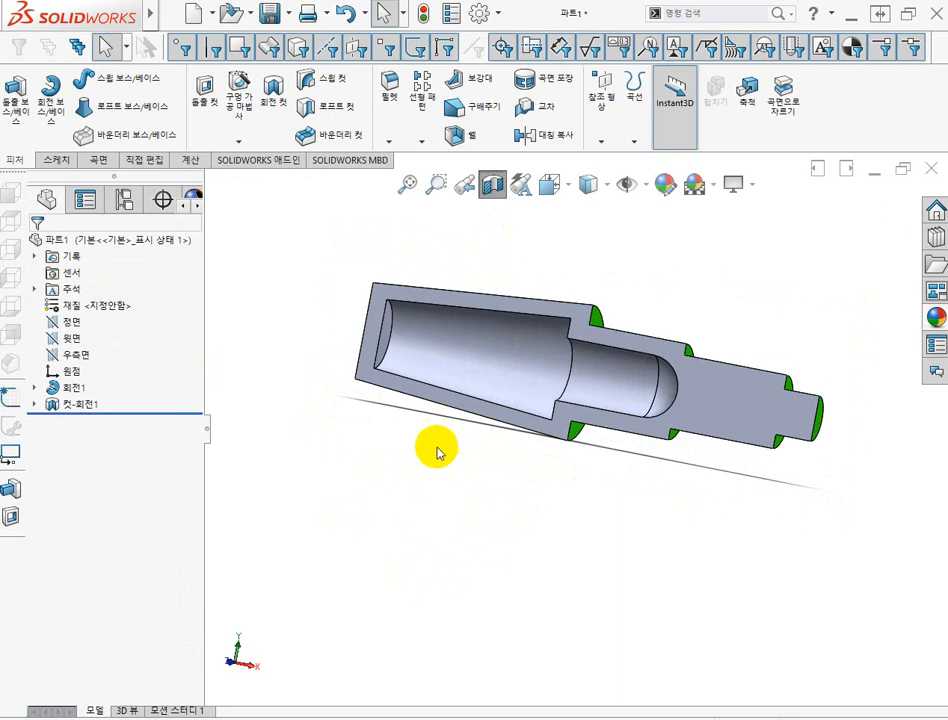
click(493, 187)
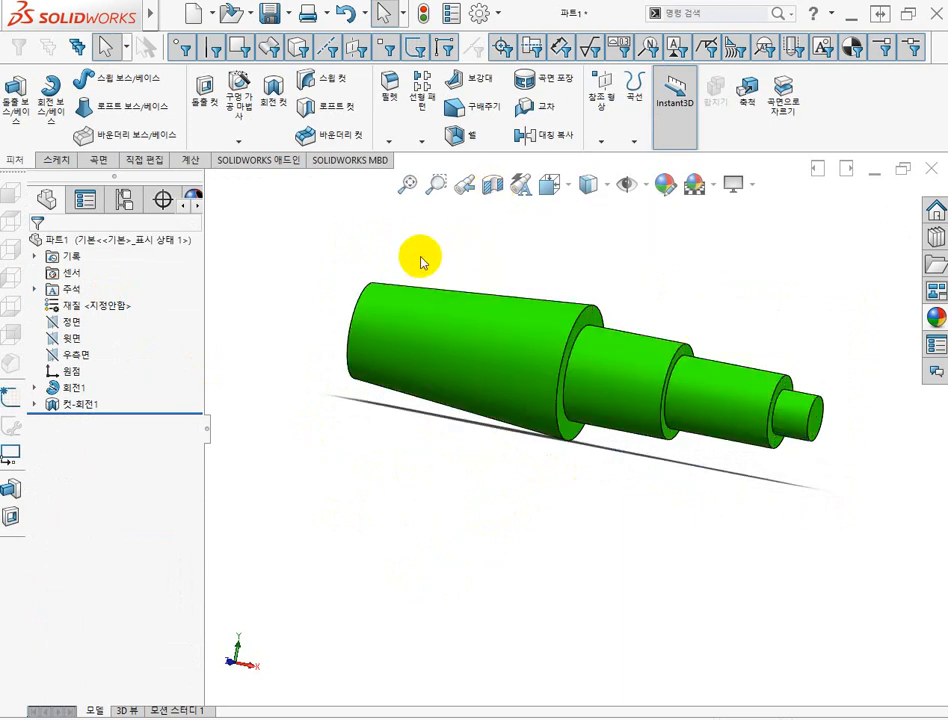
middle_drag(423, 254, 387, 307)
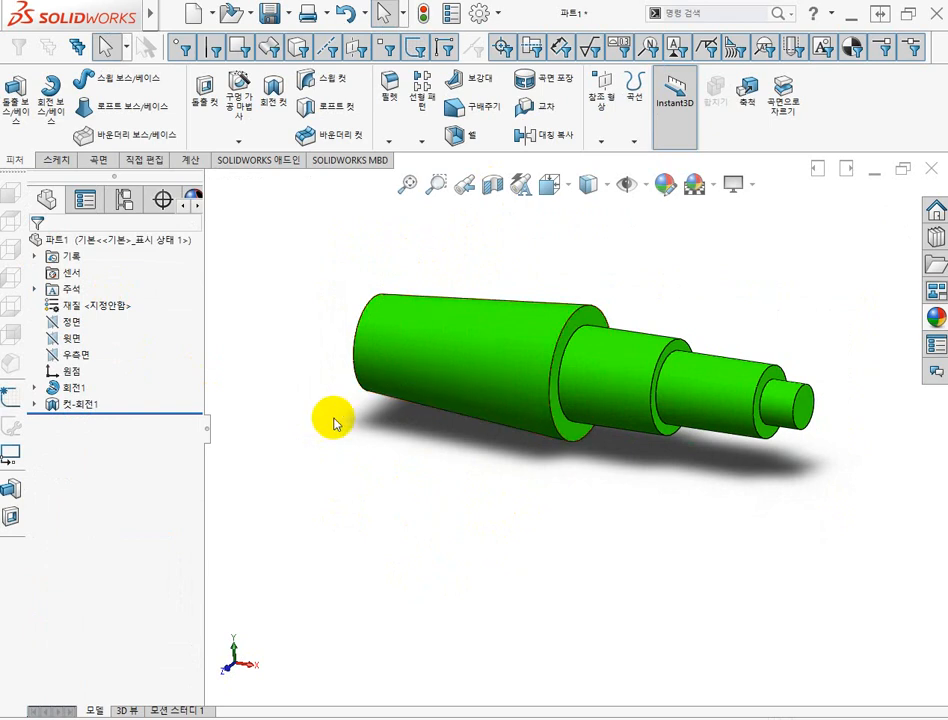
- Place SOLIDWORKS beside the 회전컷ex003 PDF drawing and examine the trapezoidal pocket's shape and dimensions on the tapered section
click(880, 14)
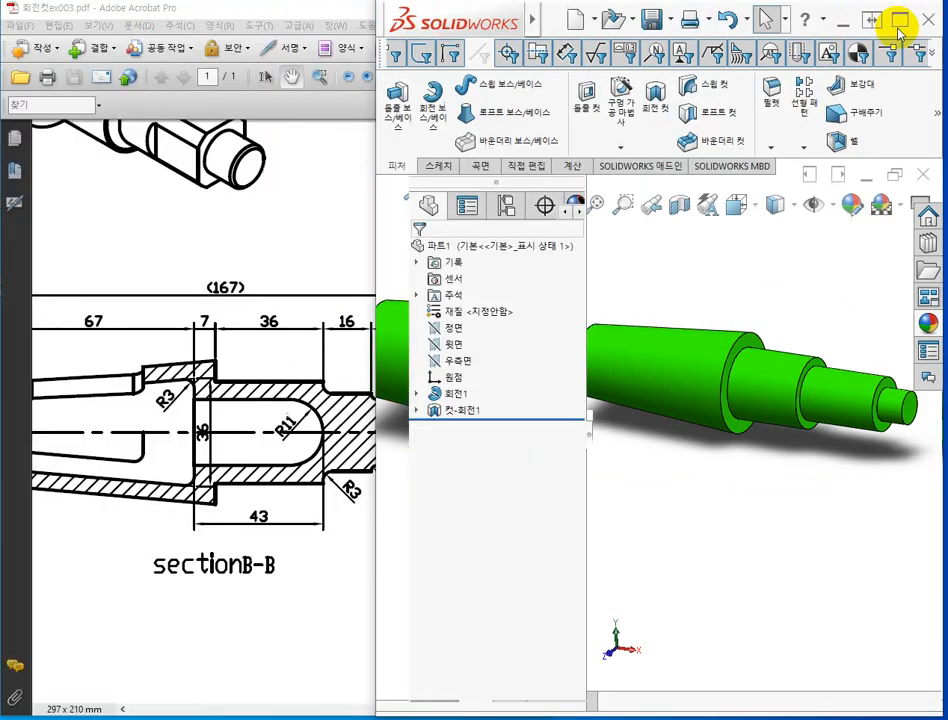
drag(131, 370, 402, 349)
mouse_move(169, 456)
mouse_down()
mouse_move(258, 402)
mouse_move(505, 365)
mouse_up()
drag(125, 399, 491, 383)
mouse_move(221, 344)
mouse_down()
mouse_move(245, 396)
mouse_move(256, 464)
mouse_up()
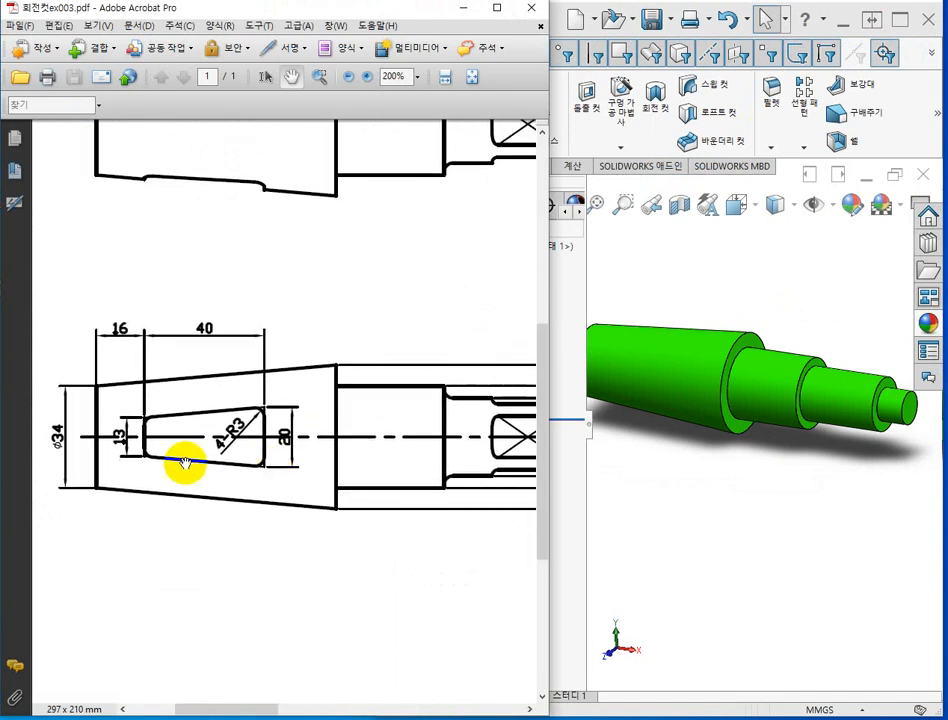
mouse_move(203, 343)
mouse_down()
mouse_move(226, 521)
mouse_move(228, 508)
mouse_up()
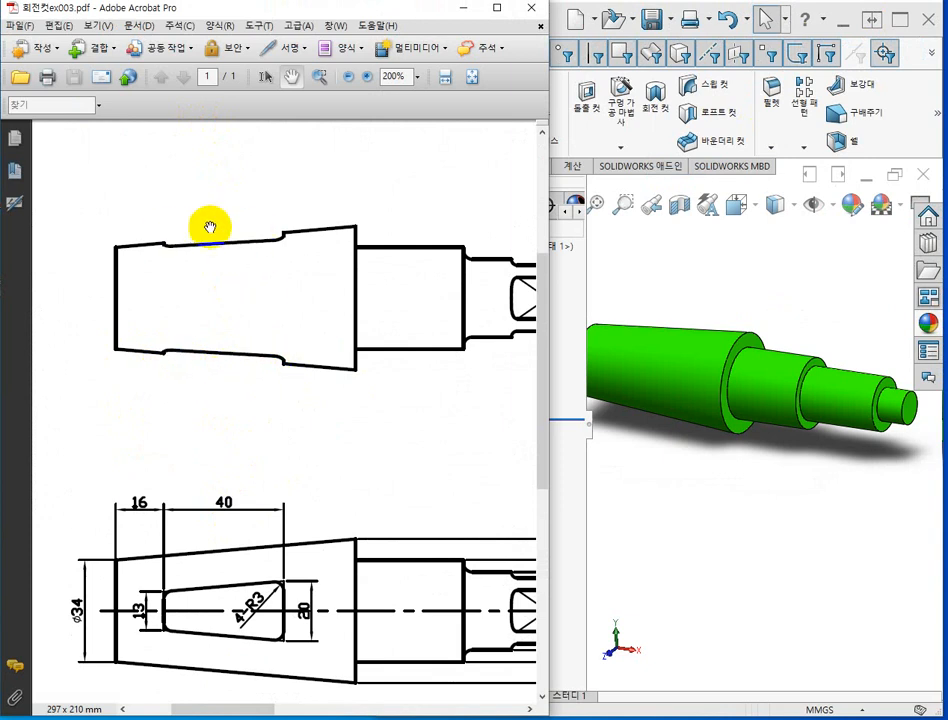
drag(260, 458, 224, 316)
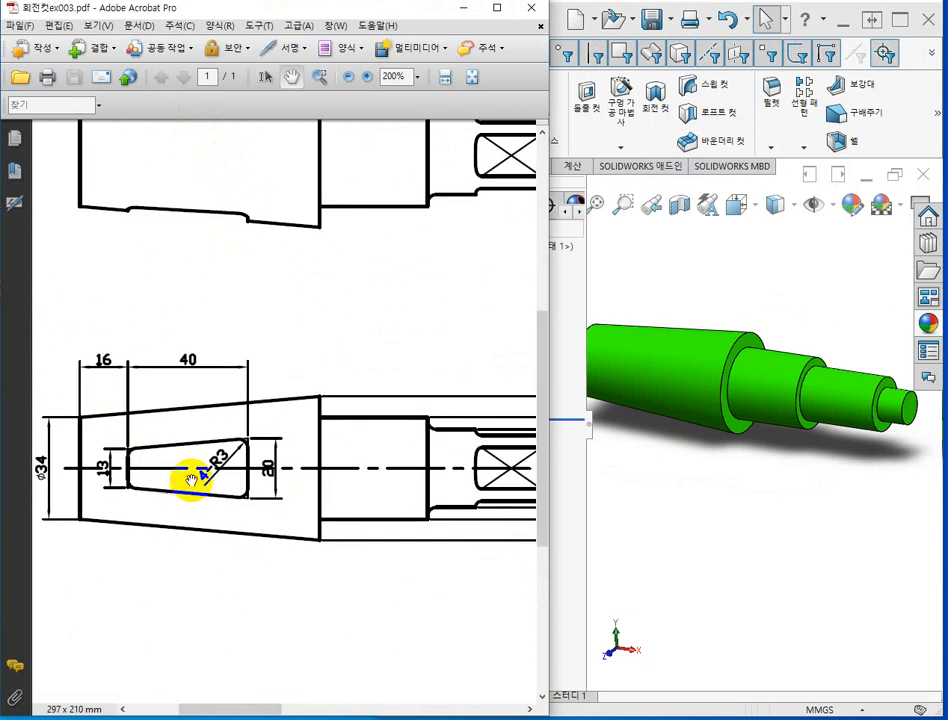
mouse_move(197, 444)
mouse_down()
mouse_move(237, 395)
mouse_move(230, 414)
mouse_up()
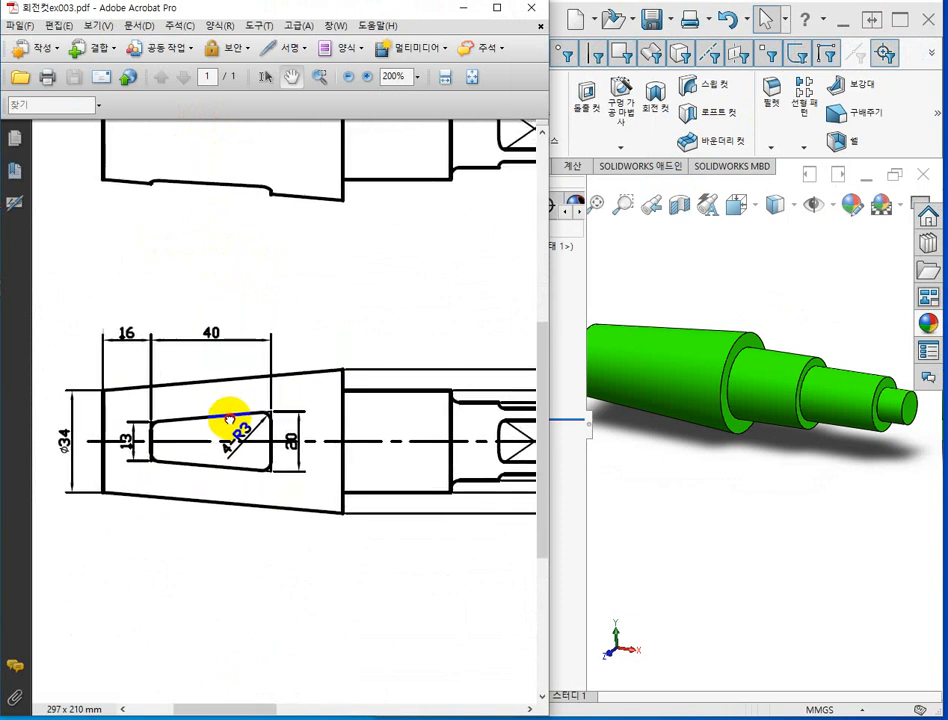
- Return to SOLIDWORKS and open a new sketch on the Front plane for the trapezoidal pocket
click(657, 566)
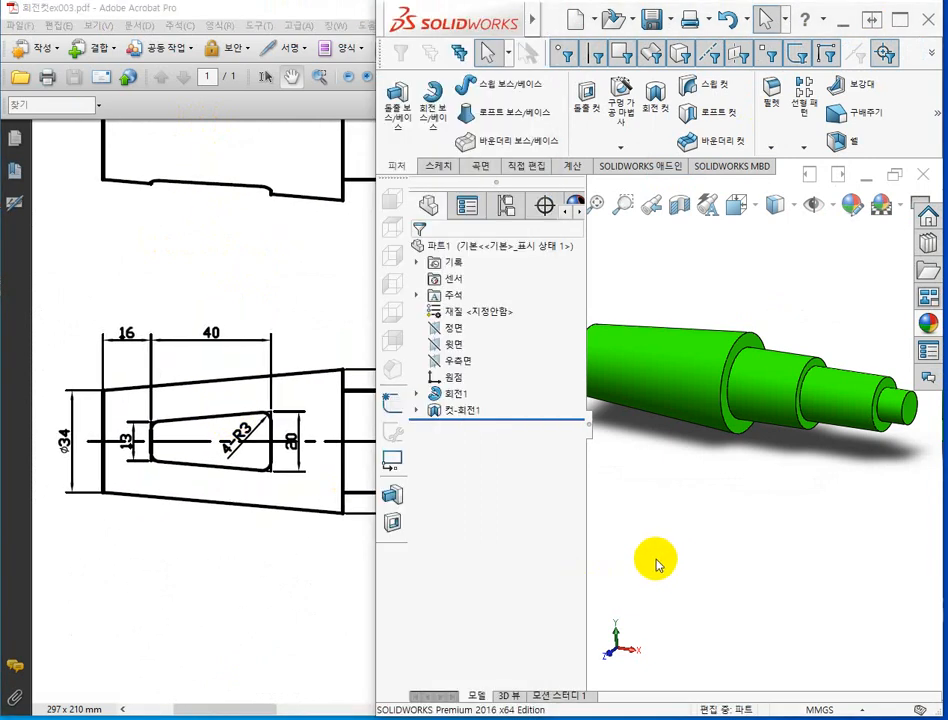
click(459, 333)
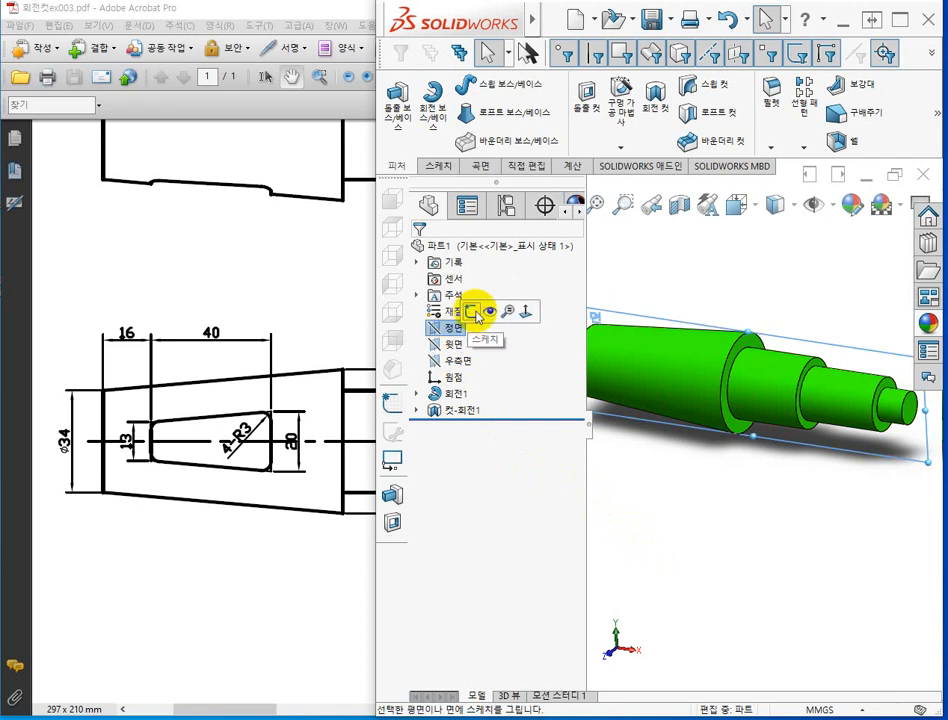
click(472, 313)
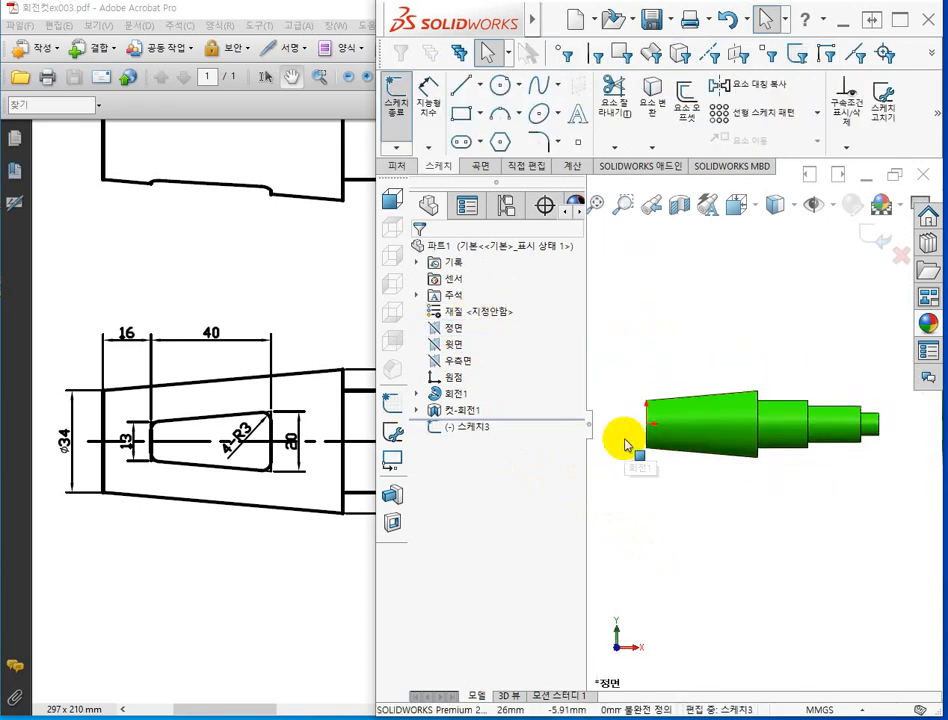
scroll(660, 438, down, 4)
scroll(716, 428, up, 2)
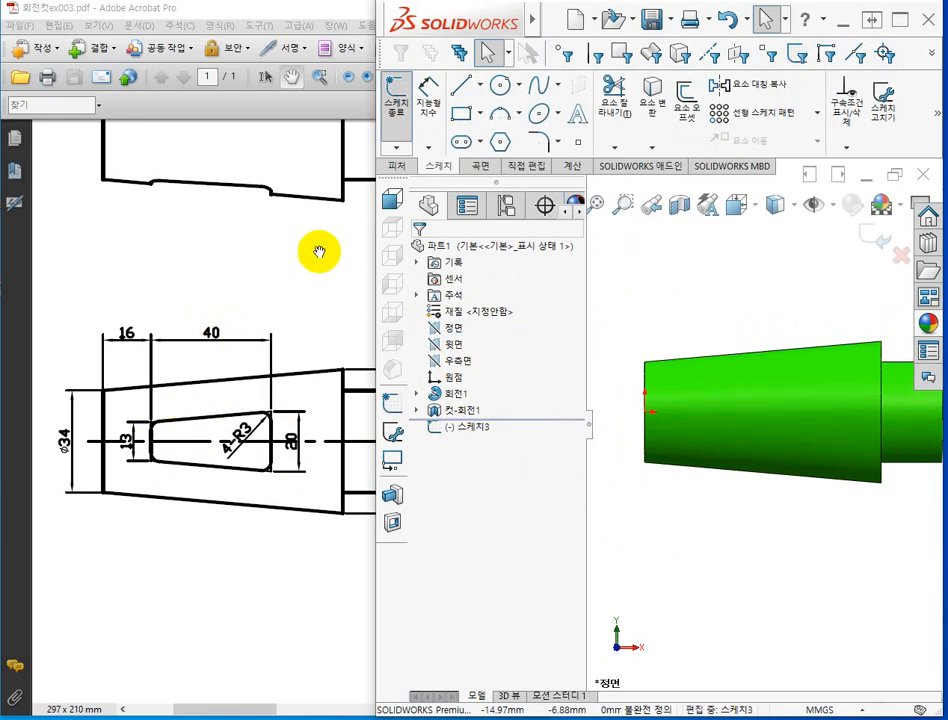
- Sketch a closed trapezoid on the tapered section with vertical ends, the narrow end about 15.5 mm high and the upper edge about 40 mm long
click(467, 90)
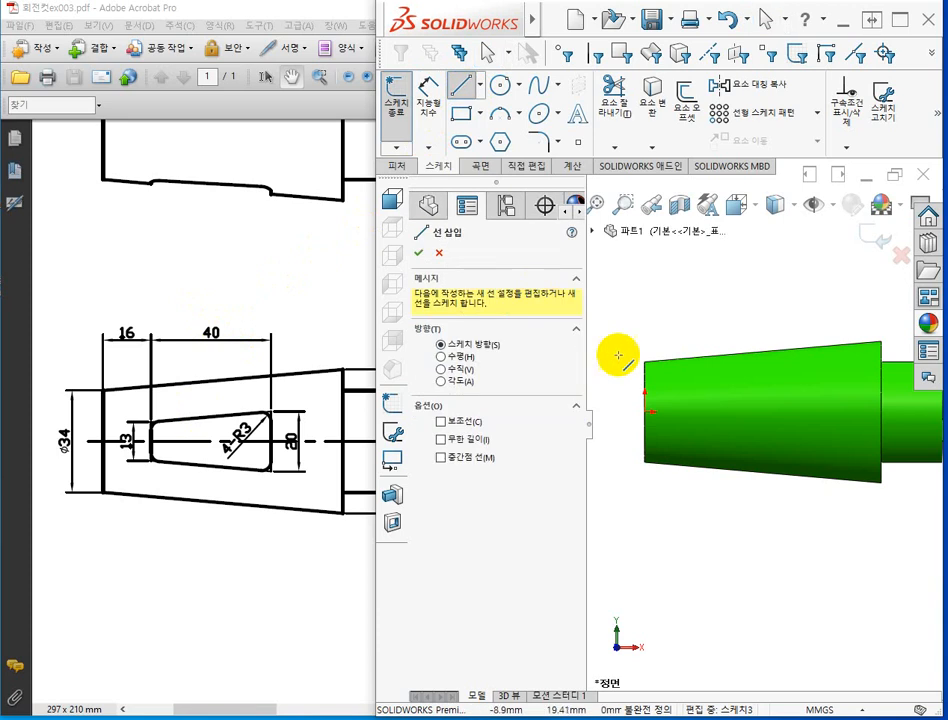
scroll(733, 404, down, 2)
scroll(727, 402, up, 2)
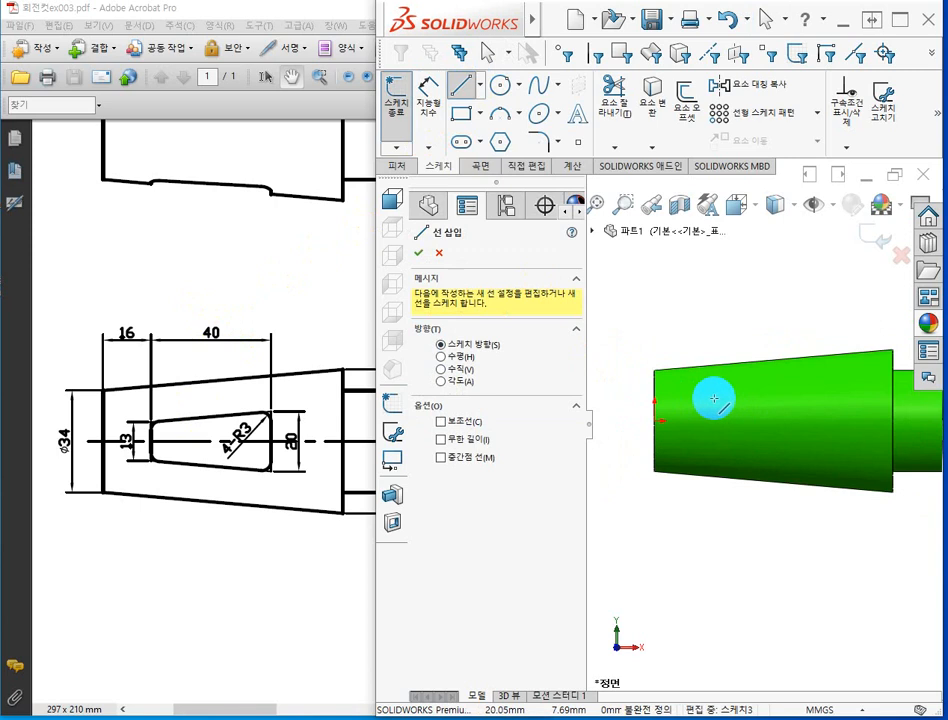
drag(714, 399, 714, 450)
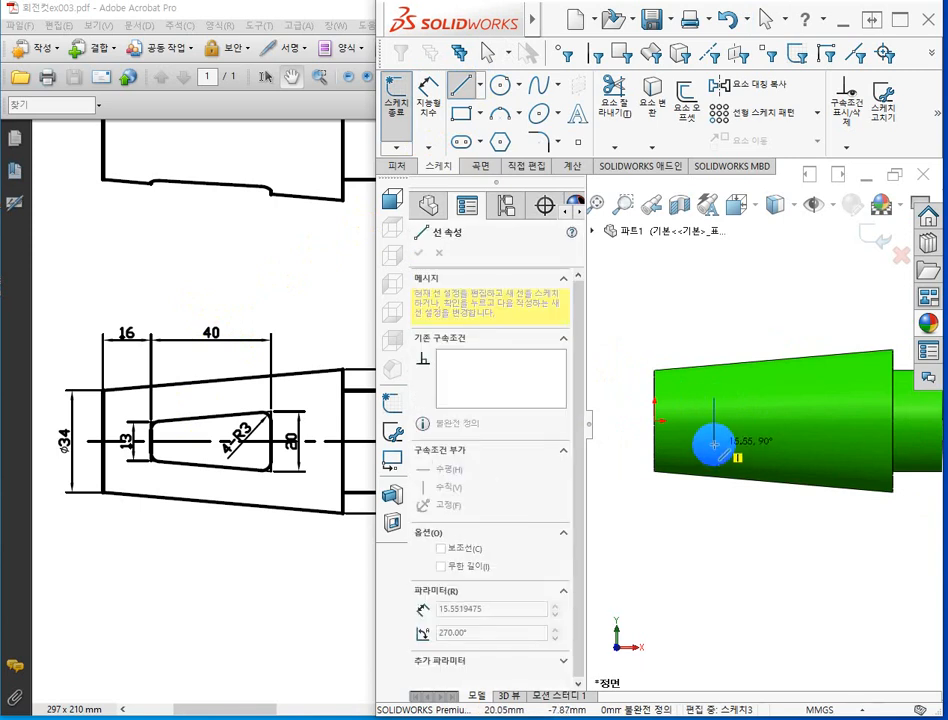
click(714, 444)
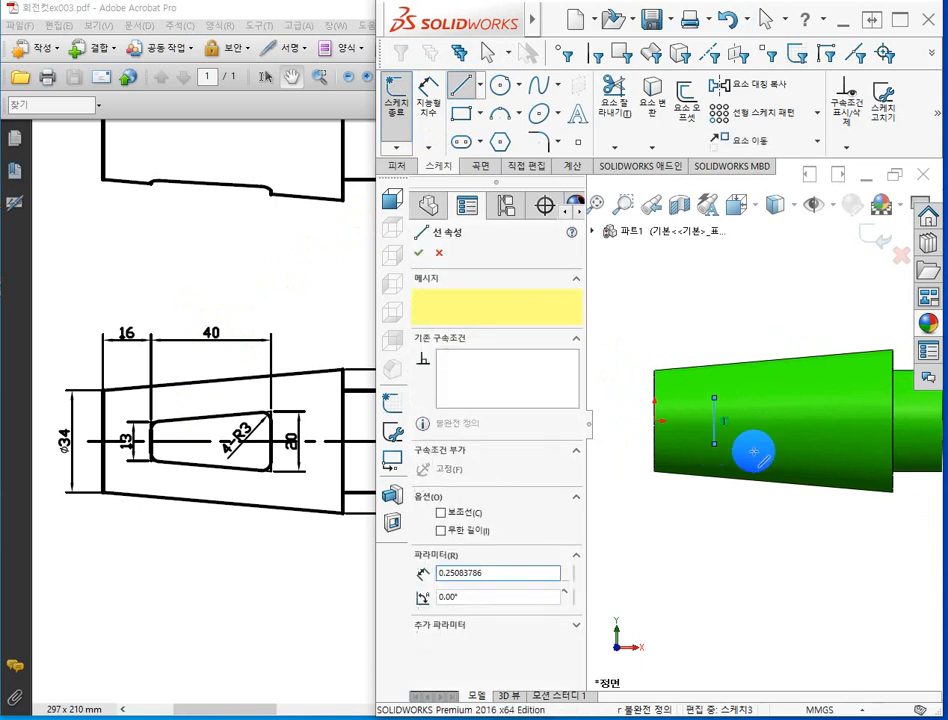
click(831, 459)
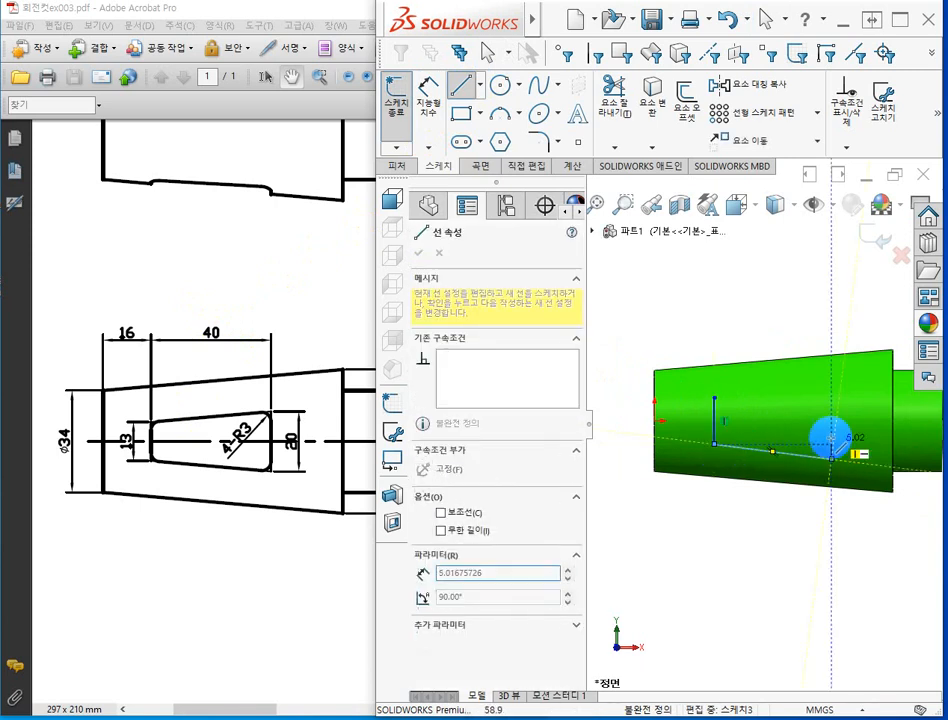
click(831, 379)
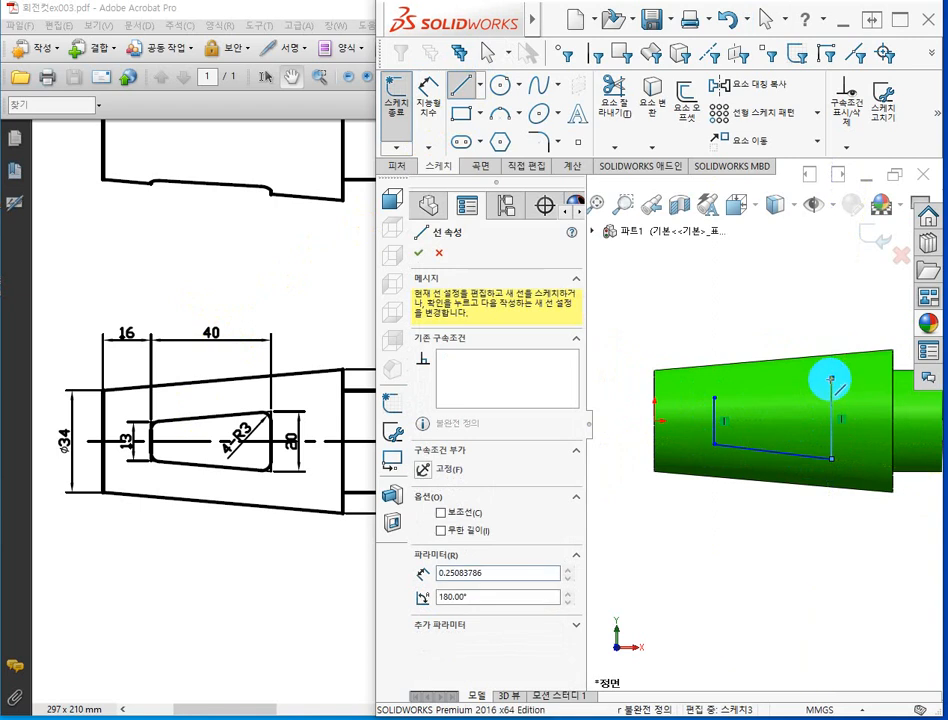
click(714, 398)
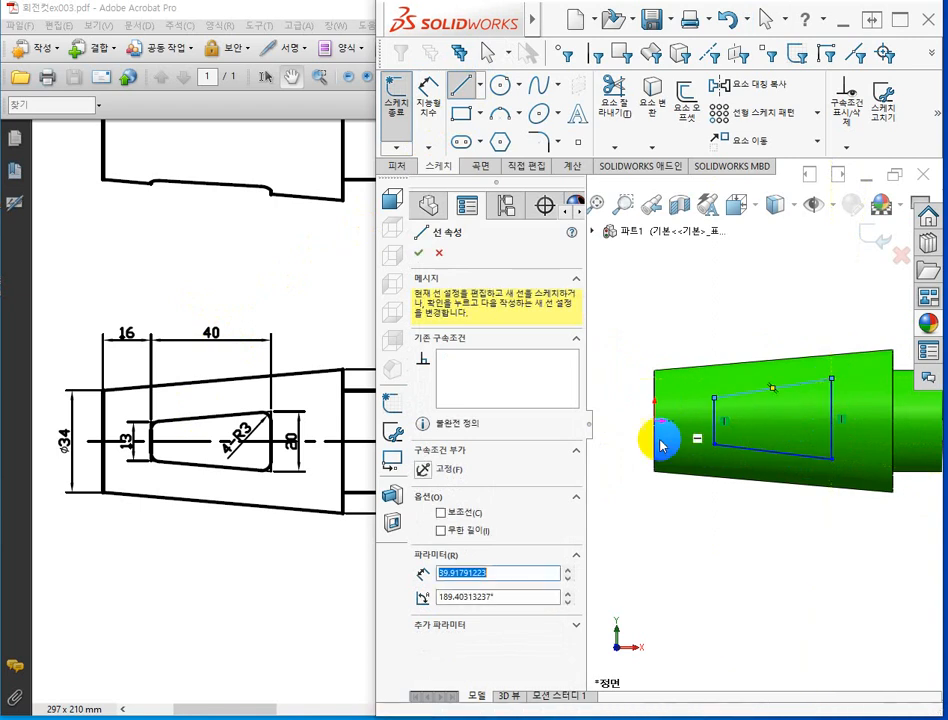
click(418, 262)
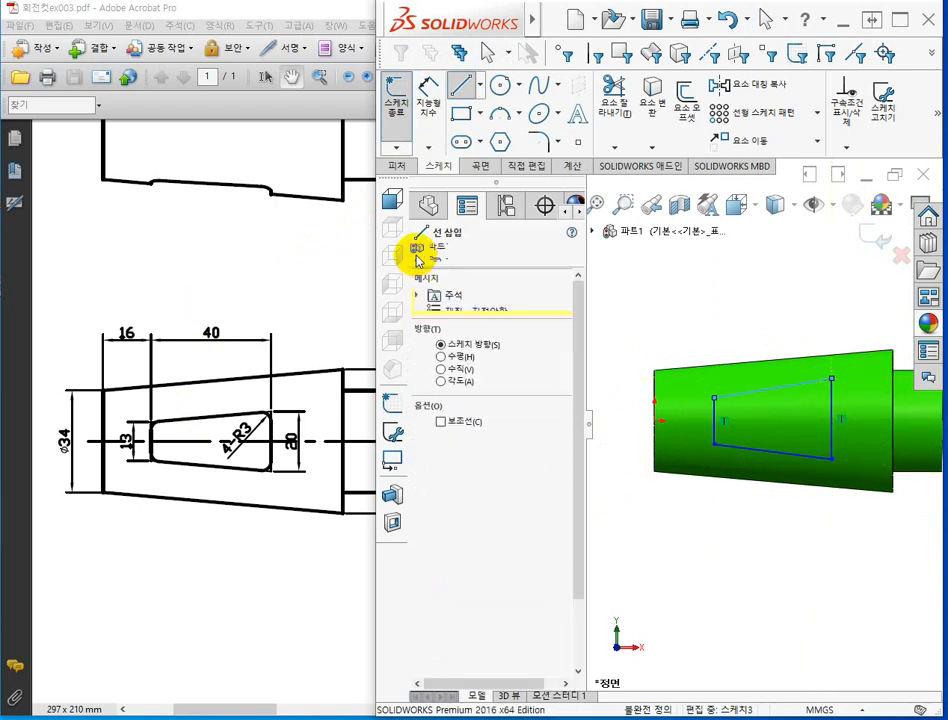
click(713, 597)
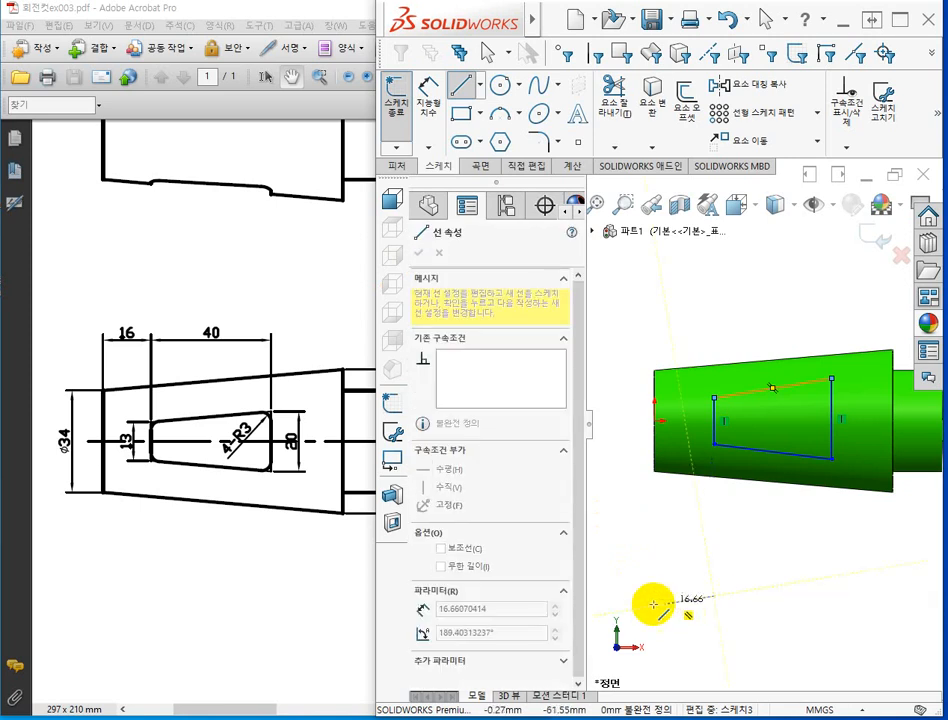
key(Escape)
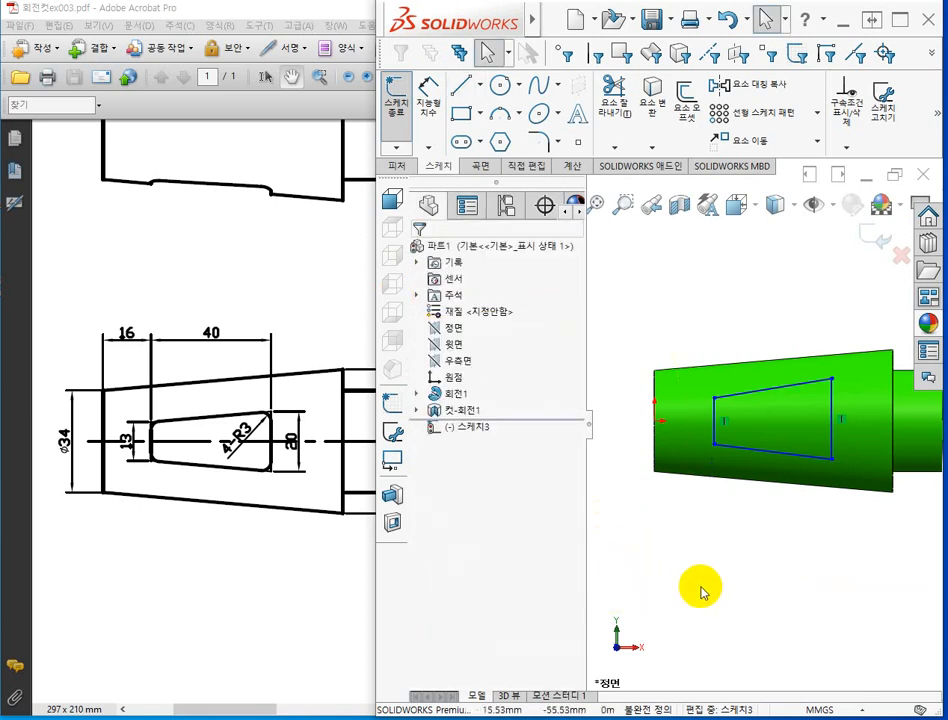
- Draw a construction centreline connecting the midpoints of the trapezoid's two vertical ends, about 39.4 mm long
scroll(829, 476, up, 3)
scroll(842, 445, down, 2)
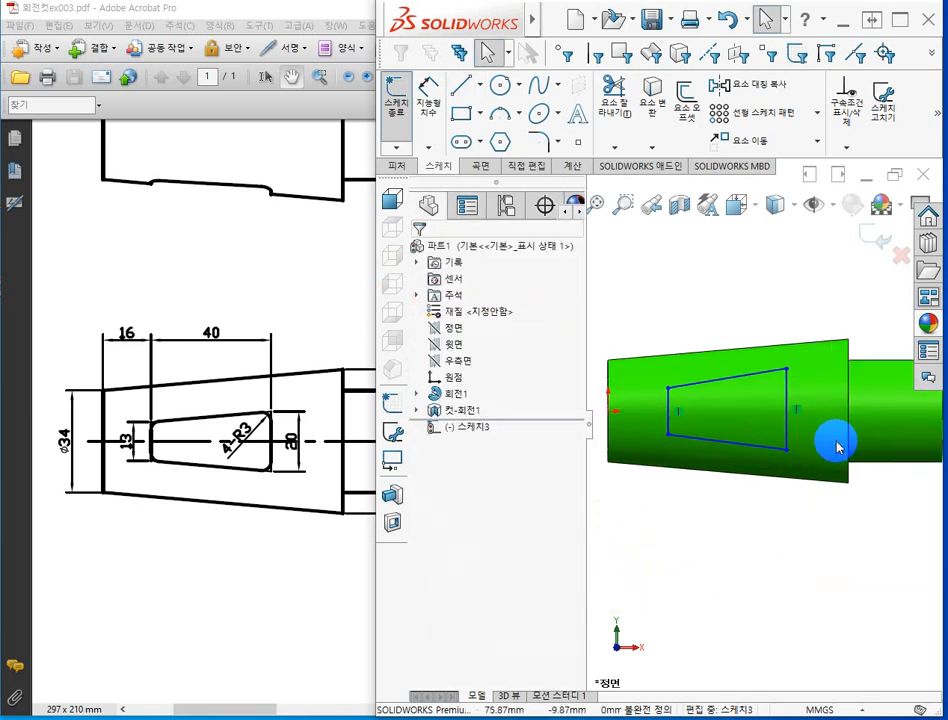
scroll(677, 461, up, 1)
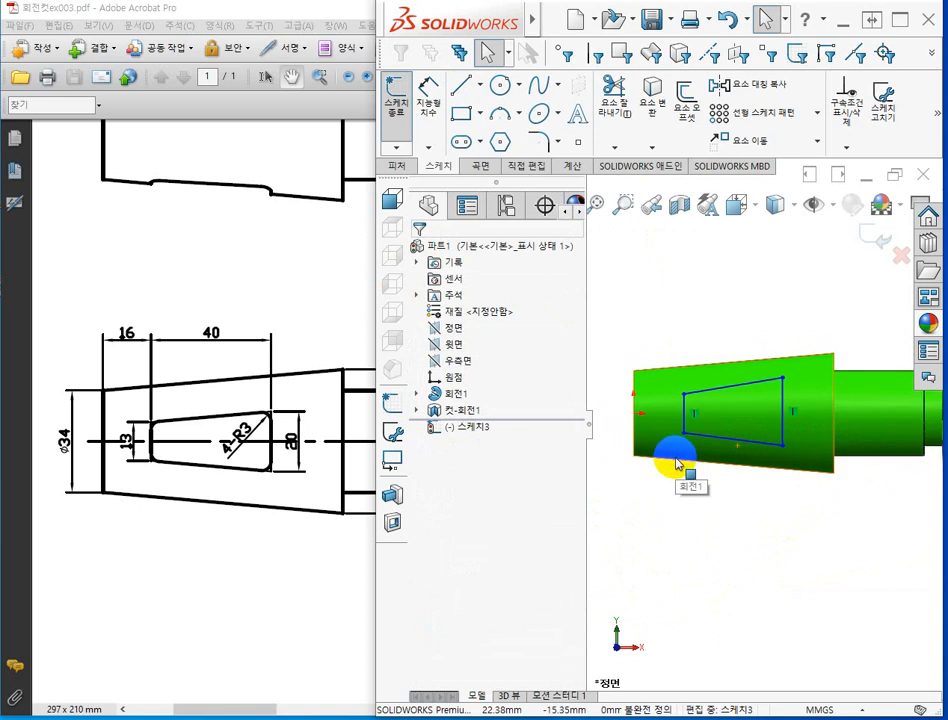
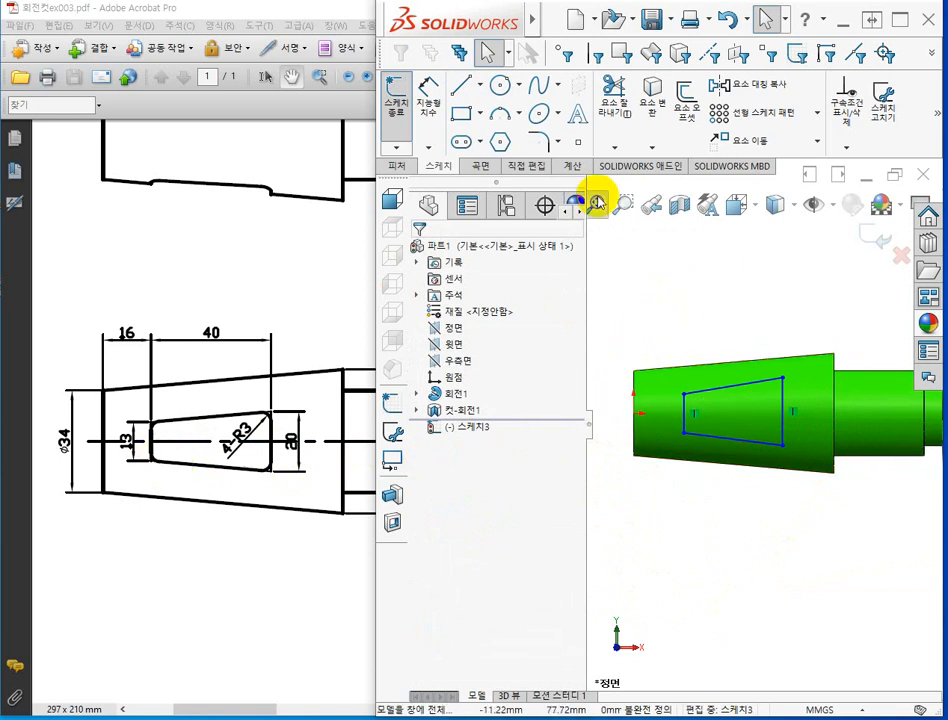
click(482, 88)
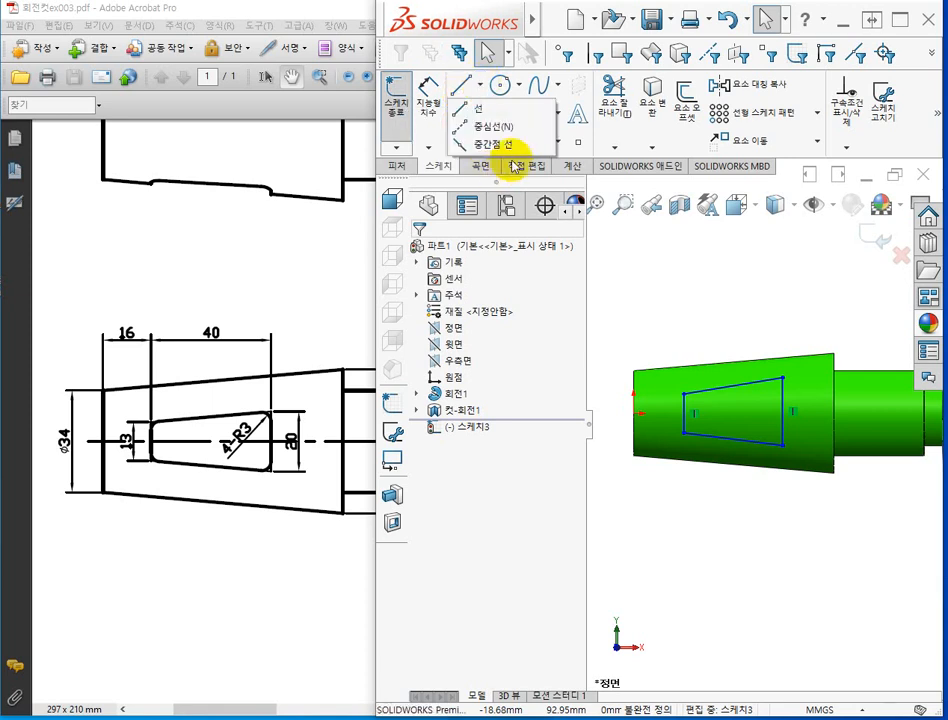
click(482, 127)
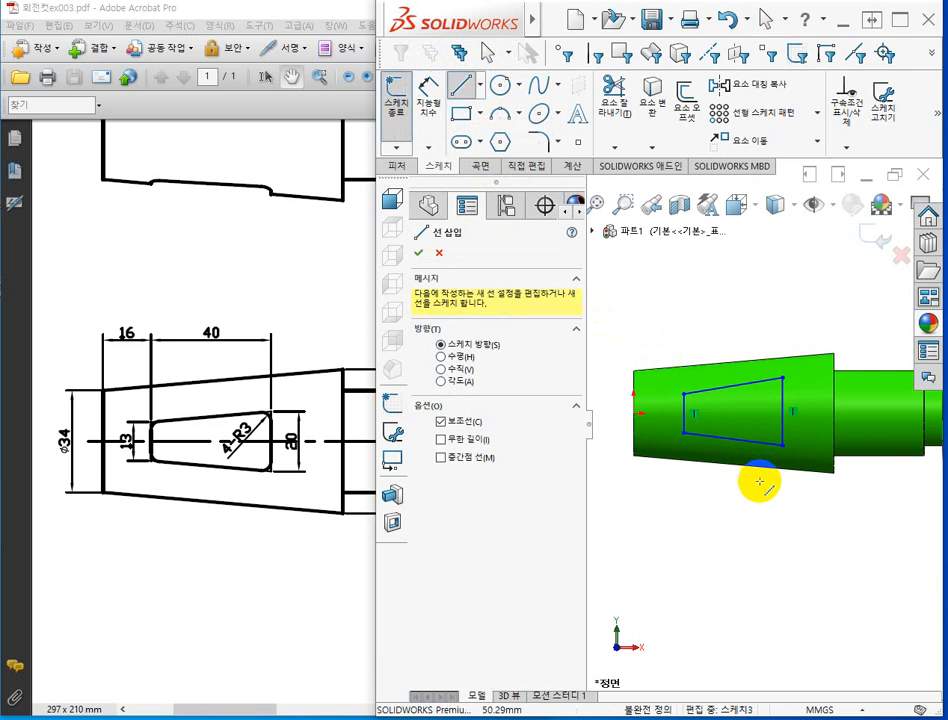
scroll(760, 484, down, 3)
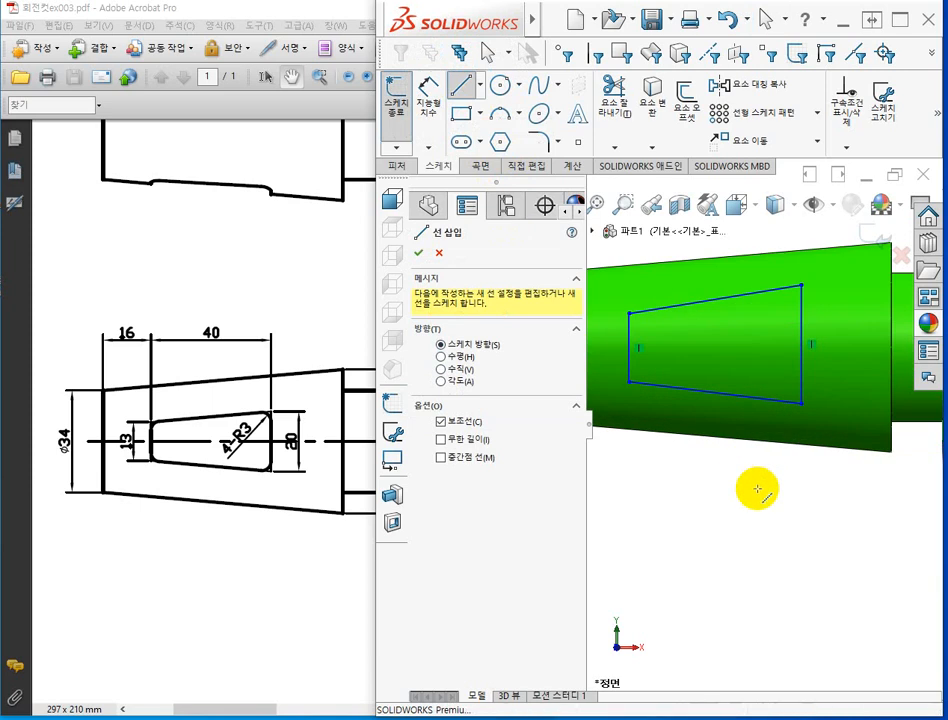
click(628, 348)
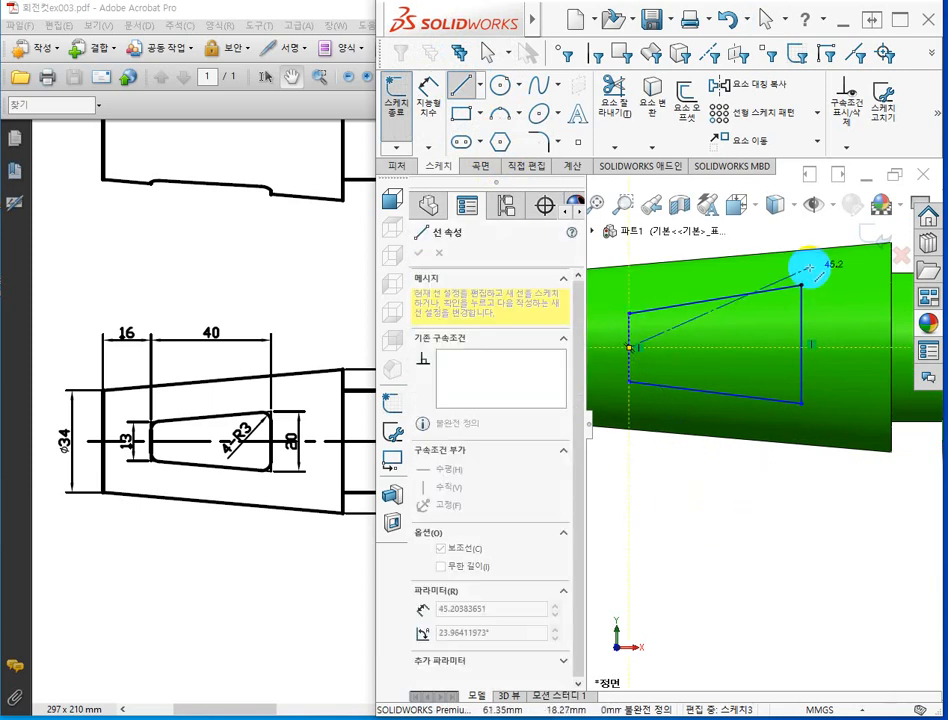
click(800, 343)
key(Escape)
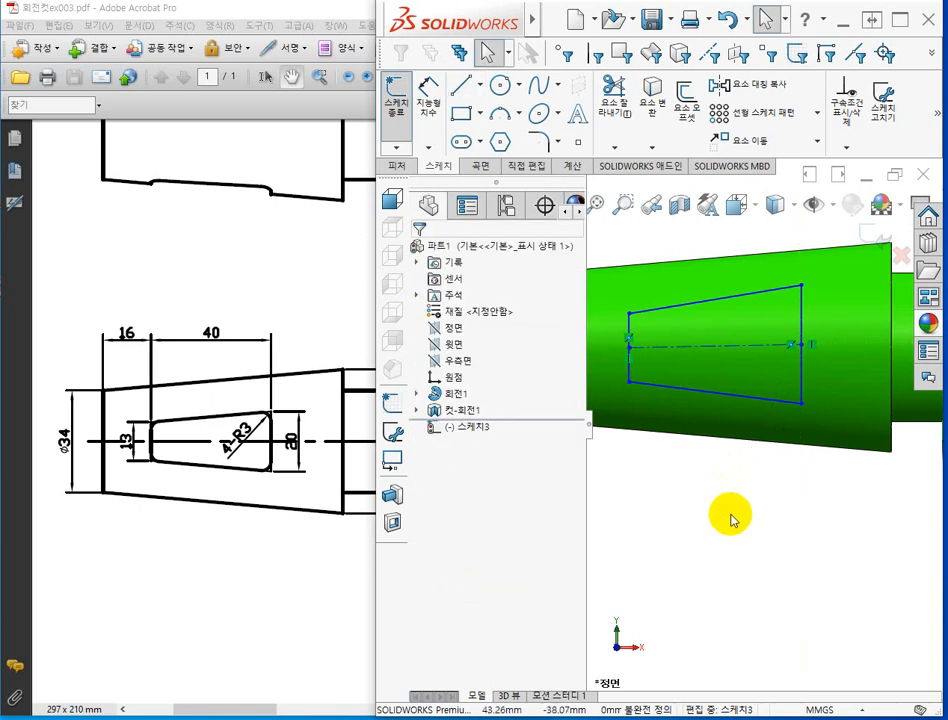
- Constrain the trapezoid's centreline to be horizontal and coincident with the origin
click(741, 350)
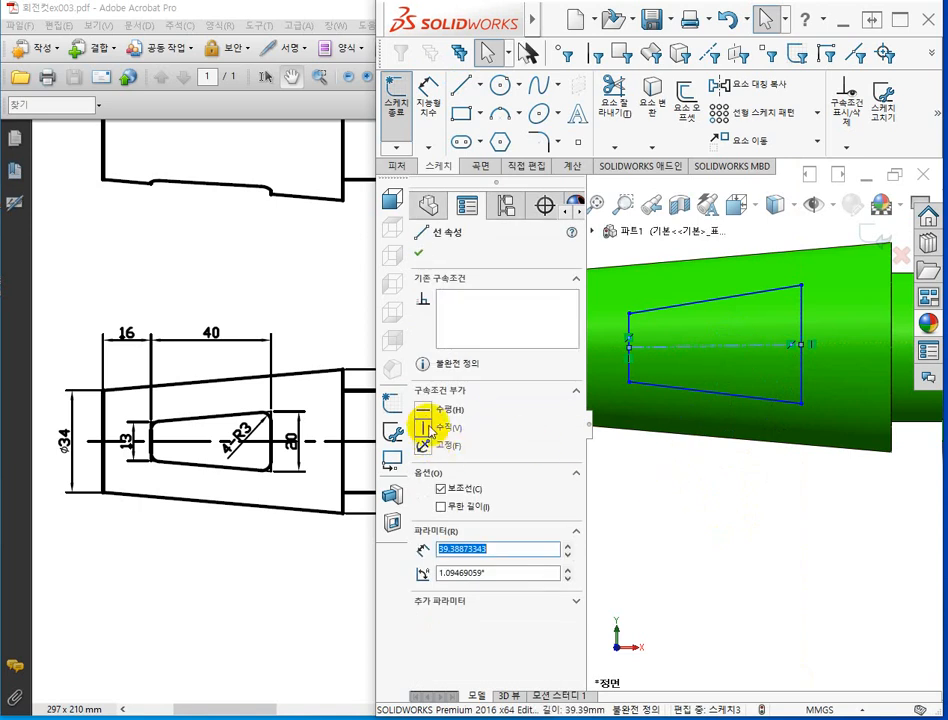
click(681, 491)
scroll(684, 490, up, 2)
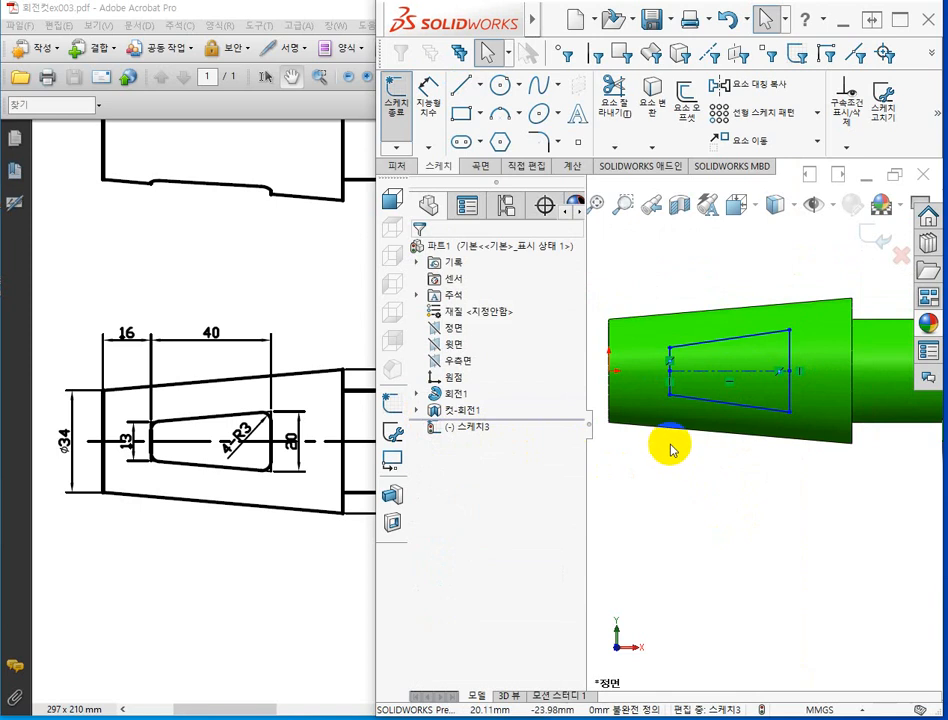
click(698, 378)
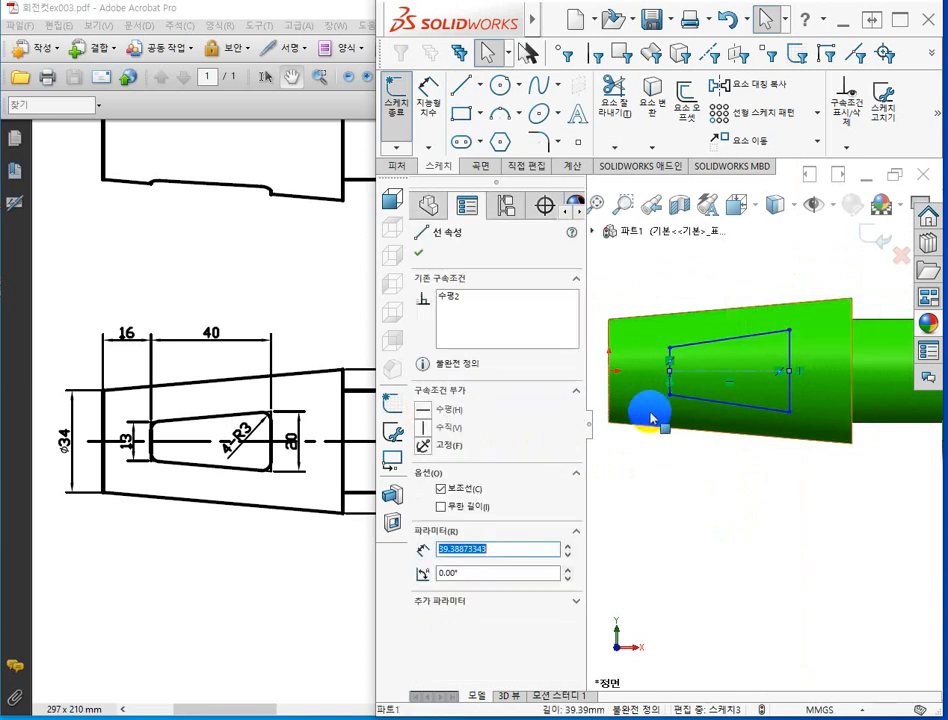
ctrl+click(610, 375)
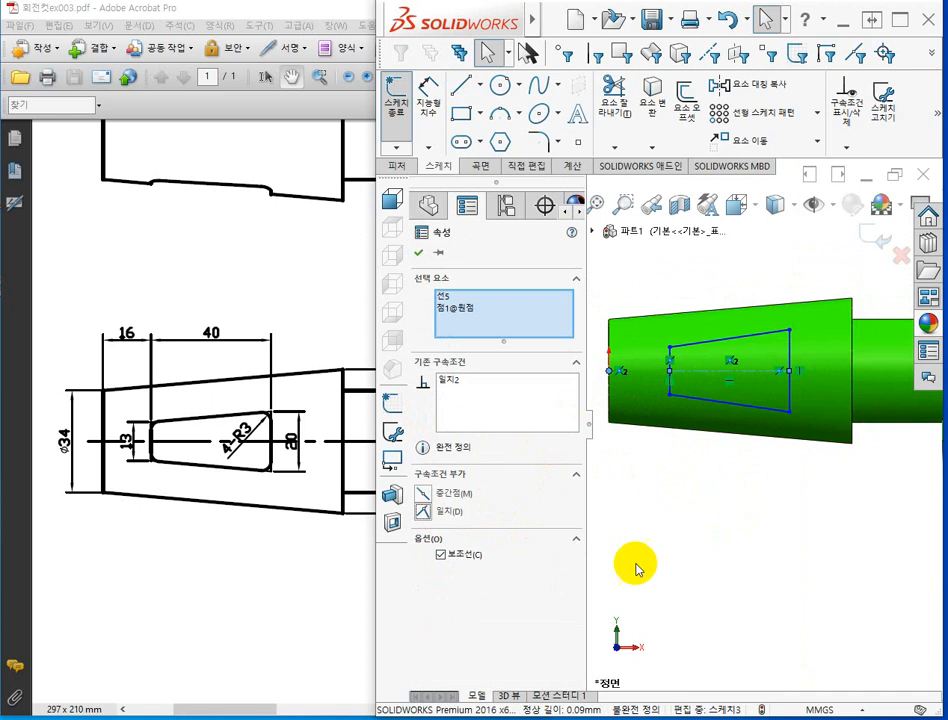
click(719, 561)
- Test the trapezoid's symmetry about the centreline by moving corners of its wide and narrow ends
click(789, 410)
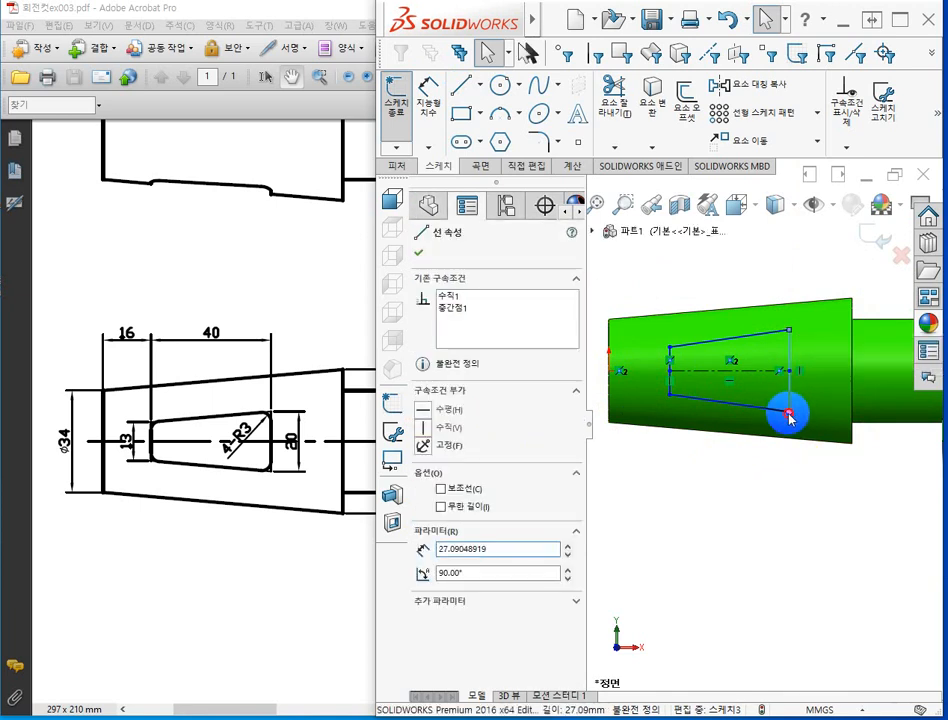
click(789, 410)
click(773, 497)
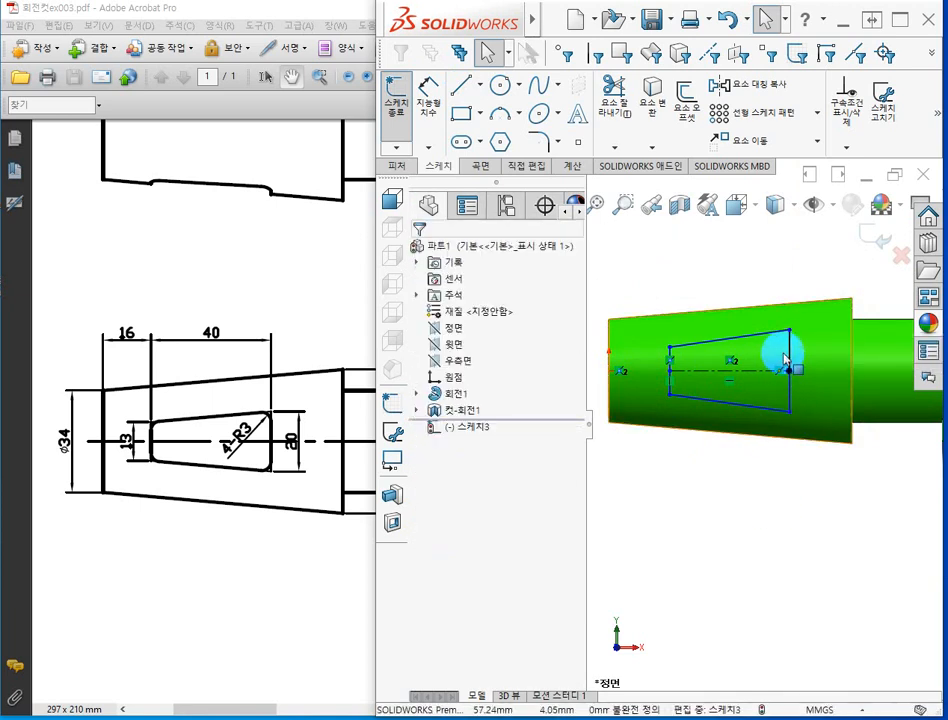
click(789, 320)
click(745, 468)
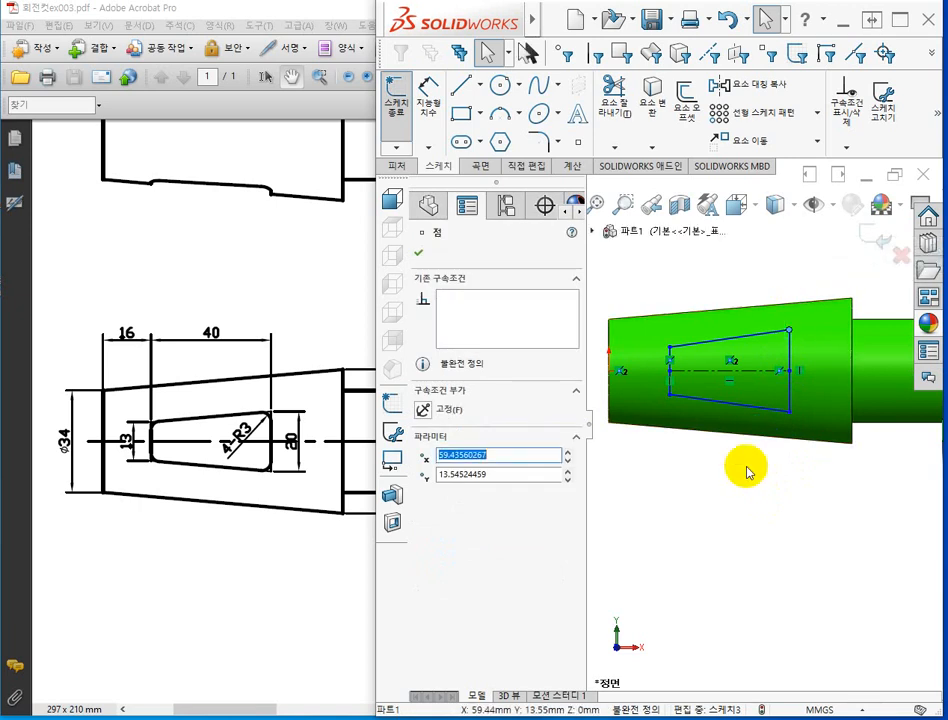
click(789, 411)
mouse_move(791, 432)
mouse_down()
mouse_move(787, 495)
mouse_move(787, 417)
mouse_move(796, 404)
mouse_move(789, 414)
mouse_up()
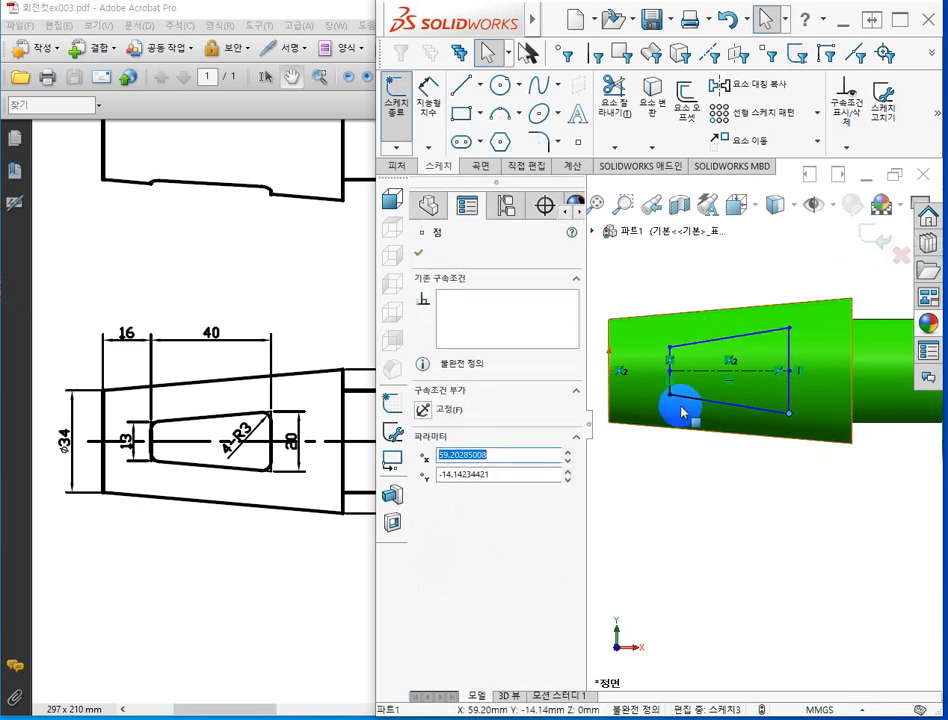
mouse_move(668, 412)
mouse_down()
mouse_move(656, 409)
mouse_move(659, 396)
mouse_up()
click(682, 532)
- Dimension the horizontal distance from the origin to the trapezoid's narrow end as 16 mm
scroll(695, 525, up, 1)
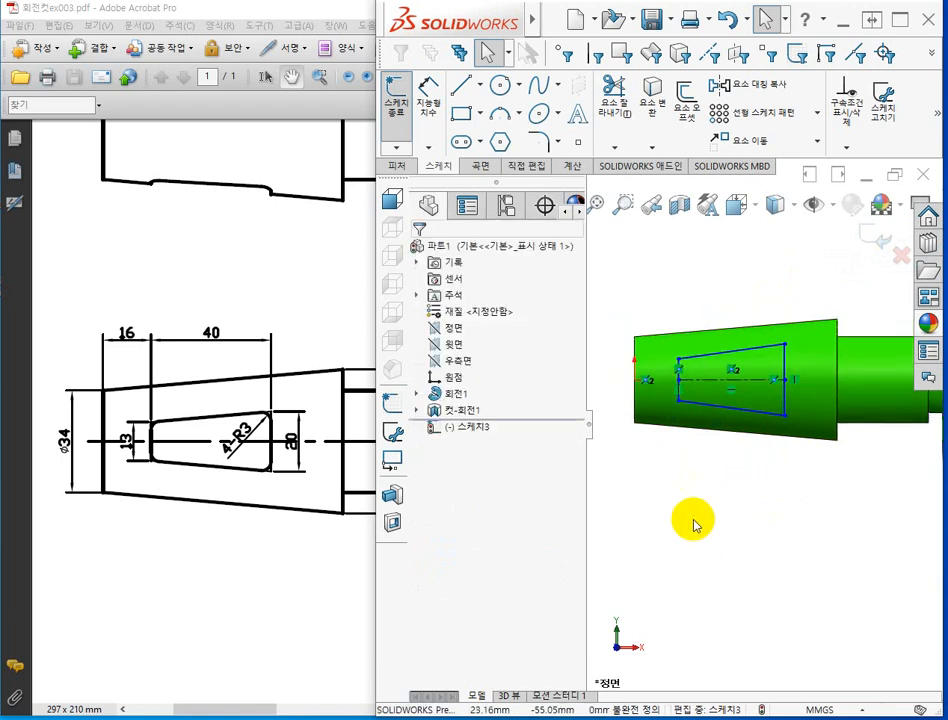
scroll(686, 493, up, 1)
scroll(684, 470, down, 2)
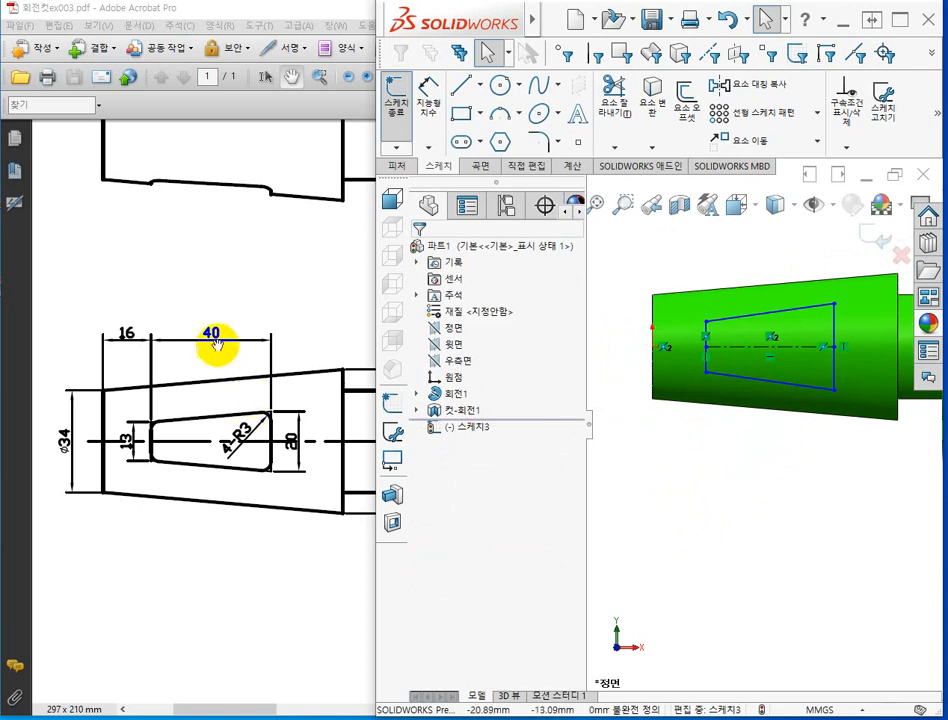
click(430, 95)
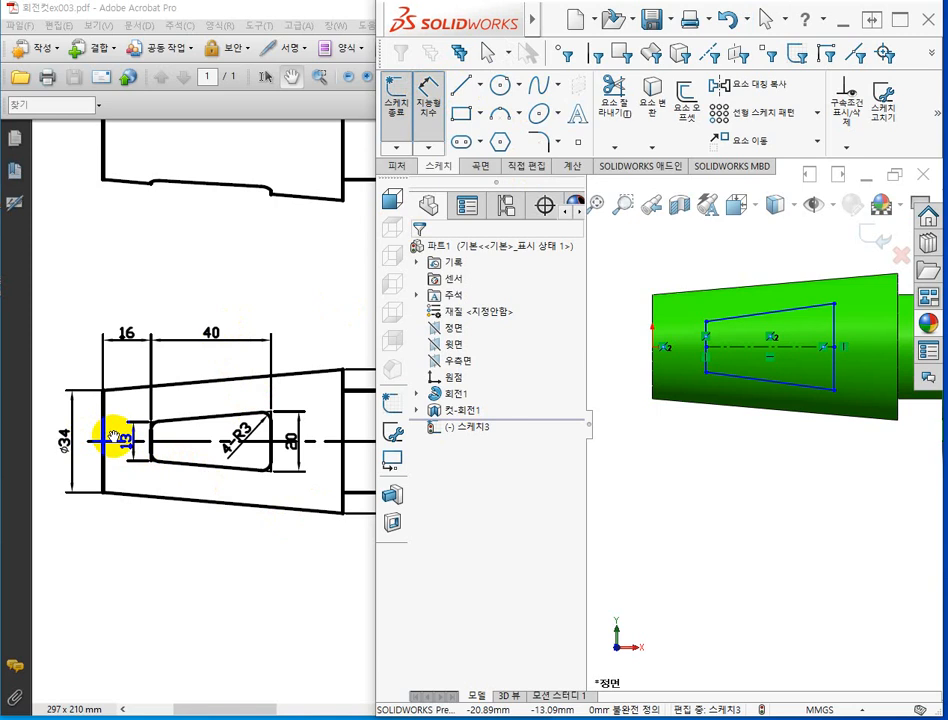
click(652, 348)
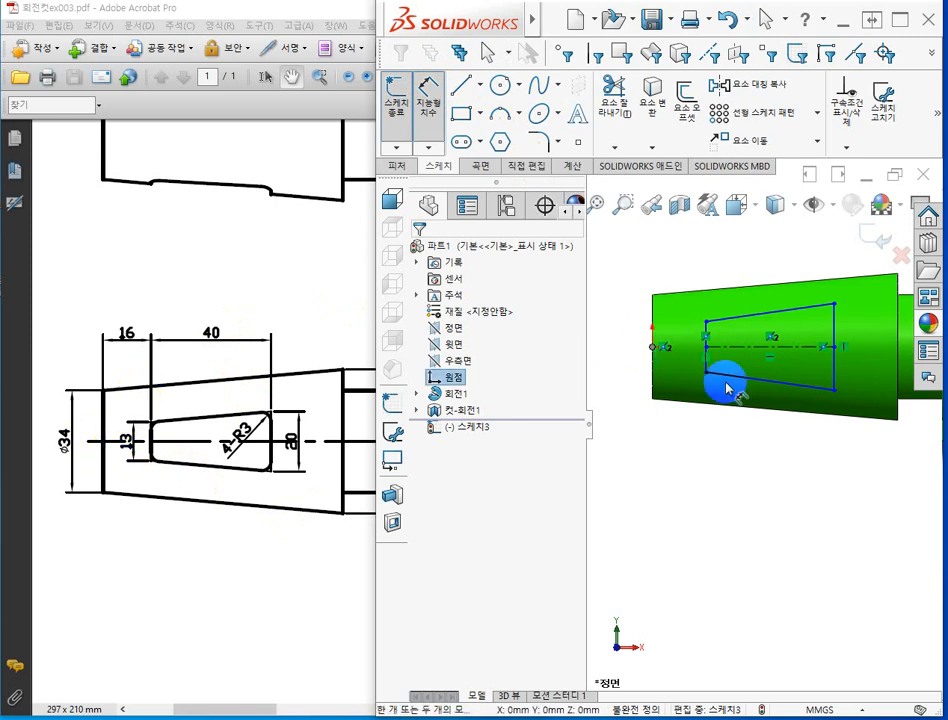
click(704, 330)
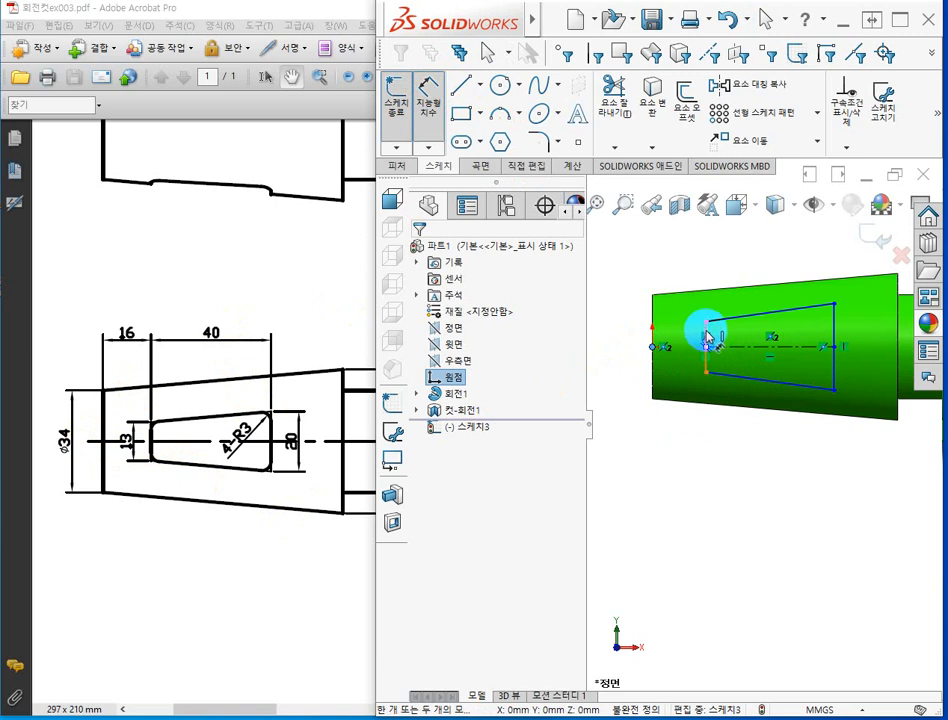
click(673, 262)
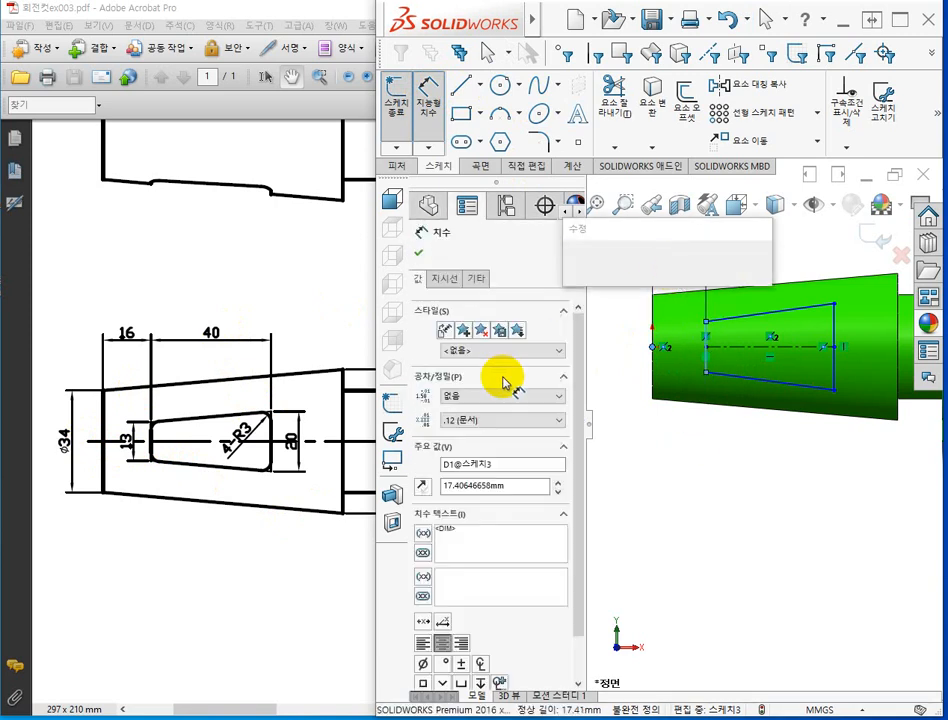
text(16)
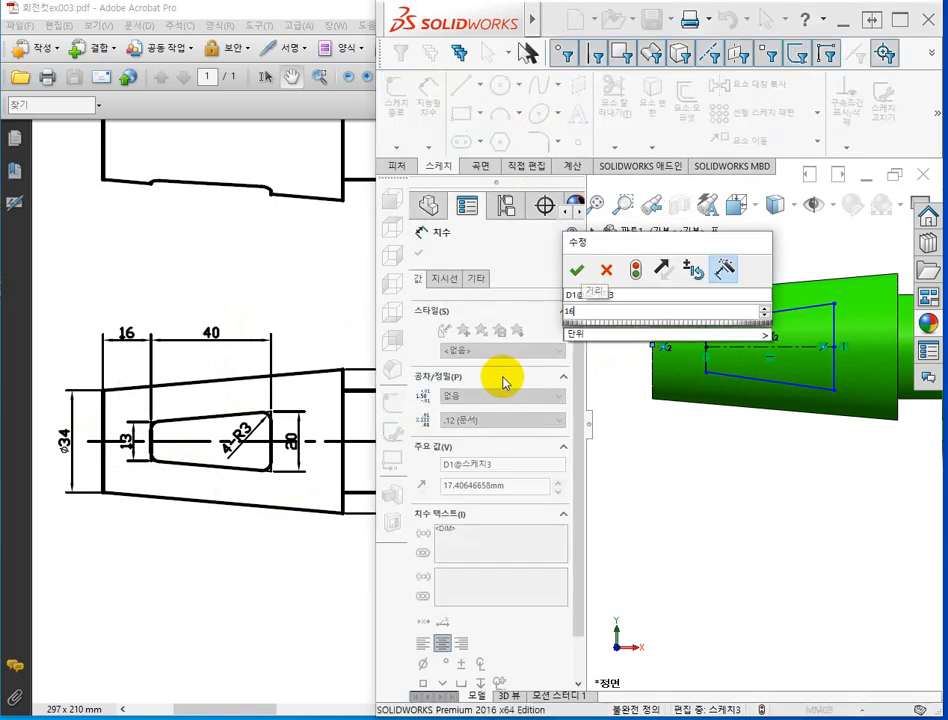
key(Return)
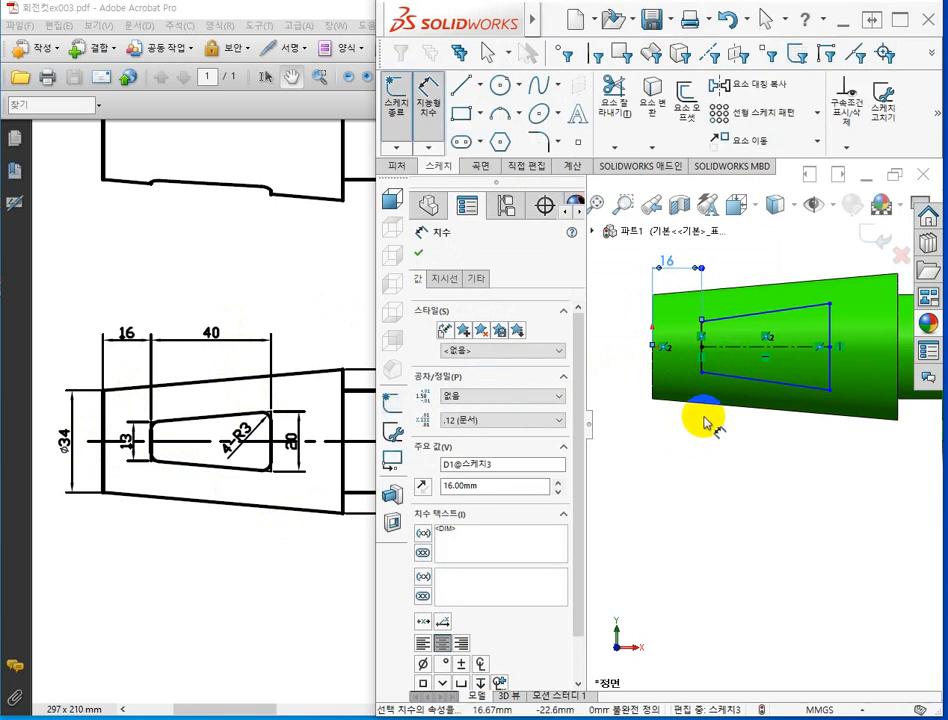
- Dimension the trapezoid's horizontal length along its centreline as 40 mm
click(742, 315)
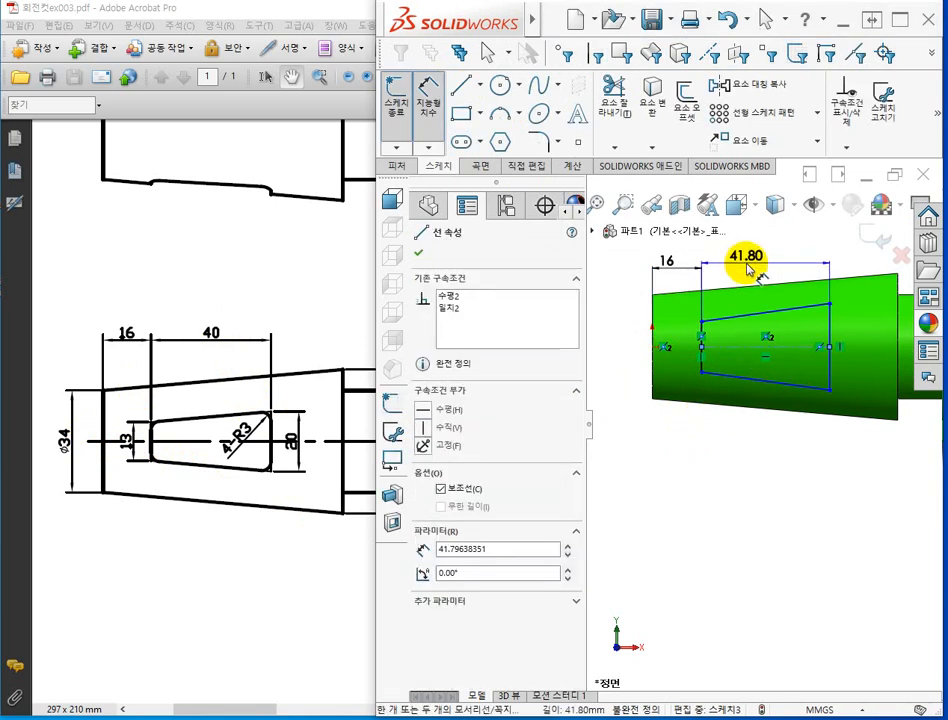
click(745, 271)
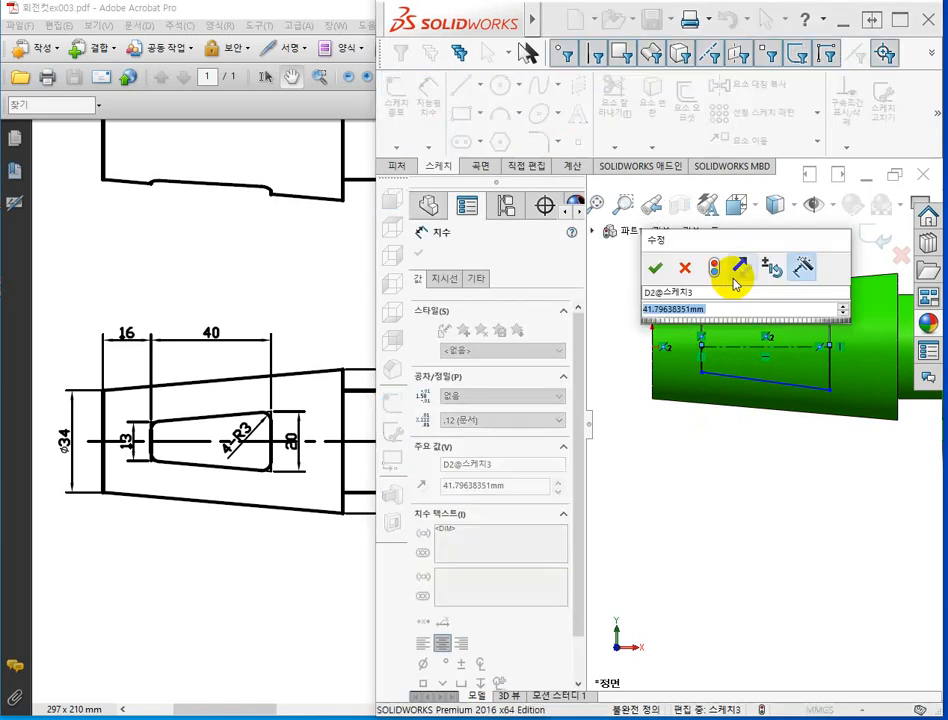
text(40)
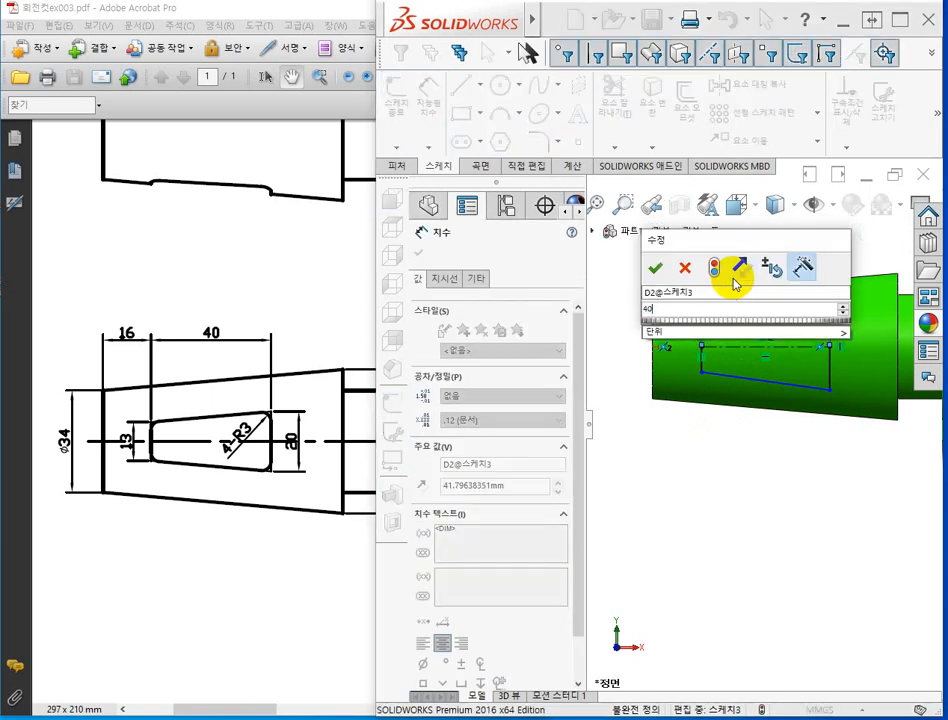
key(Return)
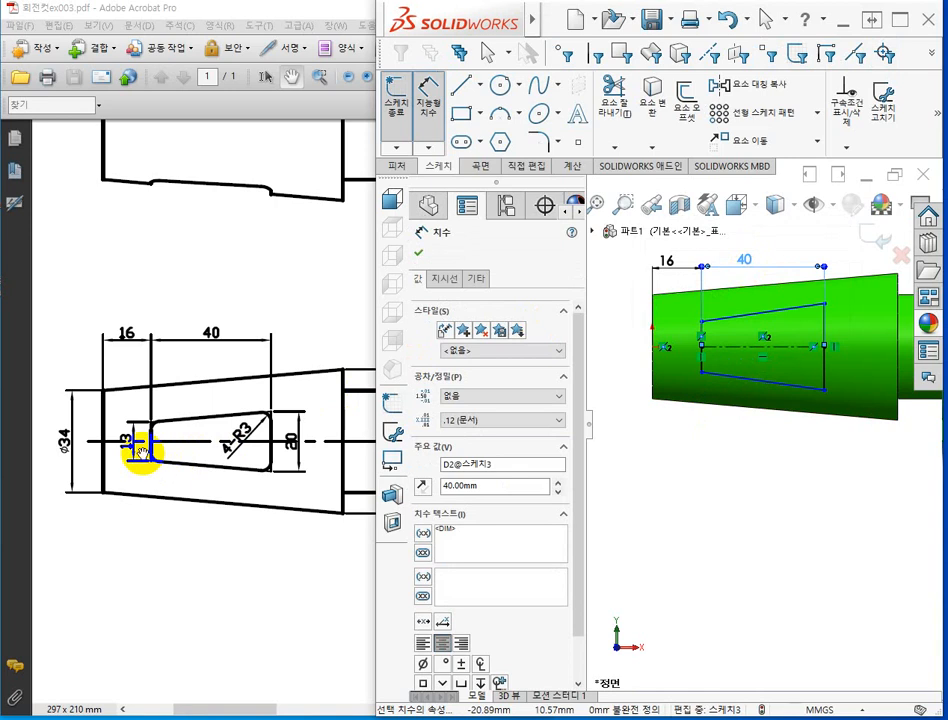
- Dimension the height of the trapezoid's narrow vertical end as 13 mm
click(703, 357)
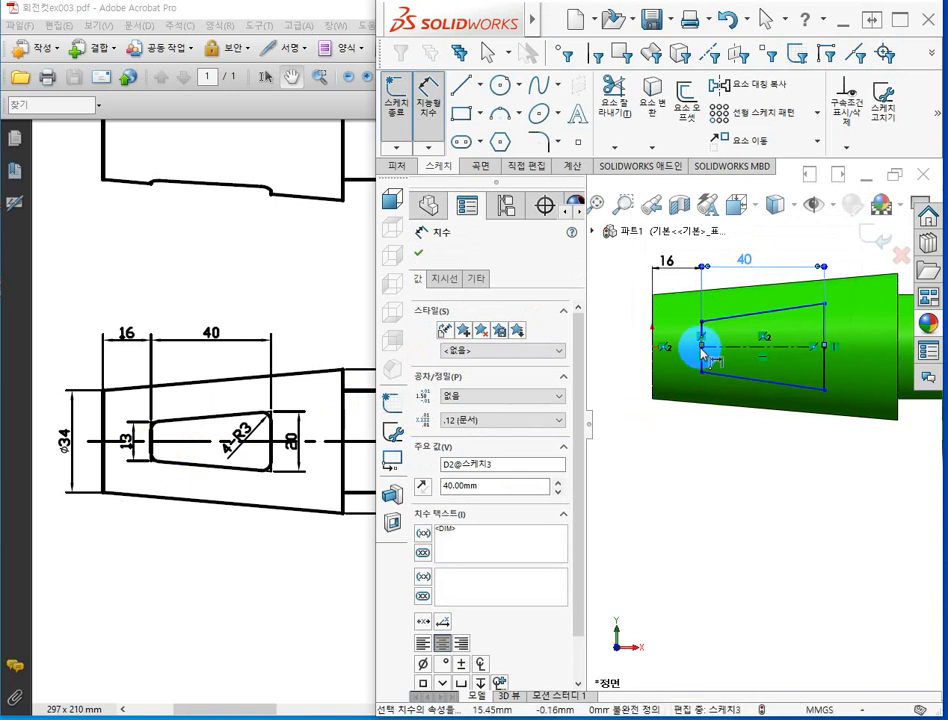
key(Escape)
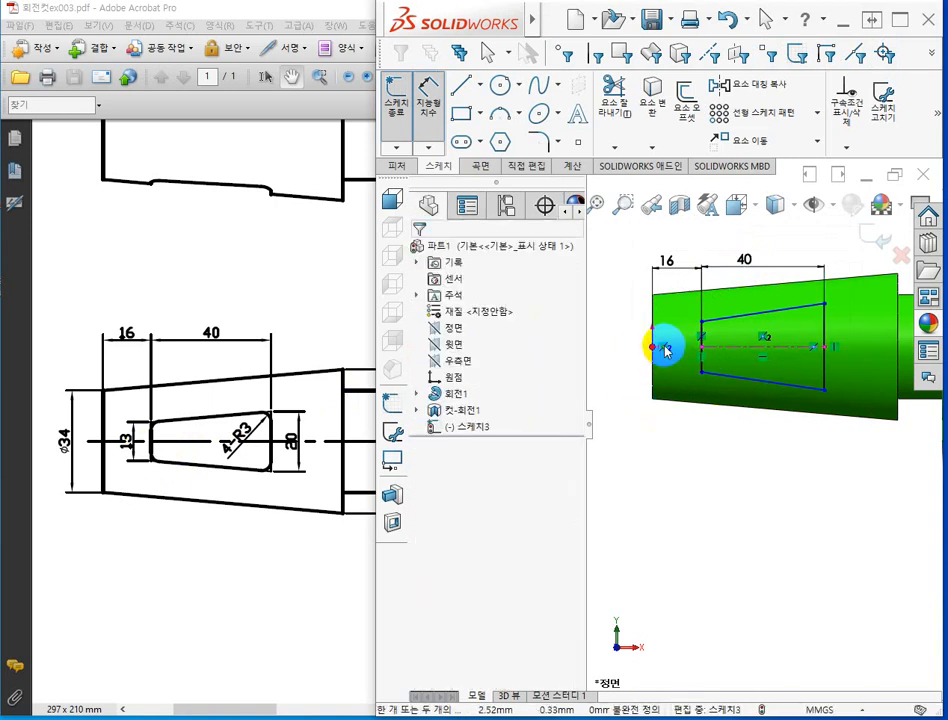
scroll(705, 338, down, 4)
click(718, 350)
scroll(653, 425, up, 5)
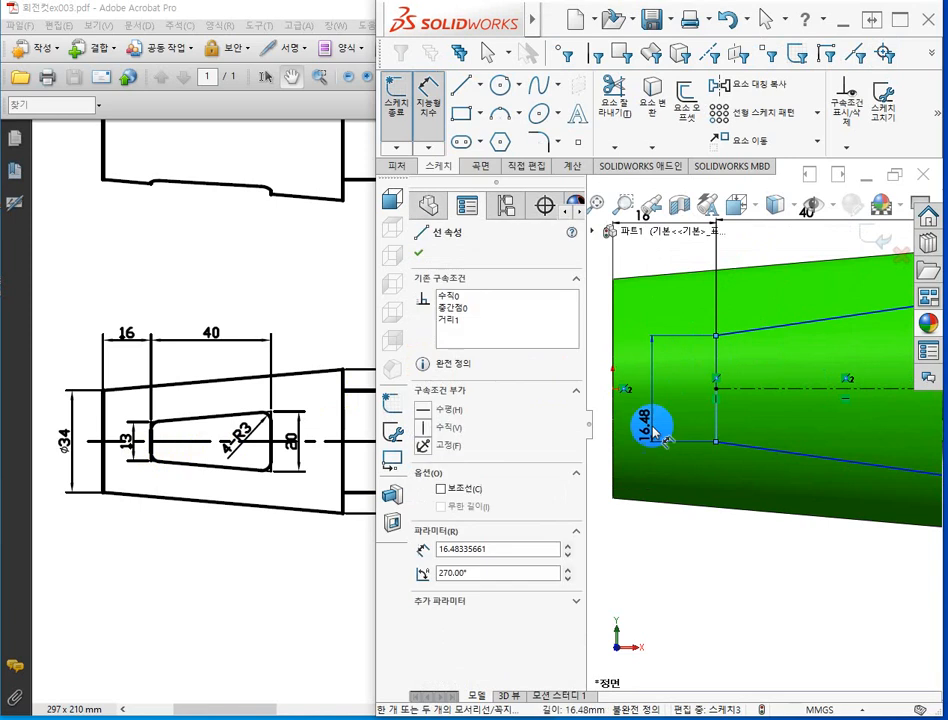
click(651, 400)
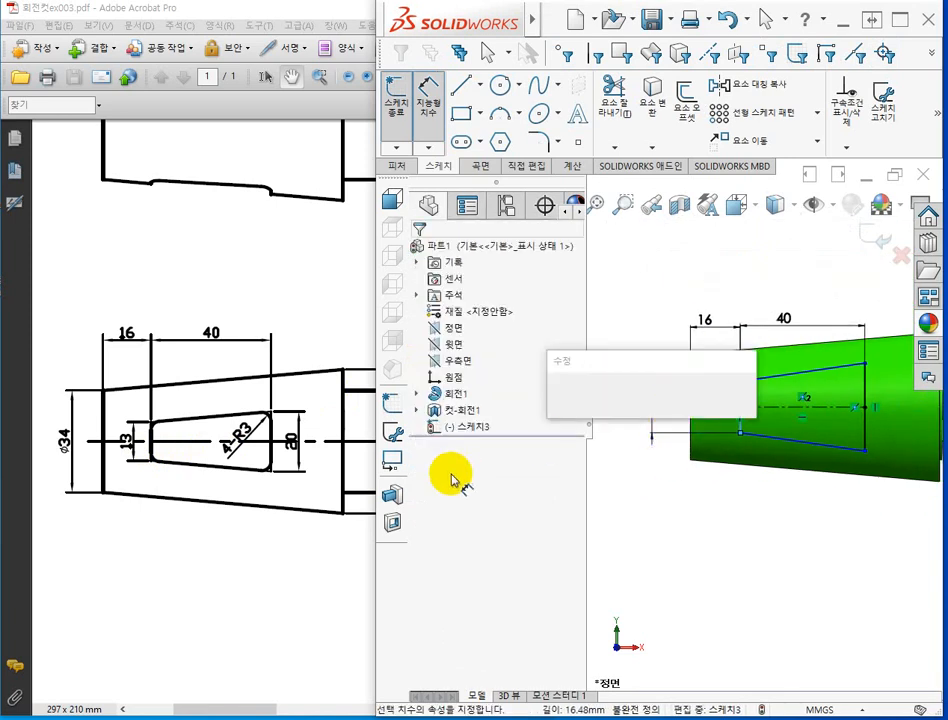
text(13)
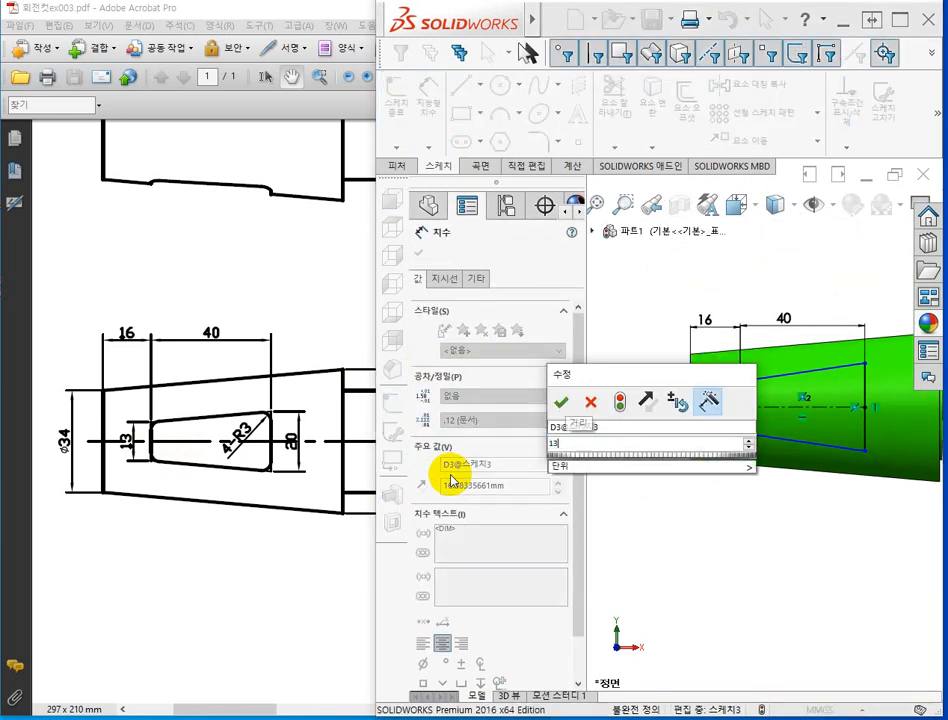
key(Return)
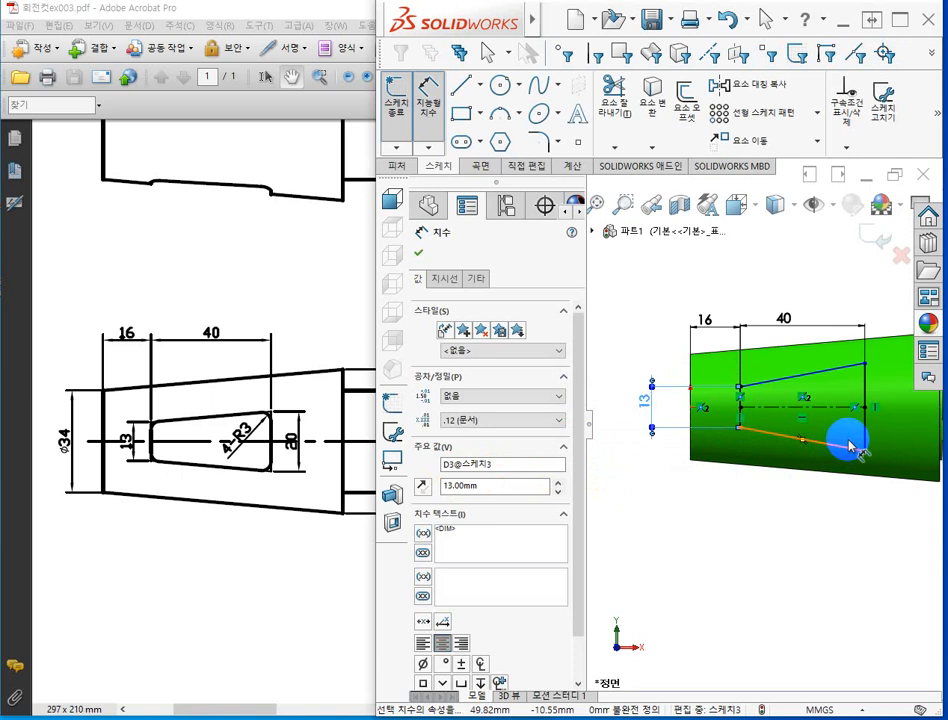
- Dimension the height of the trapezoid's wide vertical end as 20 mm
click(865, 387)
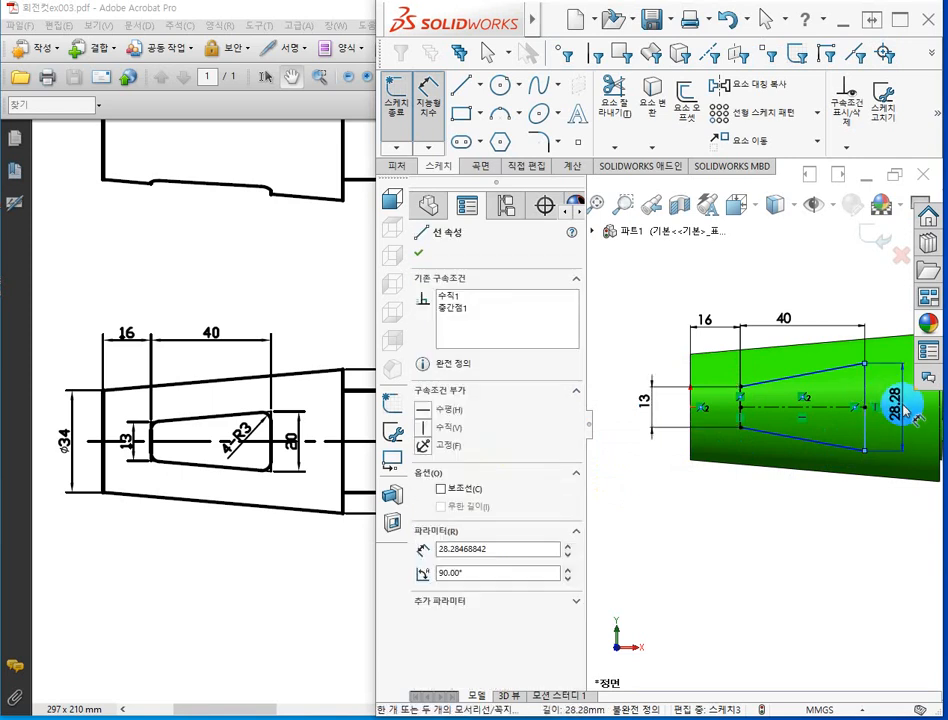
click(904, 406)
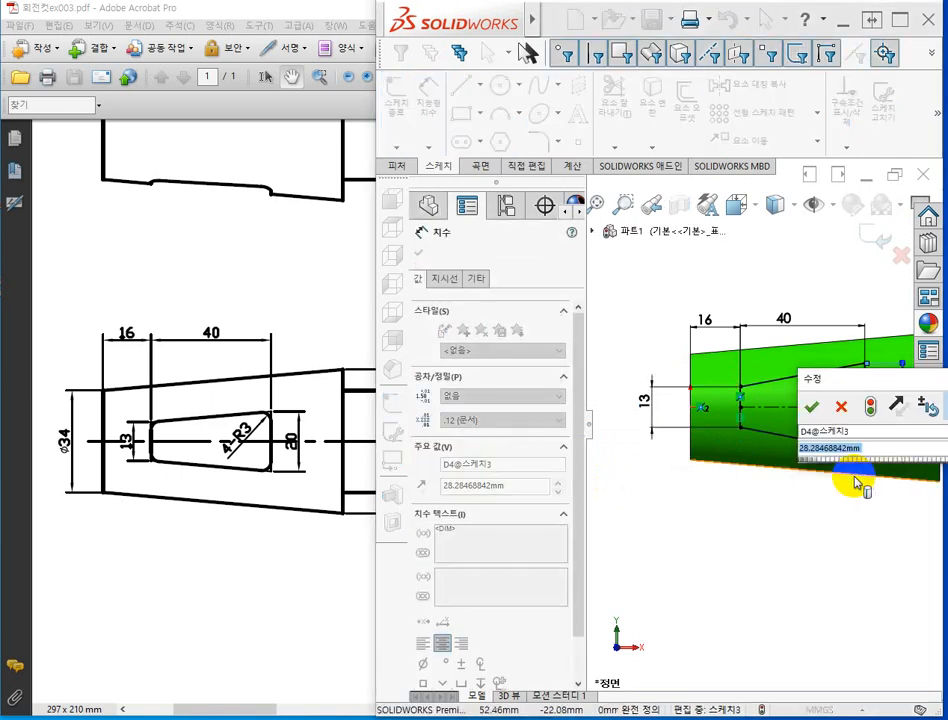
text(2)
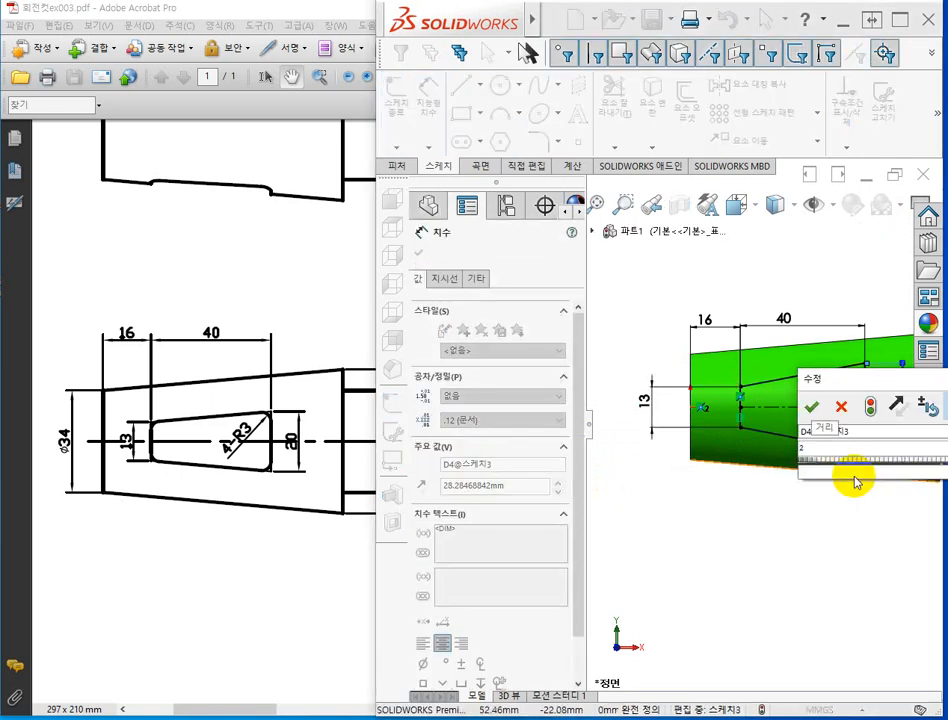
text(0)
key(Return)
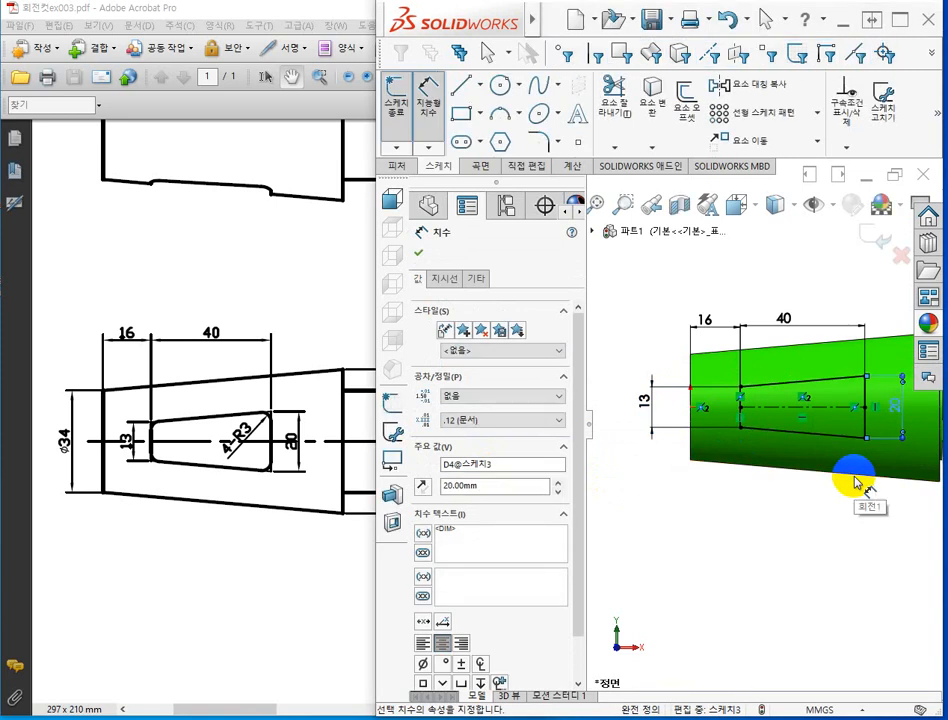
click(836, 494)
key(Escape)
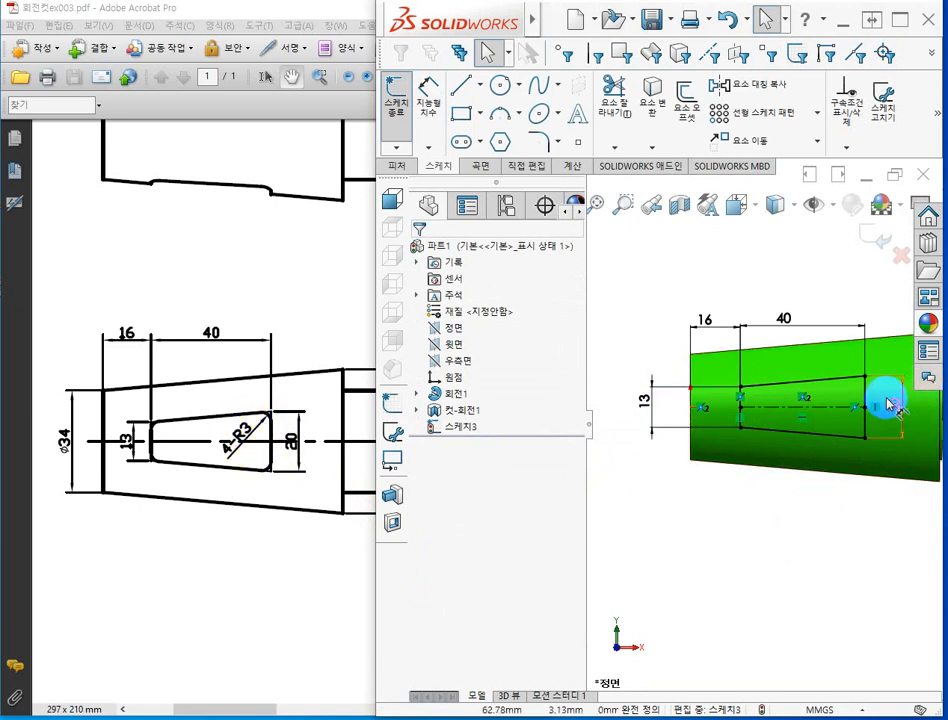
- Fillet all four corners of the trapezoid sketch with a 3 mm radius and exit the sketch
scroll(887, 403, down, 3)
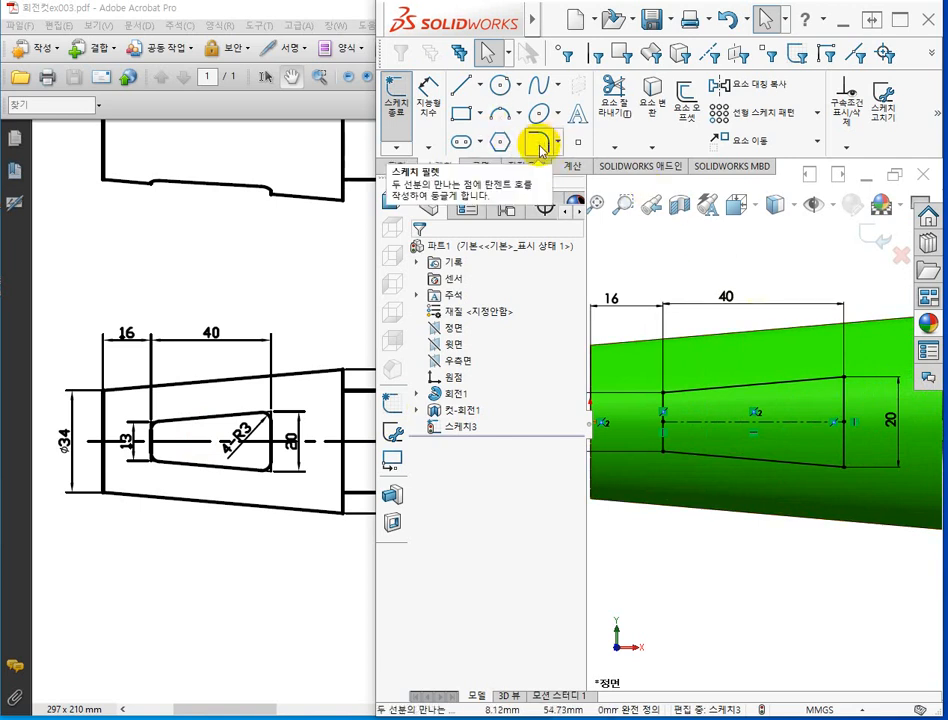
click(541, 147)
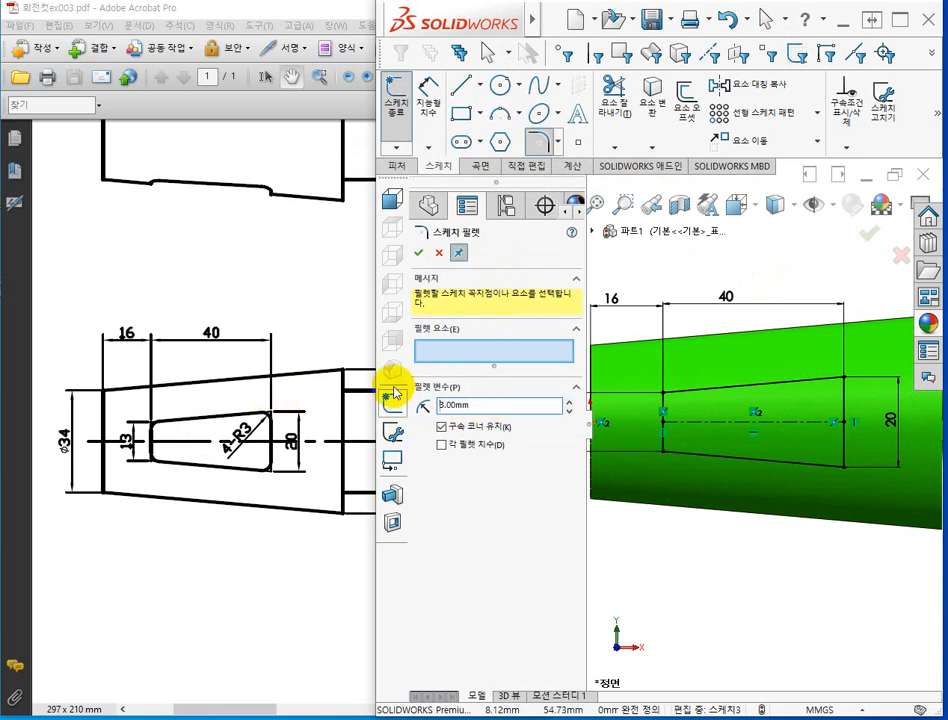
click(846, 378)
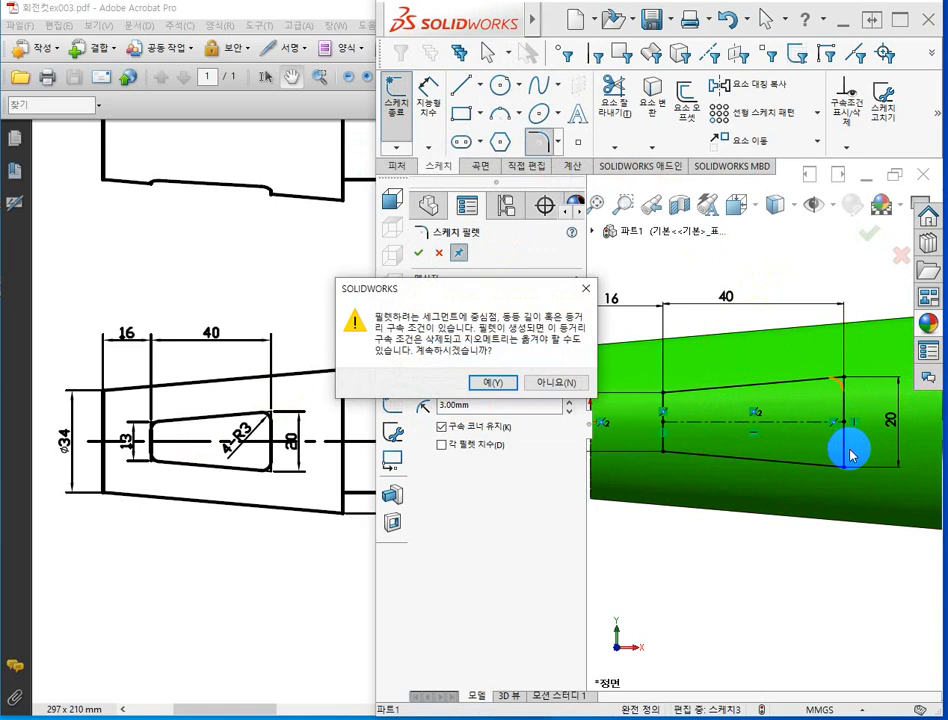
click(567, 381)
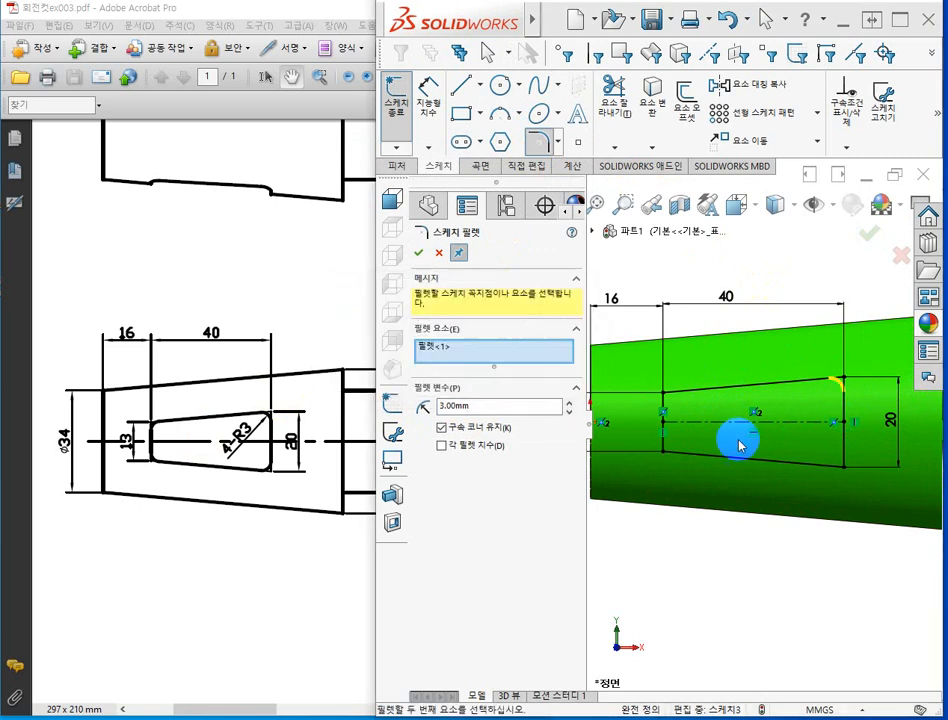
click(846, 474)
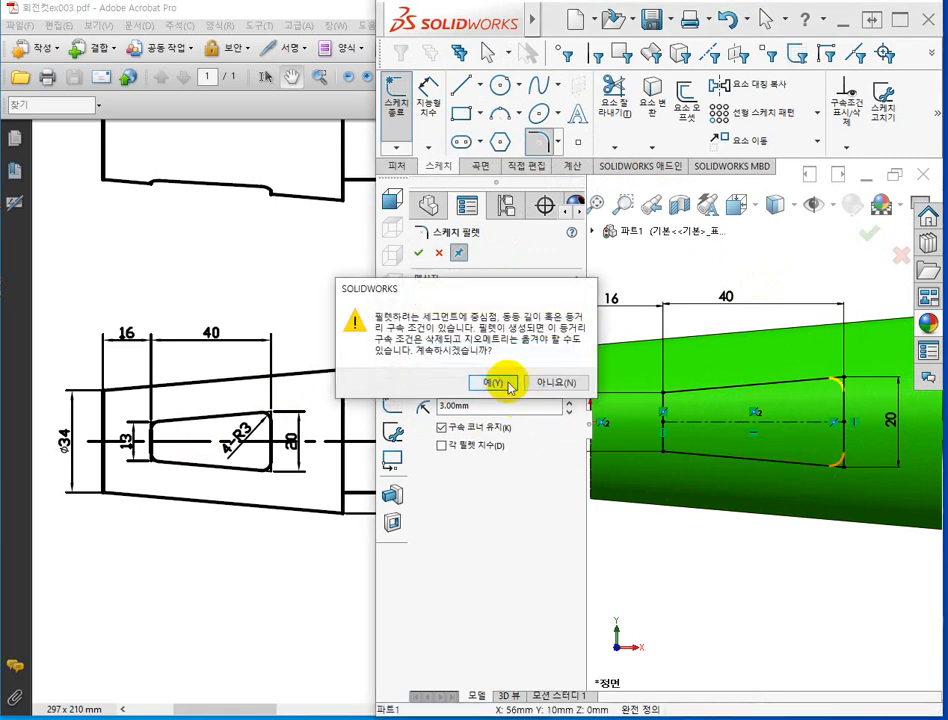
click(451, 381)
click(663, 453)
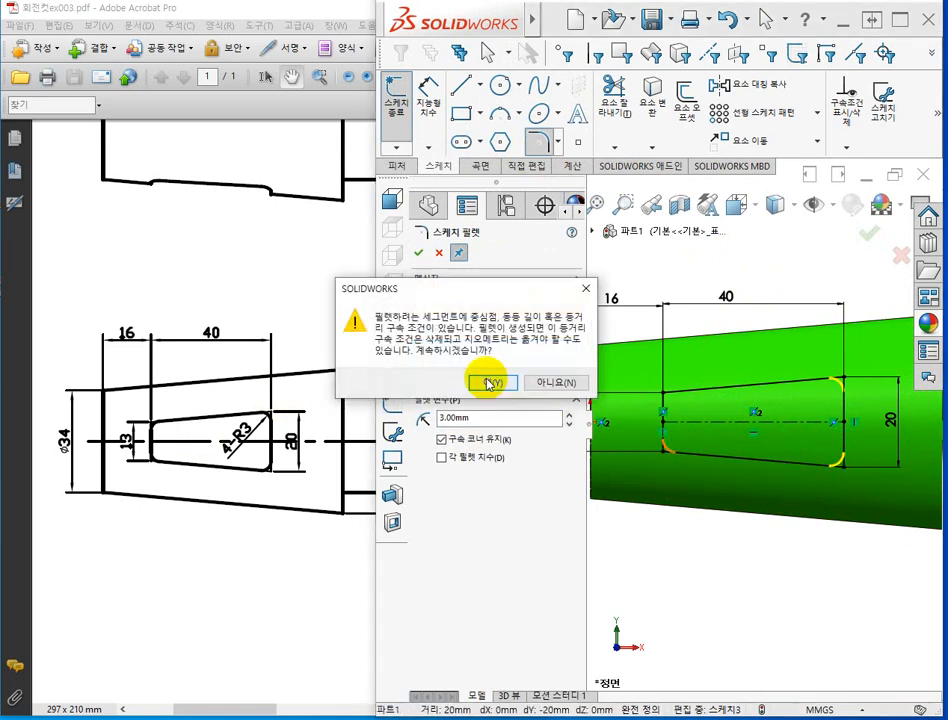
click(480, 381)
click(664, 396)
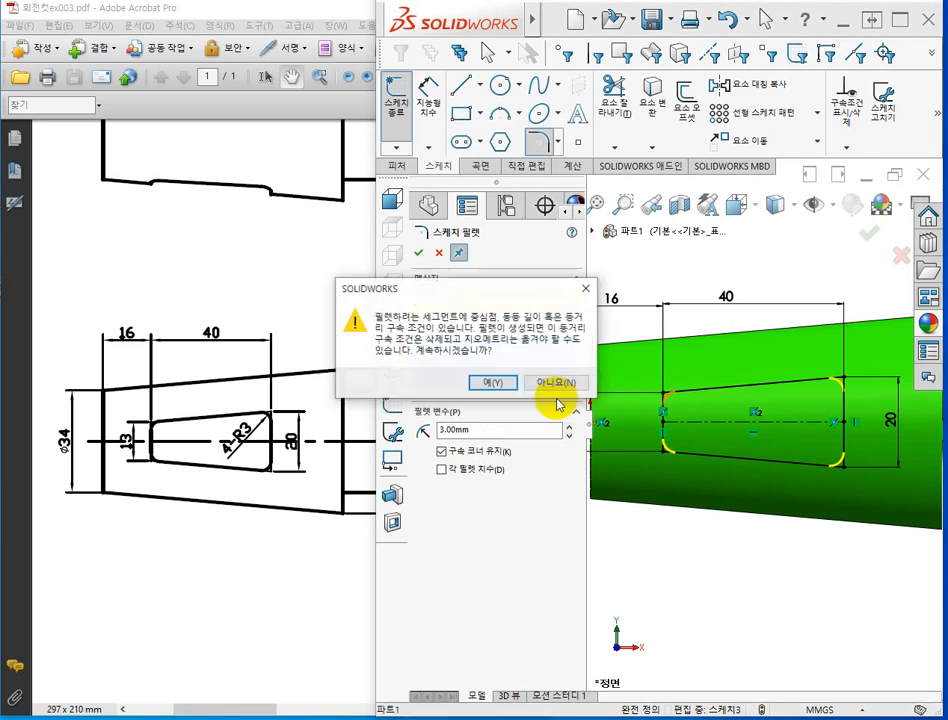
click(489, 382)
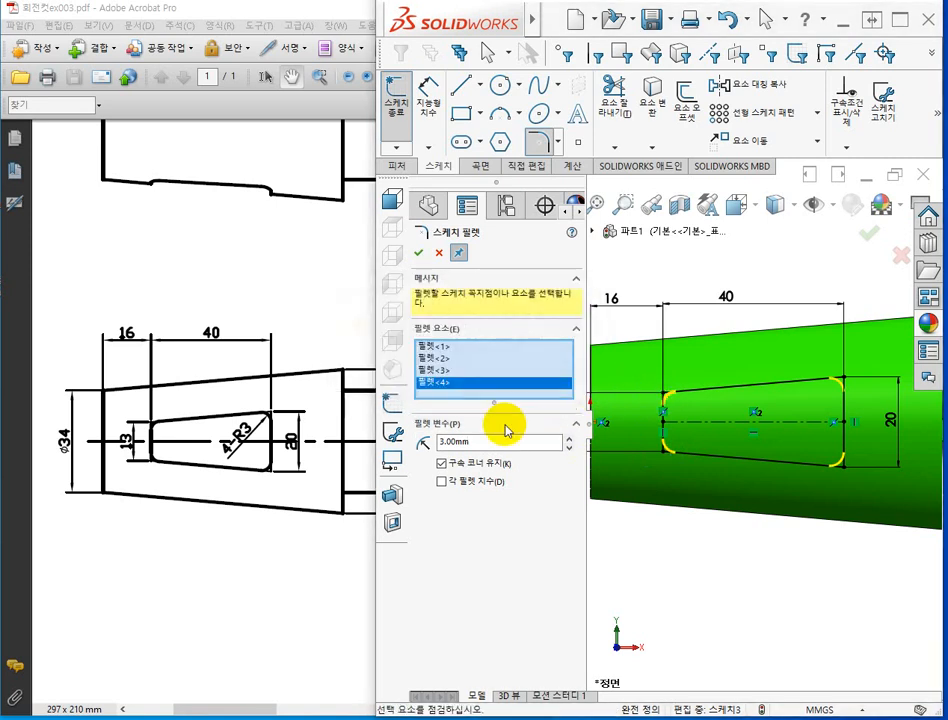
click(420, 253)
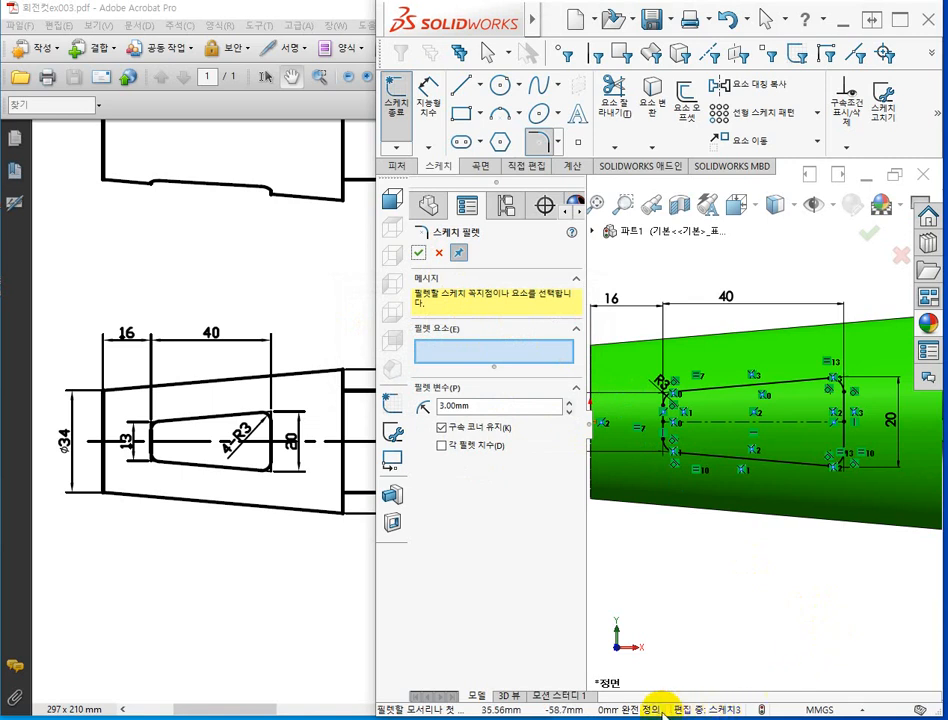
click(420, 253)
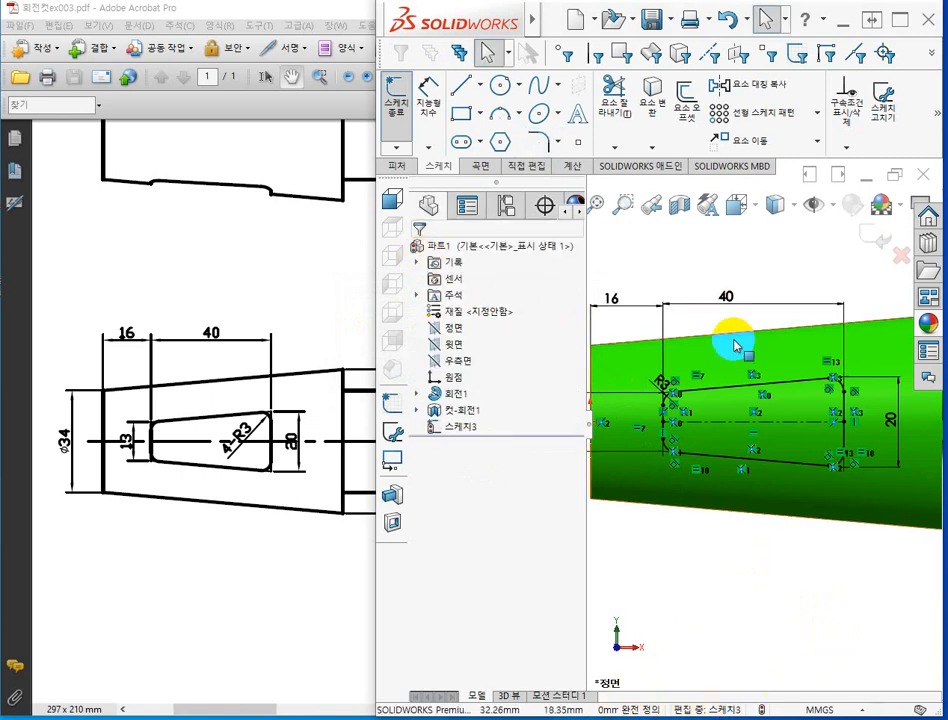
click(875, 250)
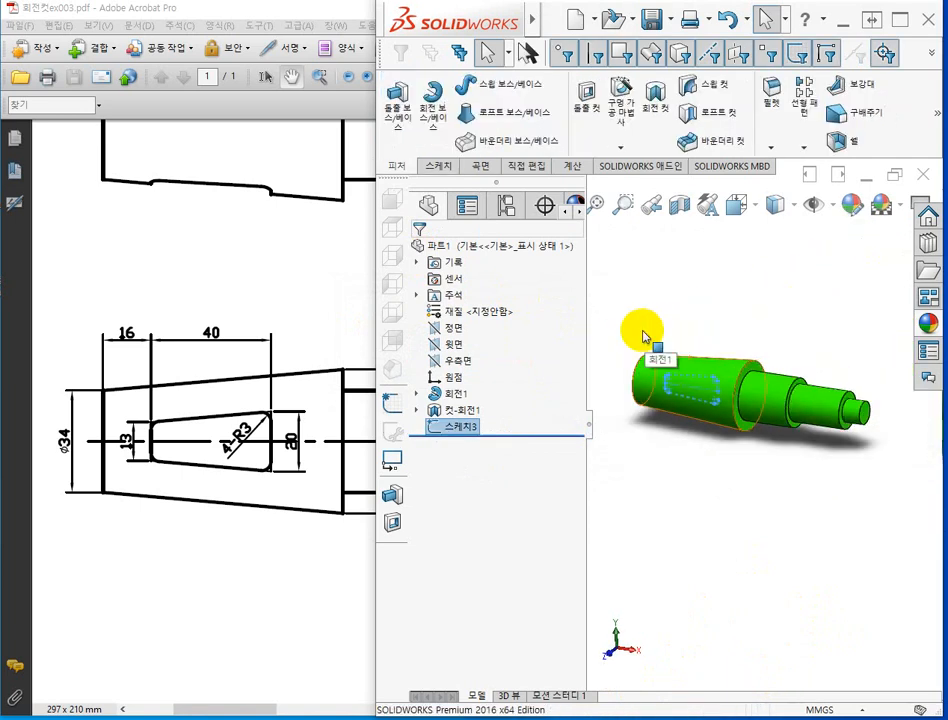
- Extrude-cut the rounded trapezoid profile using the Through All - Both end condition
click(588, 98)
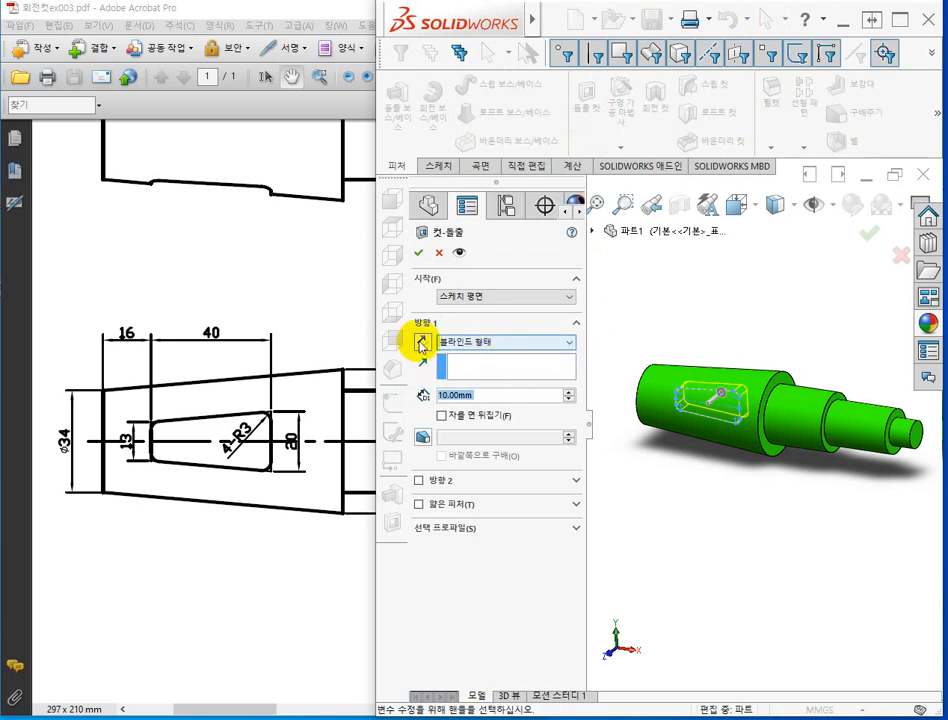
click(504, 347)
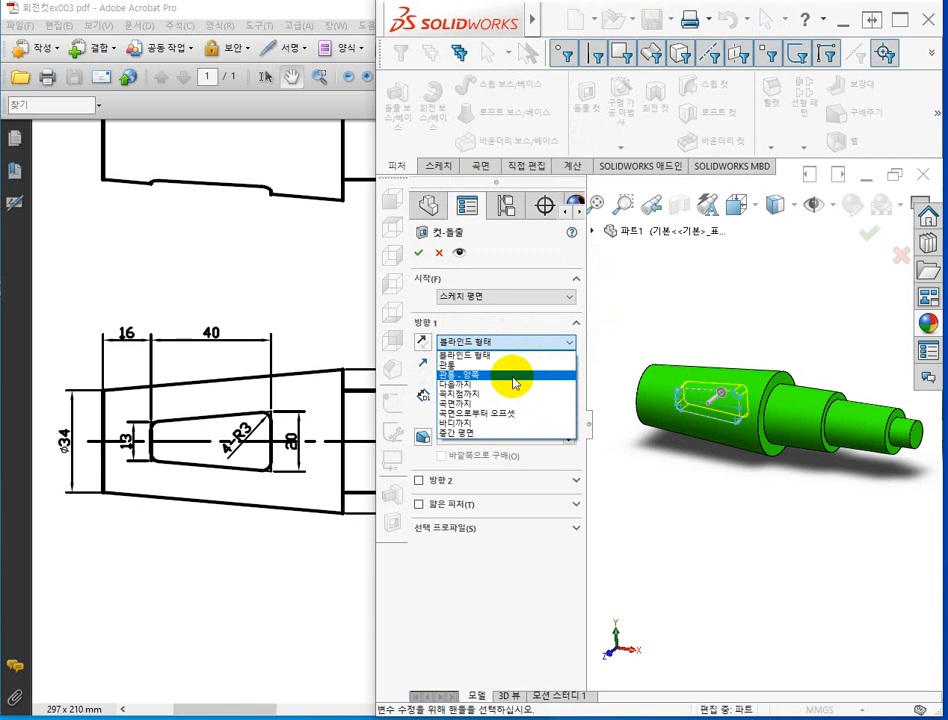
click(513, 380)
middle_drag(726, 478, 741, 557)
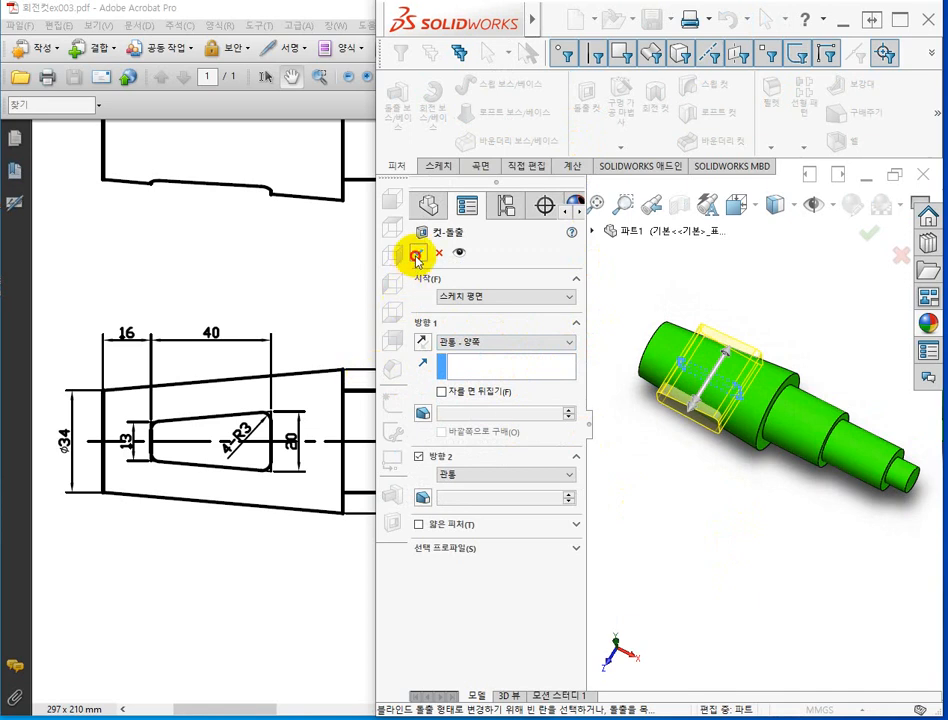
click(416, 259)
click(669, 502)
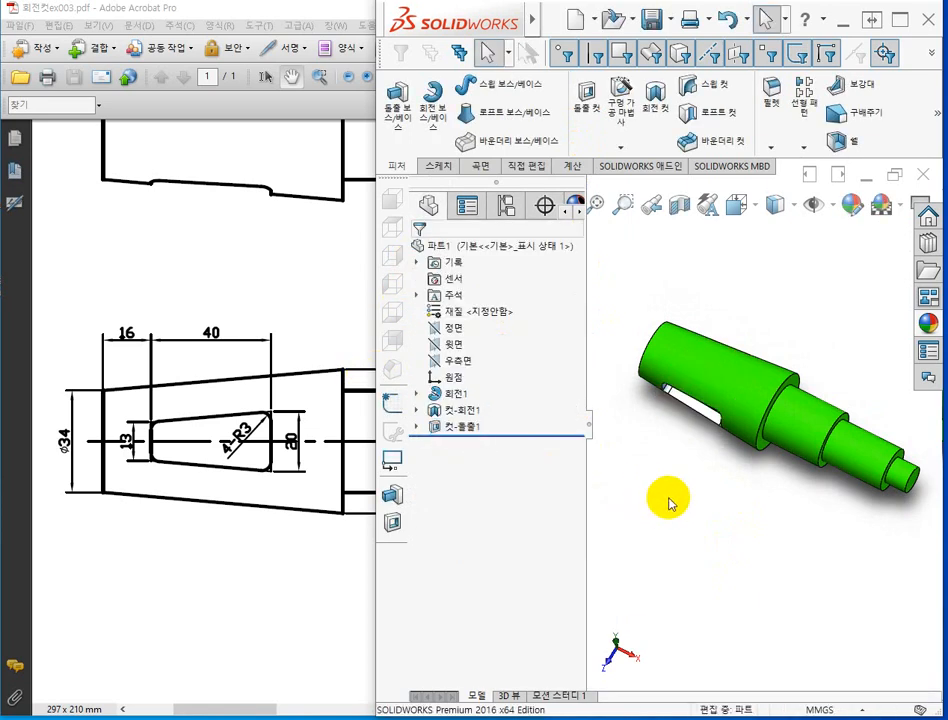
middle_drag(669, 502, 692, 444)
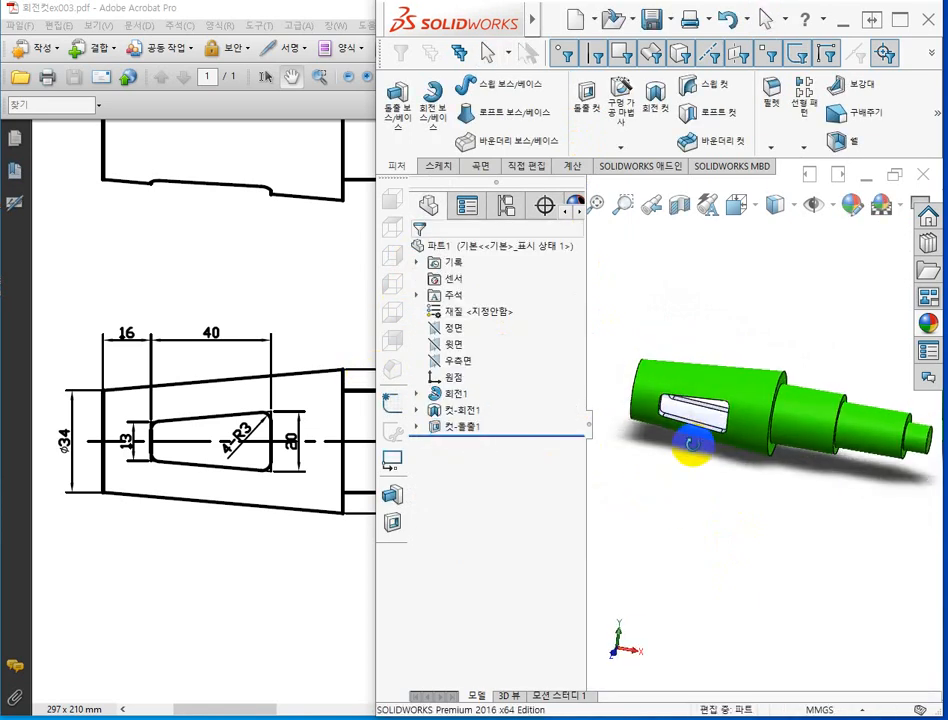
- Apply an orange-red colour to the revolved cut feature
click(466, 413)
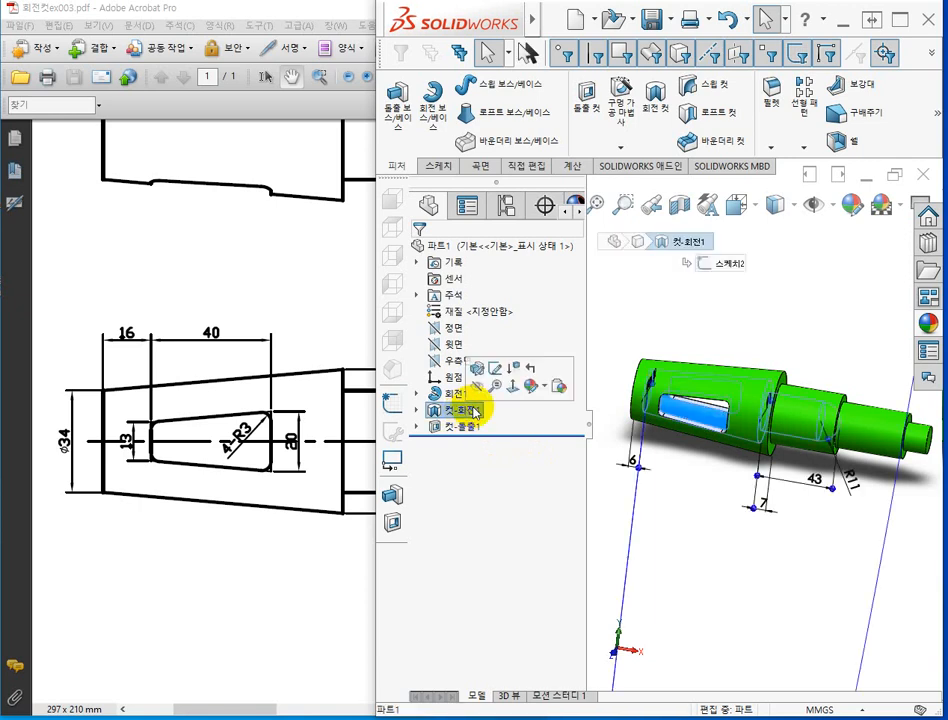
click(538, 386)
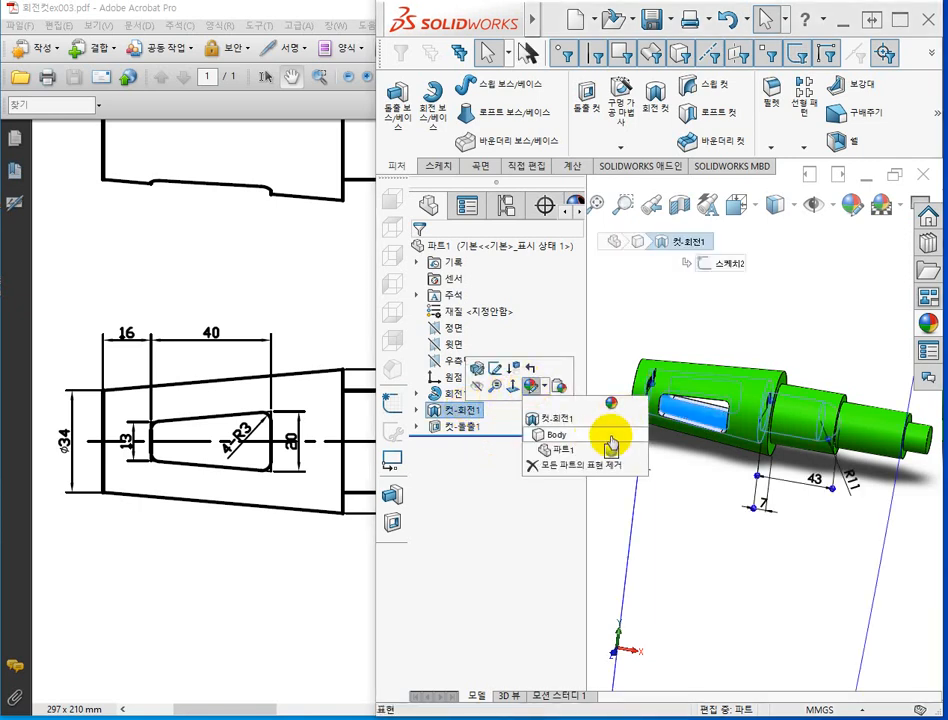
click(575, 419)
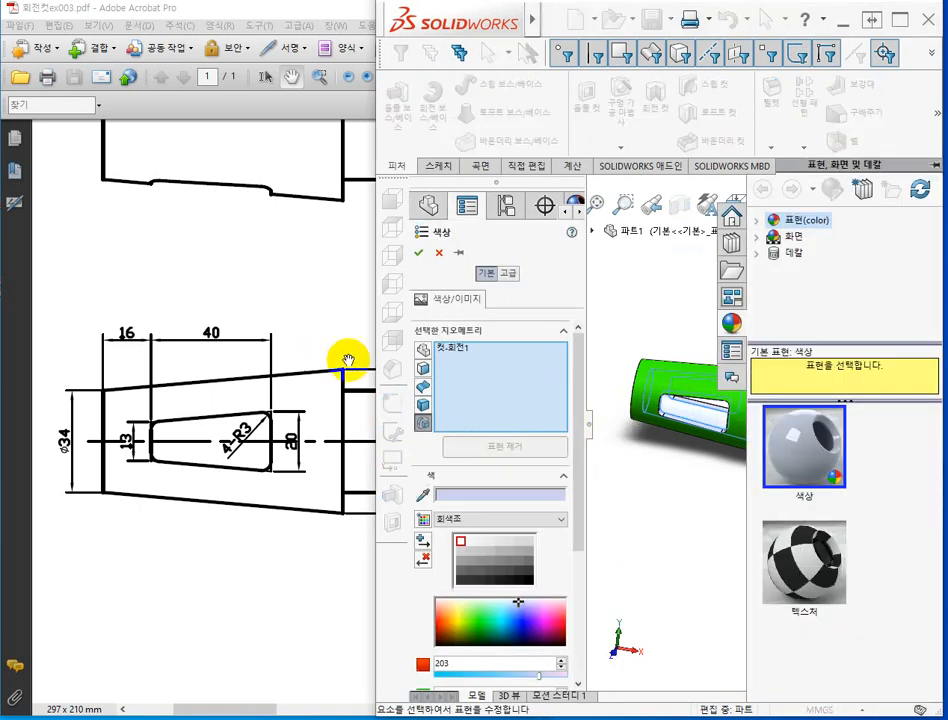
click(440, 620)
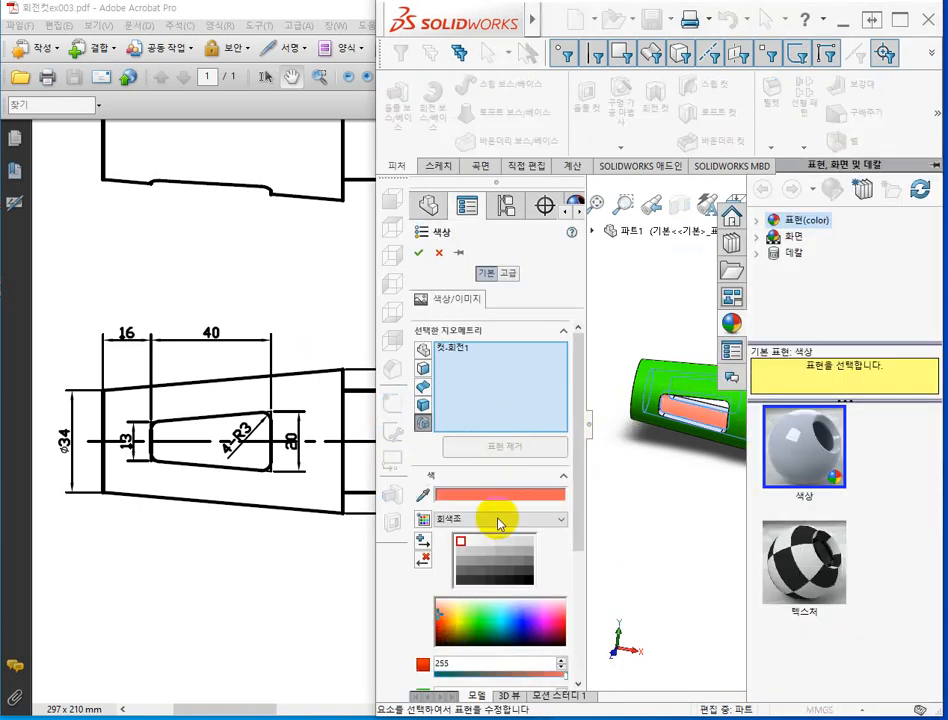
click(439, 624)
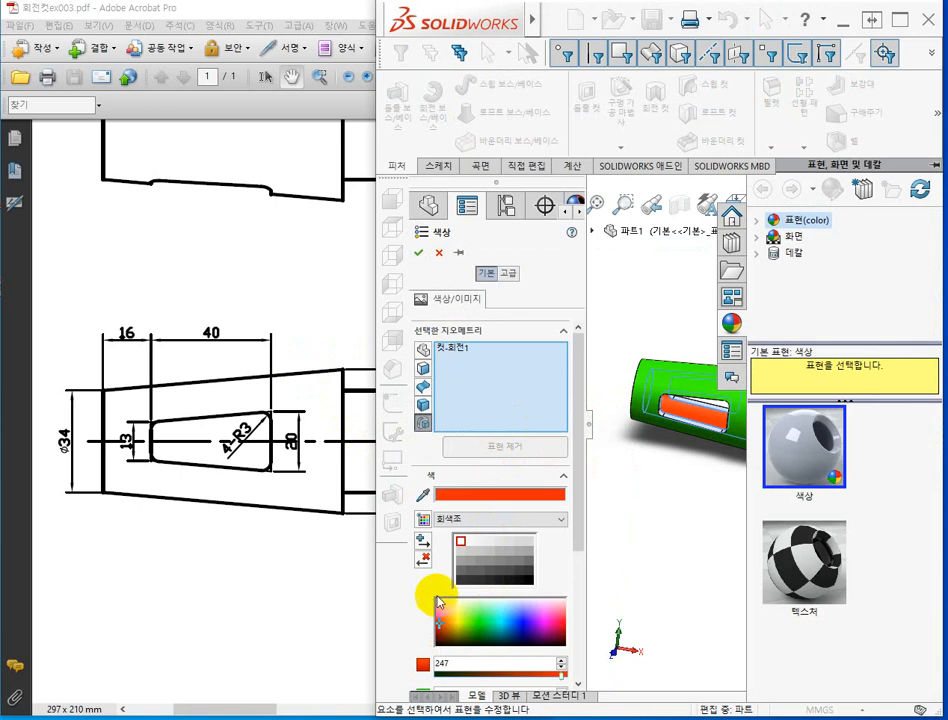
click(418, 255)
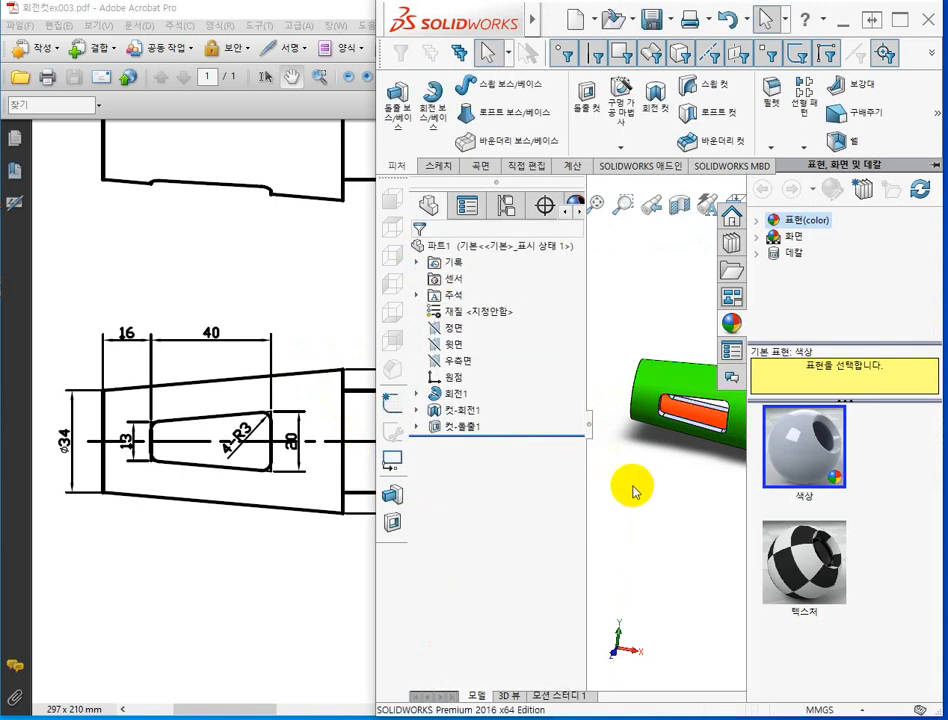
- Apply a yellow colour to the extruded trapezoidal cut feature
click(462, 429)
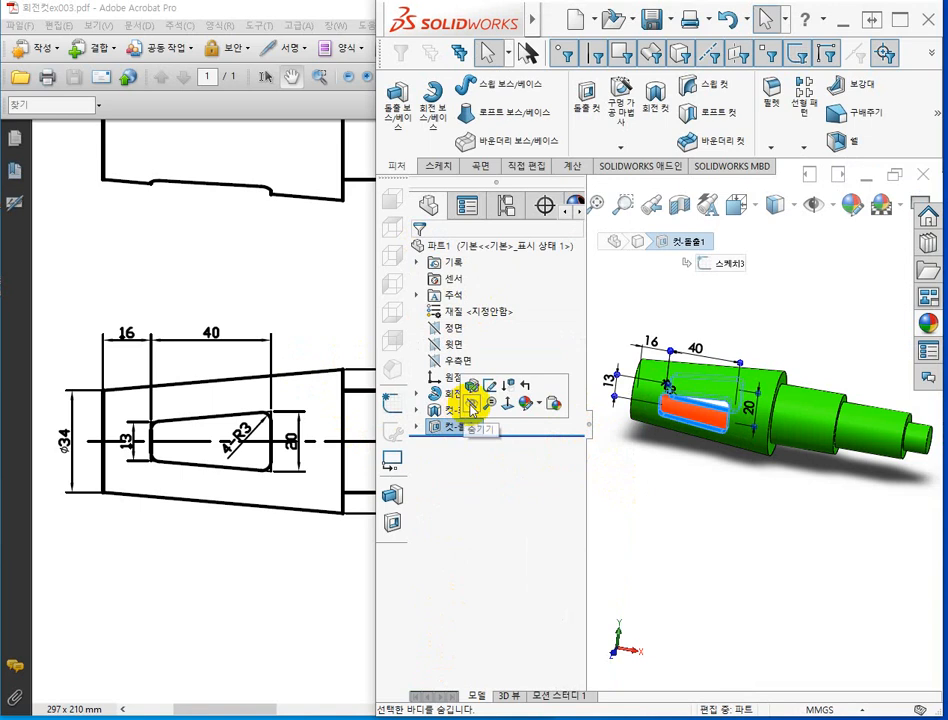
click(530, 405)
click(556, 438)
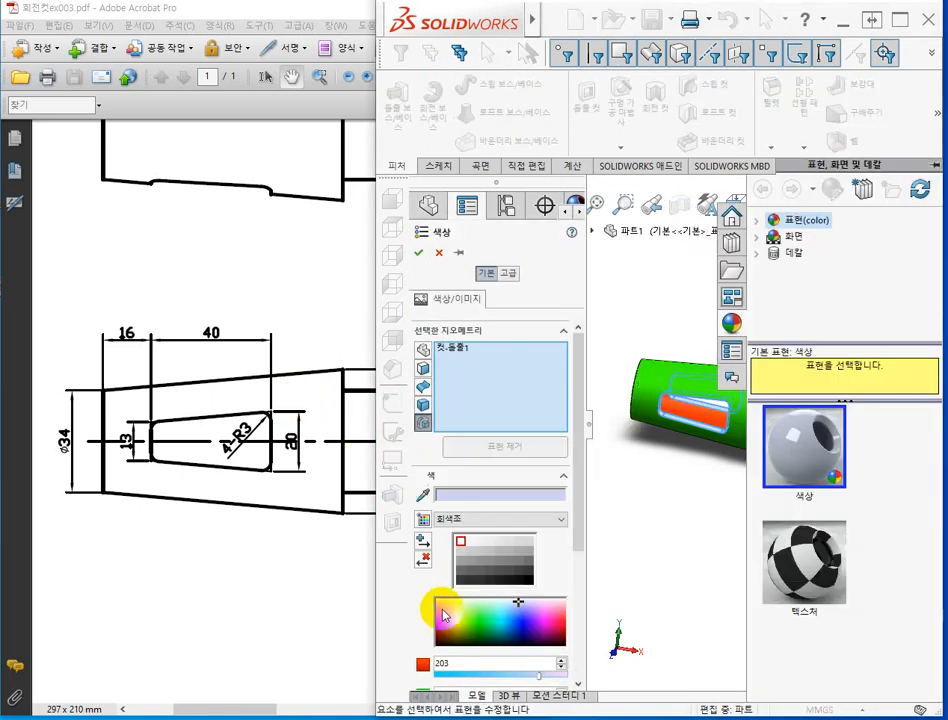
click(459, 621)
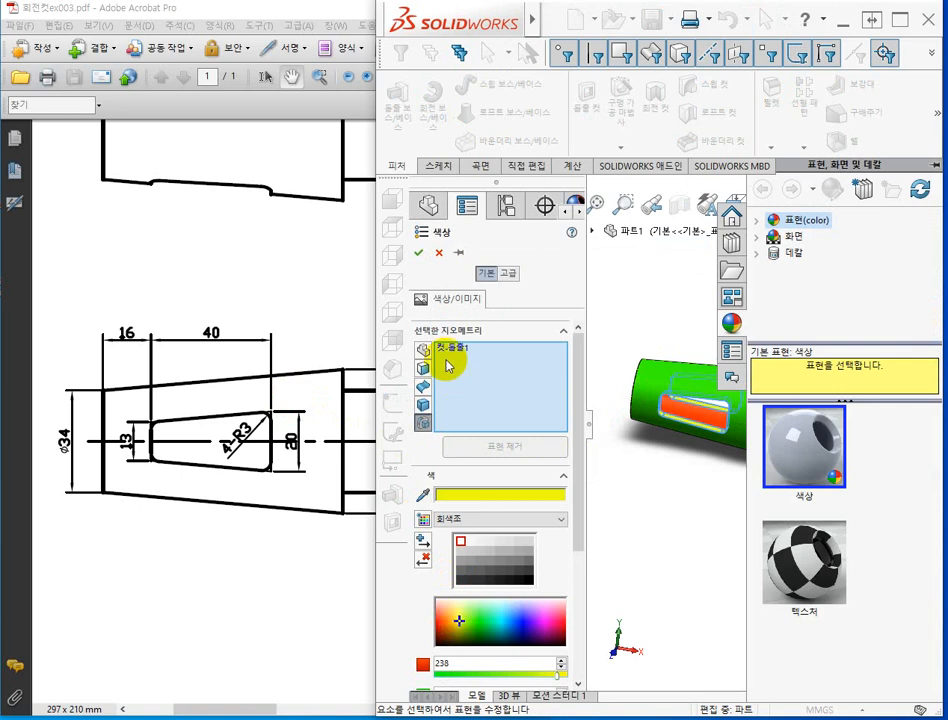
click(419, 253)
scroll(599, 516, up, 5)
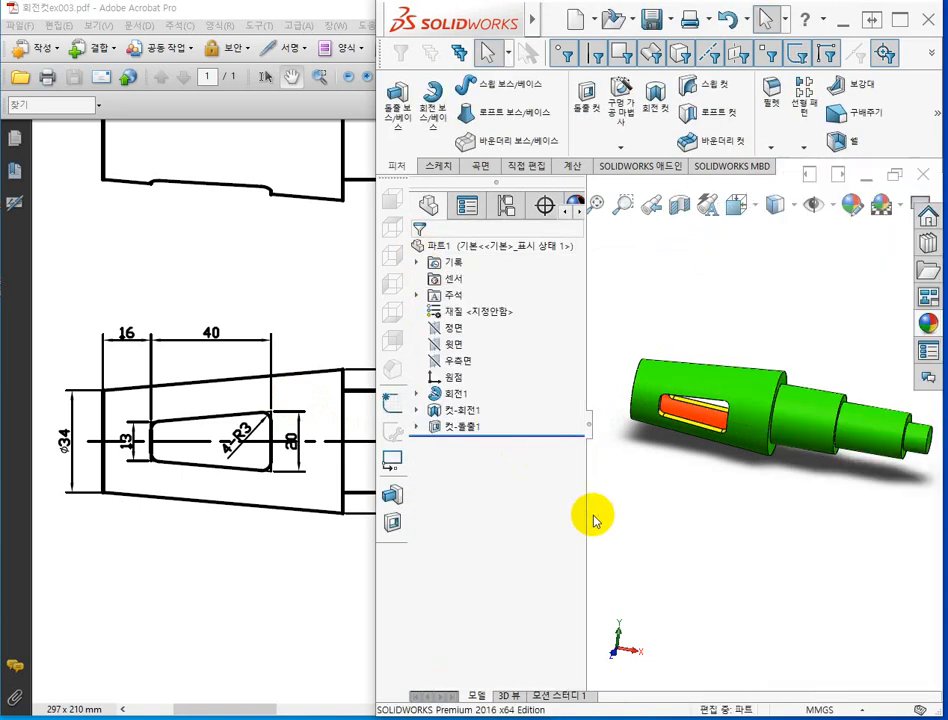
- Examine the squared shaft section in the PDF drawing's side and end views and the model's matching stepped end
scroll(815, 452, down, 2)
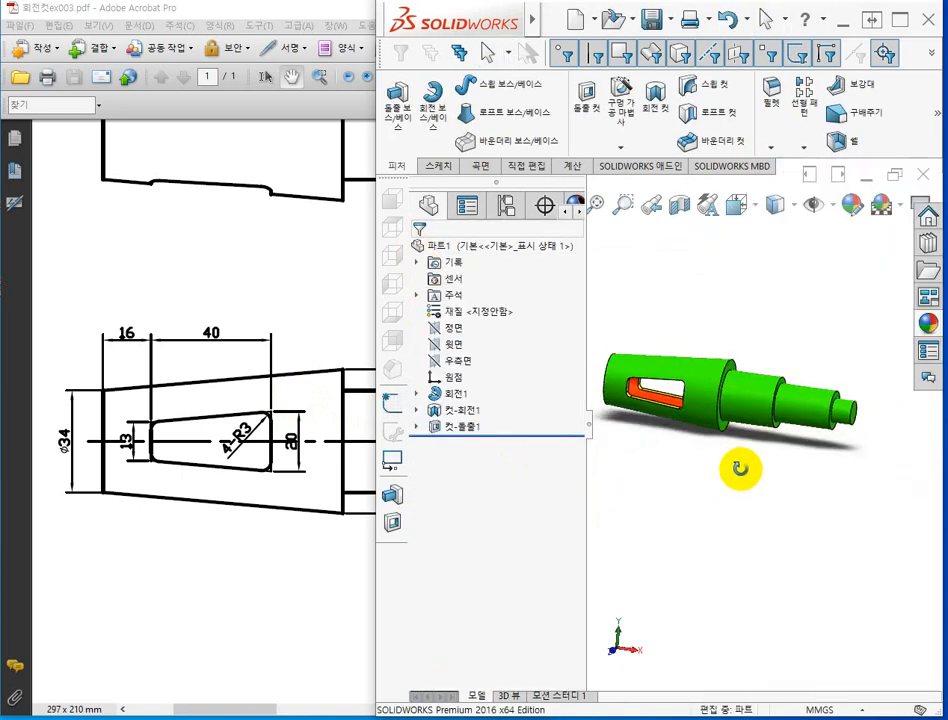
click(175, 574)
scroll(195, 545, right, 5)
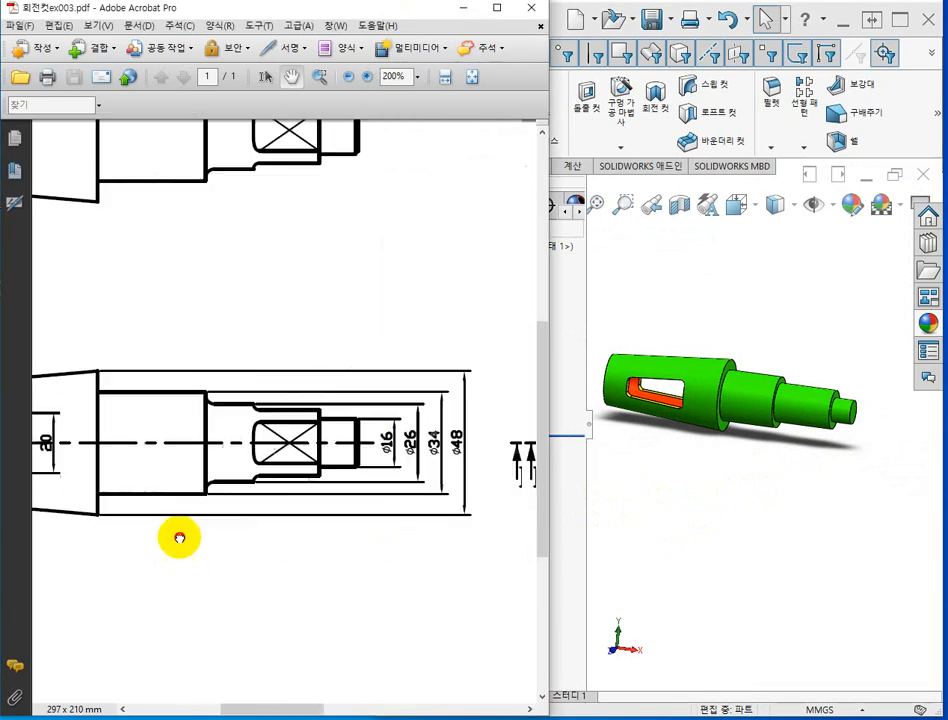
mouse_move(365, 546)
mouse_down()
mouse_move(290, 588)
mouse_move(307, 611)
mouse_up()
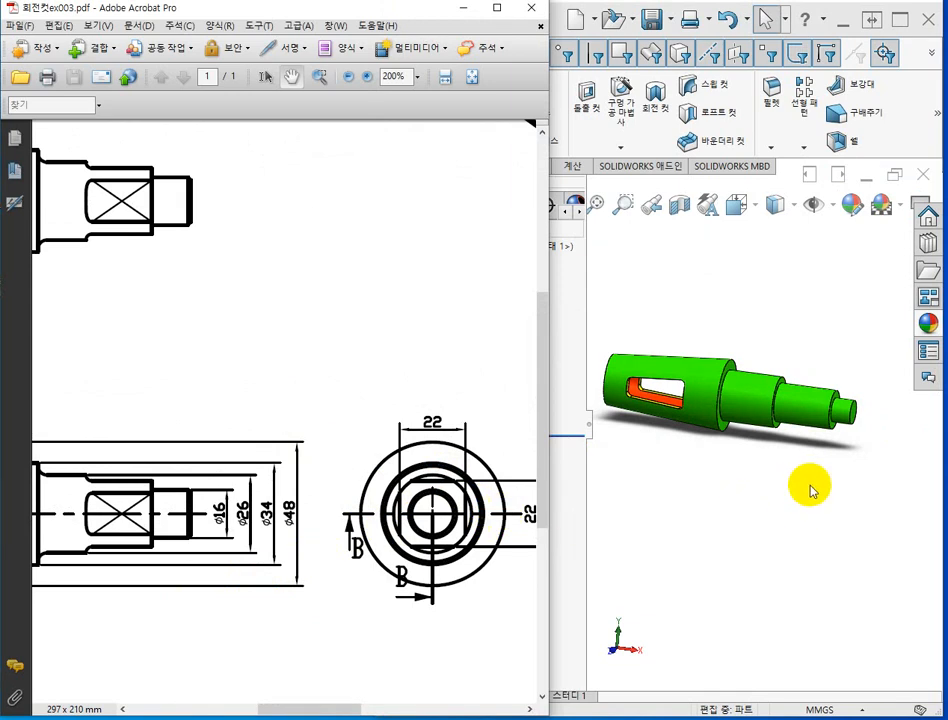
middle_drag(810, 489, 855, 396)
scroll(843, 413, down, 4)
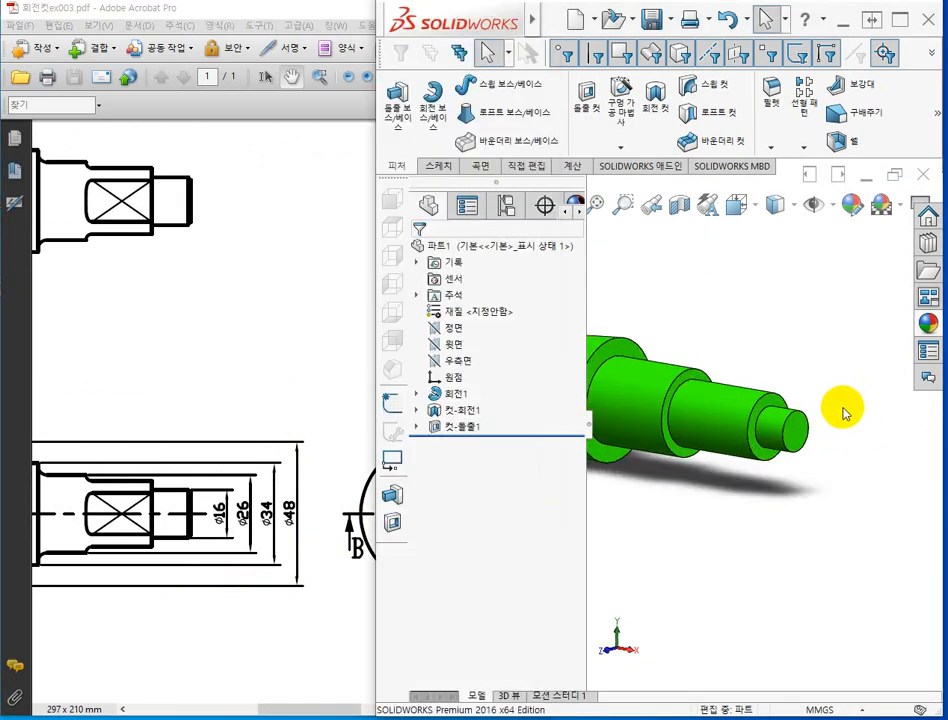
- Start a new sketch on the circular end face of the shaft's smallest step, viewed face-on
middle_drag(800, 478, 677, 470)
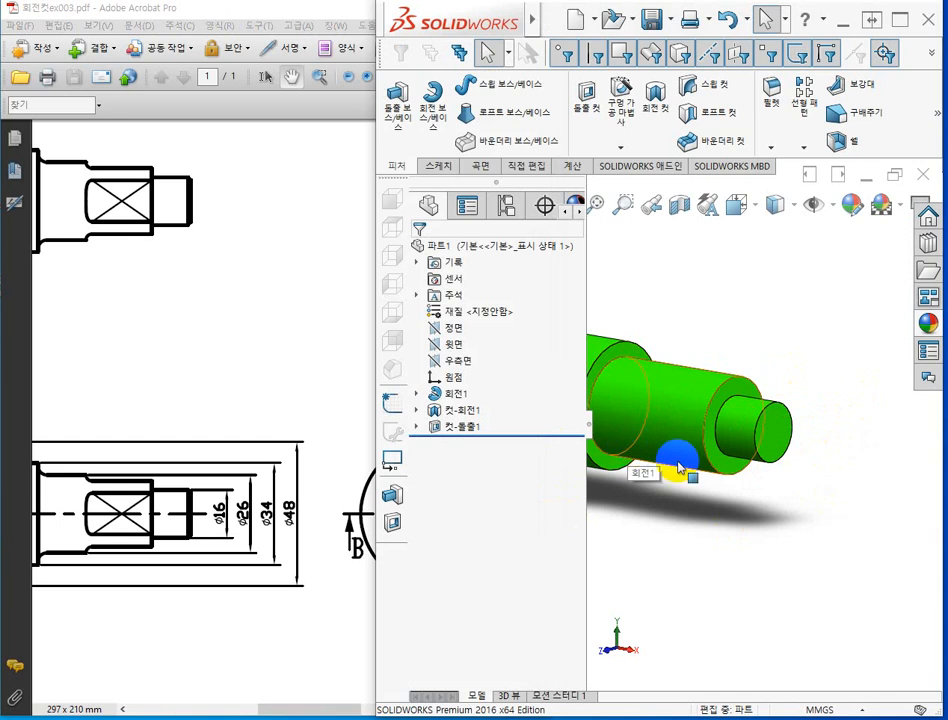
click(774, 428)
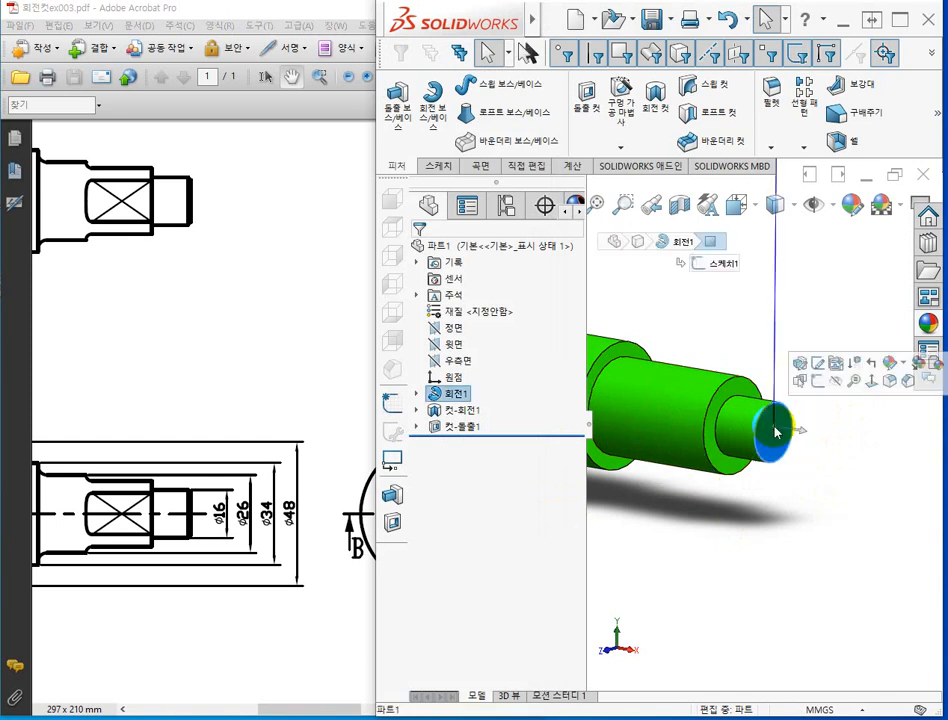
click(818, 385)
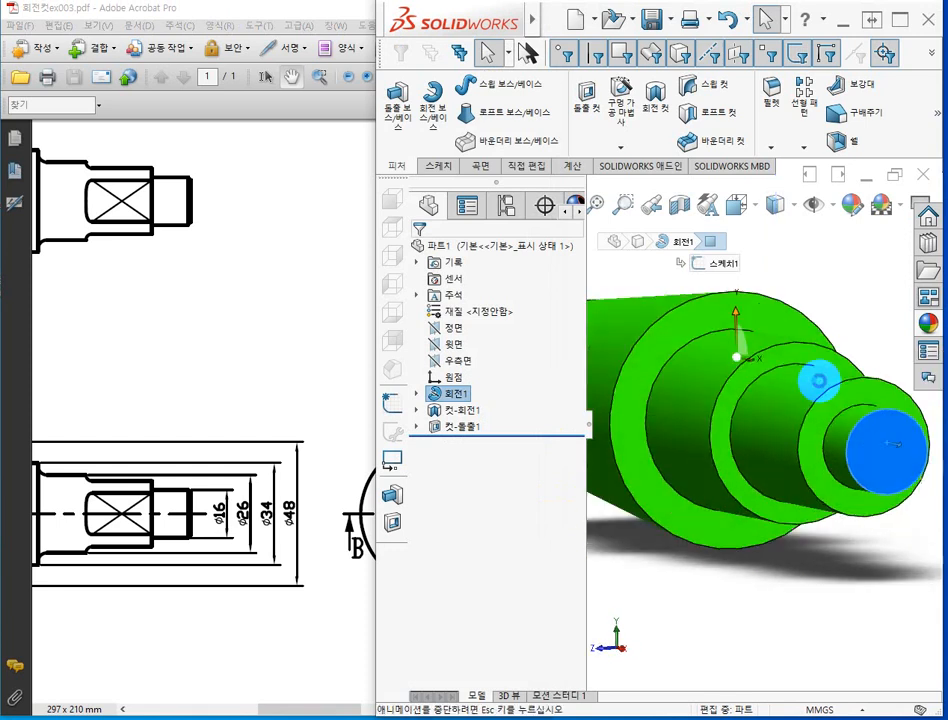
click(612, 300)
scroll(812, 436, up, 3)
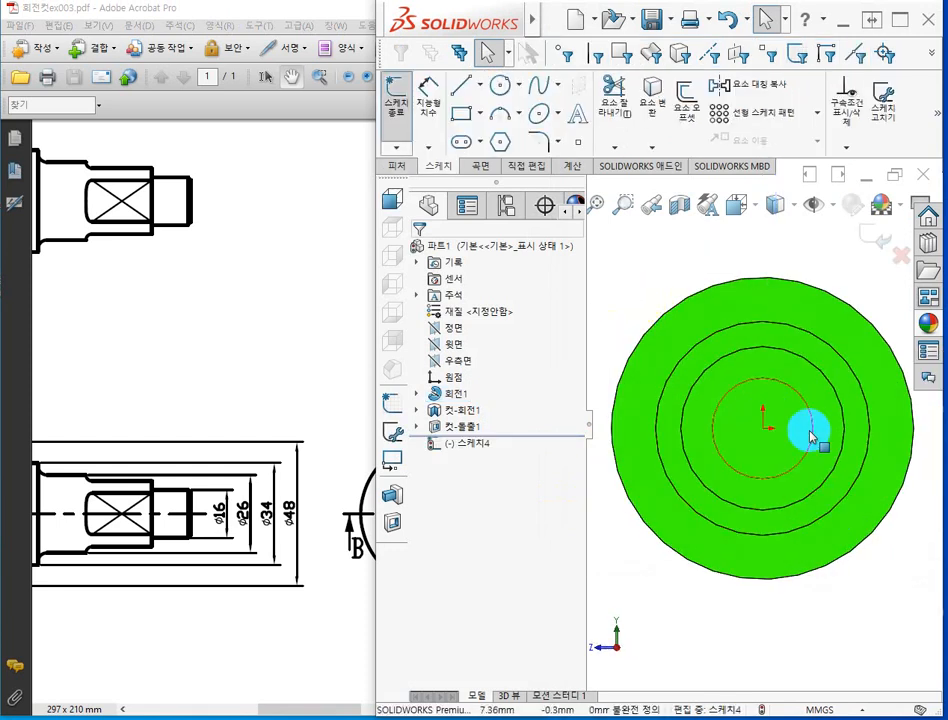
- Check the drawing's end view, then sketch a center rectangle about 41 by 42 mm from the origin
click(336, 386)
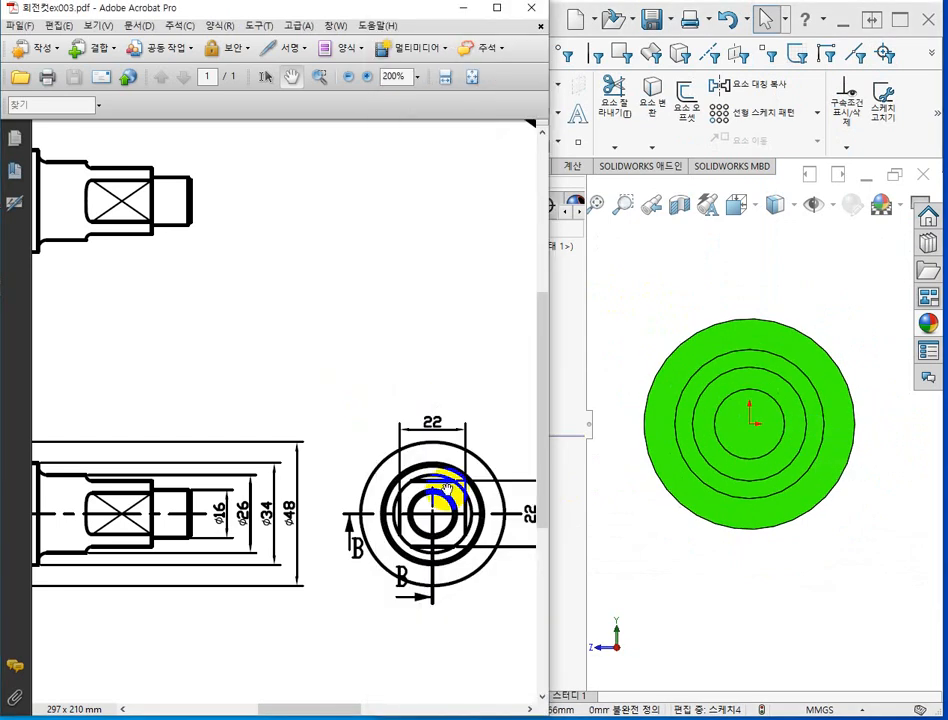
drag(432, 465, 321, 449)
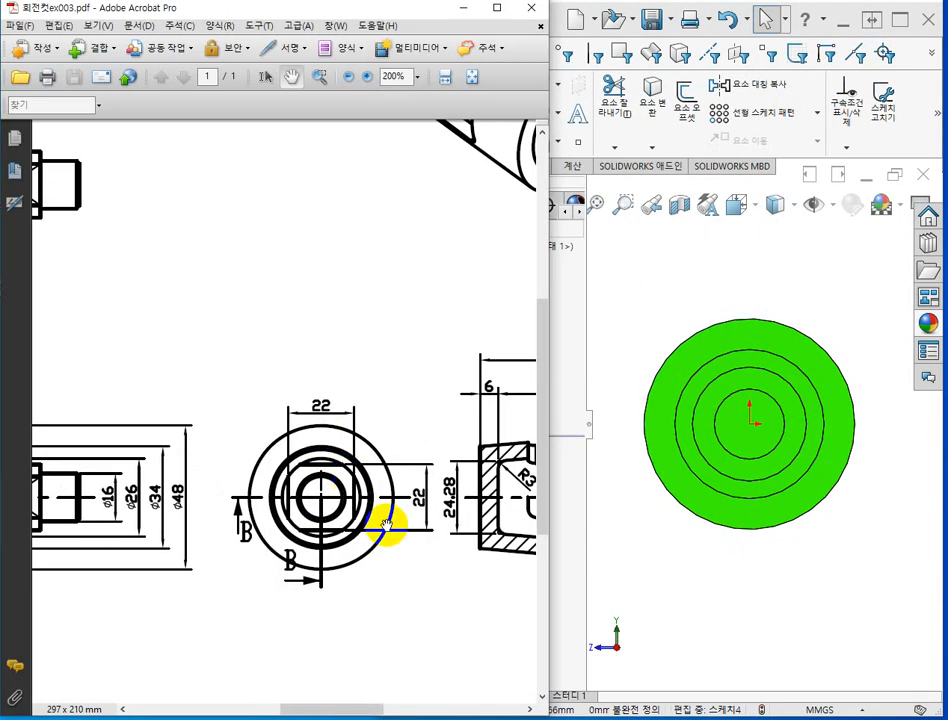
click(698, 434)
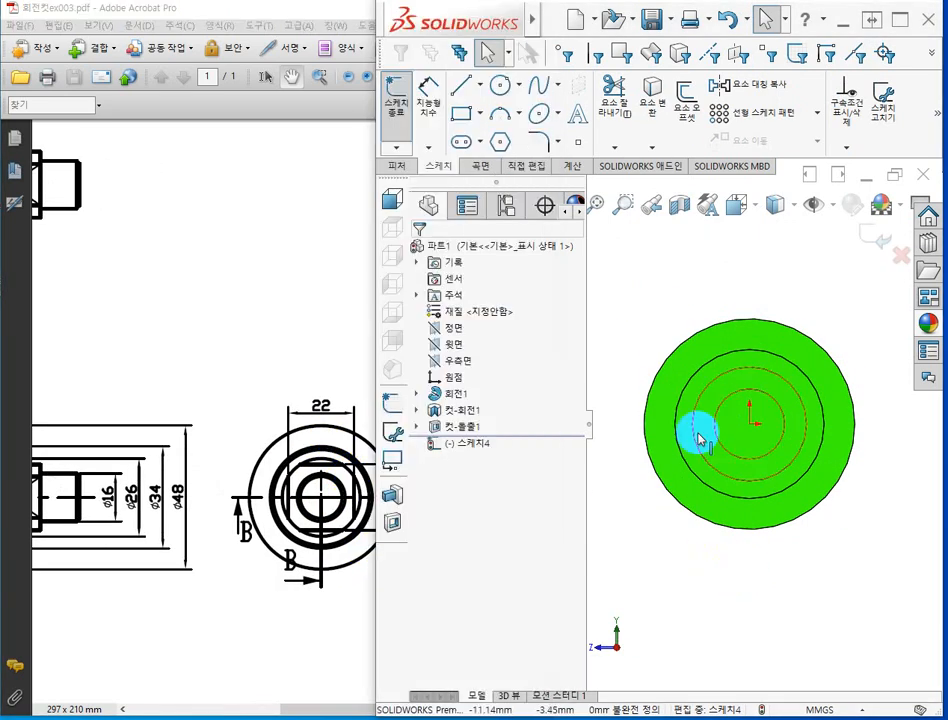
click(464, 117)
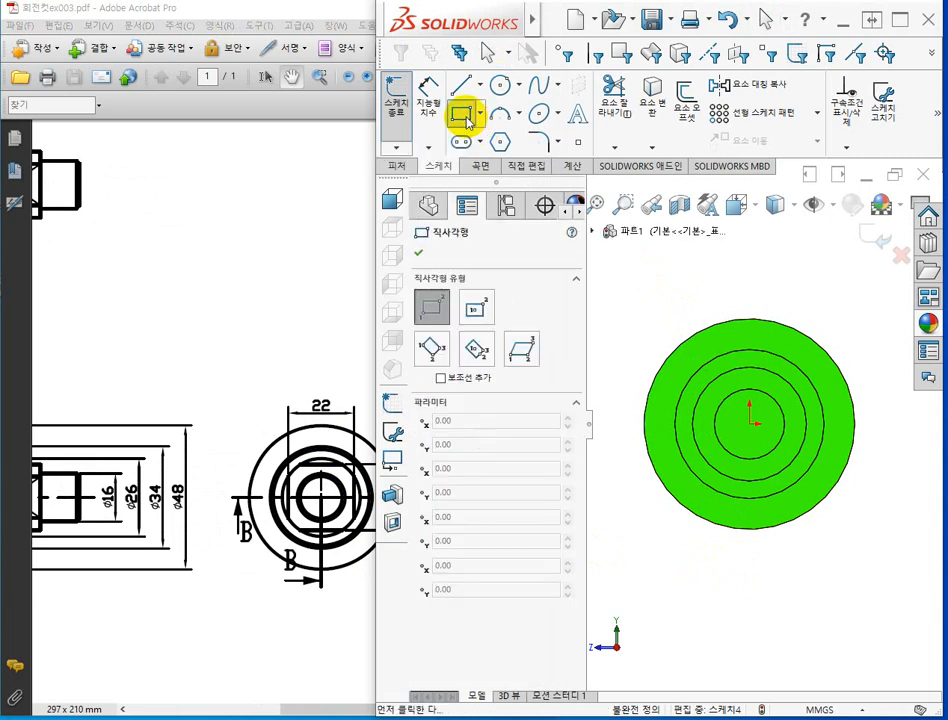
click(477, 314)
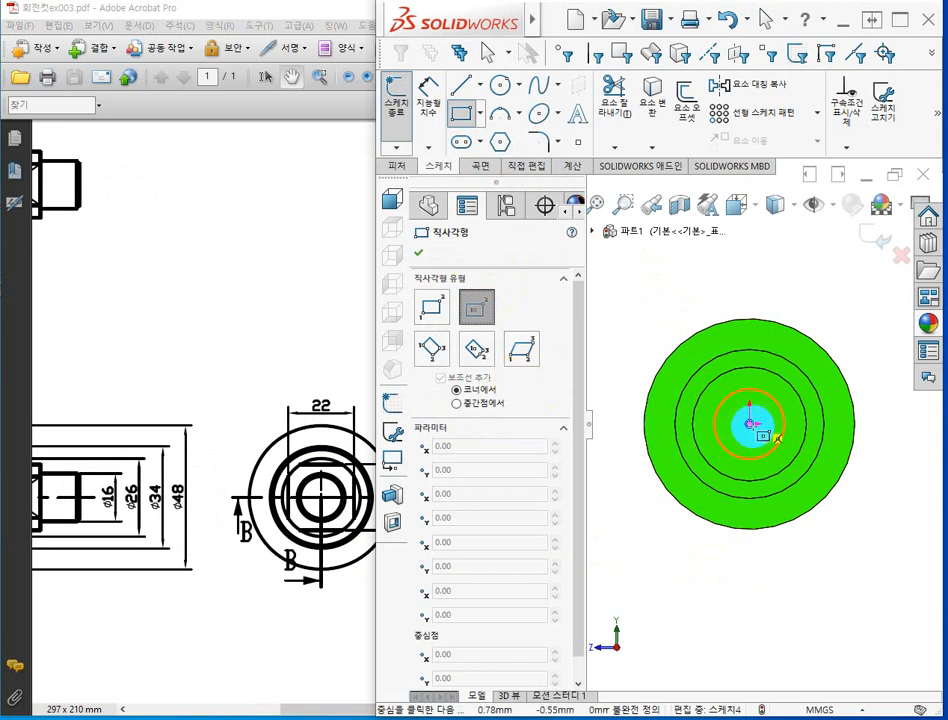
click(750, 424)
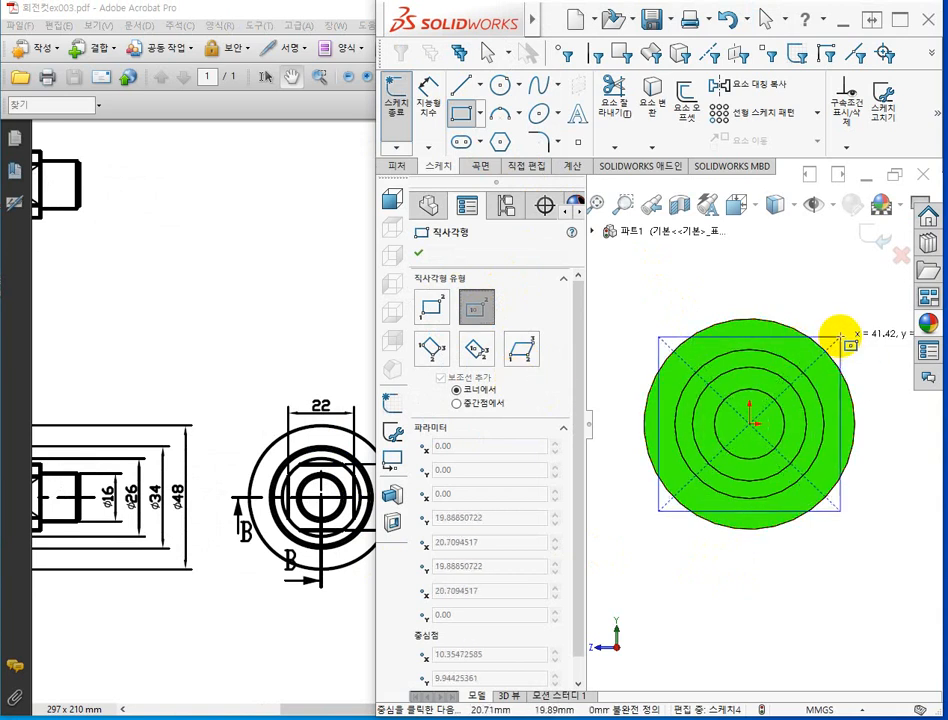
click(840, 332)
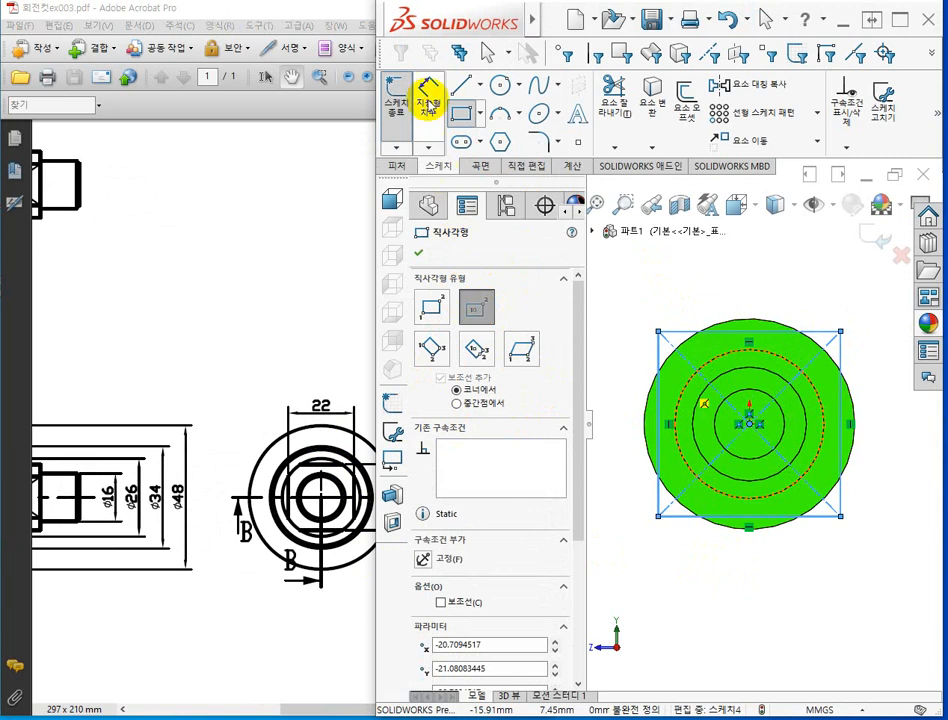
- Dimension the rectangle as a 22 by 22 mm square and close the sketch
click(427, 102)
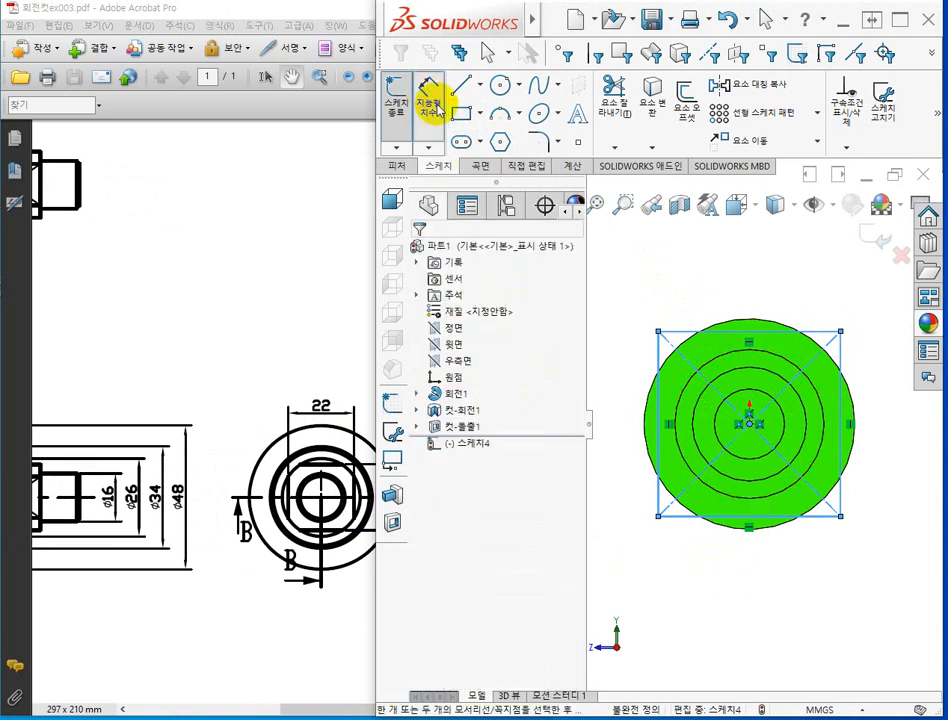
click(822, 517)
click(726, 603)
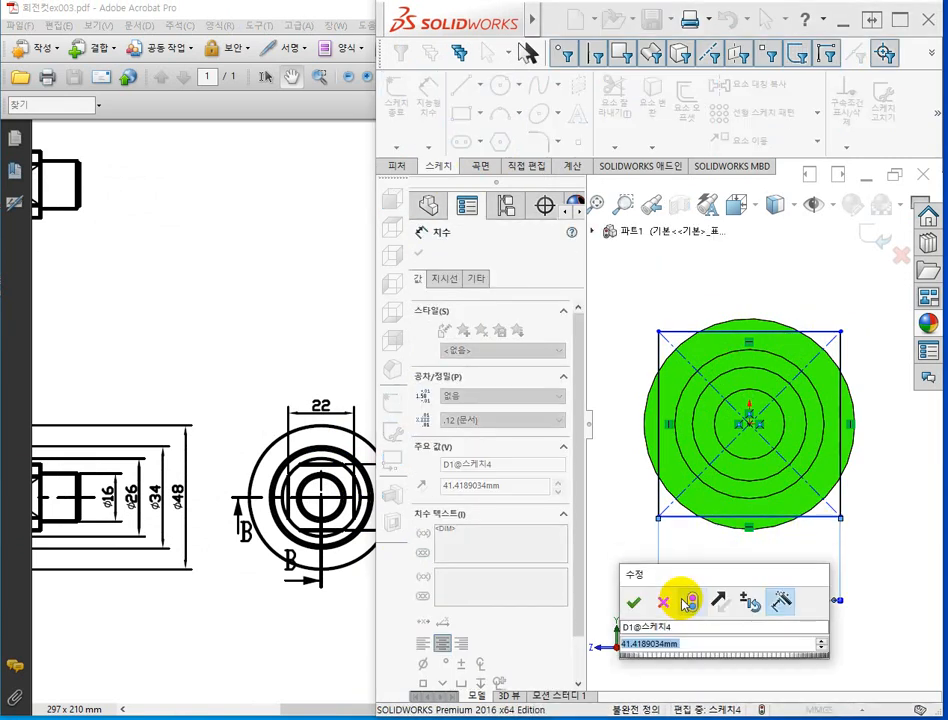
text(22)
key(Return)
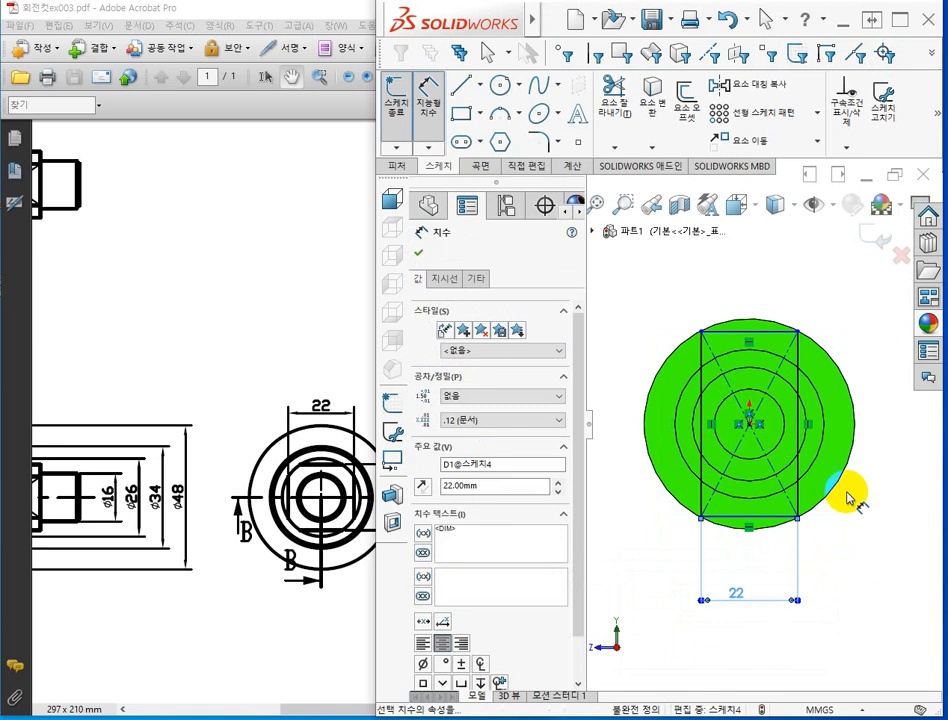
click(803, 437)
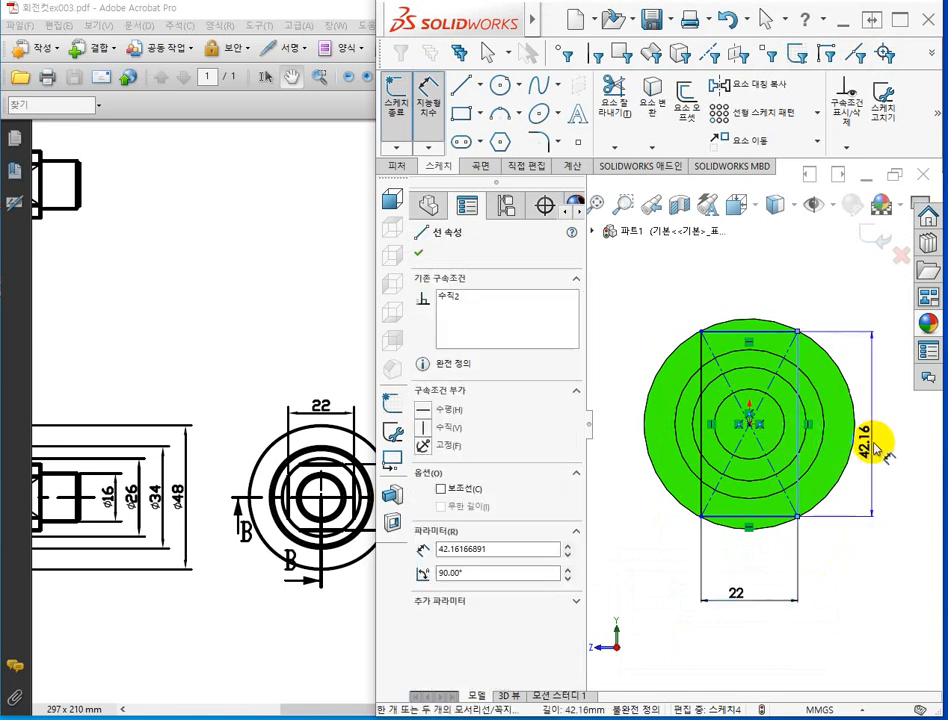
click(880, 440)
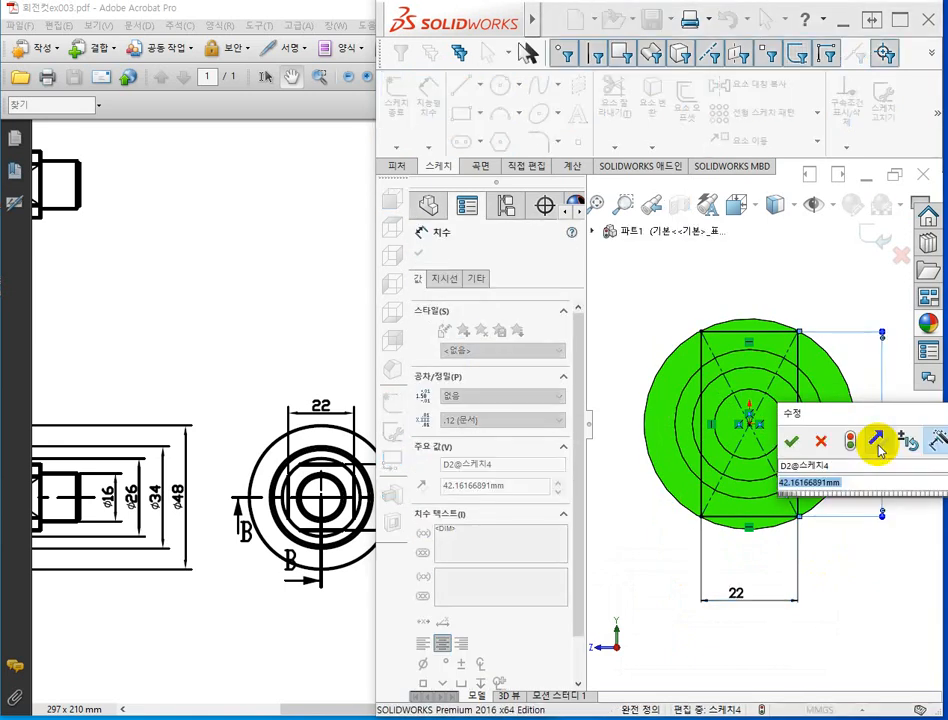
text(22)
key(Return)
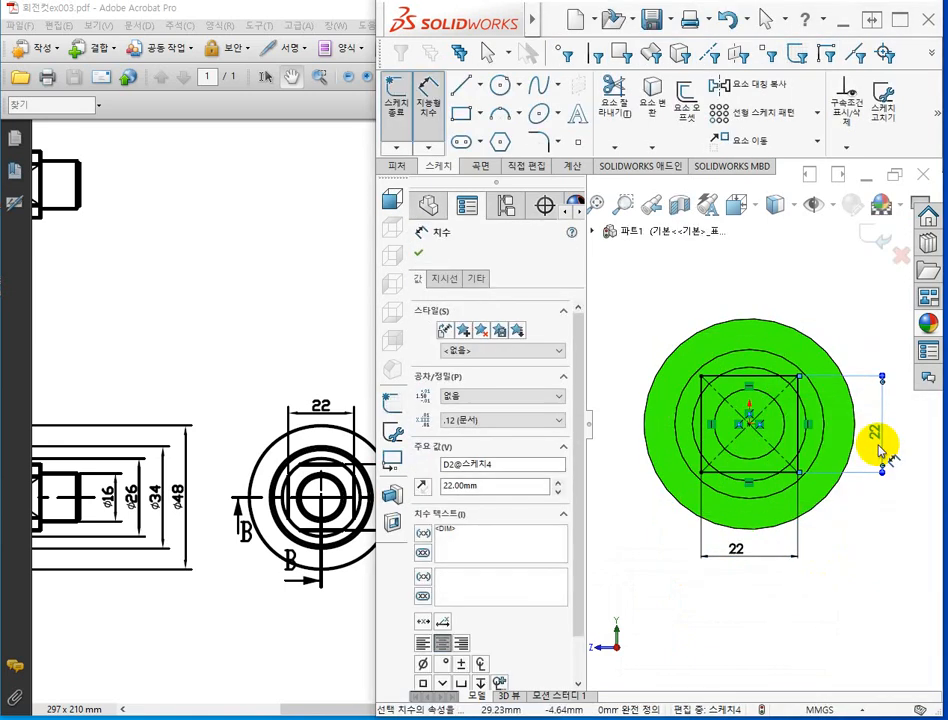
click(871, 240)
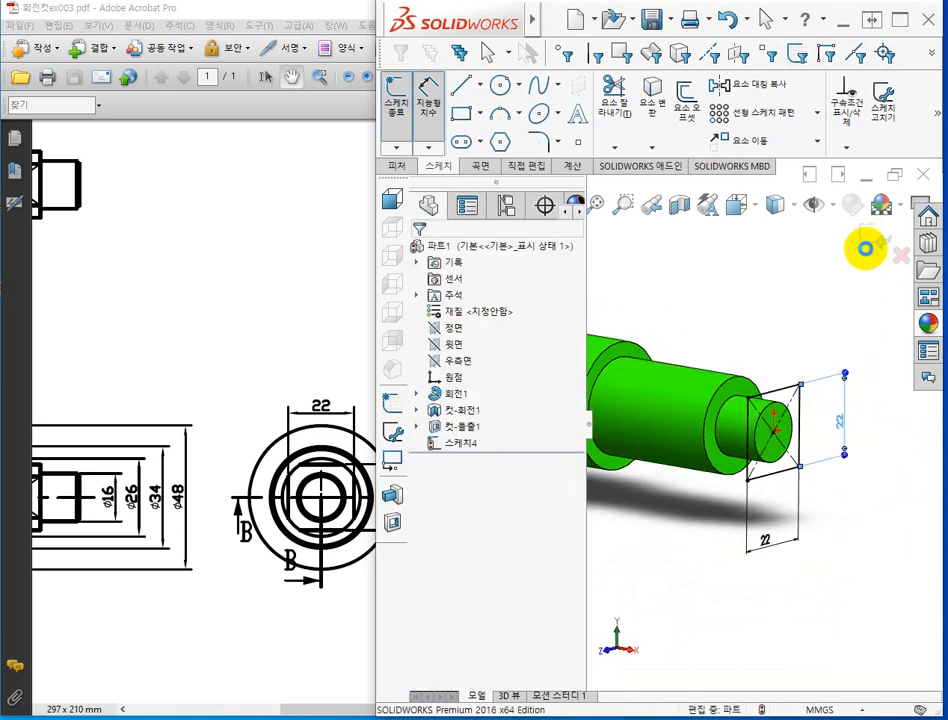
- Check the step lengths in Section B-B and set up a blind extruded cut of the square sketch, 22 mm deep
drag(97, 401, 377, 408)
mouse_move(255, 428)
mouse_down()
mouse_move(220, 508)
mouse_move(50, 470)
mouse_up()
drag(331, 462, 70, 434)
drag(417, 470, 41, 493)
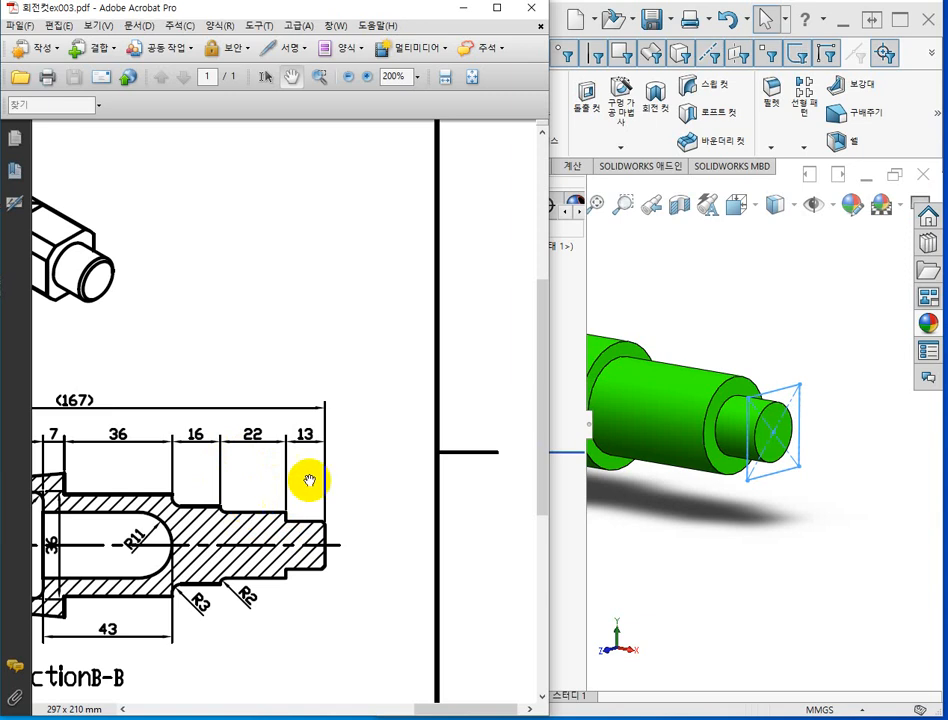
mouse_move(311, 482)
mouse_down()
mouse_move(224, 548)
mouse_move(523, 562)
mouse_up()
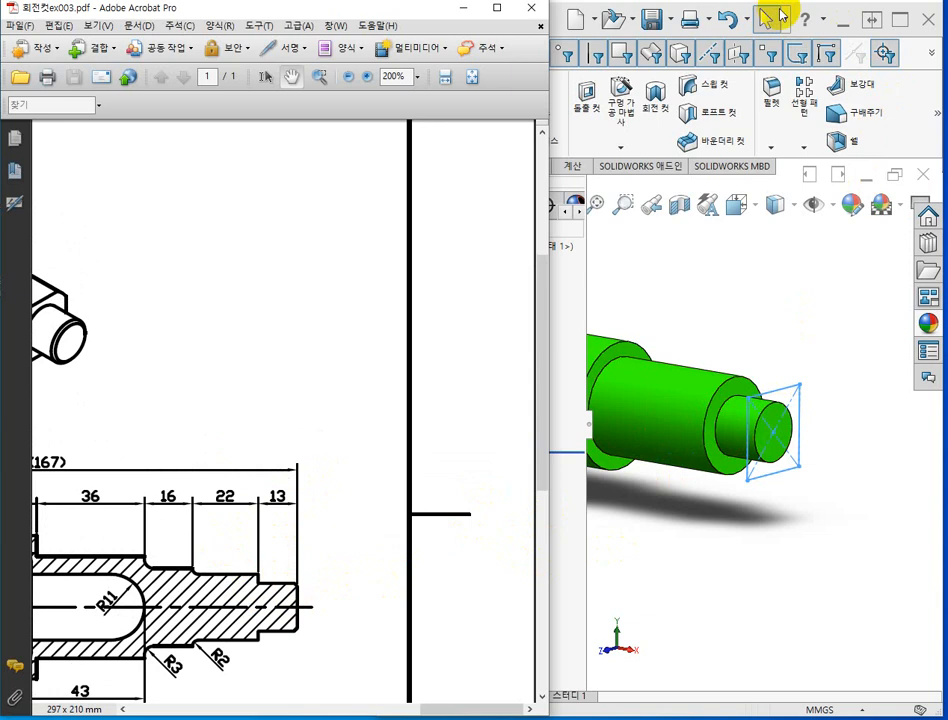
click(899, 143)
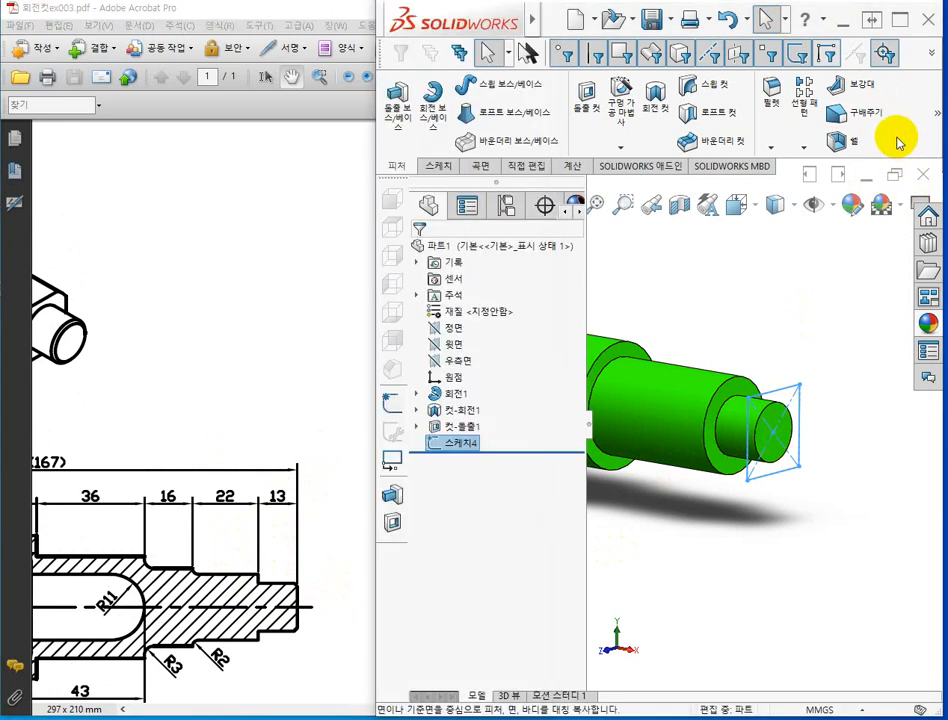
click(584, 104)
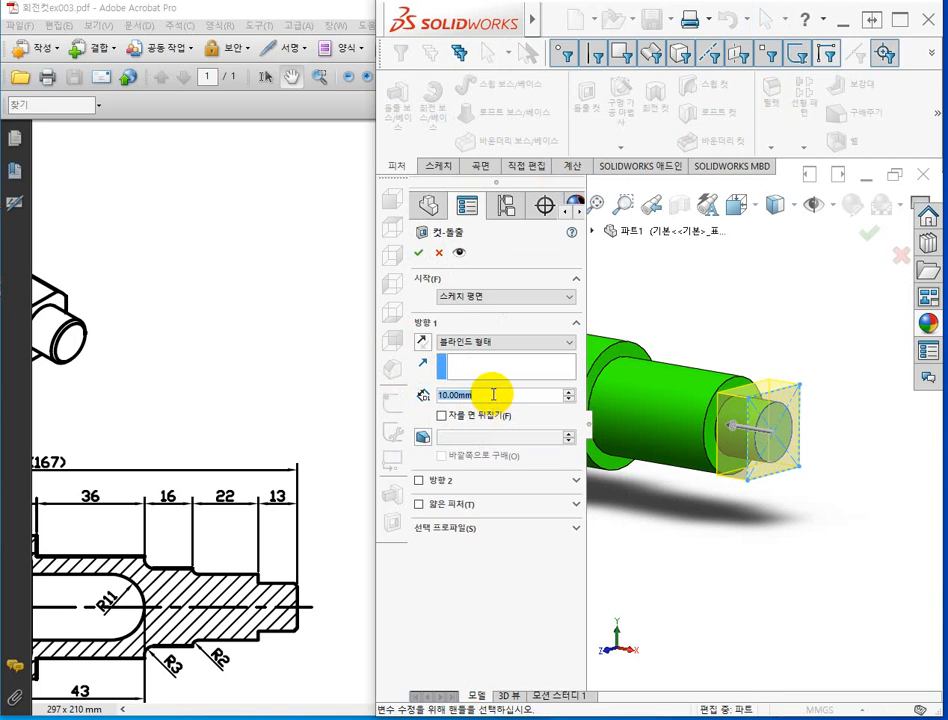
text(22)
key(Return)
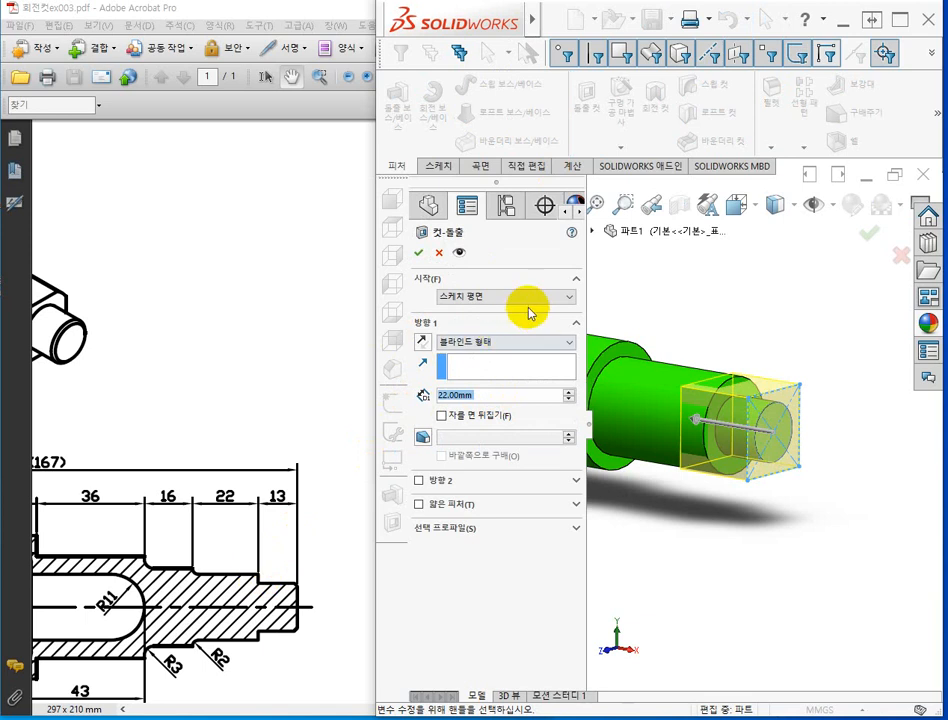
- Try starting the cut from the ring-shaped shoulder face behind the small end
click(569, 297)
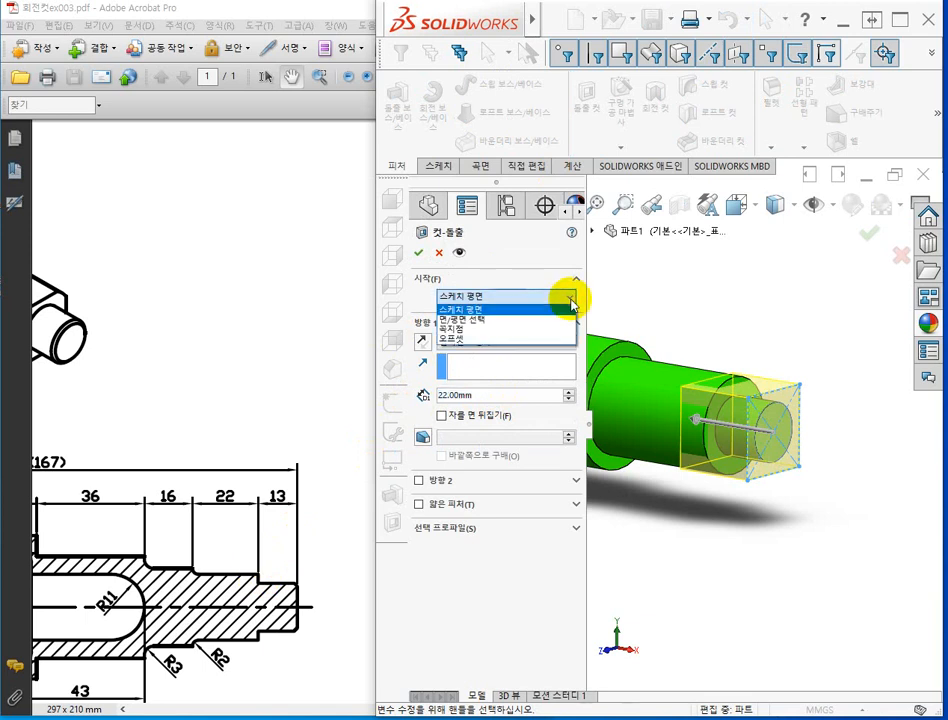
click(491, 320)
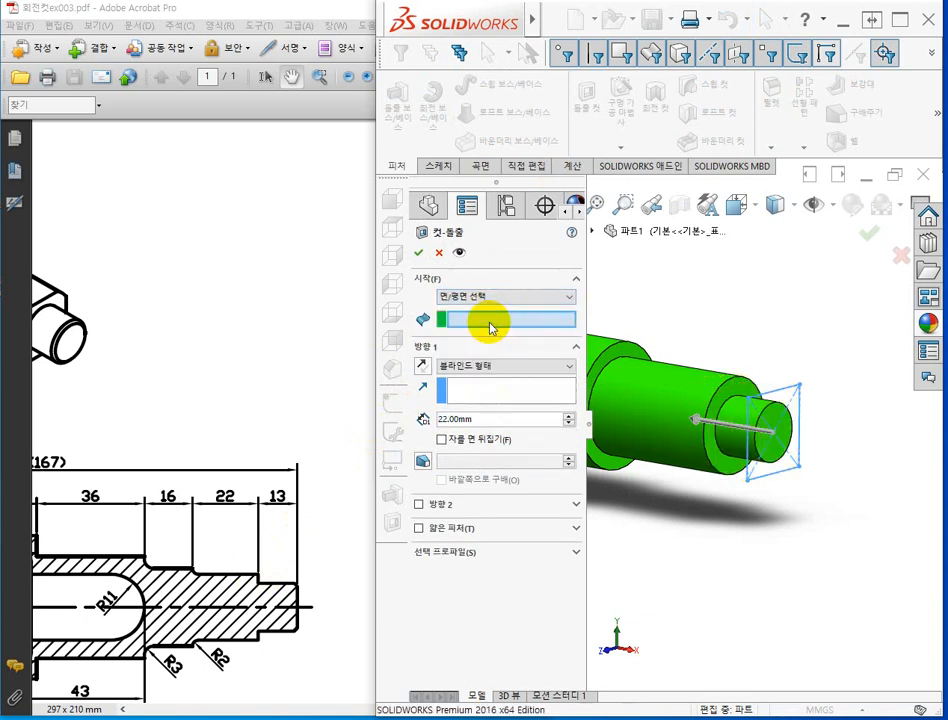
click(731, 387)
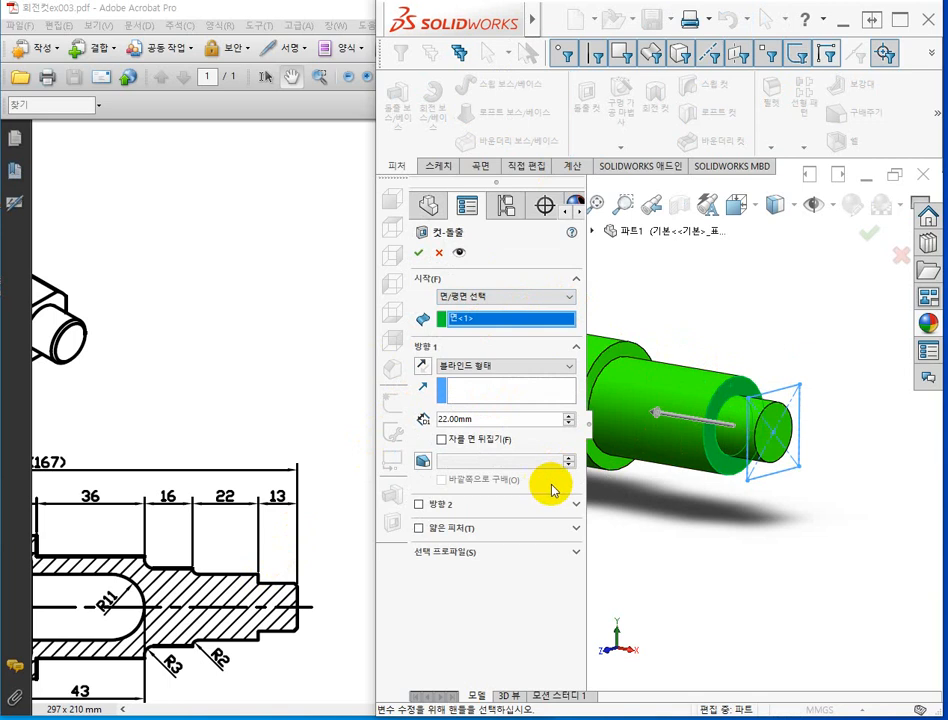
mouse_move(683, 525)
middle_down()
mouse_move(694, 548)
mouse_move(682, 538)
mouse_move(678, 475)
mouse_move(698, 400)
mouse_move(688, 400)
middle_up()
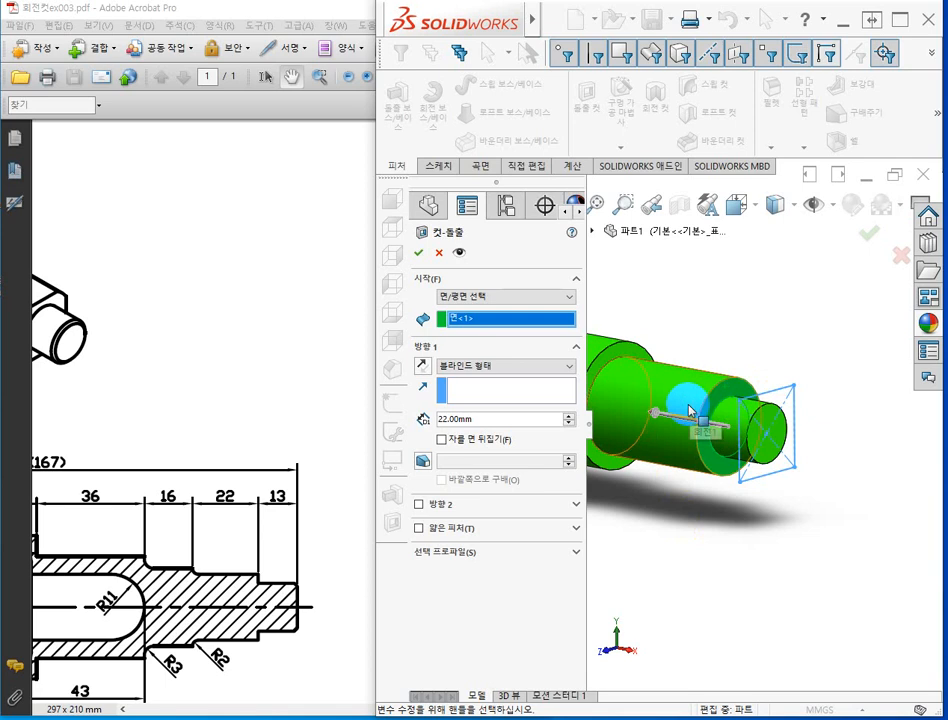
- Start the cut at a 13 mm offset from the sketch plane, reversed toward the shaft body
click(570, 298)
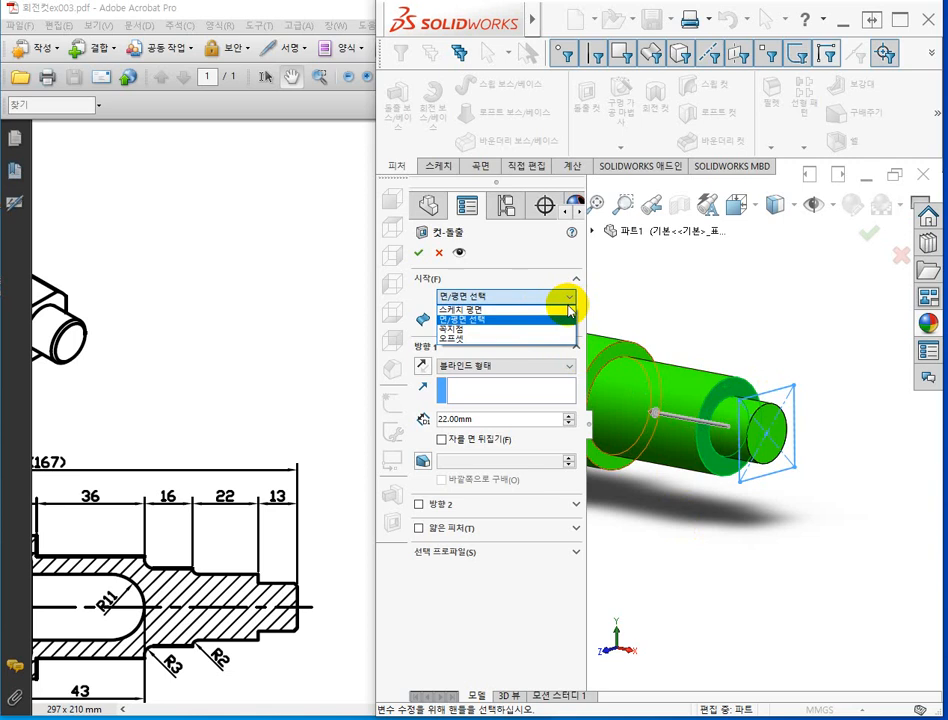
click(487, 339)
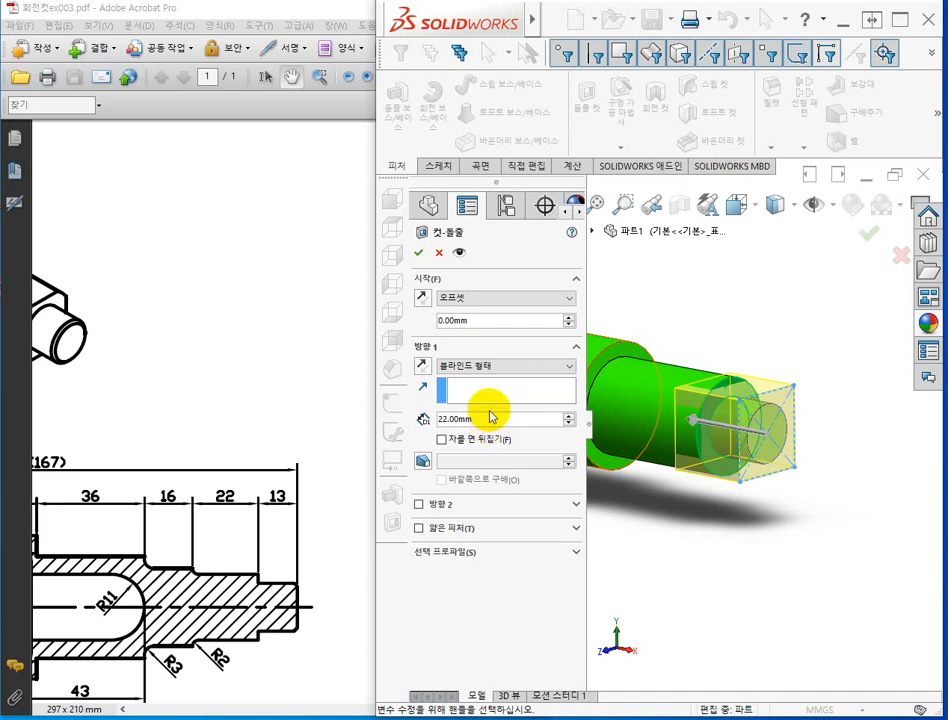
double_click(491, 321)
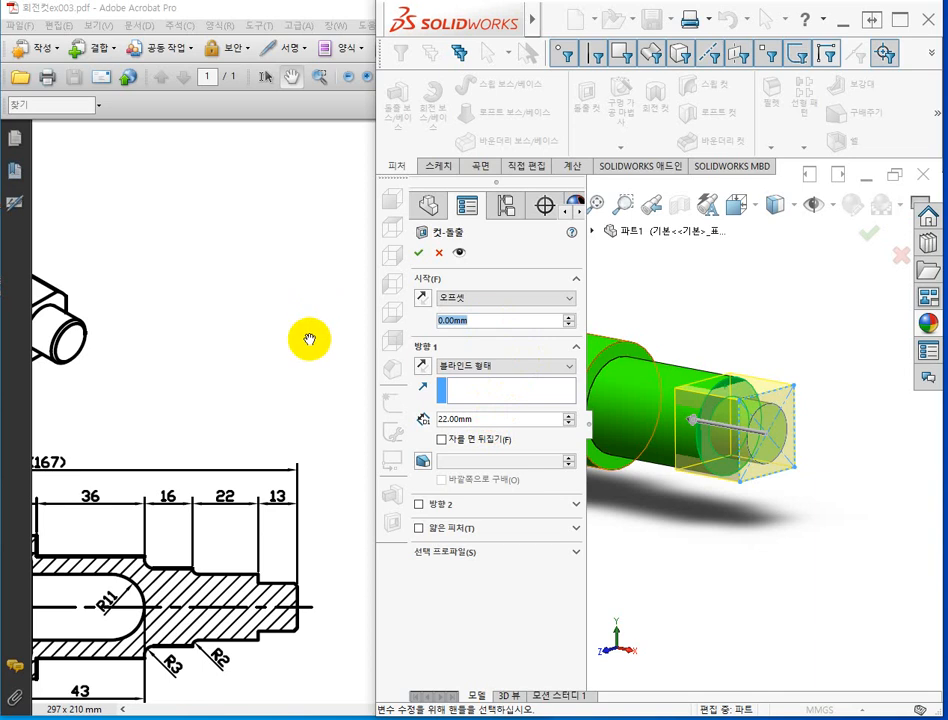
text(13)
key(Return)
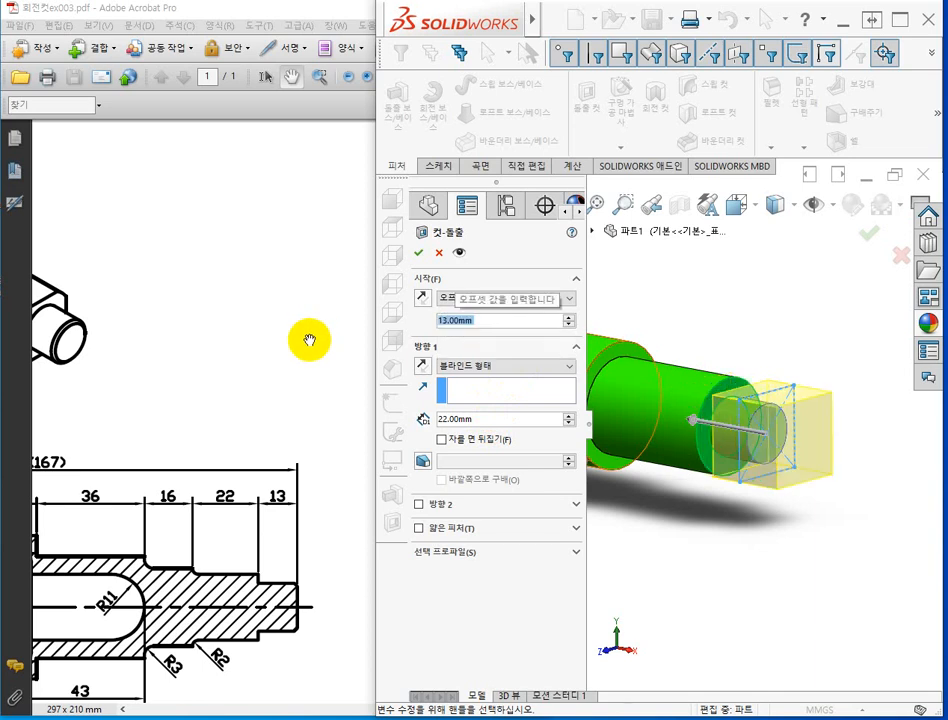
click(421, 298)
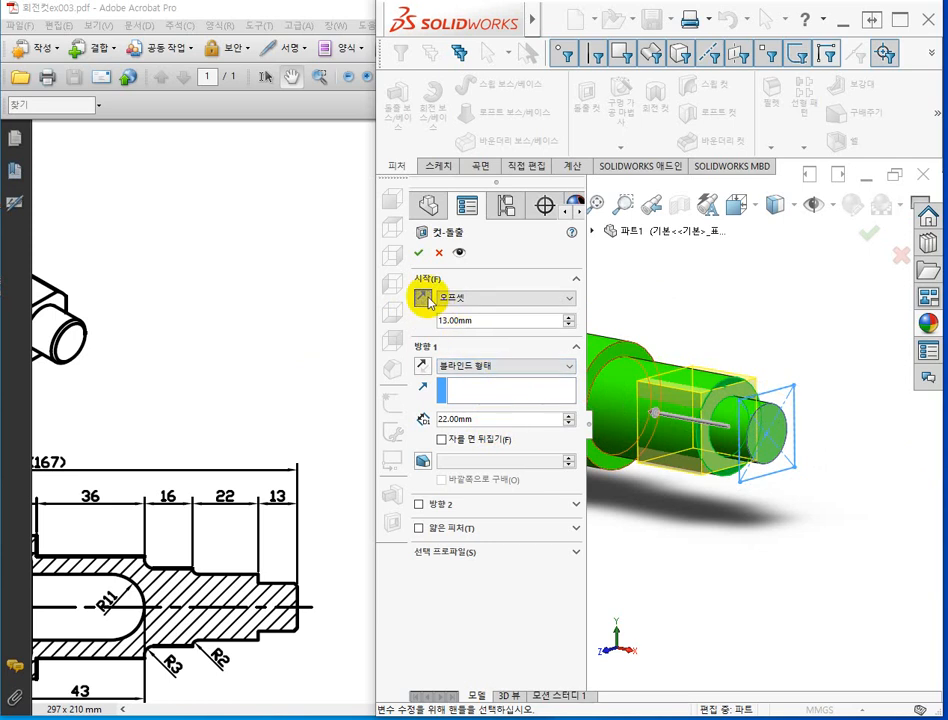
- Try to complete the 22 mm cut from the selected shoulder face with Flip side to cut enabled
click(568, 298)
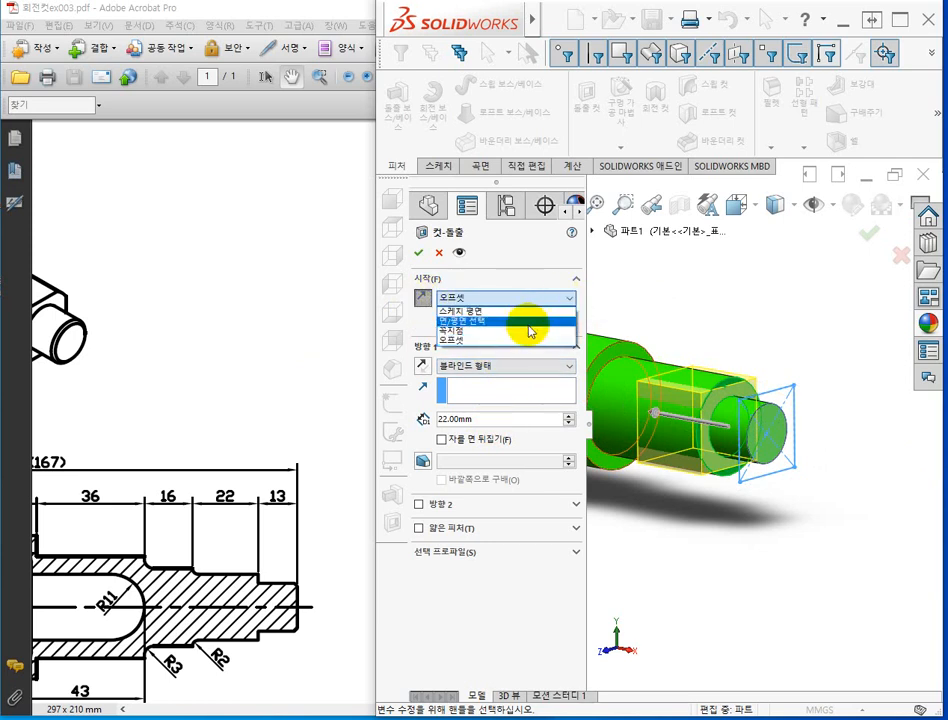
click(529, 324)
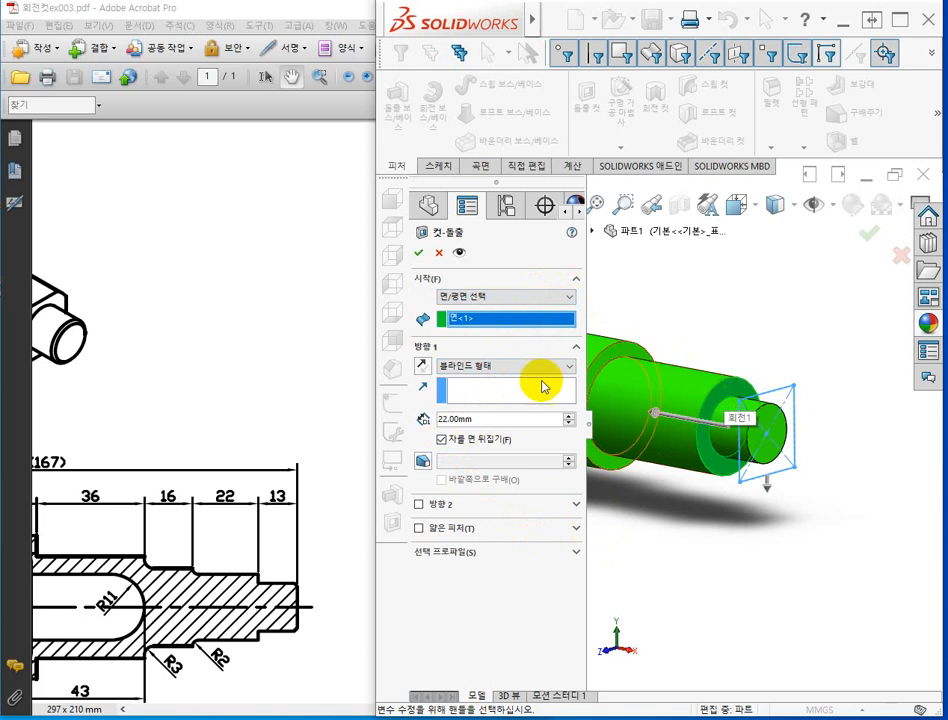
click(419, 253)
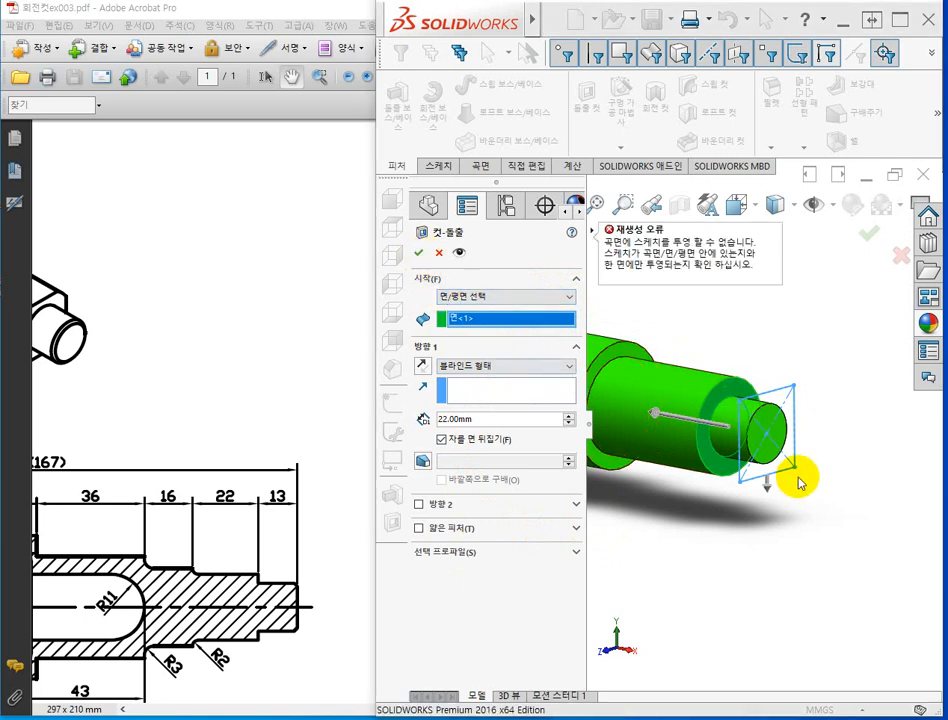
- Change the cut's start condition to the 13 mm offset and complete the 22 mm blind cut of the squared section
mouse_move(700, 529)
middle_down()
mouse_move(671, 542)
mouse_move(687, 520)
middle_up()
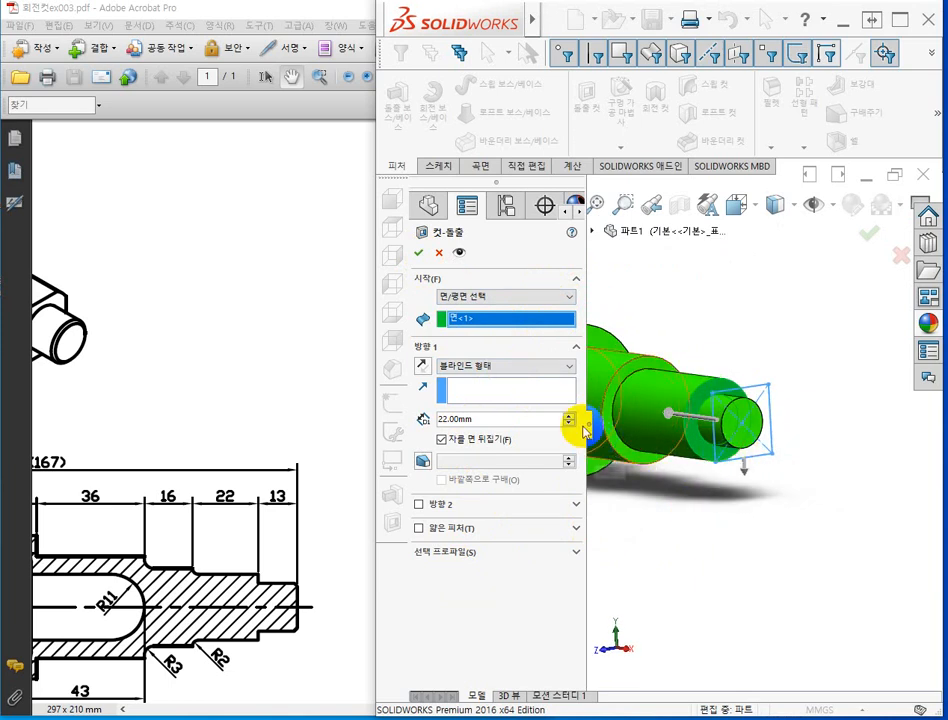
click(570, 296)
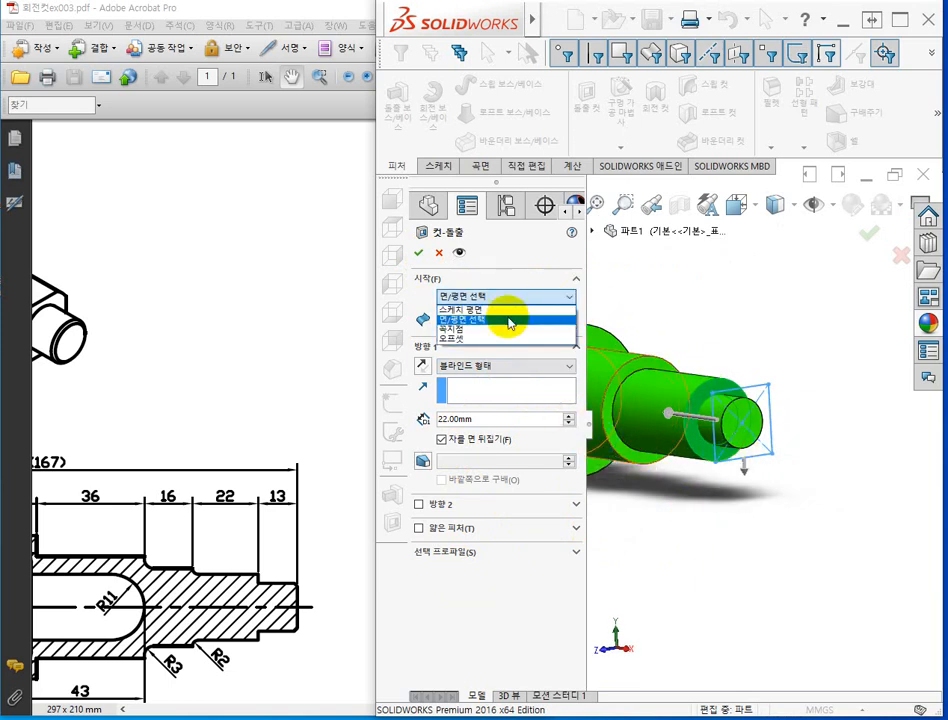
click(476, 337)
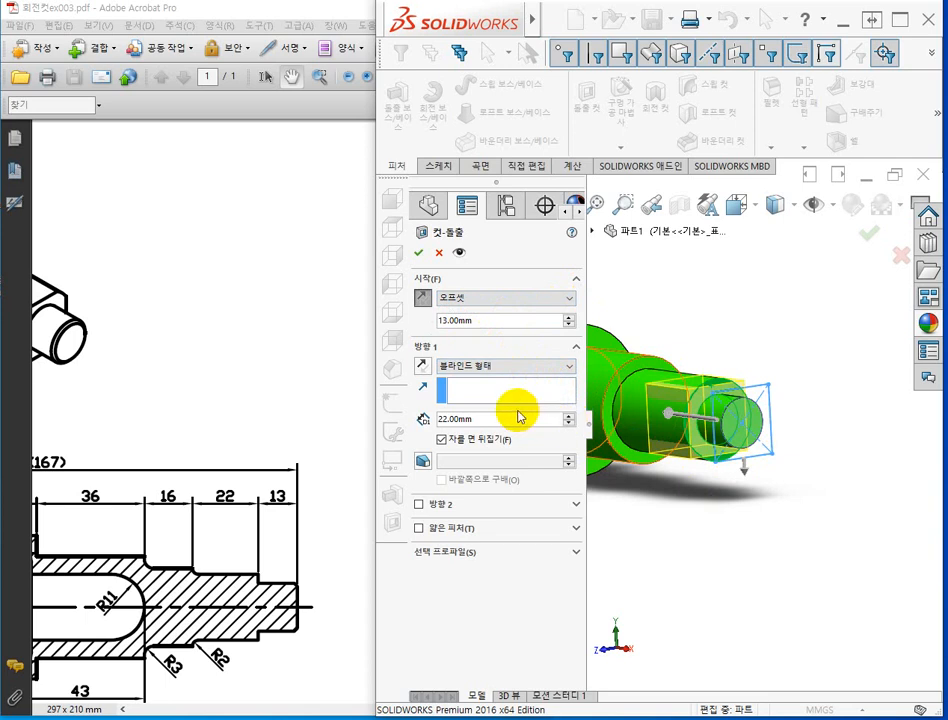
click(418, 256)
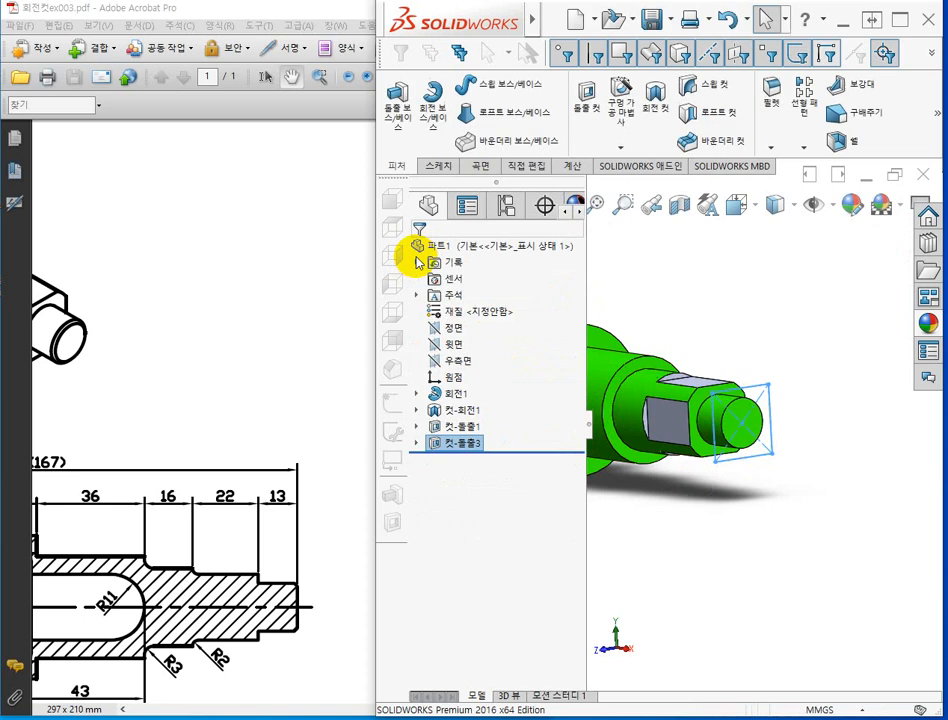
- Apply a bright light-blue appearance to the squared-section cut feature near the small end
mouse_move(829, 475)
middle_down()
mouse_move(813, 451)
mouse_move(813, 345)
mouse_move(842, 487)
middle_up()
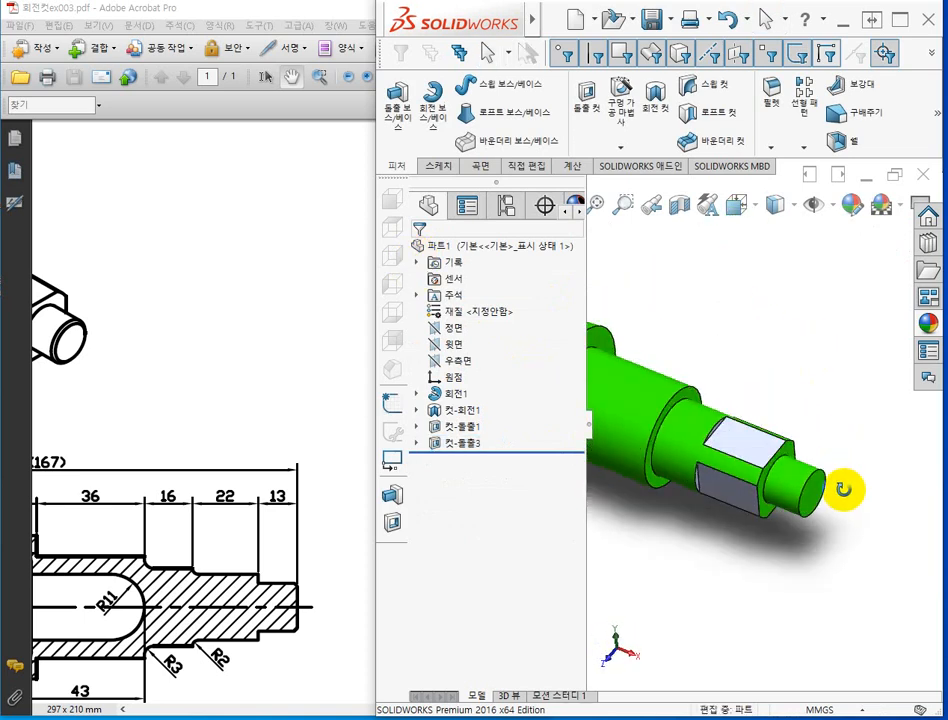
right_click(457, 449)
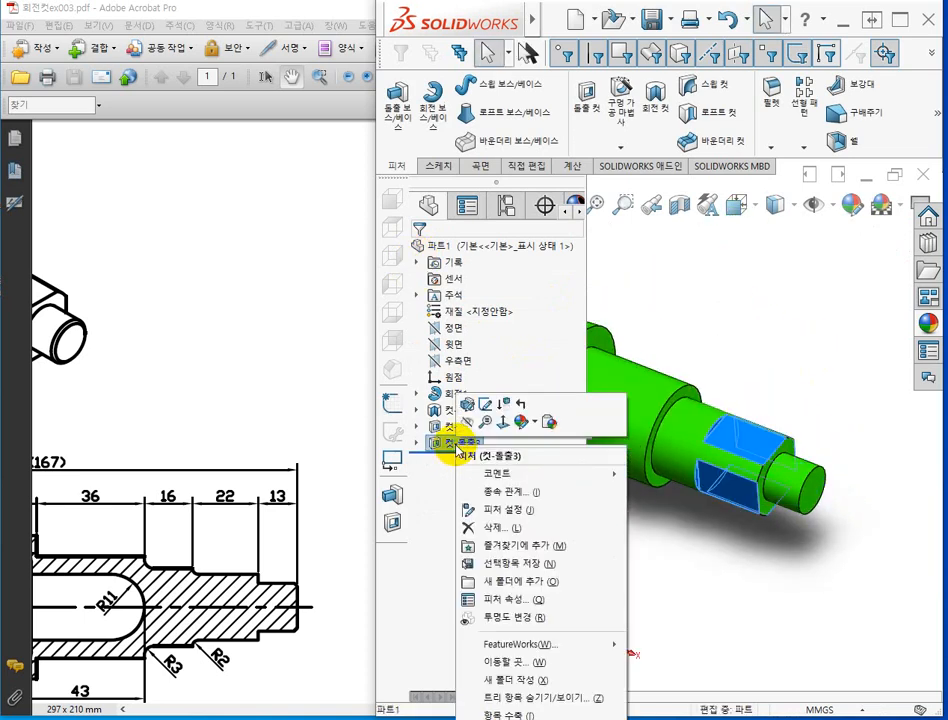
click(522, 422)
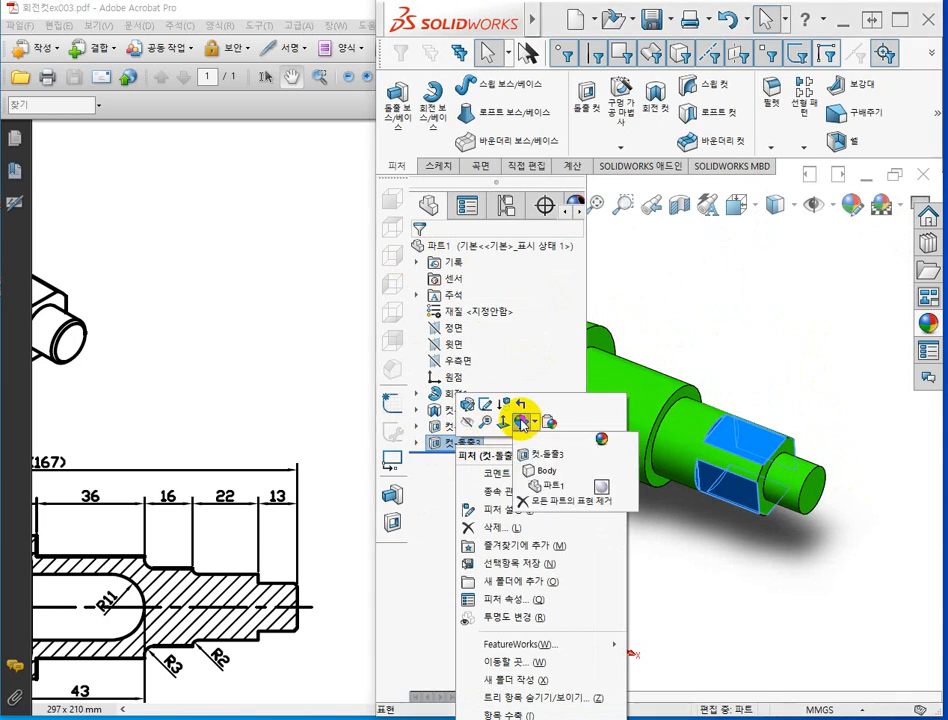
click(546, 457)
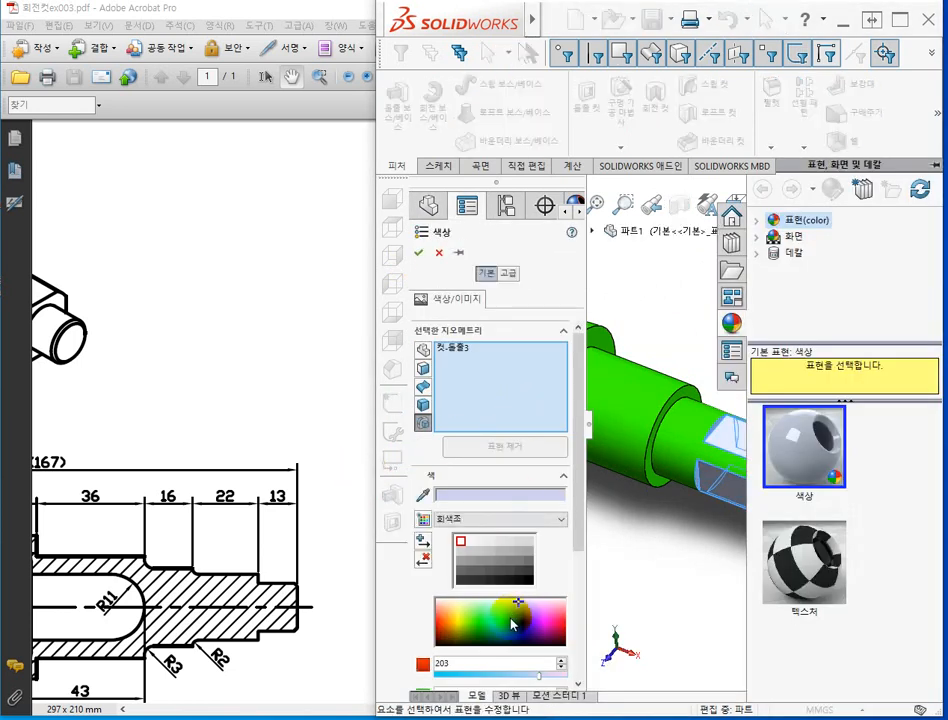
click(503, 622)
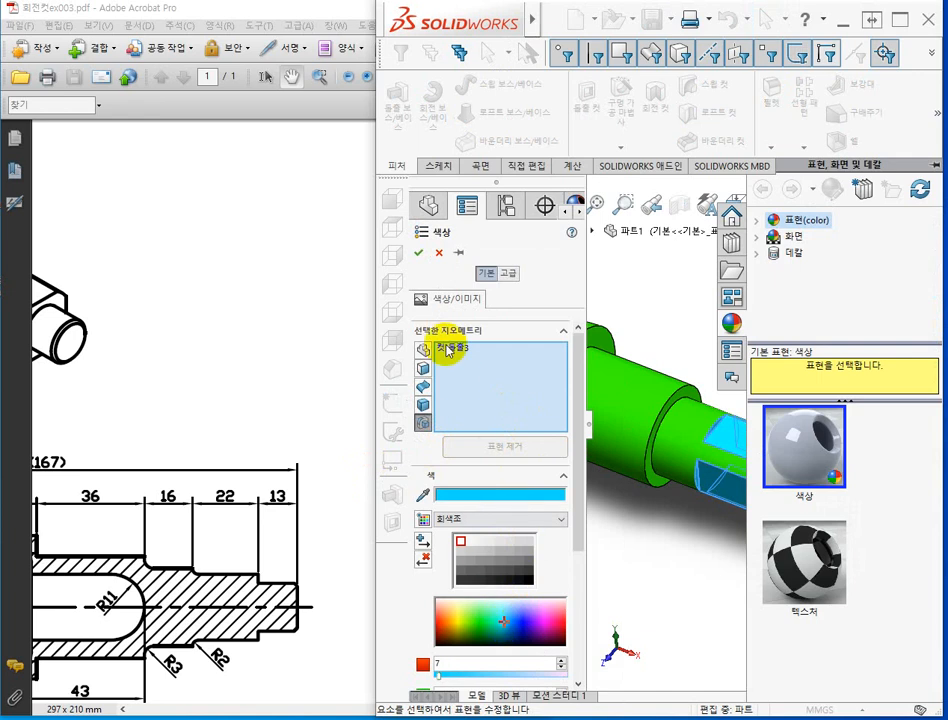
click(419, 255)
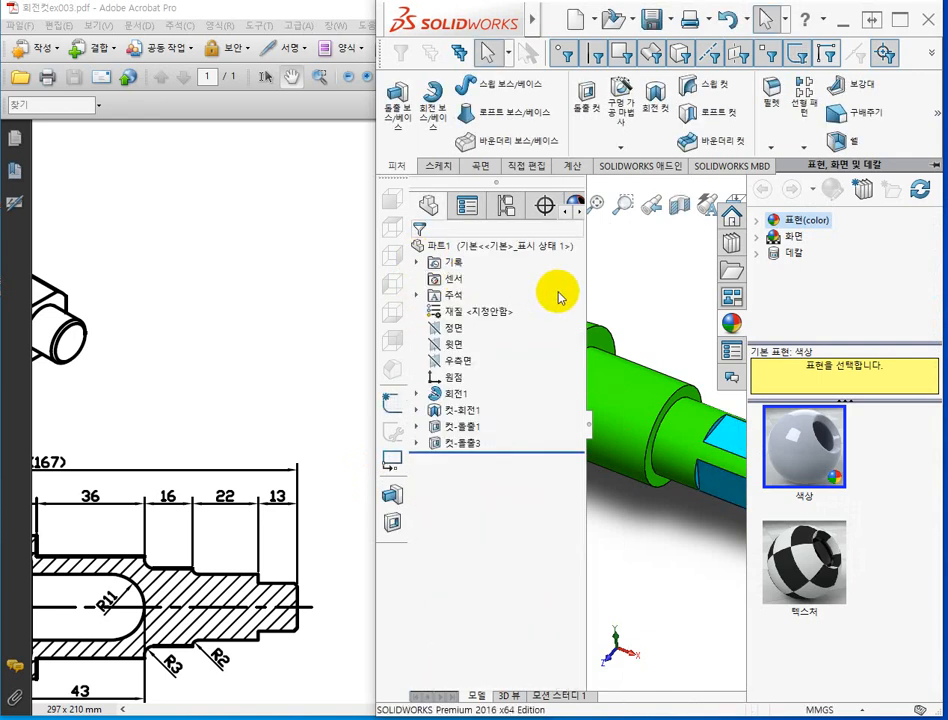
scroll(690, 330, up, 2)
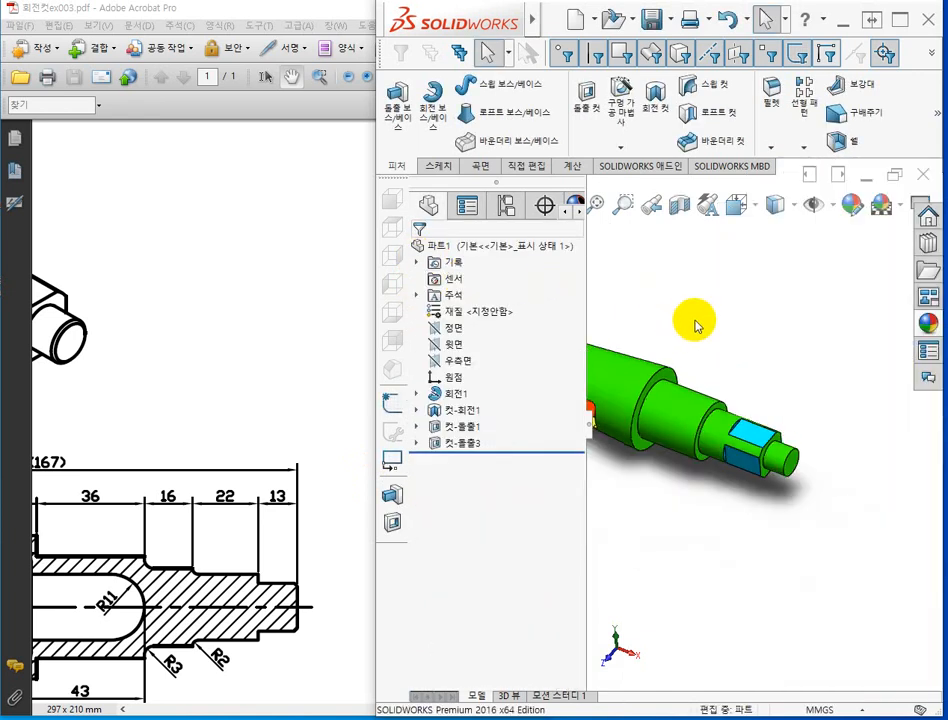
- Check the drawing's chamfer note, the isometric view and the edge details in Section B-B, from the cavity to the small end
drag(254, 497, 190, 226)
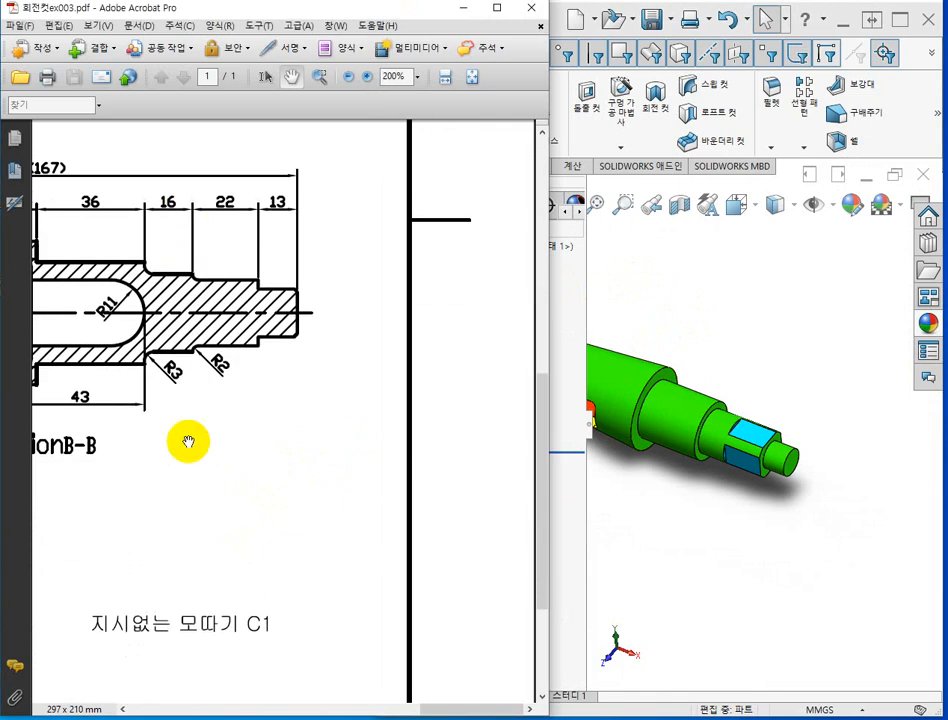
mouse_move(188, 441)
mouse_down()
mouse_move(262, 542)
mouse_move(244, 472)
mouse_up()
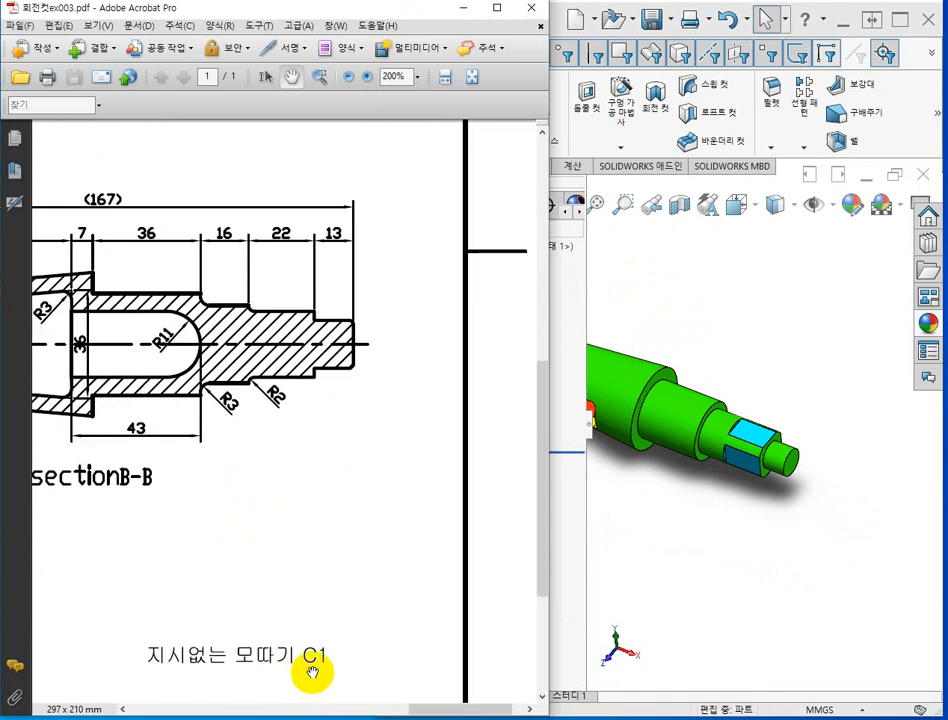
drag(218, 519, 383, 669)
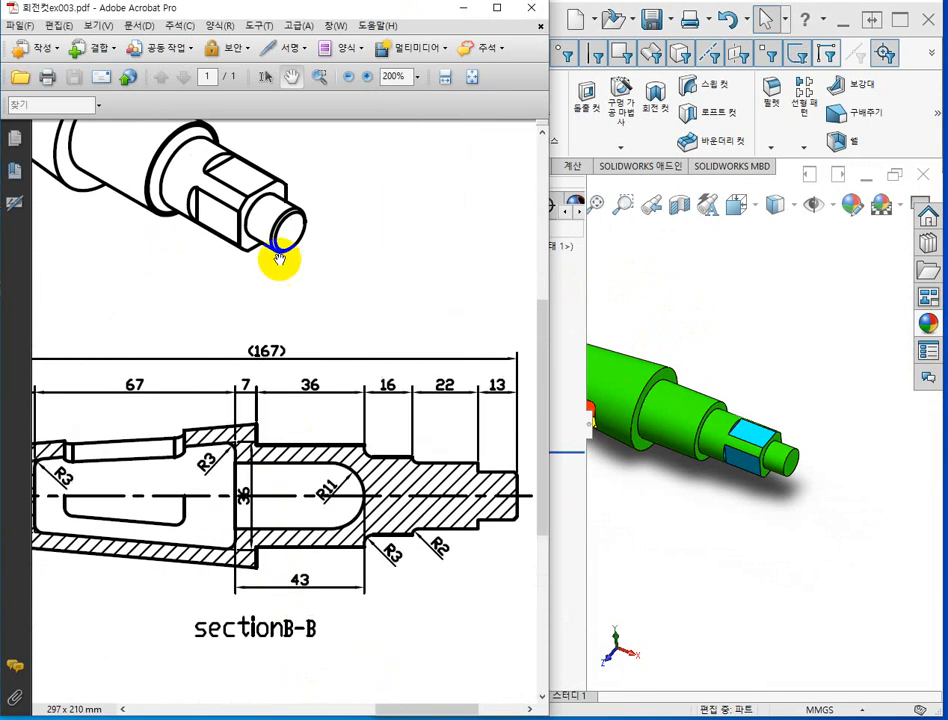
mouse_move(213, 260)
mouse_down()
mouse_move(243, 347)
mouse_move(359, 366)
mouse_move(366, 288)
mouse_move(247, 304)
mouse_move(294, 353)
mouse_move(367, 362)
mouse_up()
ctrl+scroll(367, 362, down, 3)
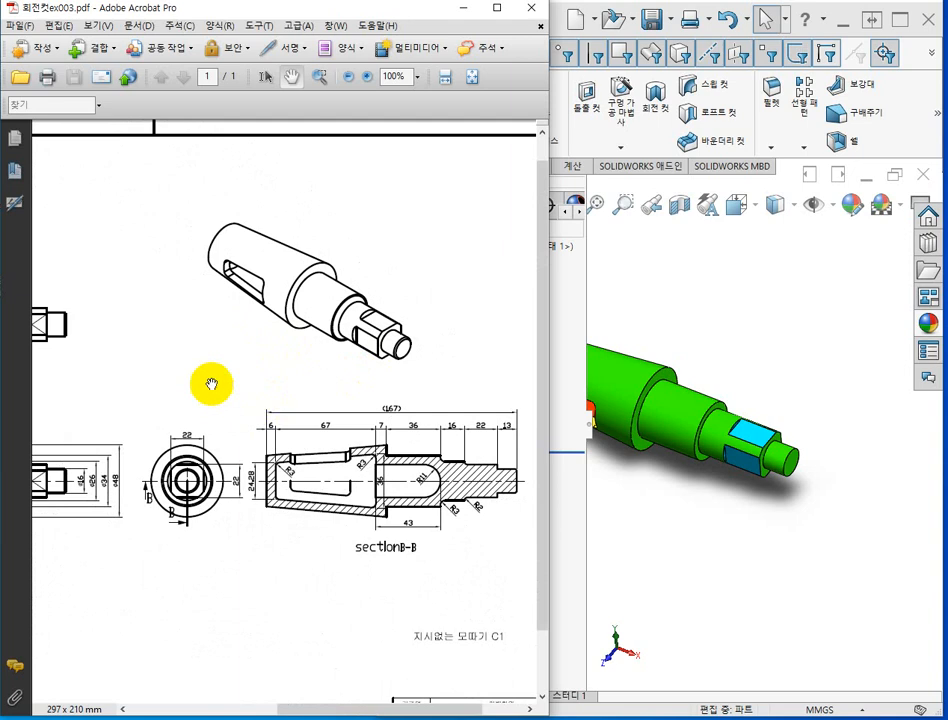
drag(209, 383, 540, 343)
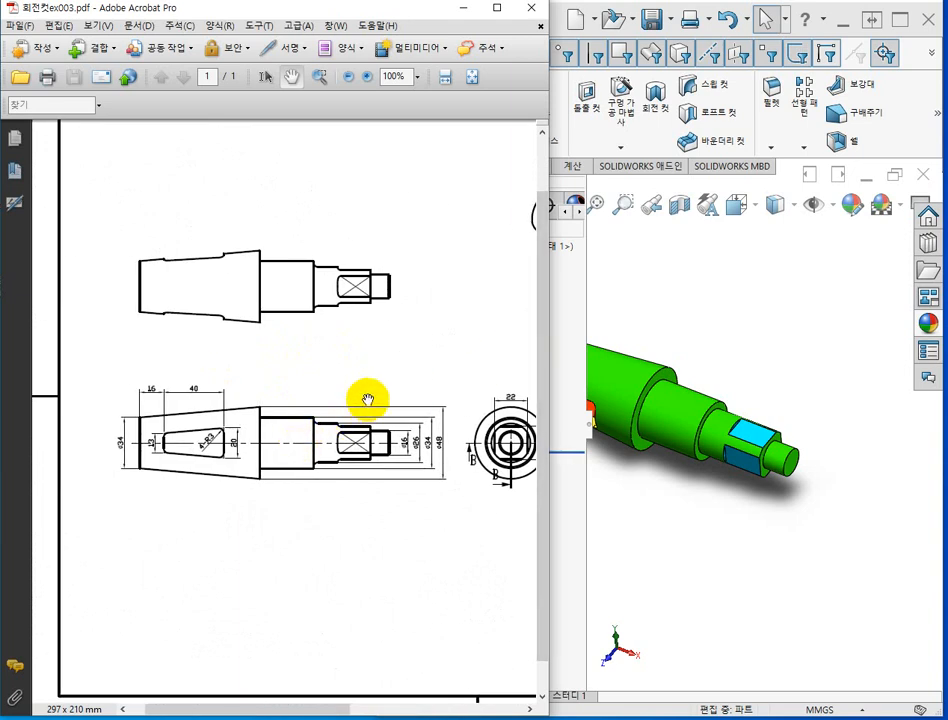
drag(366, 398, 273, 360)
drag(433, 377, 188, 332)
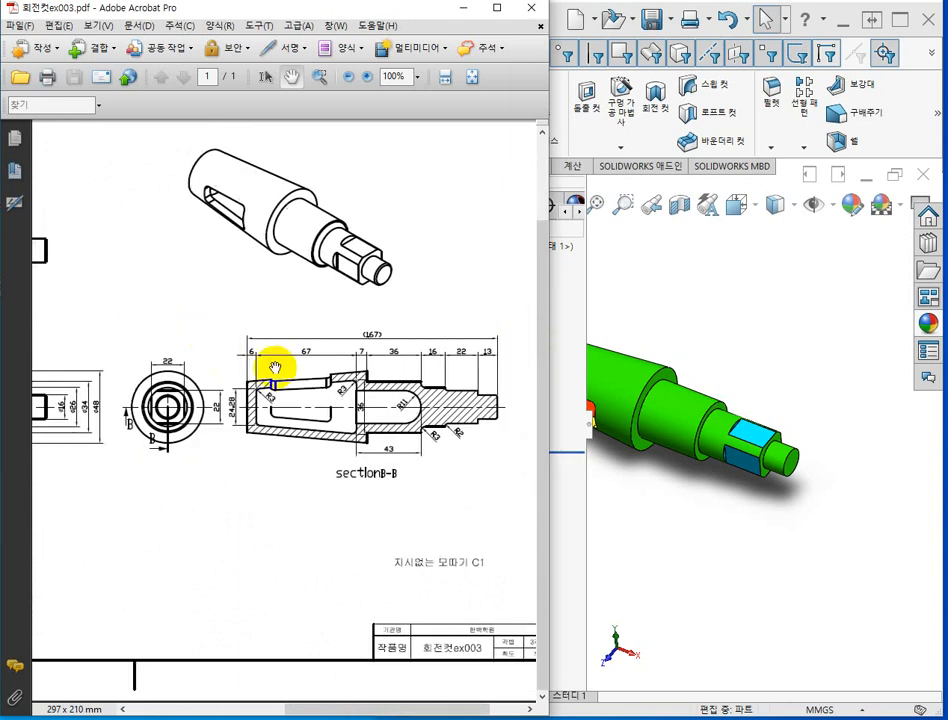
ctrl+scroll(317, 423, up, 3)
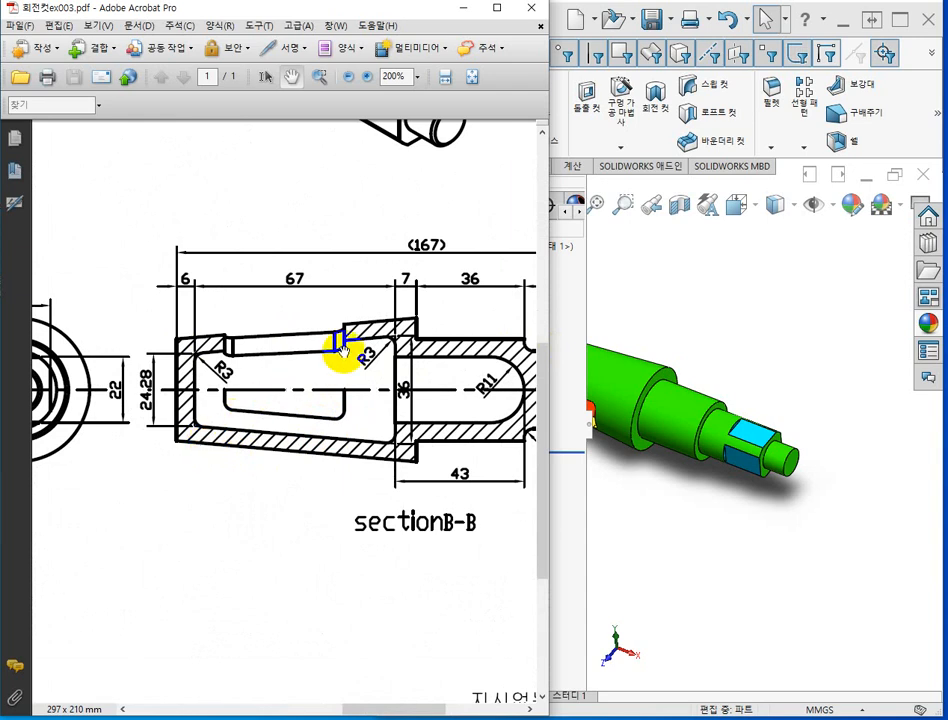
ctrl+scroll(340, 349, up, 2)
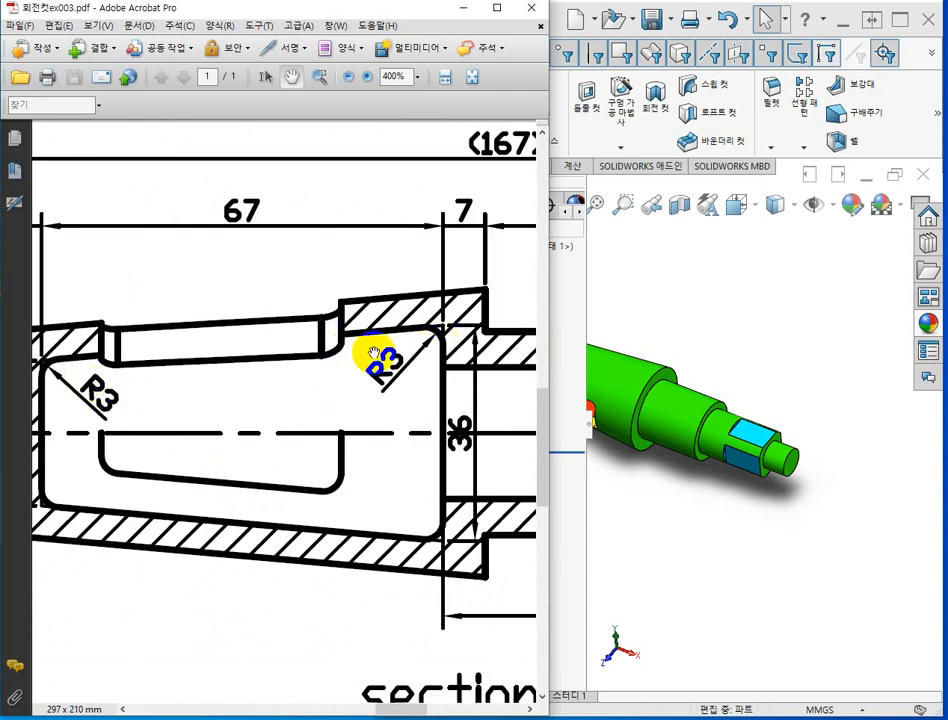
mouse_move(438, 337)
mouse_down()
mouse_move(131, 423)
mouse_move(197, 460)
mouse_up()
mouse_move(339, 499)
mouse_down()
mouse_move(239, 427)
mouse_move(106, 362)
mouse_up()
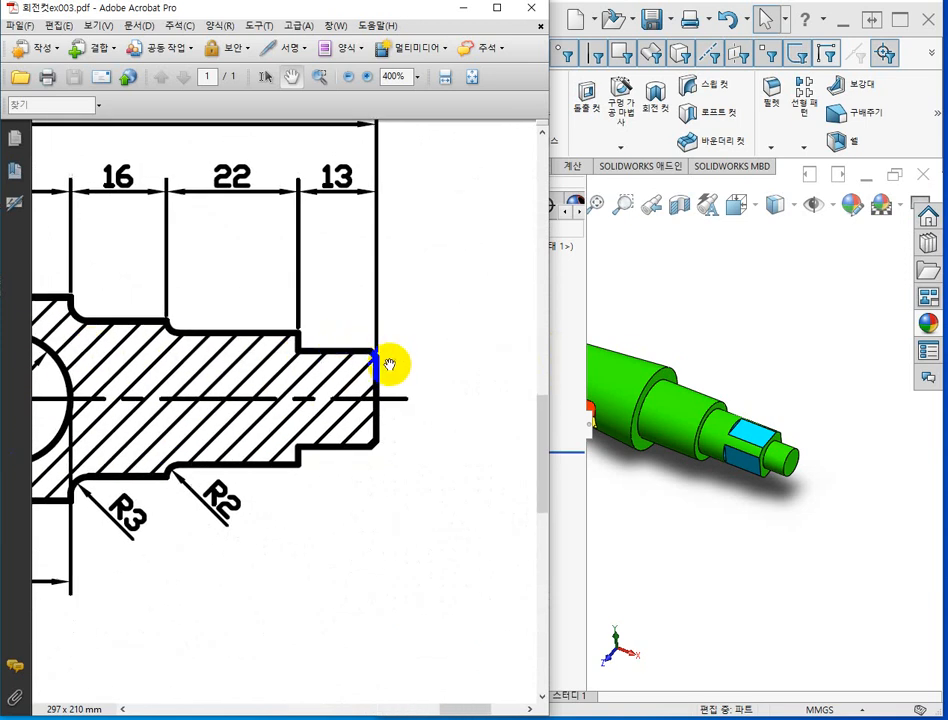
ctrl+scroll(394, 370, down, 3)
drag(394, 377, 407, 512)
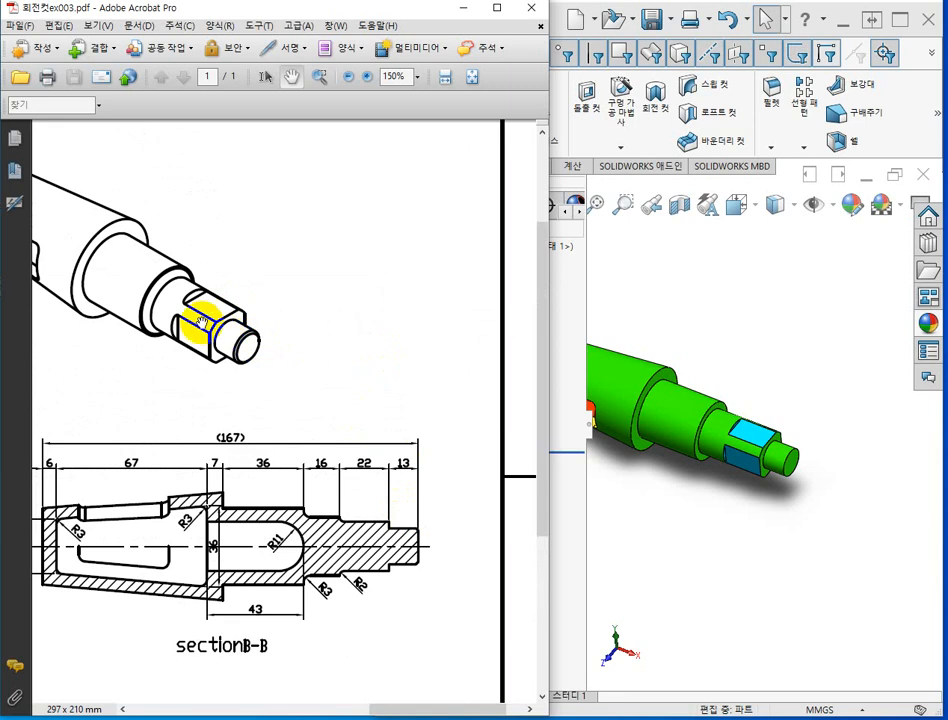
- Switch back to SOLIDWORKS and maximize its window to show the whole shaft
click(682, 316)
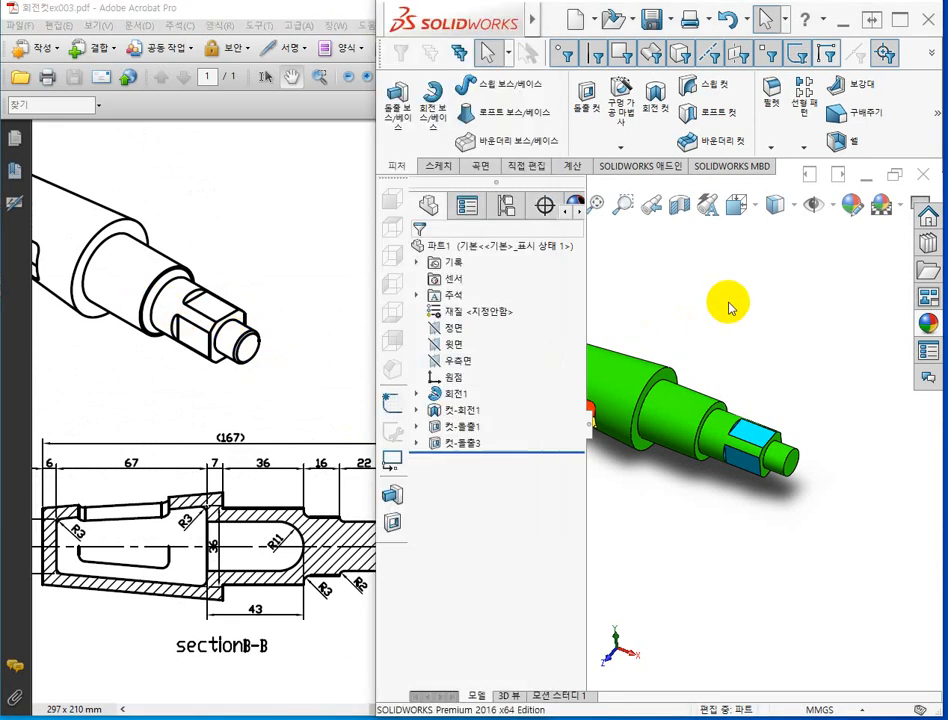
click(903, 22)
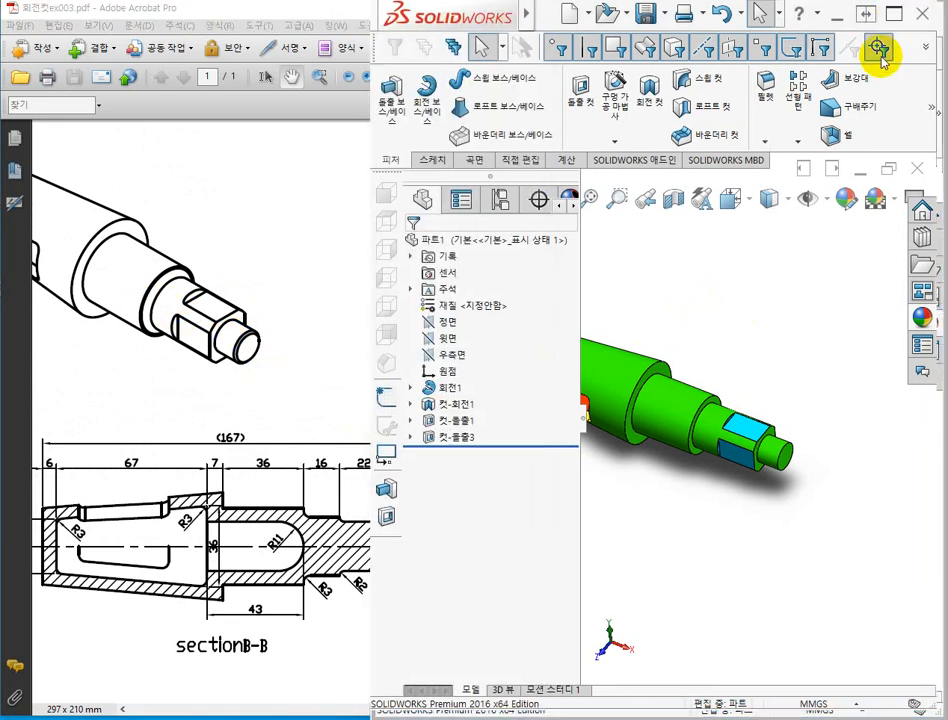
middle_drag(662, 381, 650, 334)
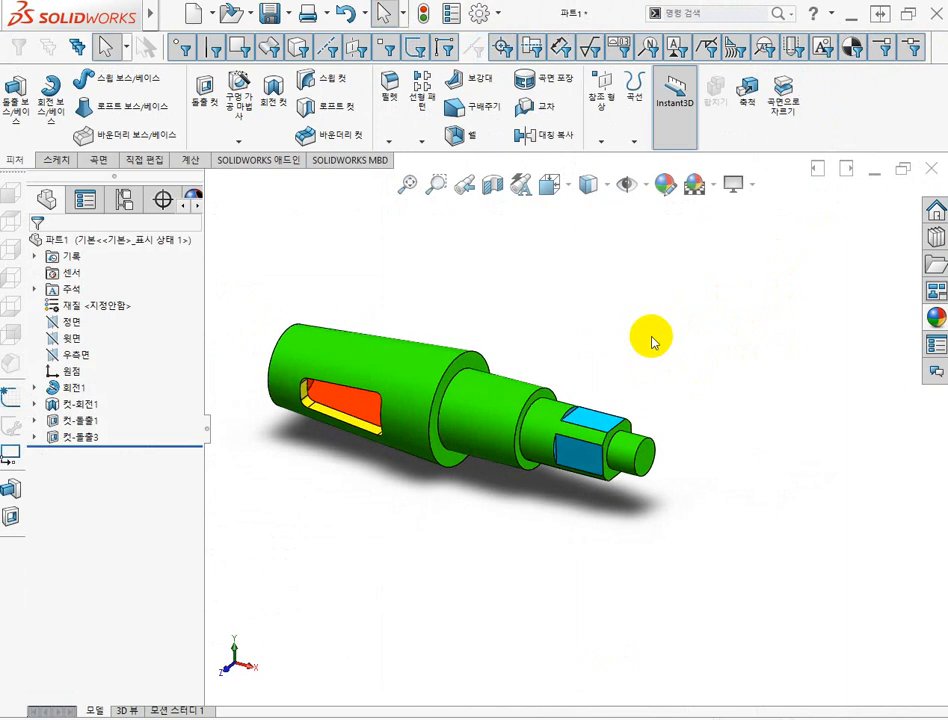
- Chamfer the circular end edge of the small 13 mm long tip with the angle-distance method, 1 mm at 45 degrees
click(389, 145)
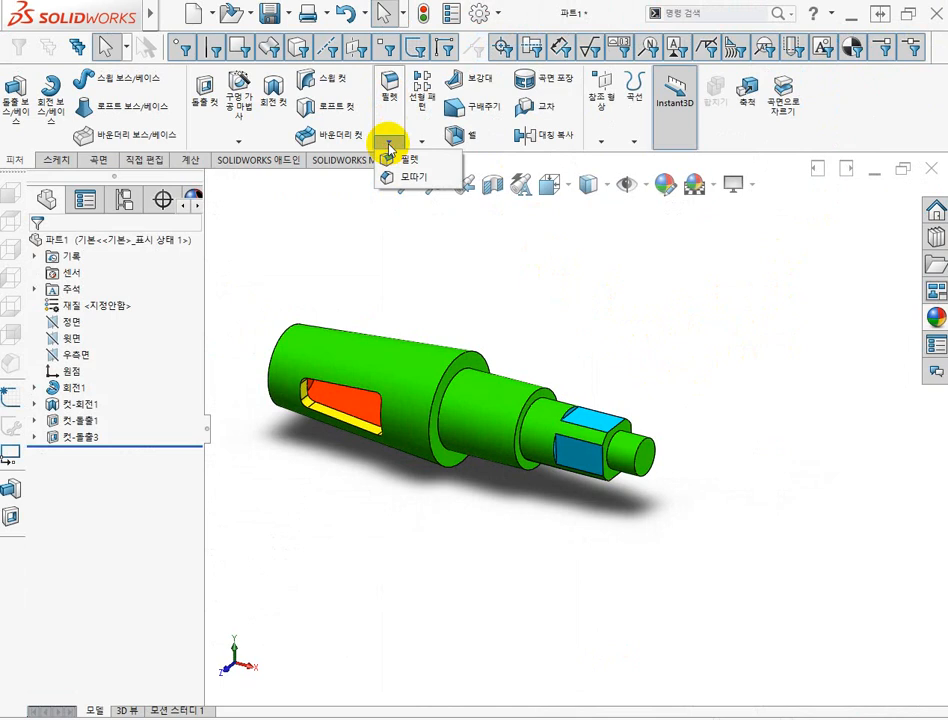
click(413, 177)
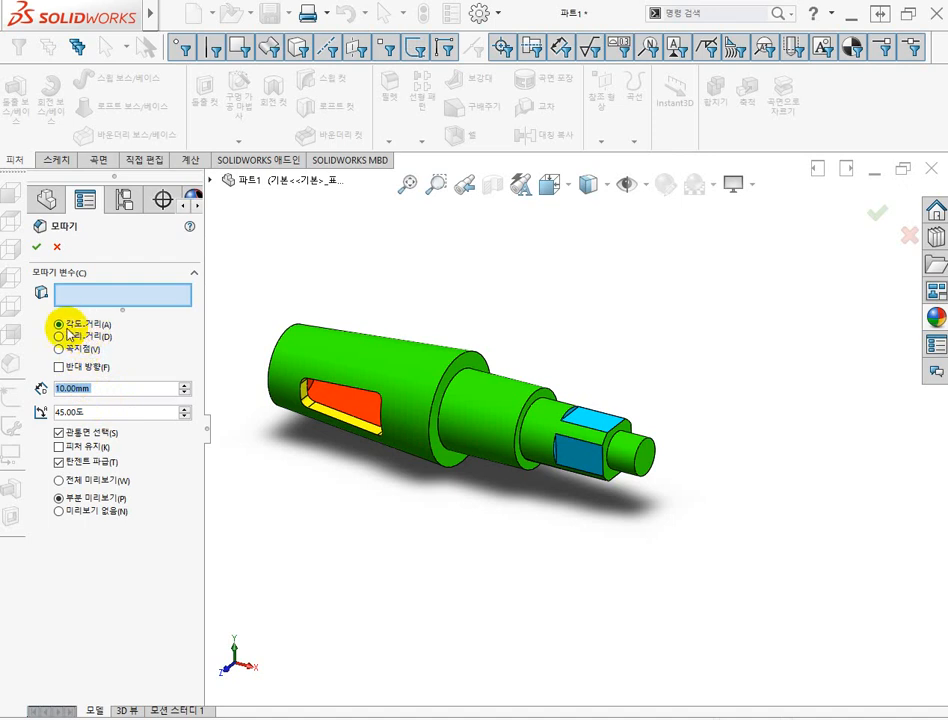
click(102, 390)
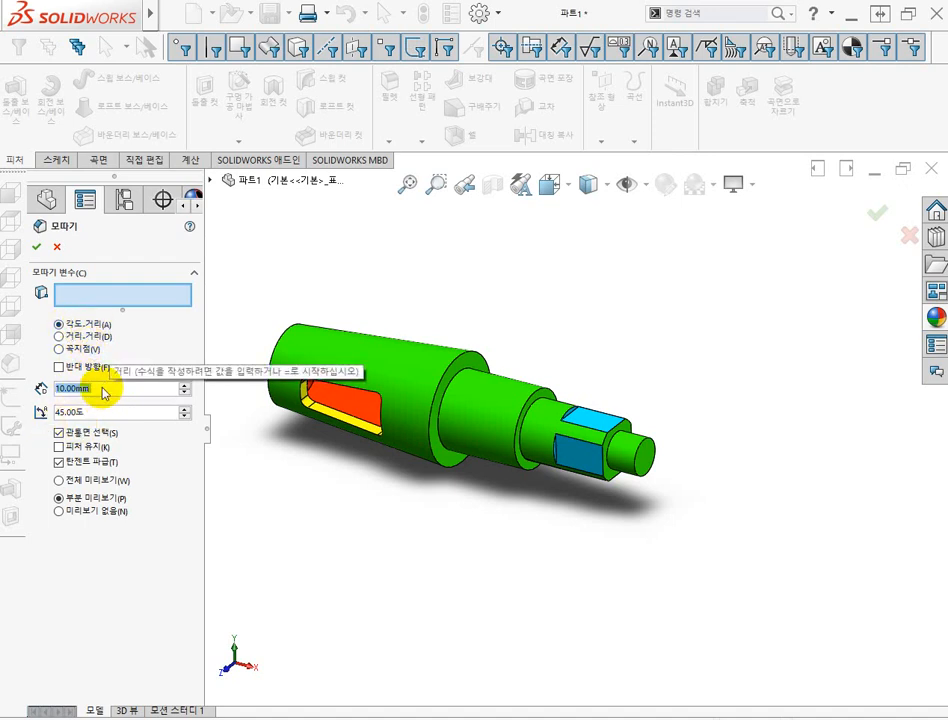
text(1)
key(Return)
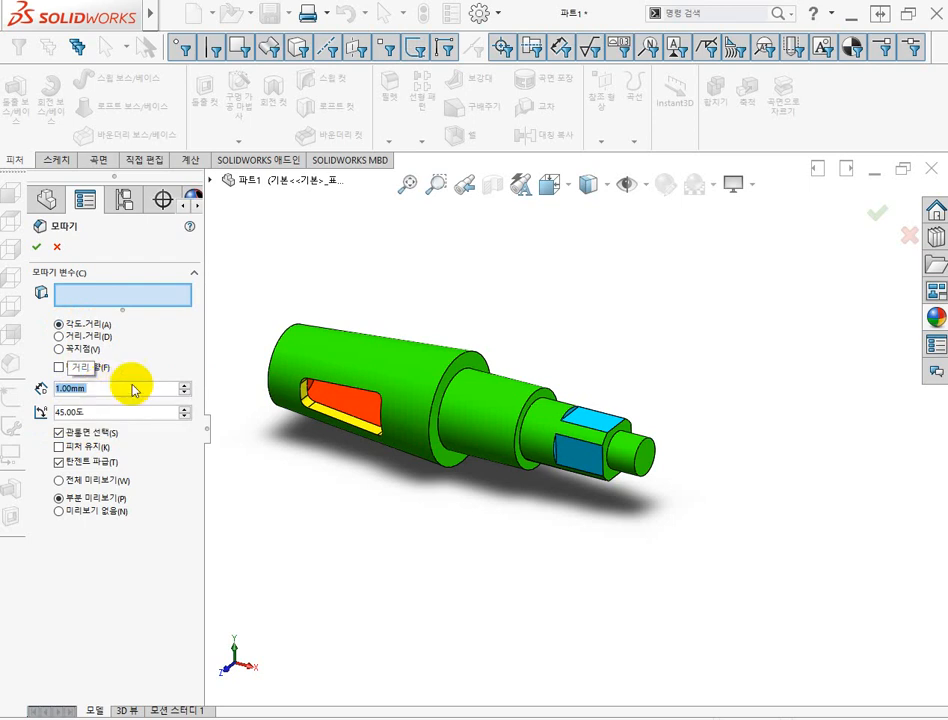
click(654, 443)
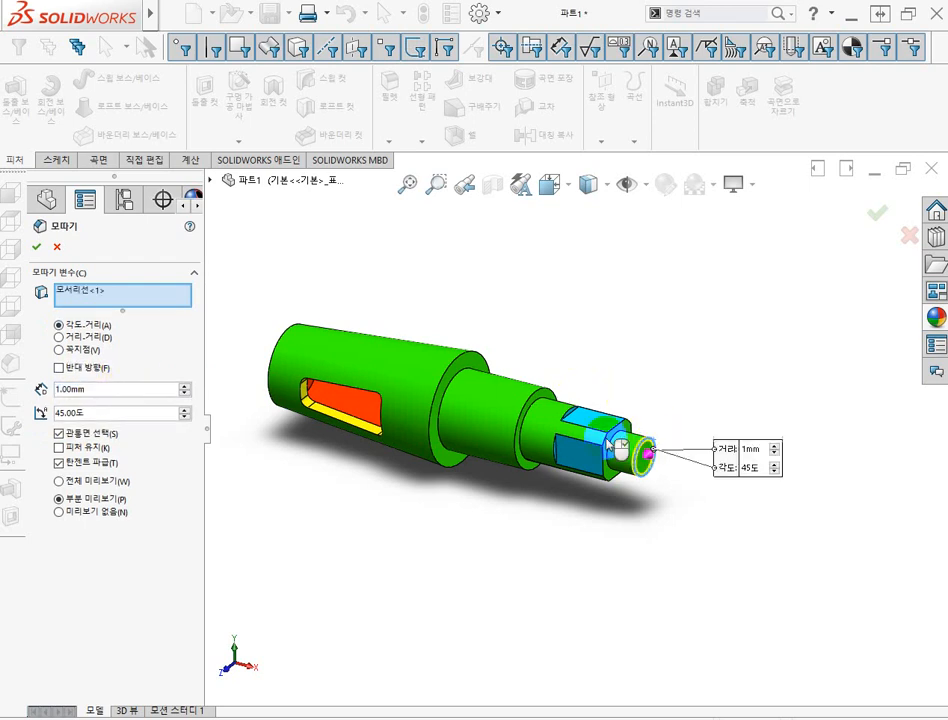
click(39, 248)
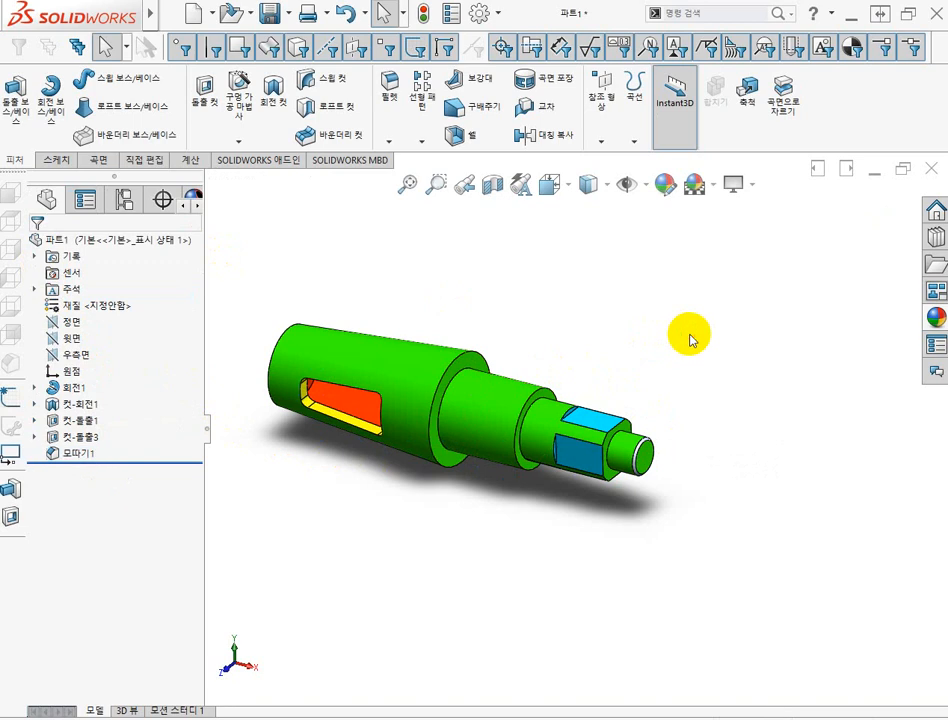
- Section the shaft view along the front plane (정면) with a 0 mm offset to expose the inner cavity
click(312, 396)
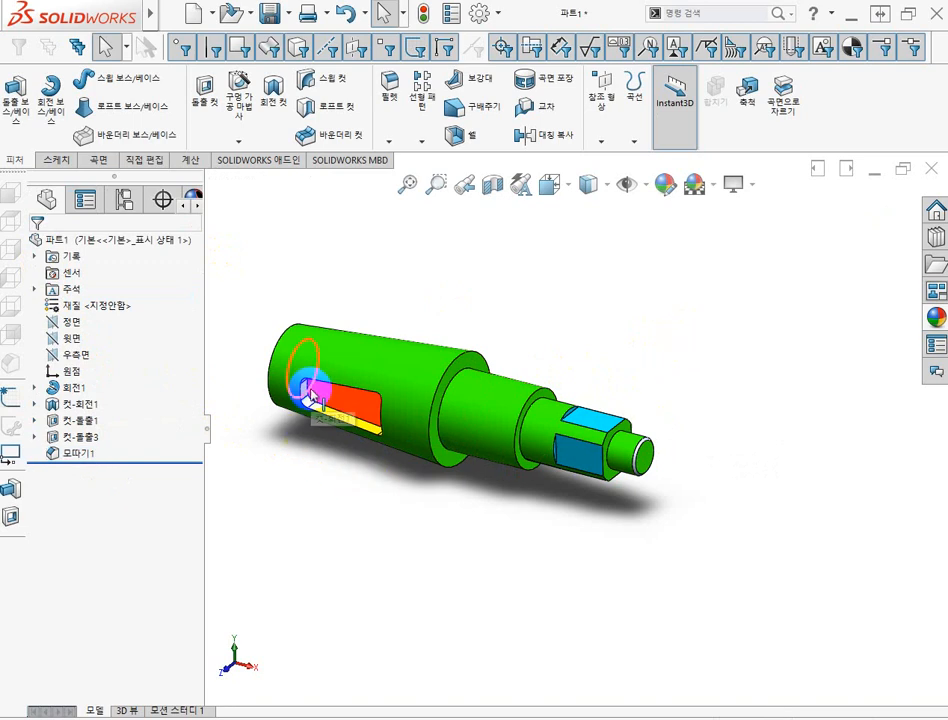
middle_drag(313, 392, 383, 461)
click(427, 415)
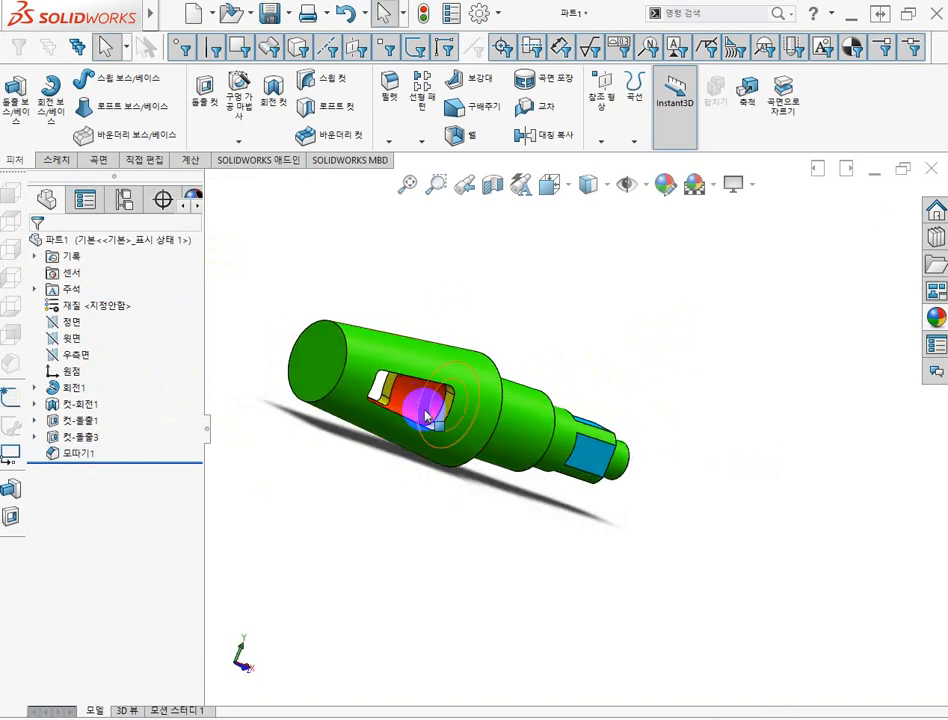
middle_drag(424, 410, 322, 444)
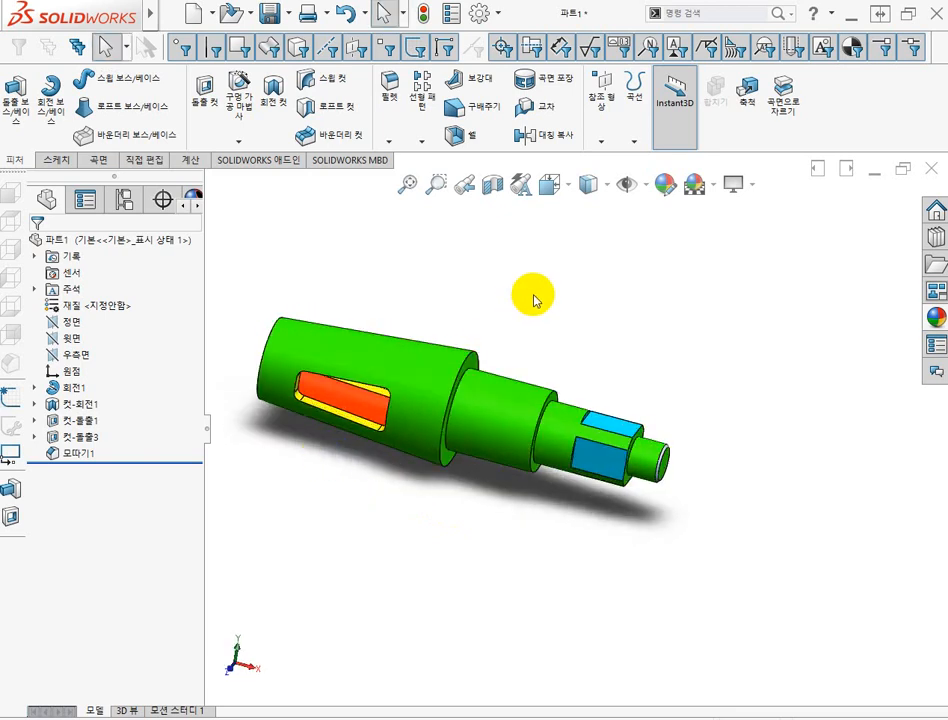
key(Escape)
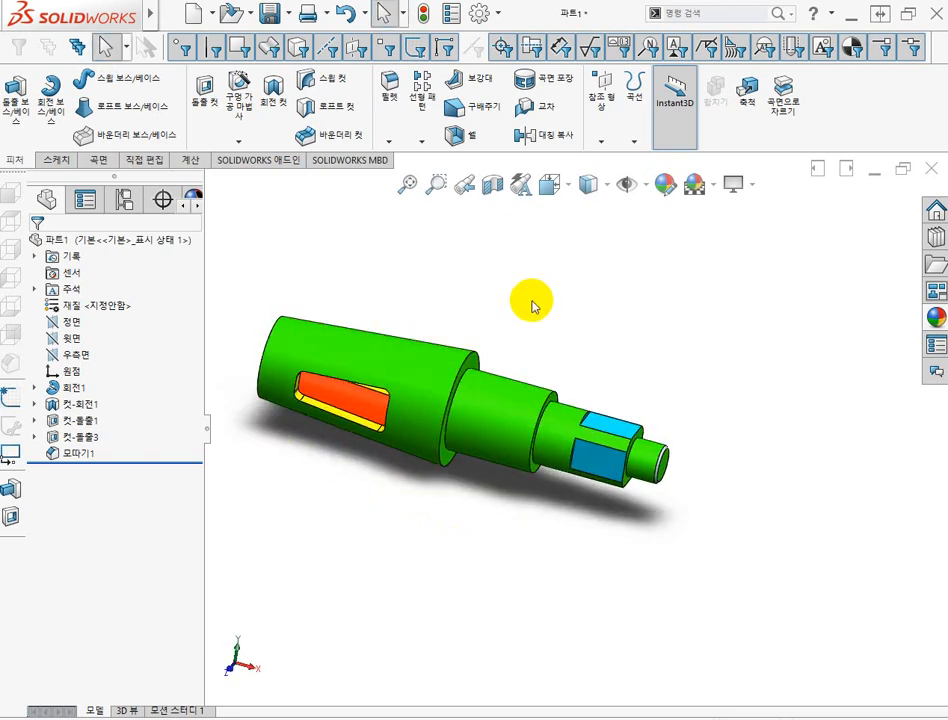
click(491, 184)
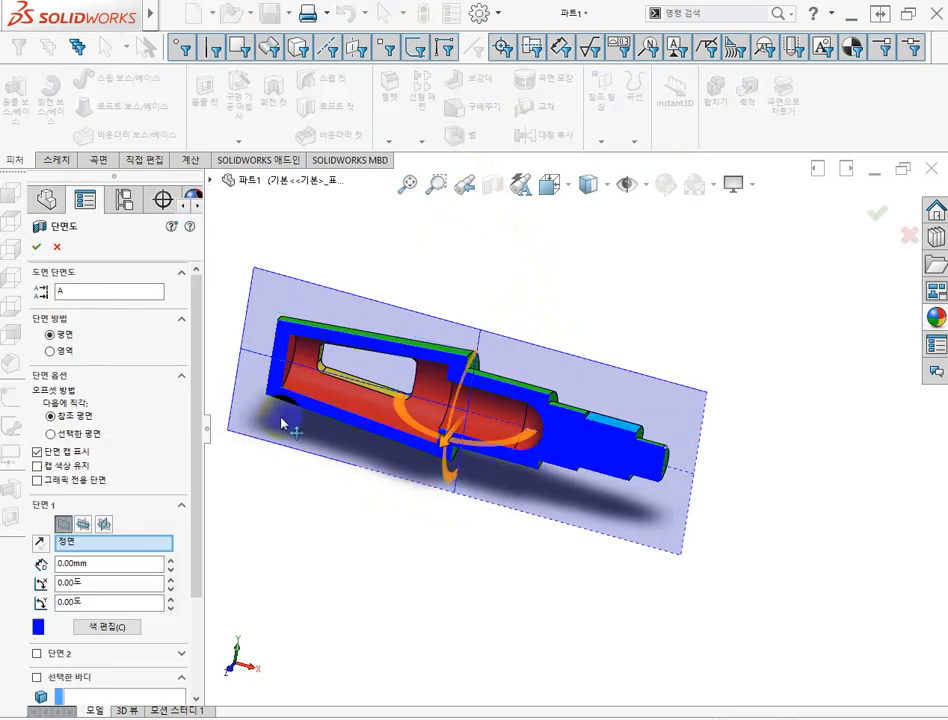
click(37, 248)
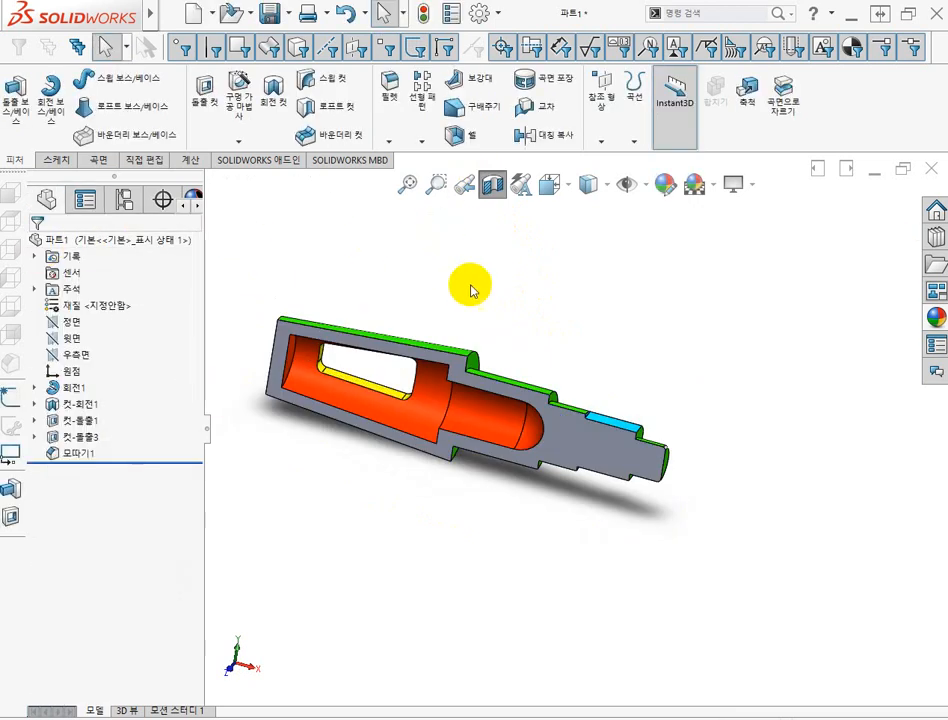
mouse_move(472, 286)
middle_down()
mouse_move(514, 275)
mouse_move(472, 263)
mouse_move(474, 275)
middle_up()
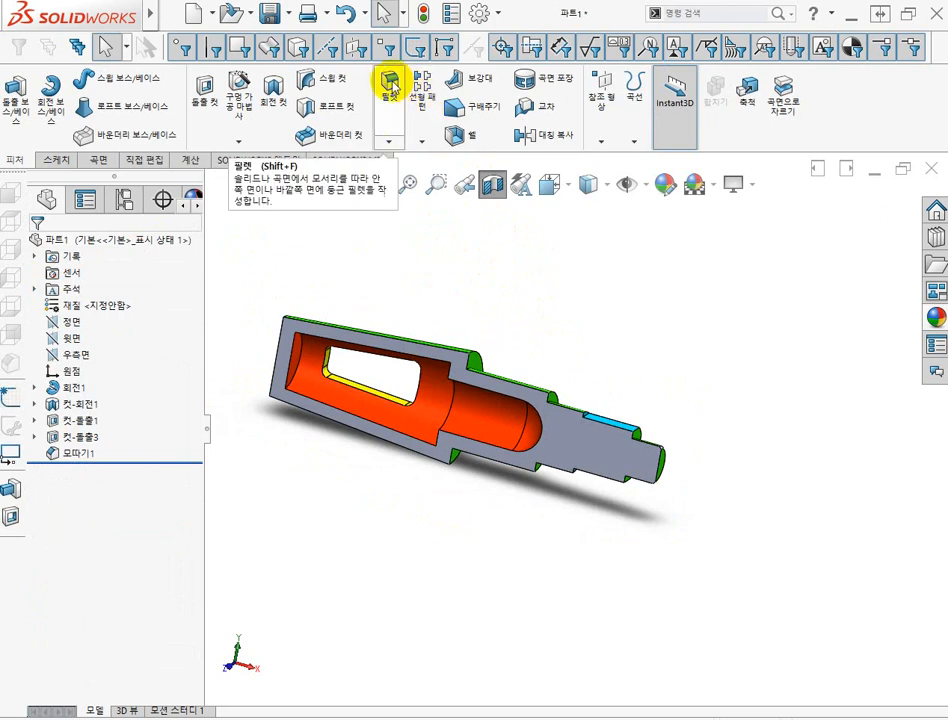
- Fillet the two circular inner edges at both ends of the large cavity with a 3 mm symmetric radius
click(392, 84)
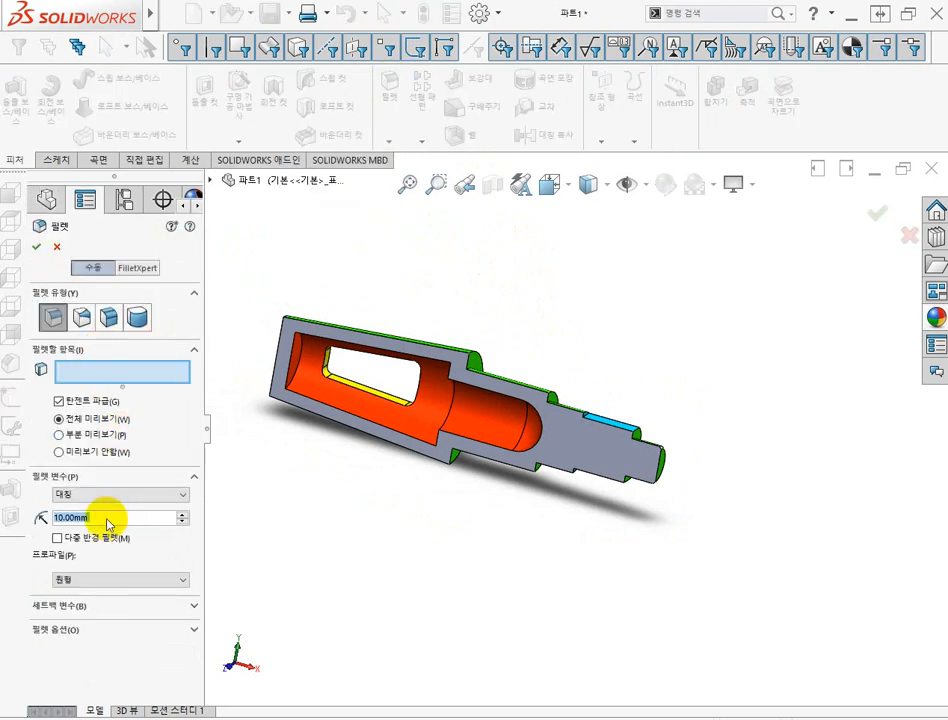
text(3)
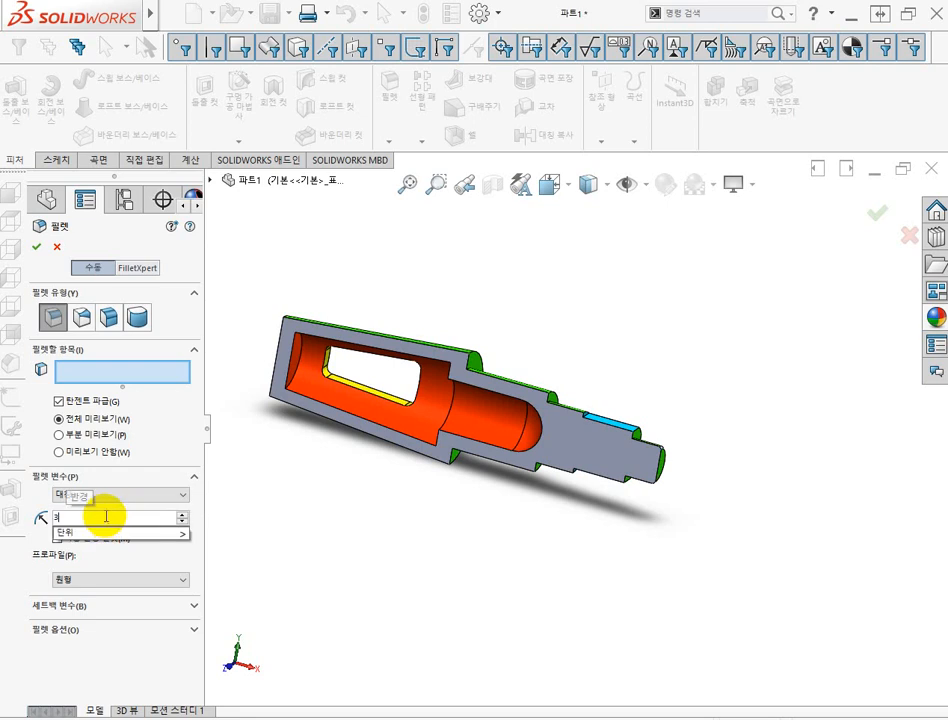
key(Return)
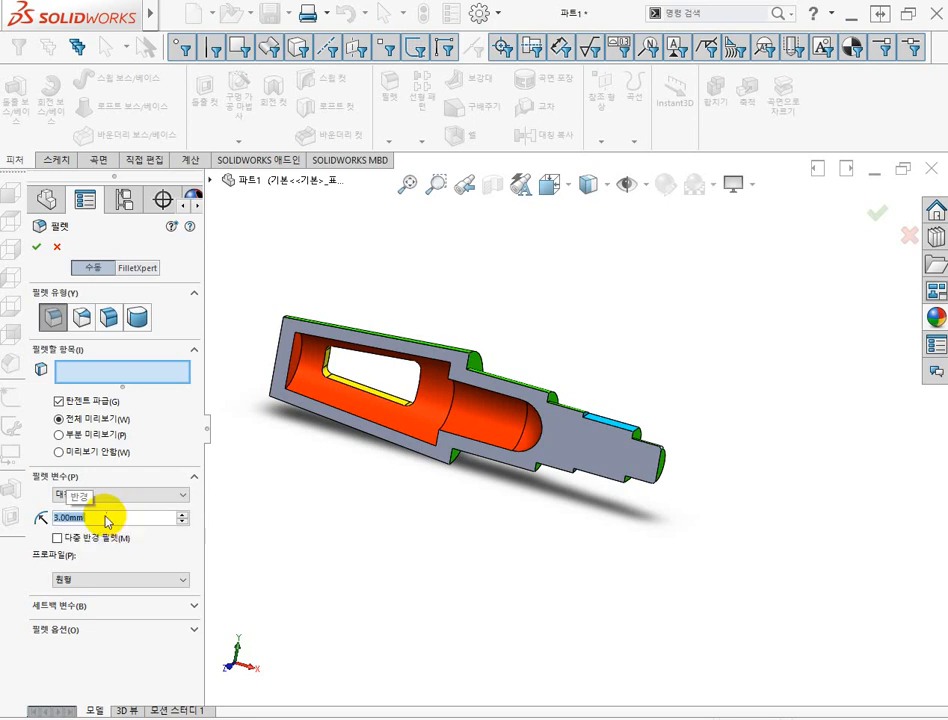
click(300, 362)
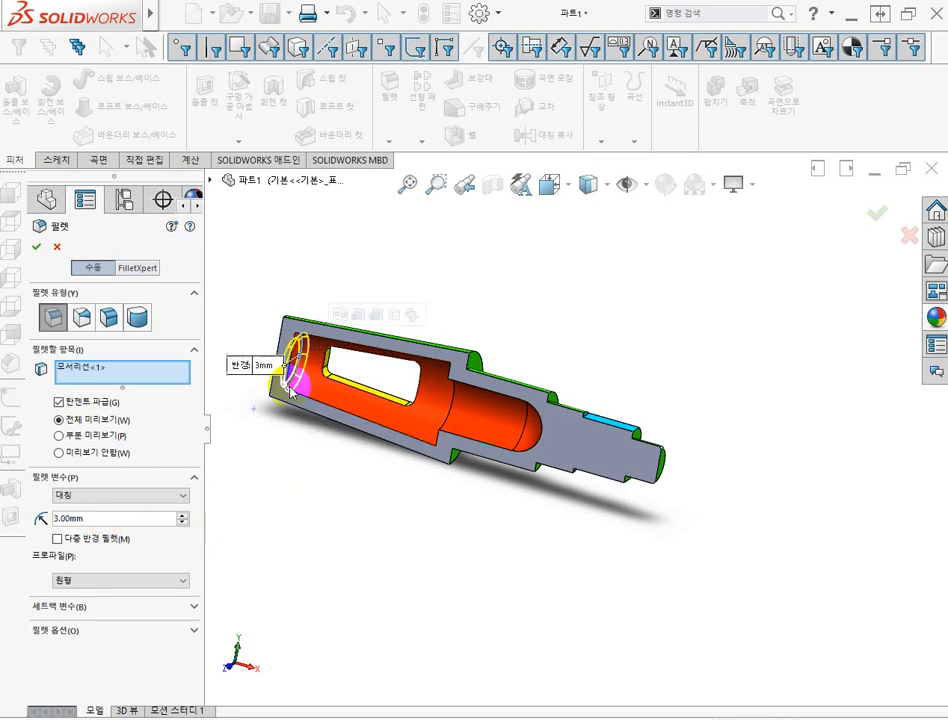
middle_drag(264, 460, 340, 460)
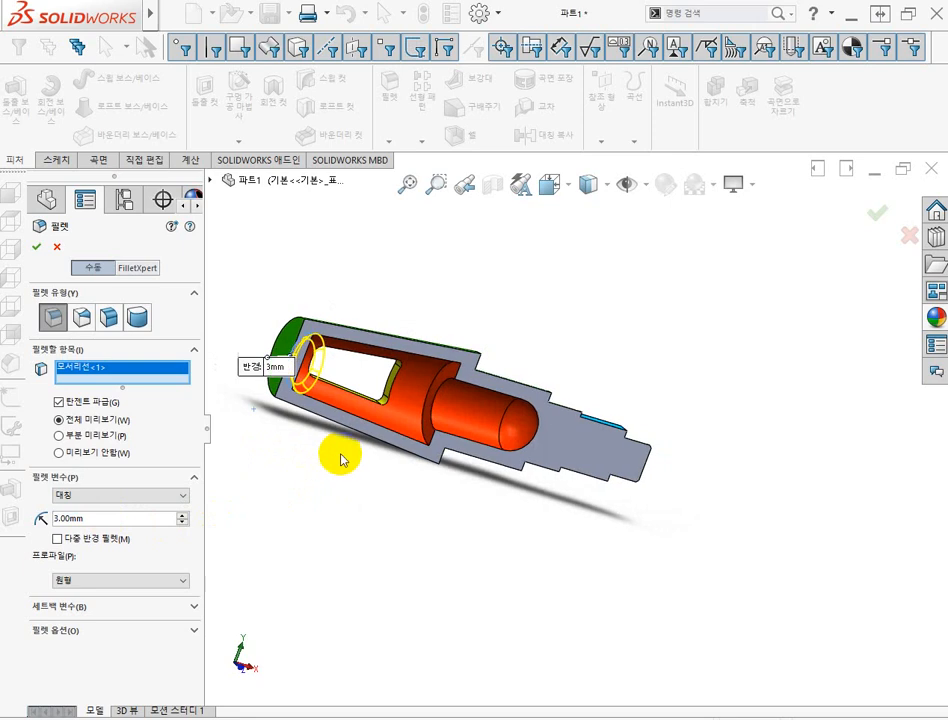
click(430, 393)
middle_drag(345, 451, 313, 456)
middle_drag(268, 470, 252, 480)
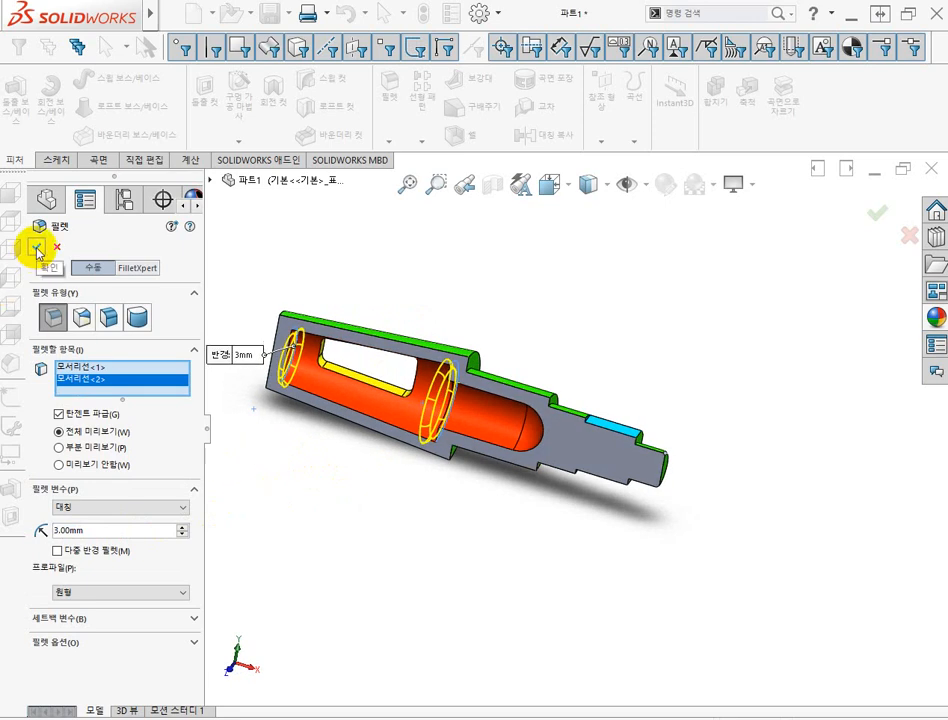
key(Return)
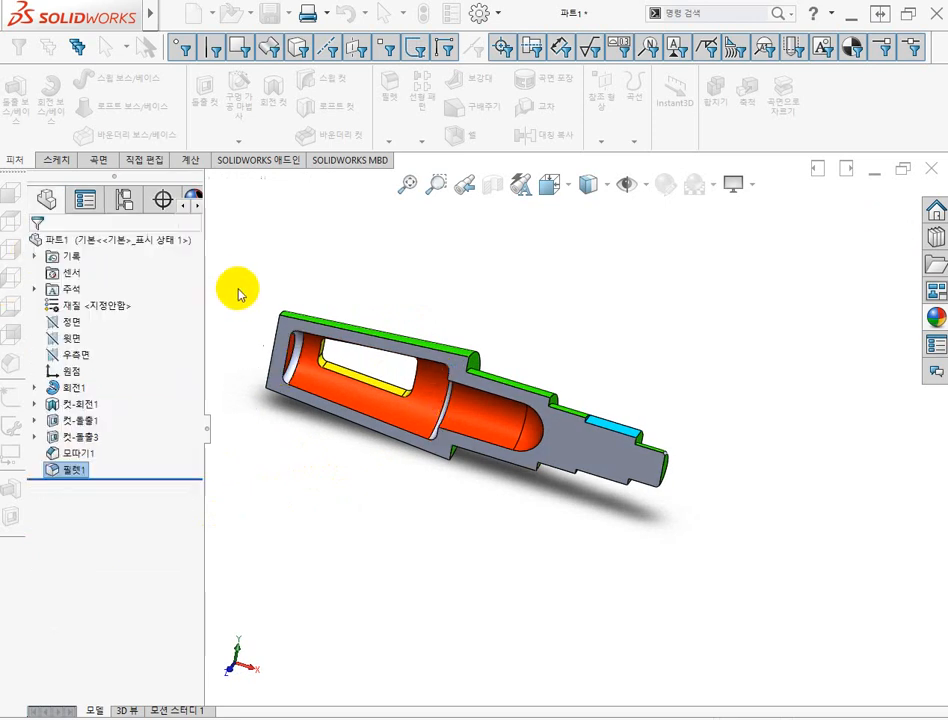
- Inspect the cavity fillets in the sectioned shaft and turn the section view off to show the whole part
middle_drag(281, 275, 403, 273)
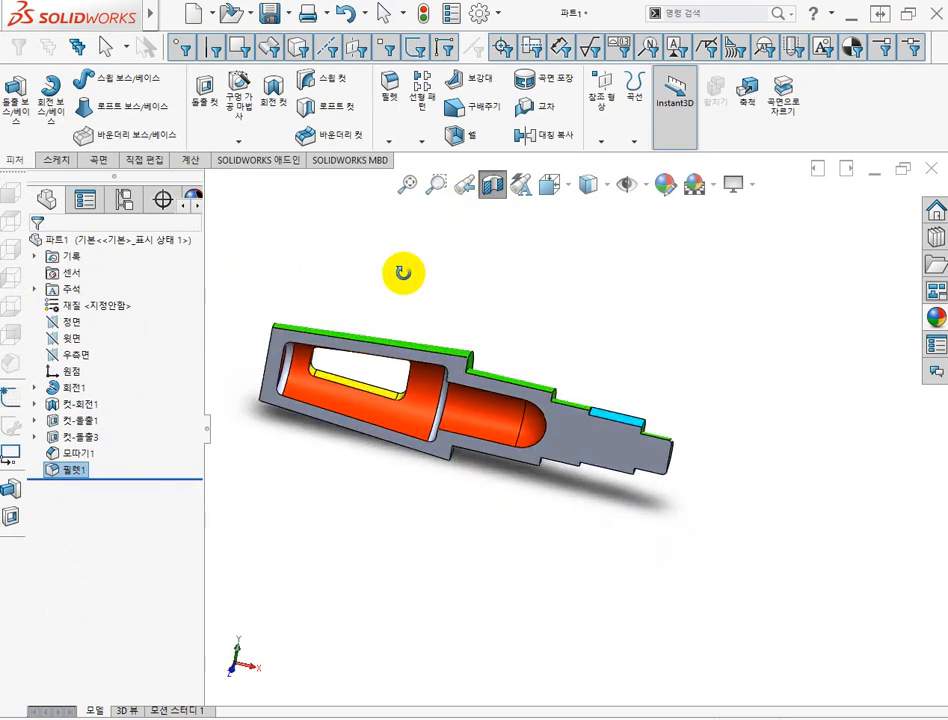
click(493, 188)
middle_drag(470, 313, 499, 277)
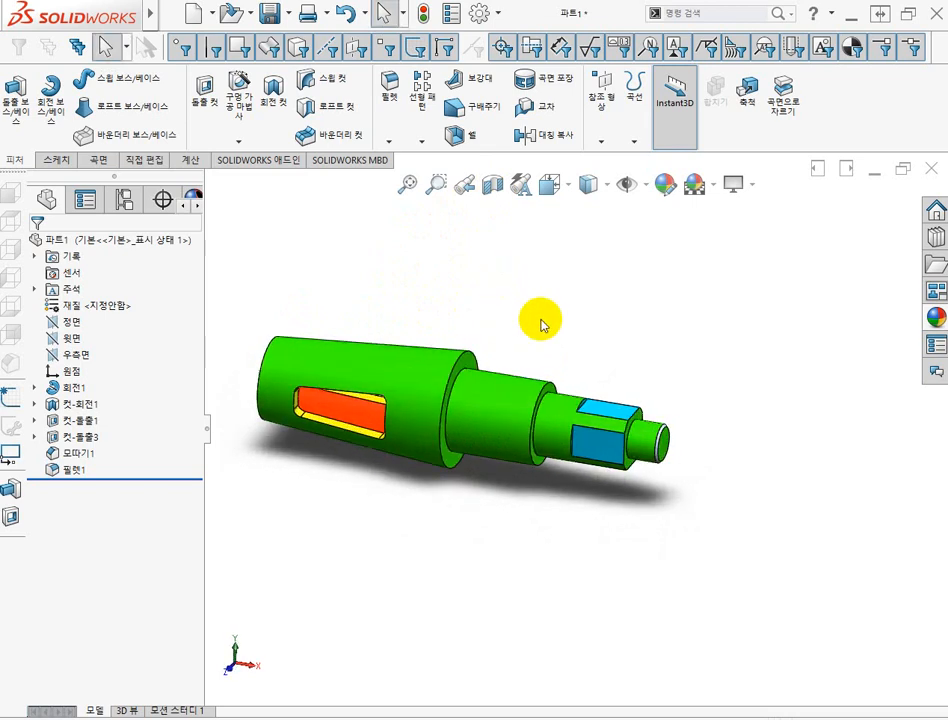